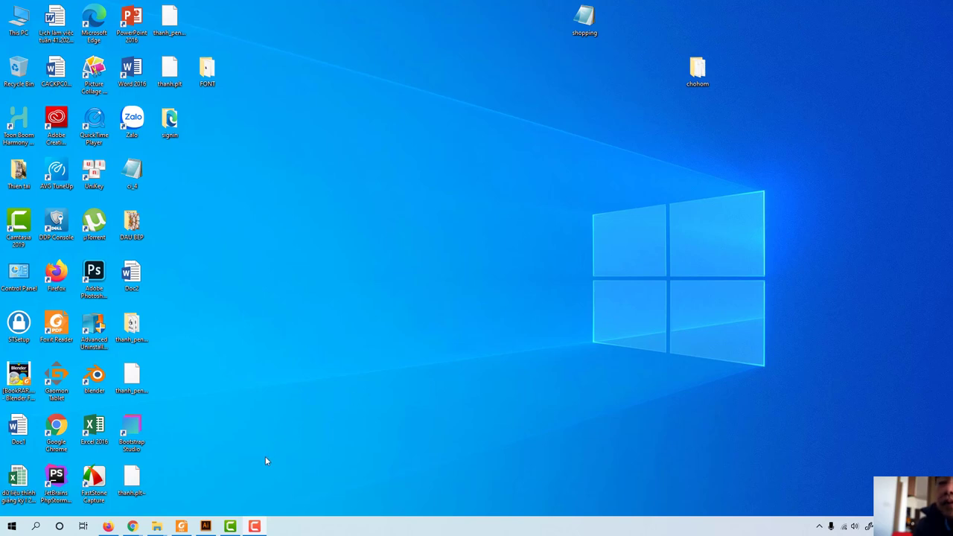
# Step: Launch Adobe Illustrator from the Windows taskbar to reach its Home screen
pyautogui.click(205, 526)
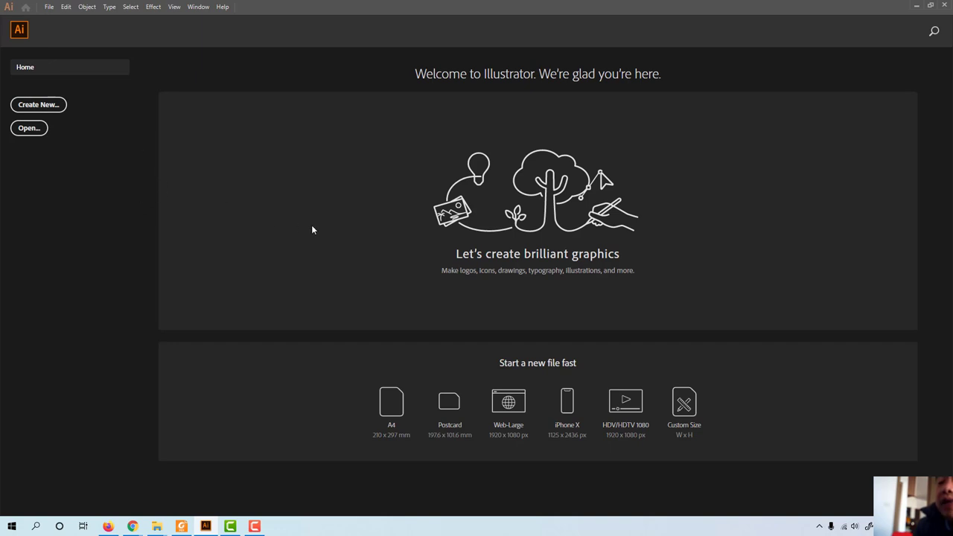
# Step: Start a new document from the blank Print presets
pyautogui.click(34, 108)
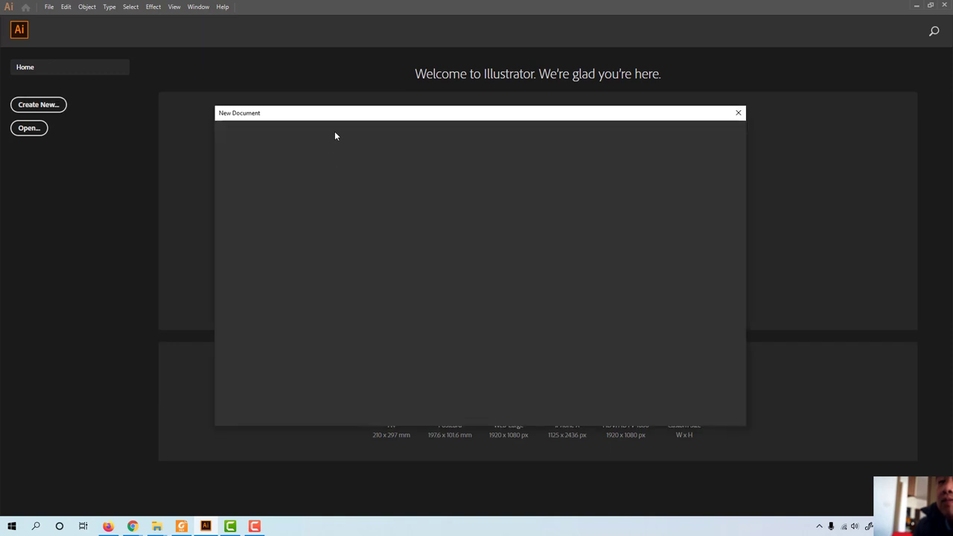
pyautogui.moveTo(399, 118); pyautogui.dragTo(355, 108)
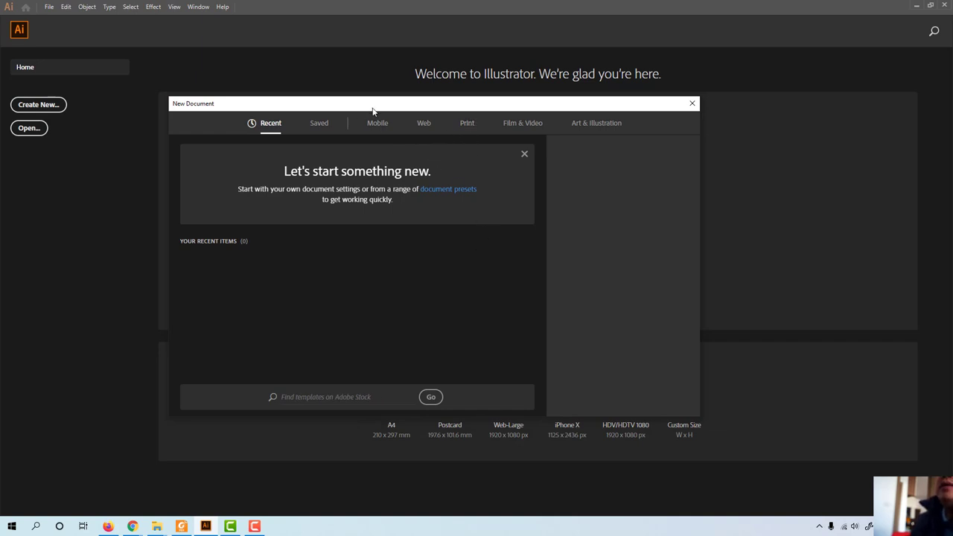
pyautogui.click(470, 128)
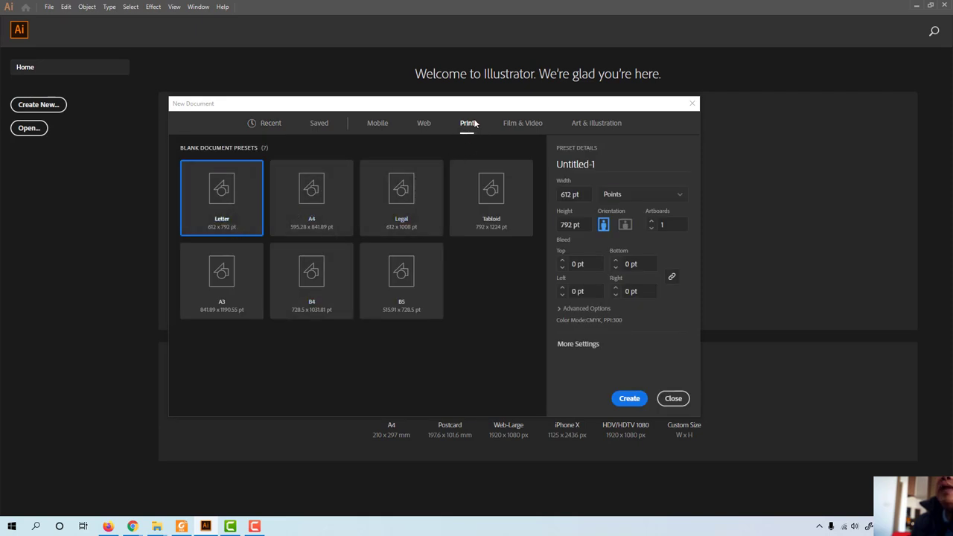
# Step: Name the Letter-size document 'steedy' and create it
pyautogui.doubleClick(588, 165)
pyautogui.press('BackSpace')
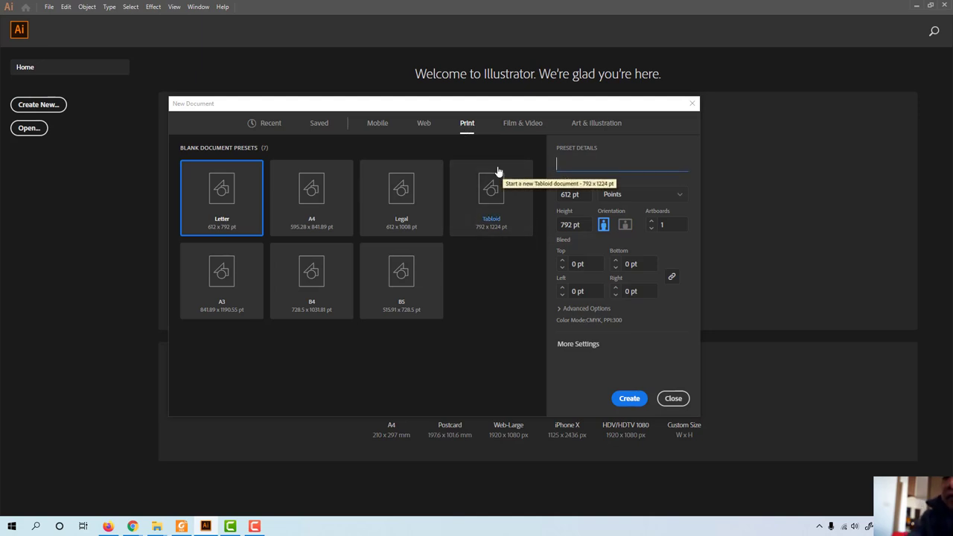
pyautogui.write('S')
pyautogui.write('te')
pyautogui.write('en')
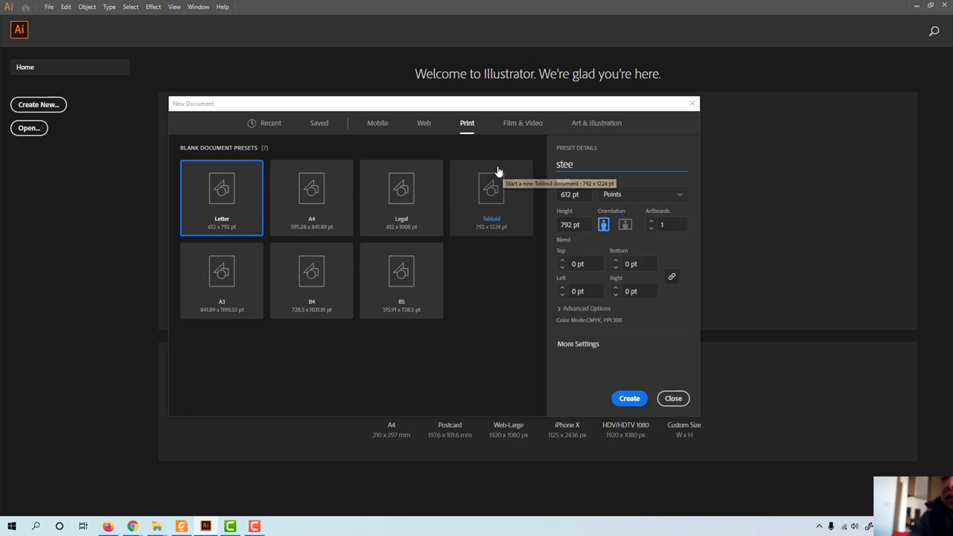
pyautogui.press('BackSpace')
pyautogui.write('dy')
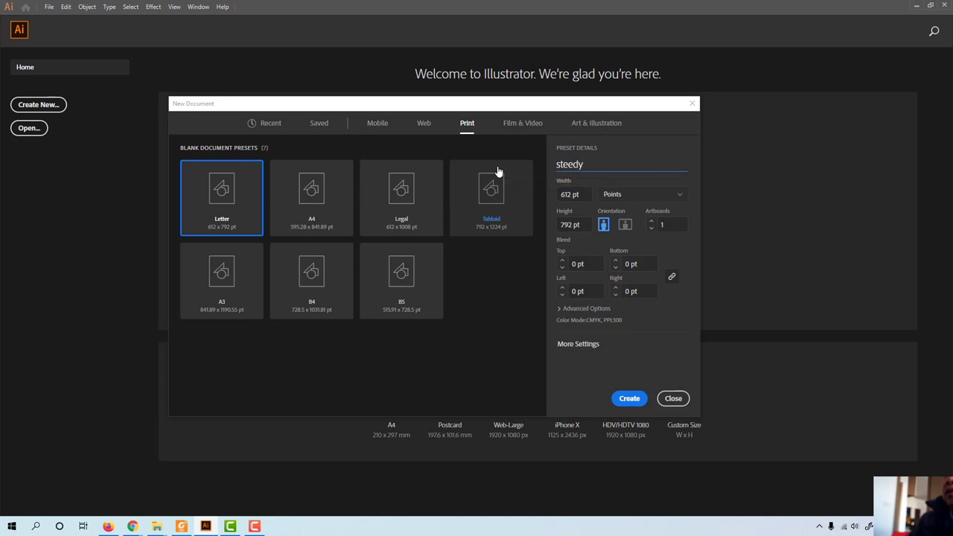
pyautogui.press('BackSpace')
pyautogui.press('BackSpace')
pyautogui.press('BackSpace')
pyautogui.write('nd')
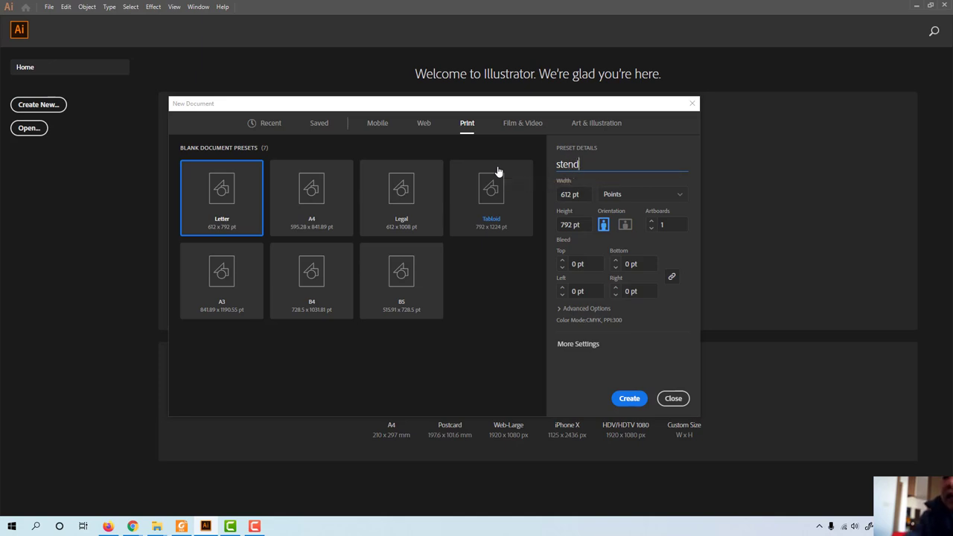
pyautogui.write('e')
pyautogui.write('y')
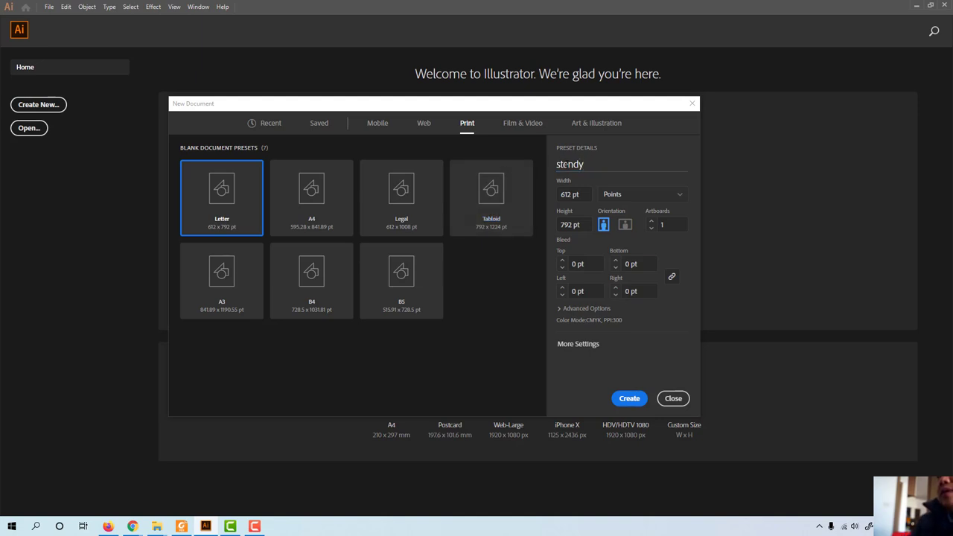
pyautogui.doubleClick(576, 165)
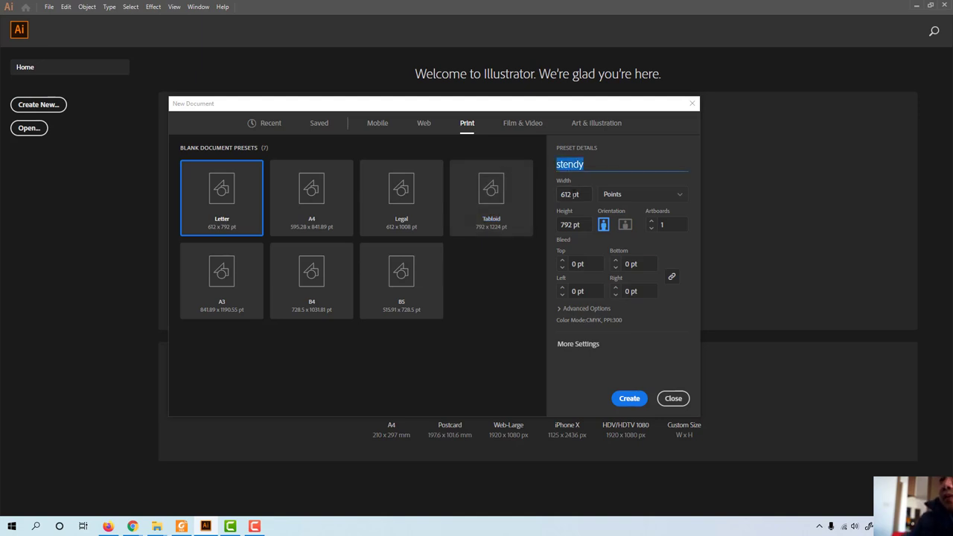
pyautogui.click(577, 164)
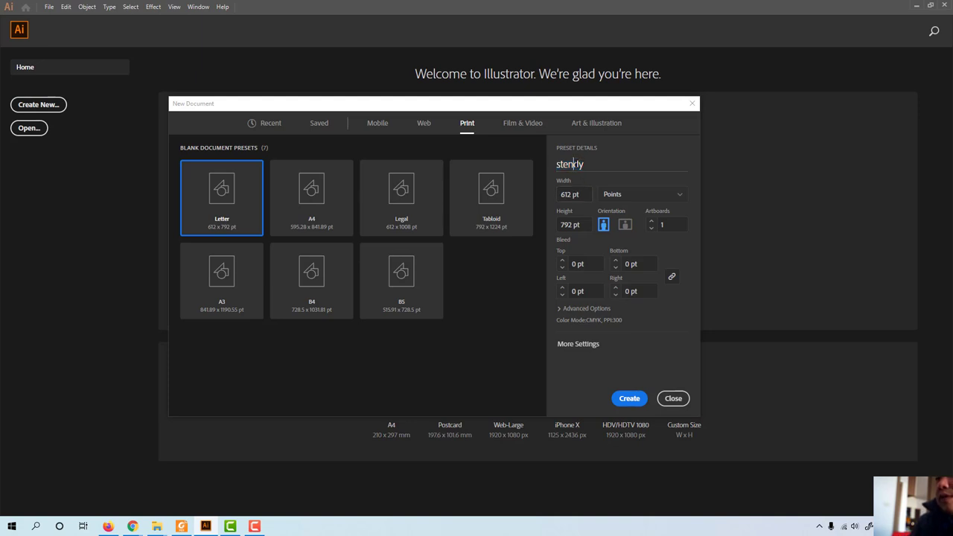
pyautogui.press('BackSpace')
pyautogui.write('ed')
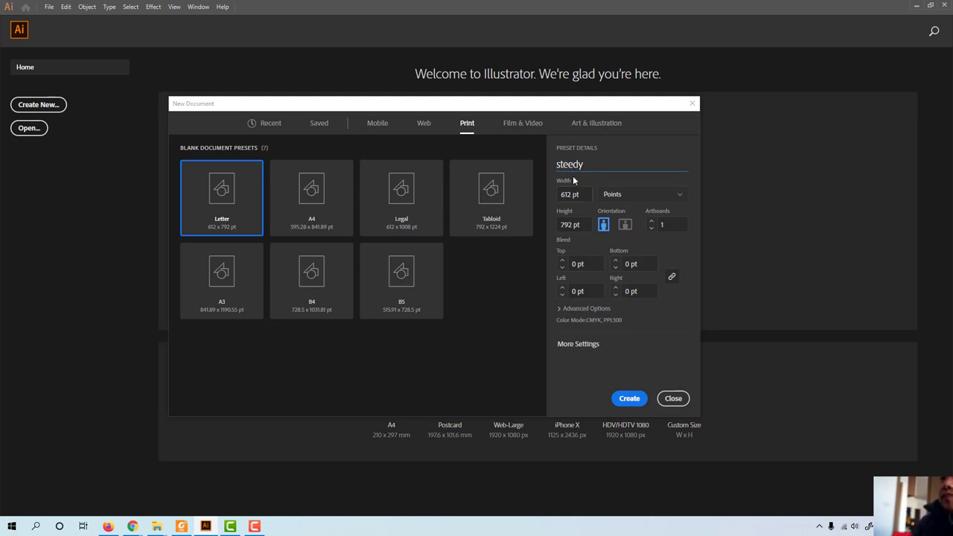
pyautogui.click(631, 400)
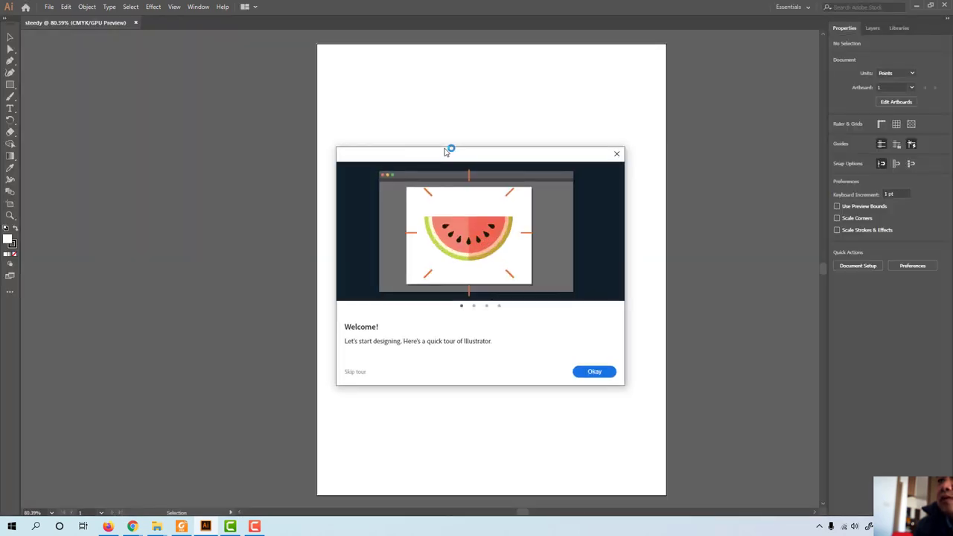
# Step: Close the Welcome tour and set the document units to Centimeters in Document Setup
pyautogui.click(617, 156)
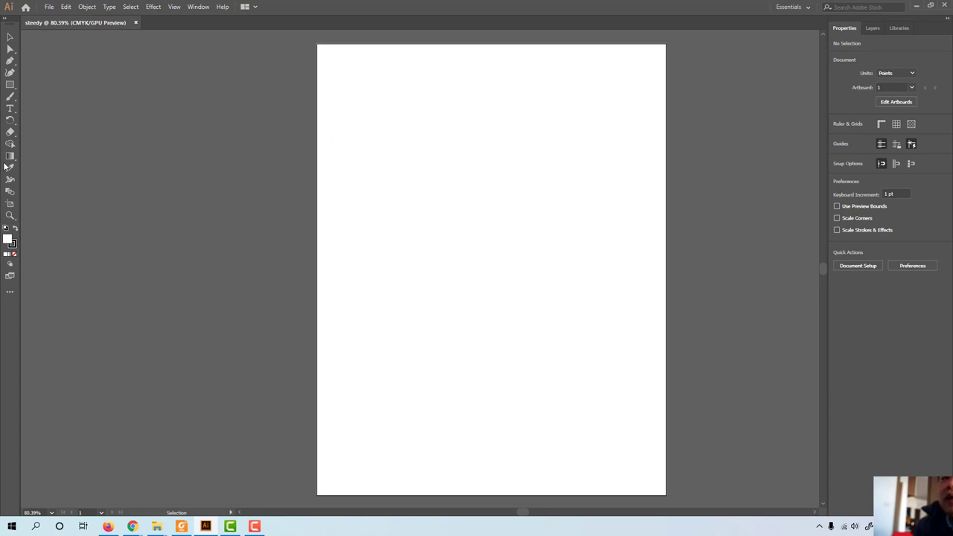
pyautogui.click(49, 8)
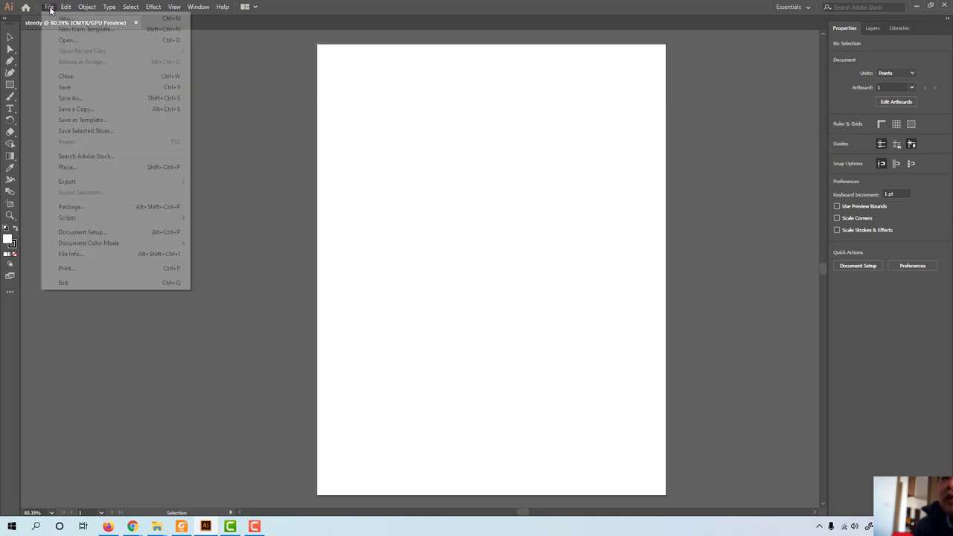
pyautogui.click(77, 233)
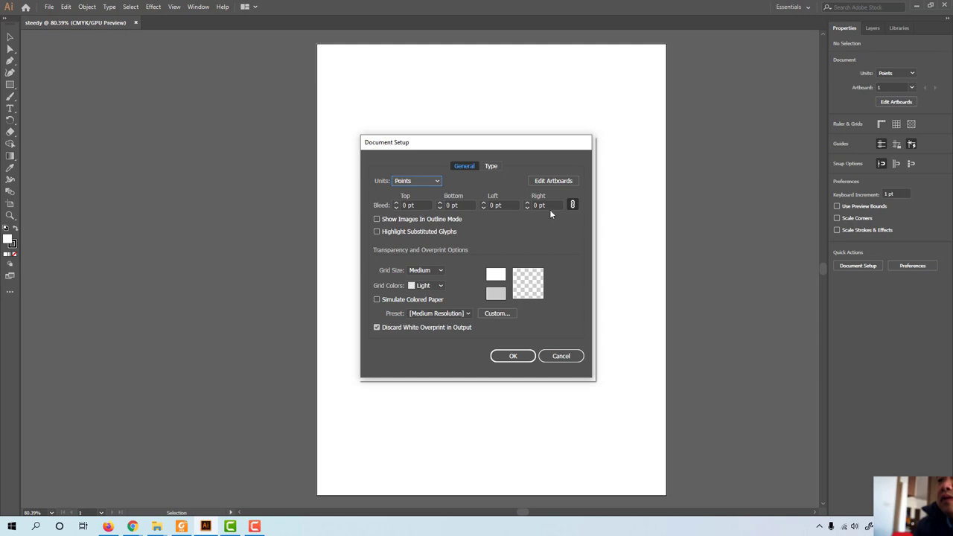
pyautogui.click(429, 179)
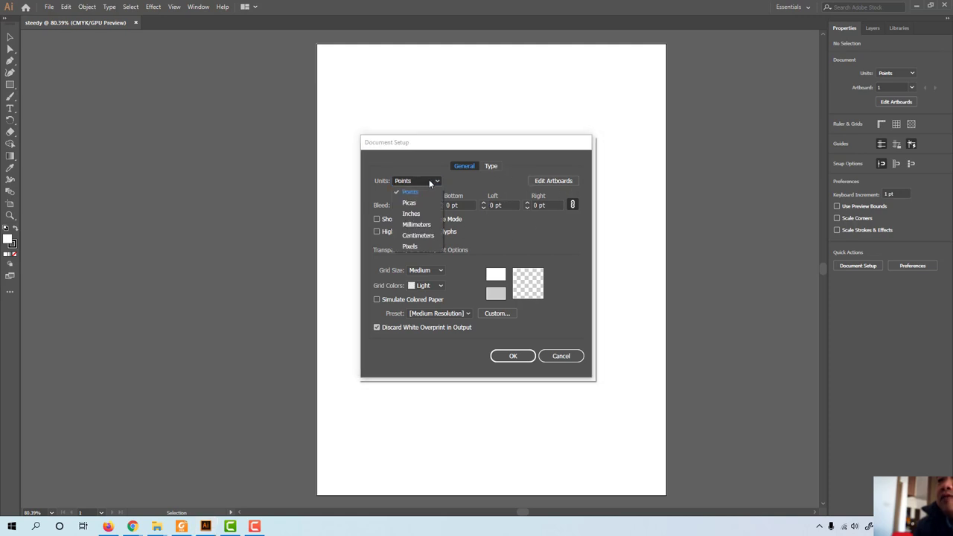
pyautogui.click(413, 235)
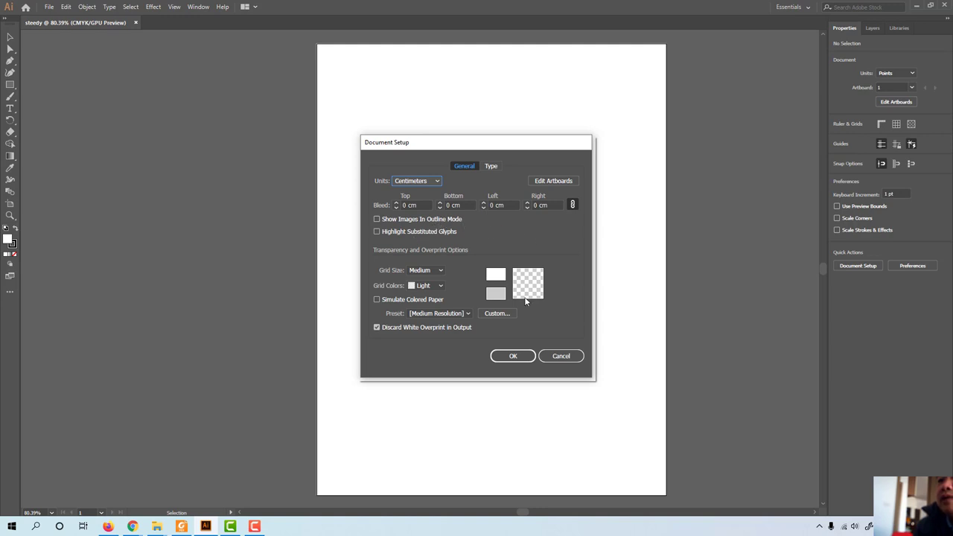
pyautogui.click(504, 358)
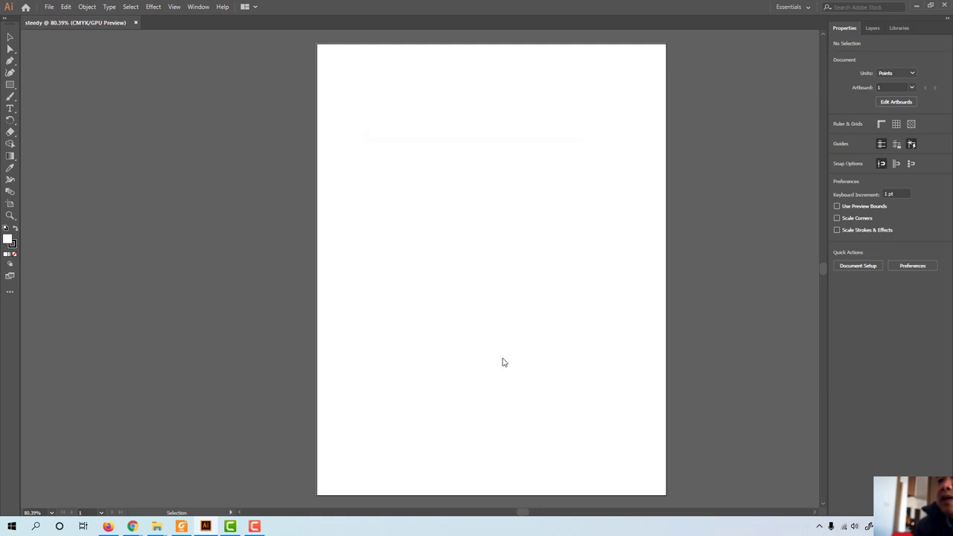
# Step: Draw a rectangle and size it to 80 cm wide by 160 cm tall
pyautogui.click(10, 85)
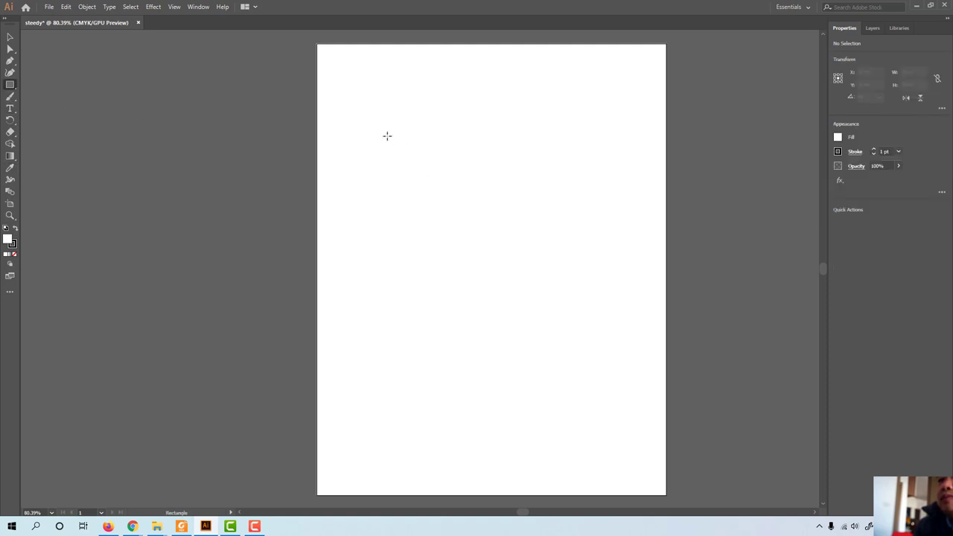
pyautogui.moveTo(366, 123)
pyautogui.mouseDown()
pyautogui.moveTo(589, 390)
pyautogui.moveTo(576, 450)
pyautogui.mouseUp()
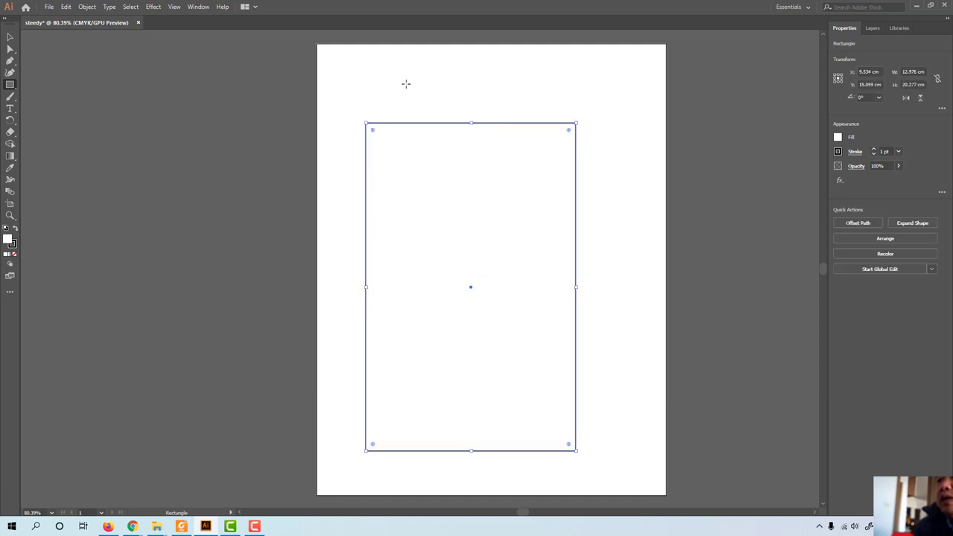
pyautogui.click(913, 72)
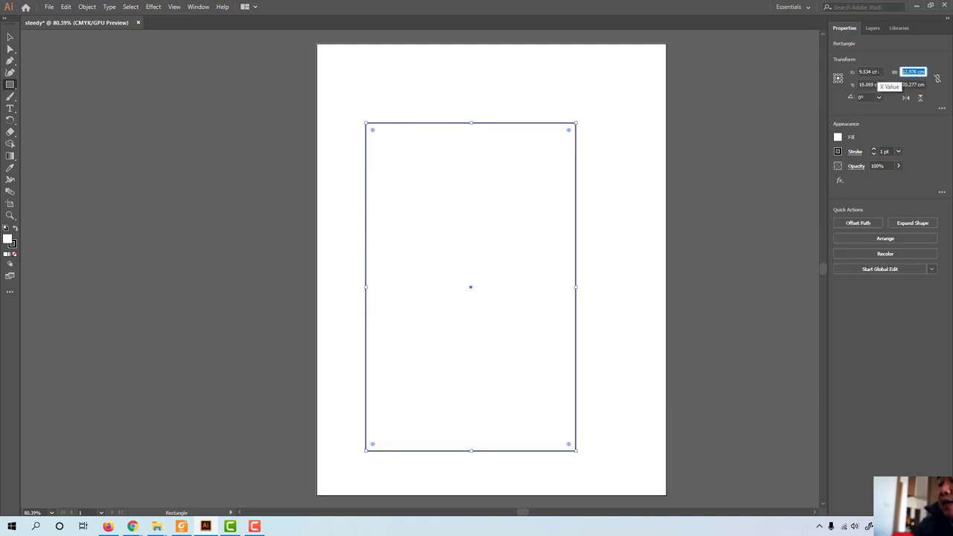
pyautogui.press('BackSpace')
pyautogui.write('40')
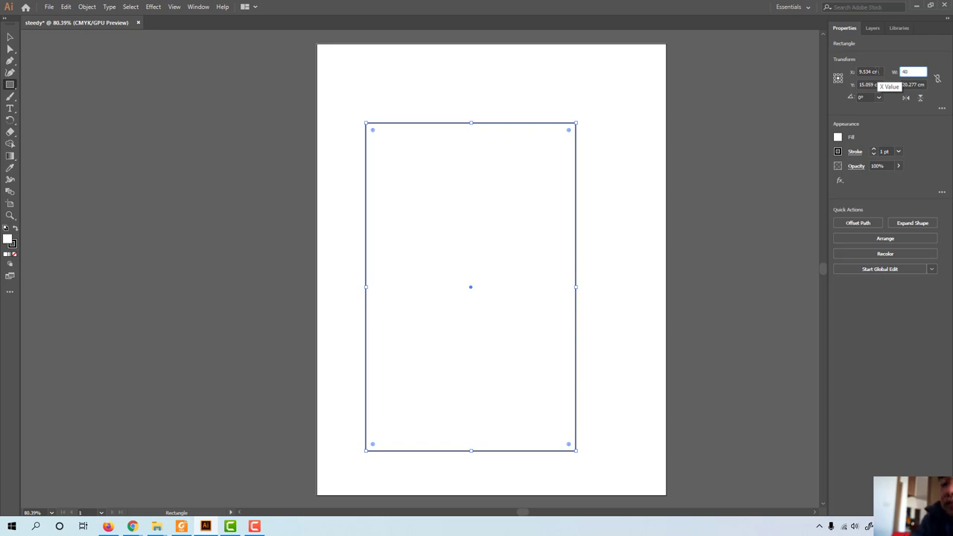
pyautogui.press('BackSpace')
pyautogui.press('BackSpace')
pyautogui.write('80')
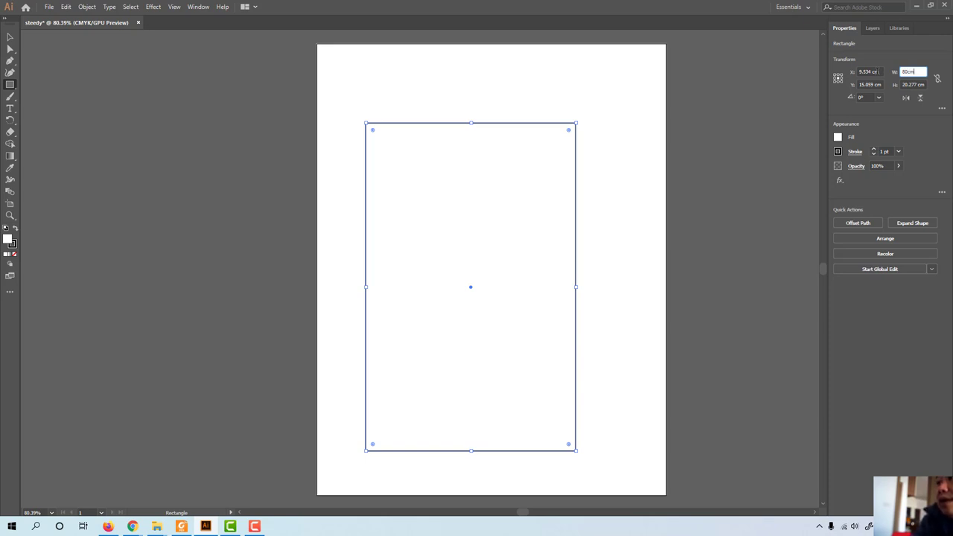
pyautogui.press('Tab')
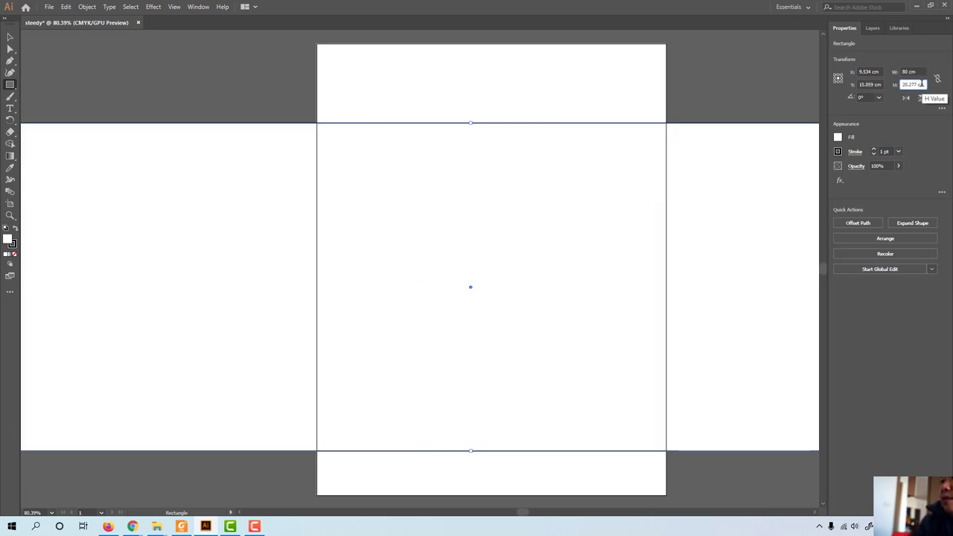
pyautogui.doubleClick(921, 84)
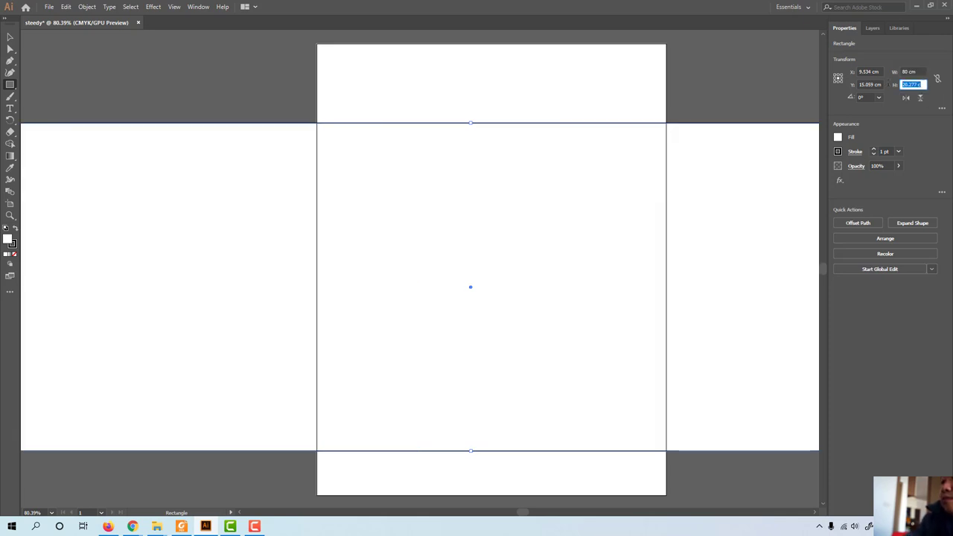
pyautogui.press('BackSpace')
pyautogui.write('160')
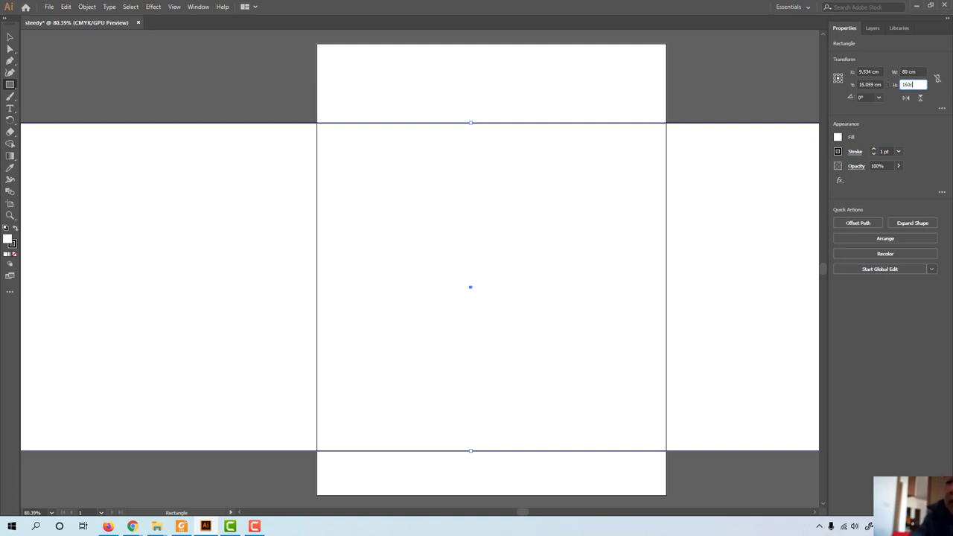
pyautogui.press('Return')
# Step: Zoom out to see the whole 160 cm-tall rectangle
pyautogui.scroll(-1, 611, 149)
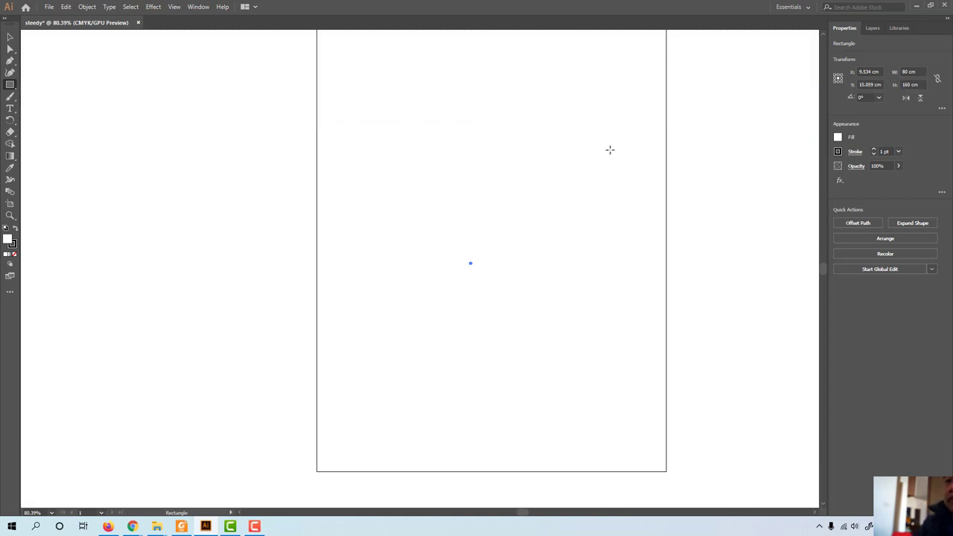
pyautogui.scroll(-1, 553, 187)
pyautogui.scroll(1, 554, 188)
pyautogui.hotkey('ctrl', '-')
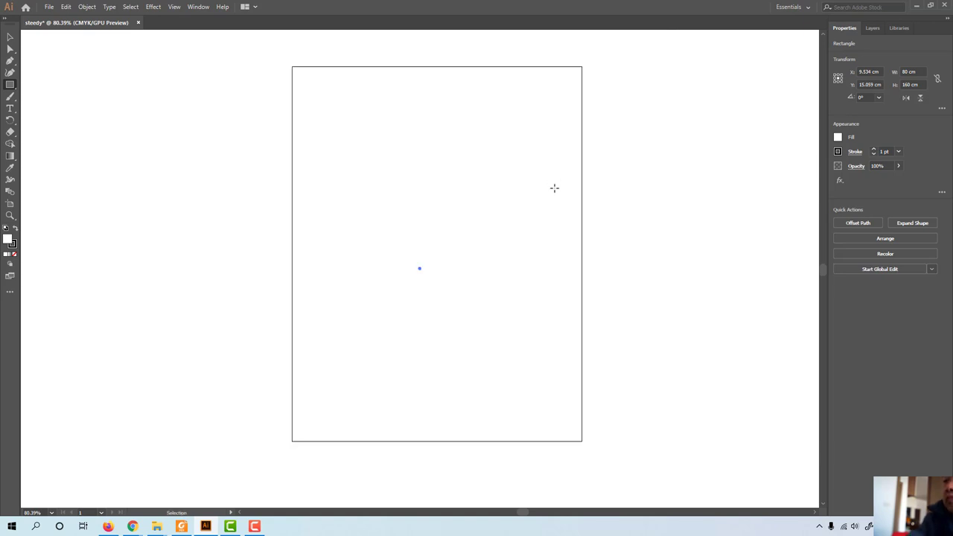
pyautogui.hotkey('ctrl', '-')
pyautogui.hotkey('ctrl', '-')
pyautogui.hotkey('ctrl', '-')
pyautogui.hotkey('ctrl', '-')
pyautogui.hotkey('ctrl', '-')
pyautogui.hotkey('ctrl', '-')
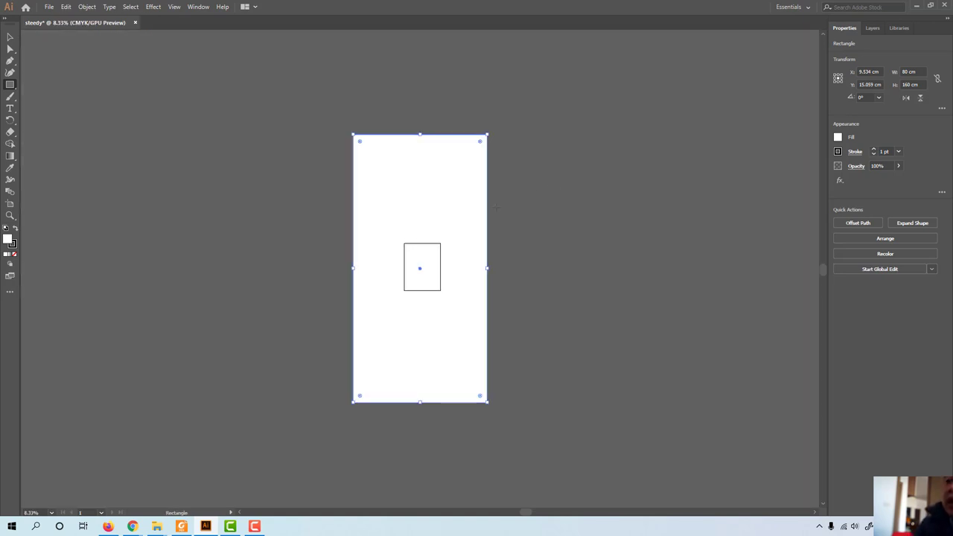
# Step: Move the tall white rectangle so it sits just right of the small artboard
pyautogui.click(9, 36)
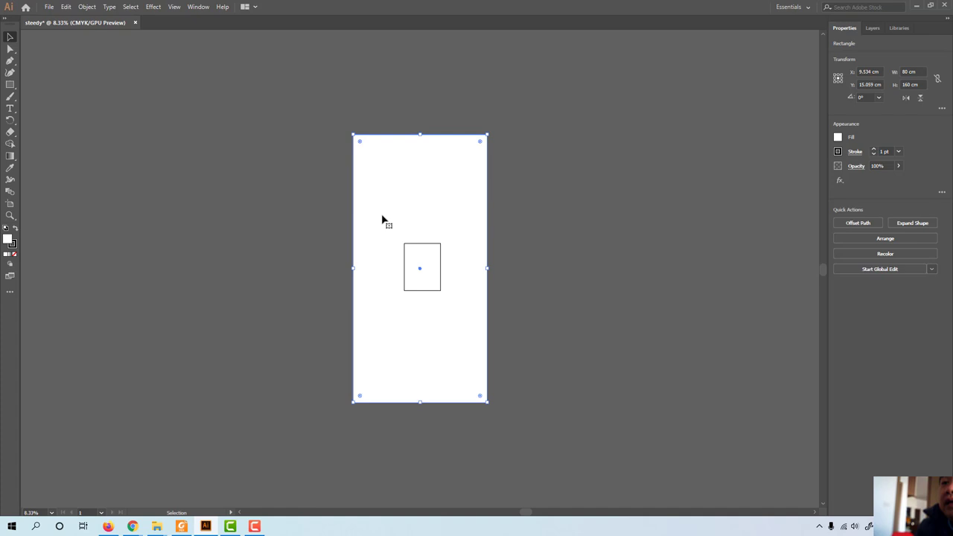
pyautogui.click(527, 224)
pyautogui.click(455, 273)
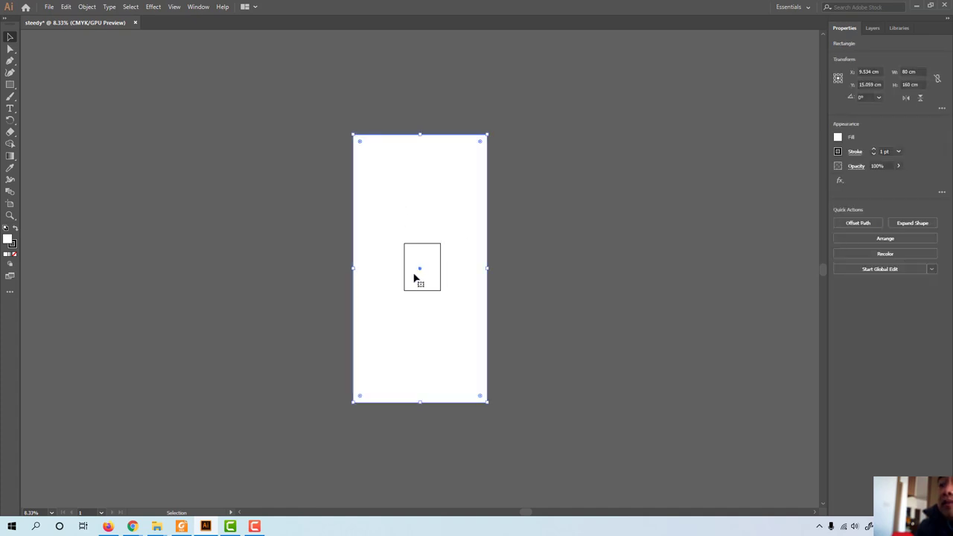
pyautogui.moveTo(422, 192); pyautogui.dragTo(553, 201)
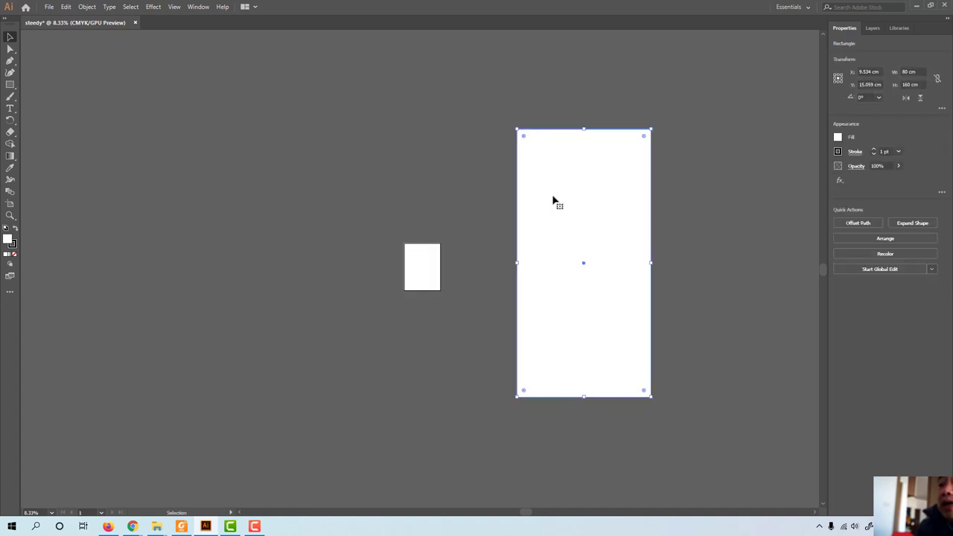
pyautogui.click(404, 176)
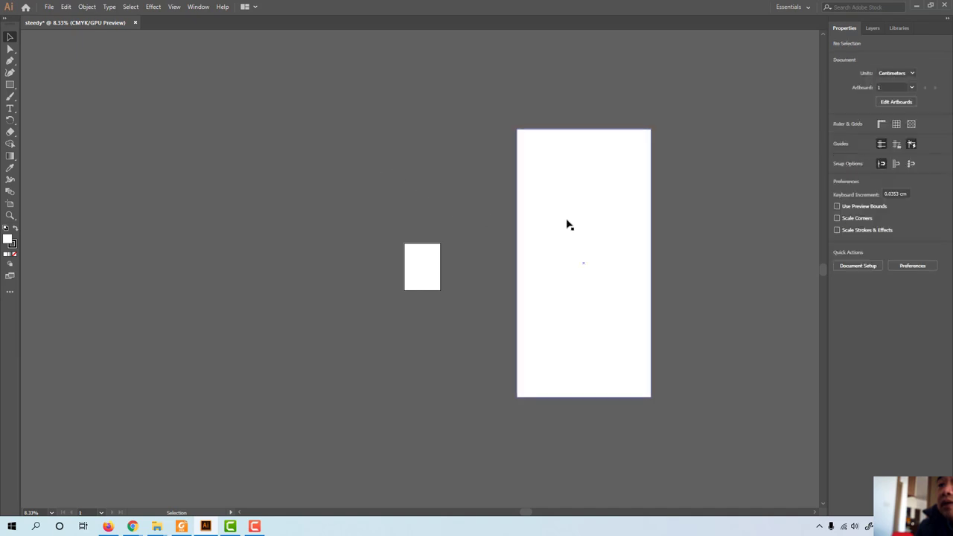
pyautogui.moveTo(608, 210); pyautogui.dragTo(447, 220)
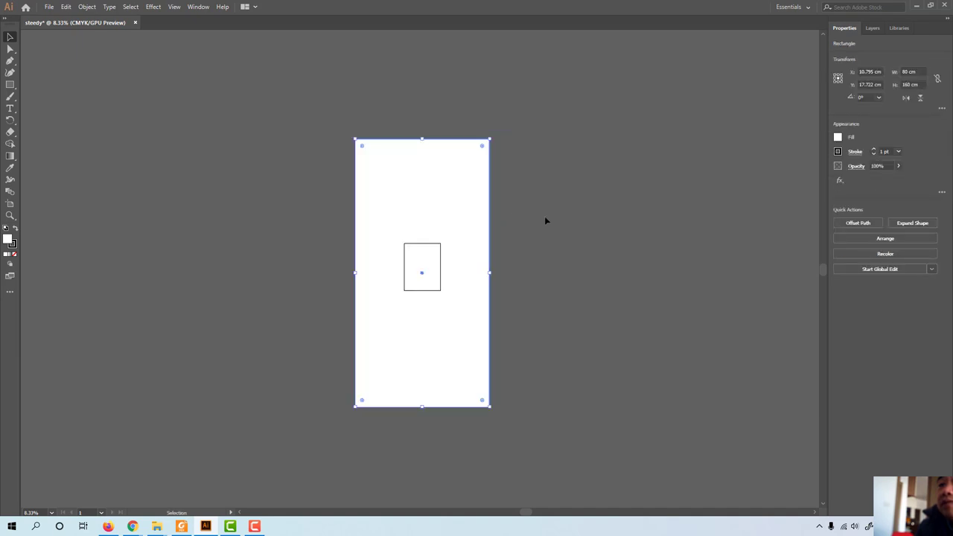
pyautogui.click(87, 246)
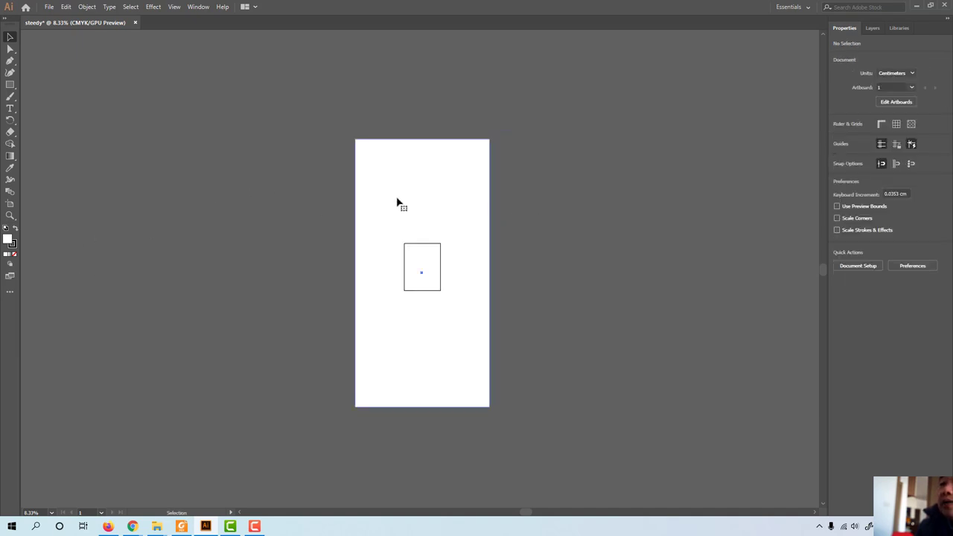
pyautogui.moveTo(395, 202); pyautogui.dragTo(502, 184)
pyautogui.click(332, 184)
# Step: Zoom and pan to frame both rectangles, then switch to Firefox
pyautogui.press('z')
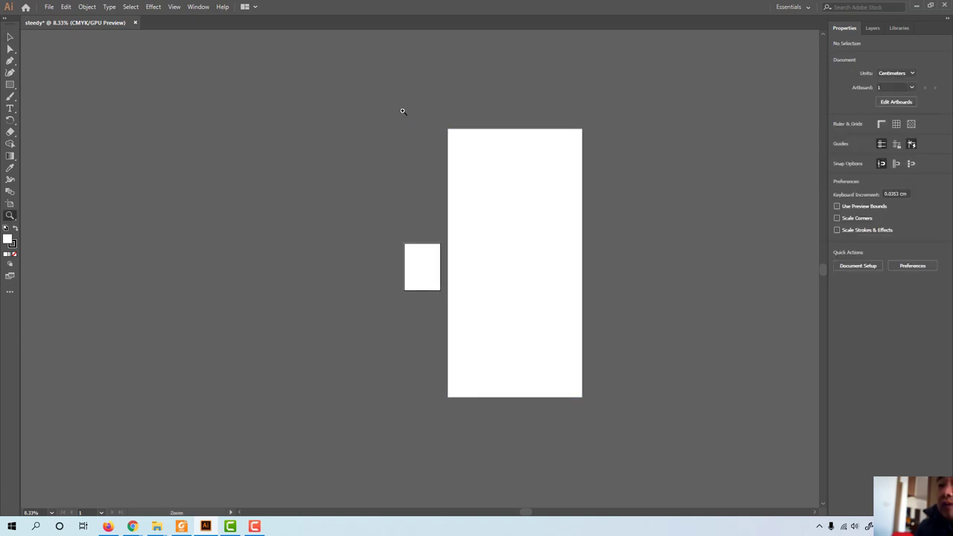
pyautogui.moveTo(400, 111); pyautogui.dragTo(511, 255)
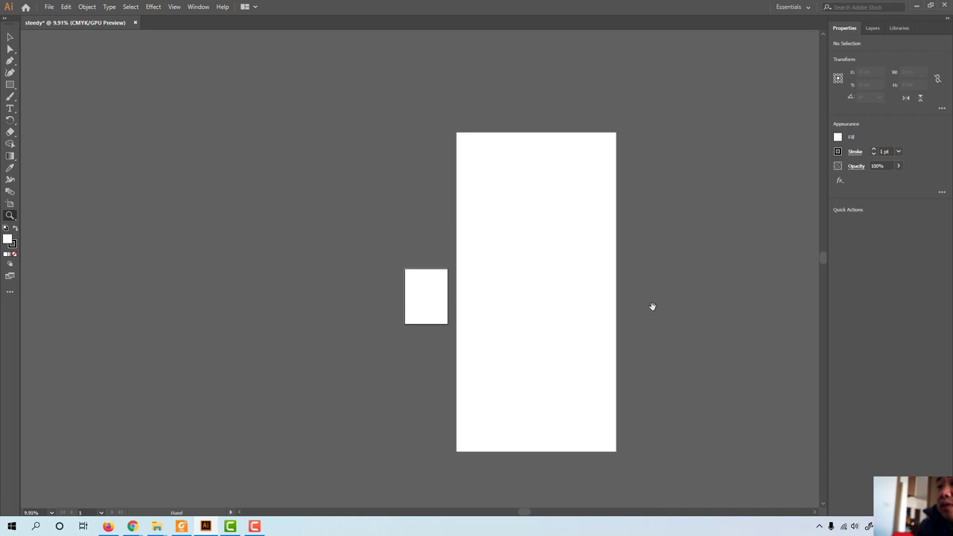
pyautogui.moveTo(651, 305); pyautogui.dragTo(430, 247)
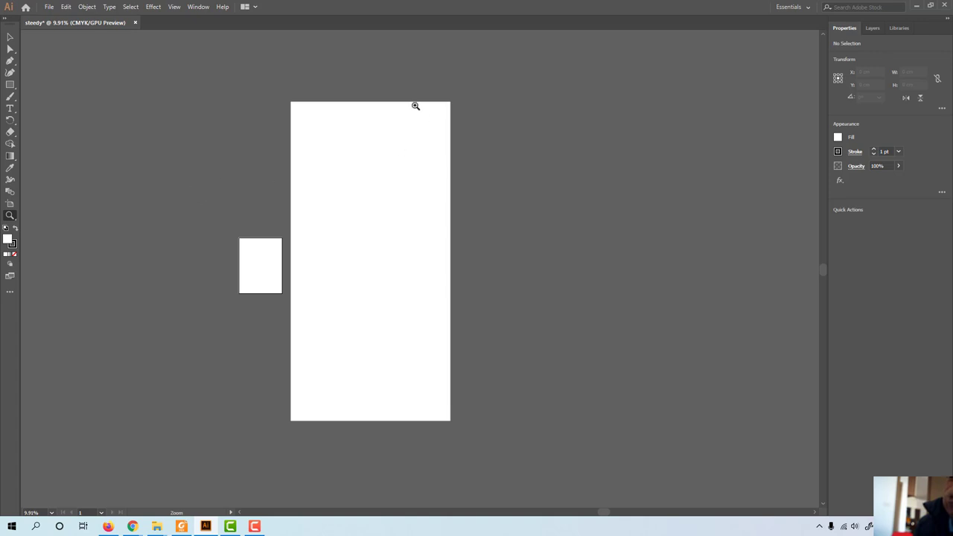
pyautogui.click(108, 527)
# Step: Search Google for 'stendee' from the Firefox new tab page
pyautogui.click(349, 137)
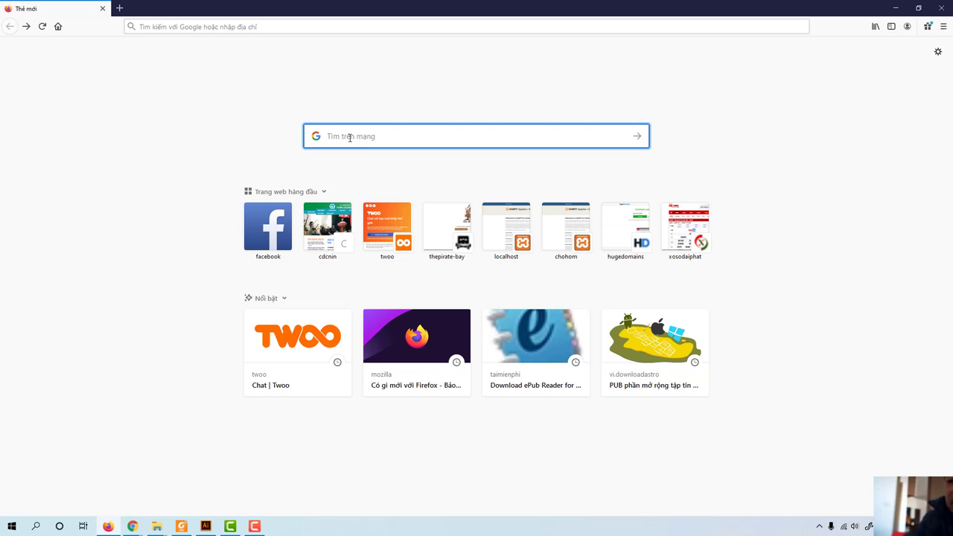
pyautogui.write('ste')
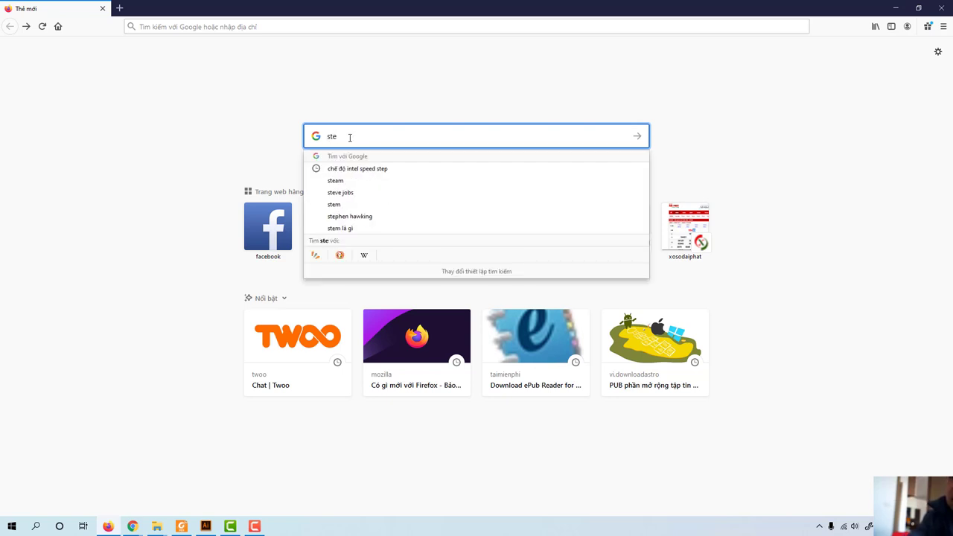
pyautogui.write('nd')
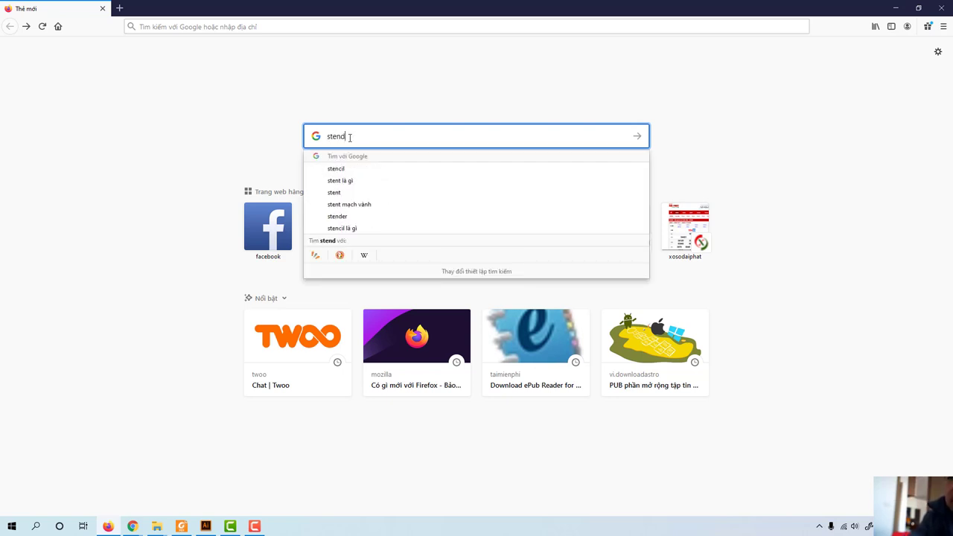
pyautogui.write('y')
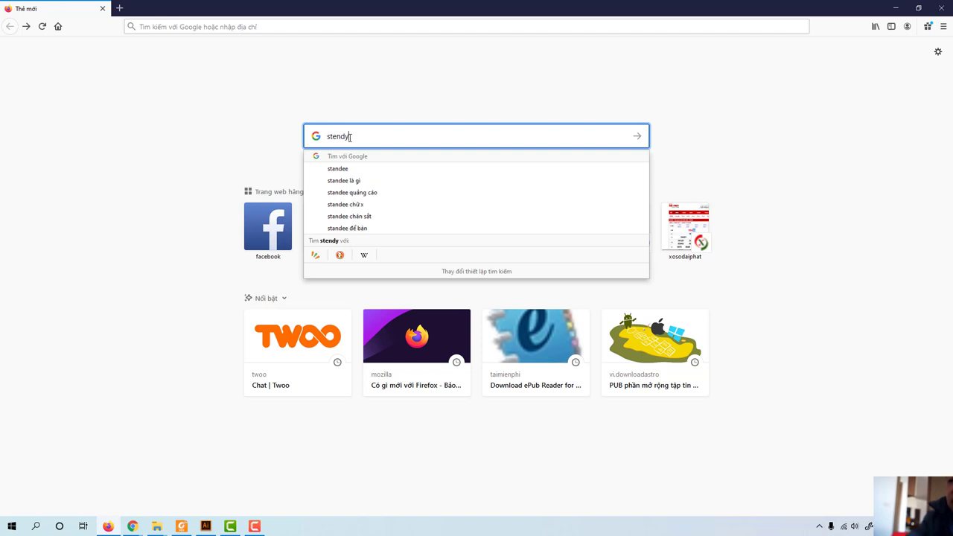
pyautogui.press('BackSpace')
pyautogui.write('endee')
pyautogui.press('Return')
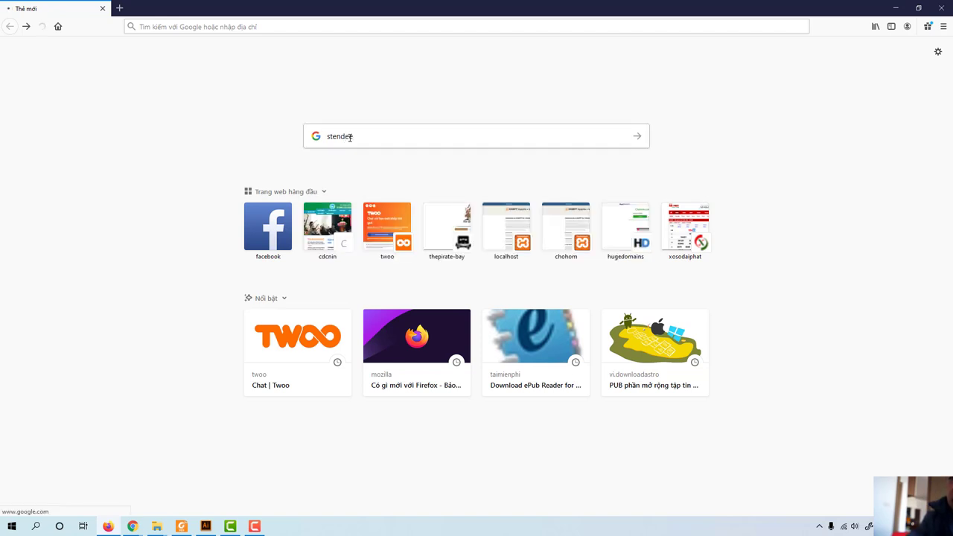
# Step: Preview four standee designs in Google Images, then minimize the browser
pyautogui.click(154, 90)
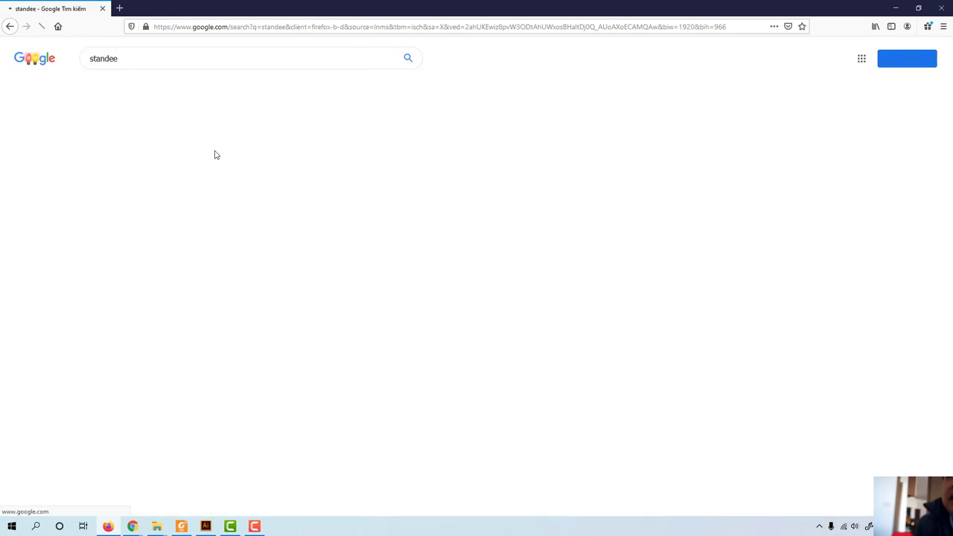
pyautogui.scroll(-2, 365, 266)
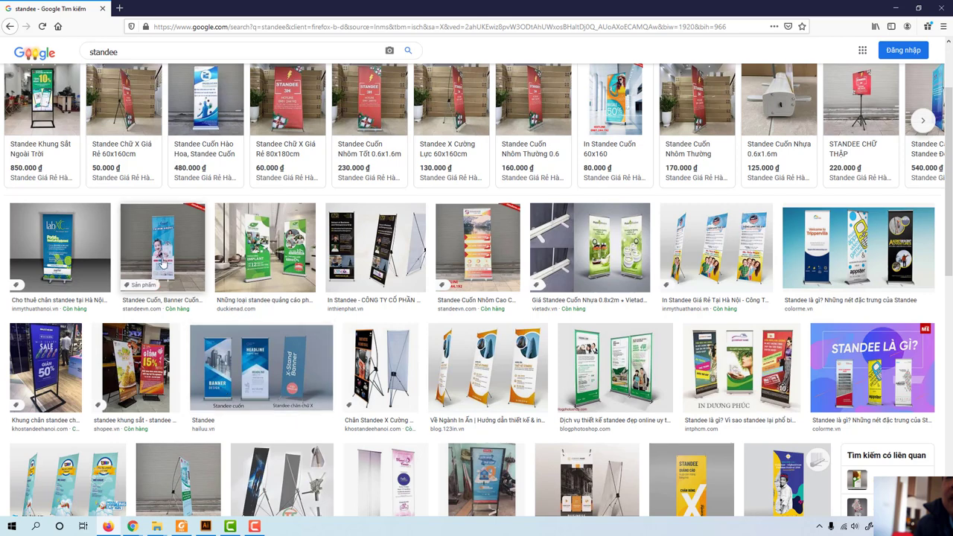
pyautogui.click(223, 367)
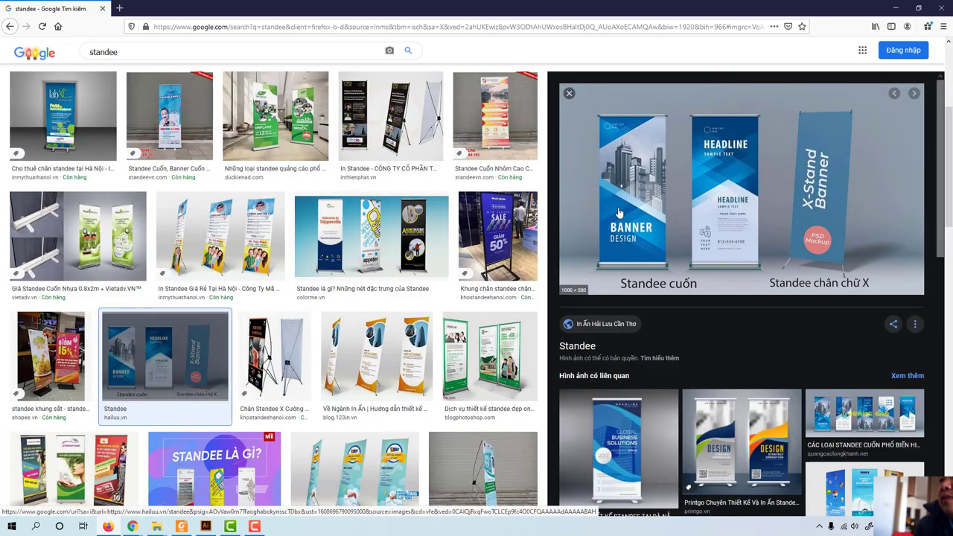
pyautogui.scroll(-2, 393, 298)
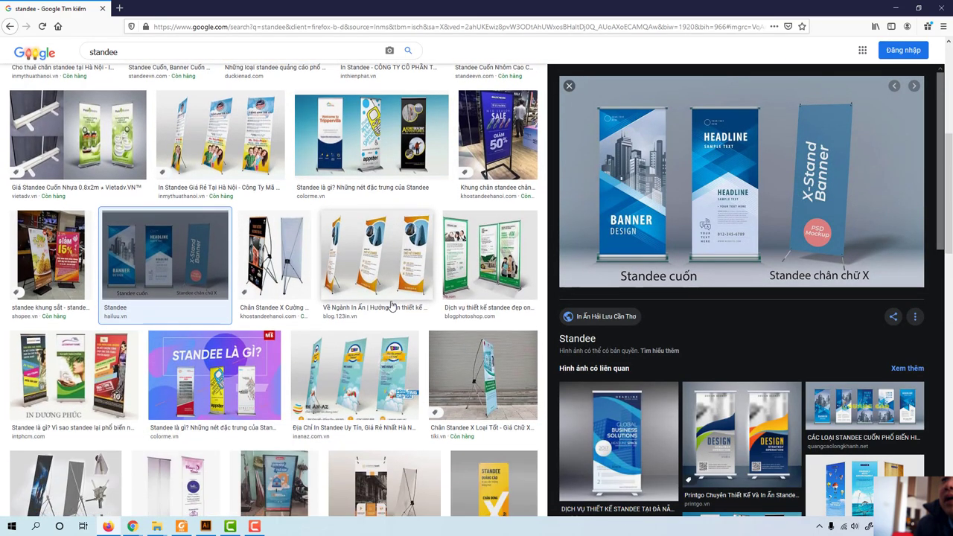
pyautogui.click(390, 270)
pyautogui.click(365, 365)
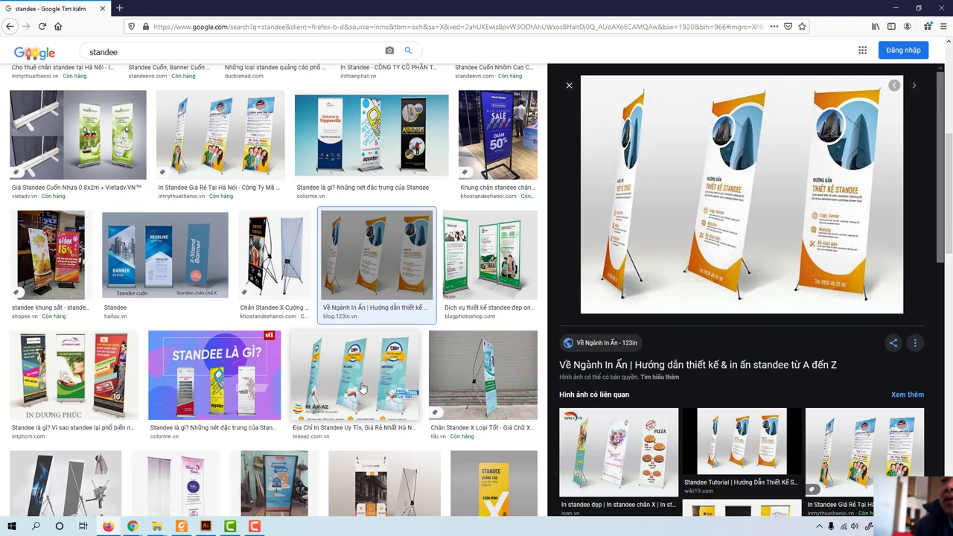
pyautogui.scroll(-5, 289, 340)
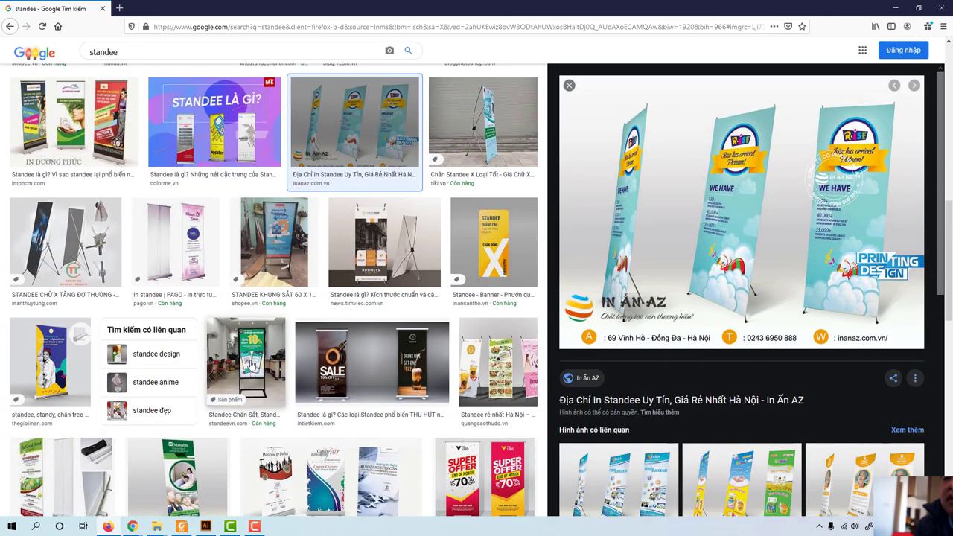
pyautogui.click(372, 365)
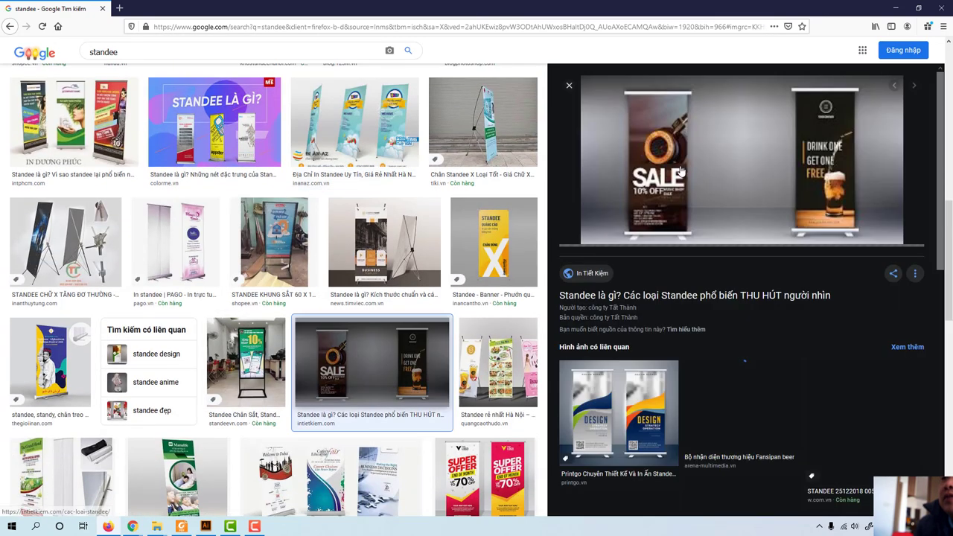
pyautogui.click(896, 9)
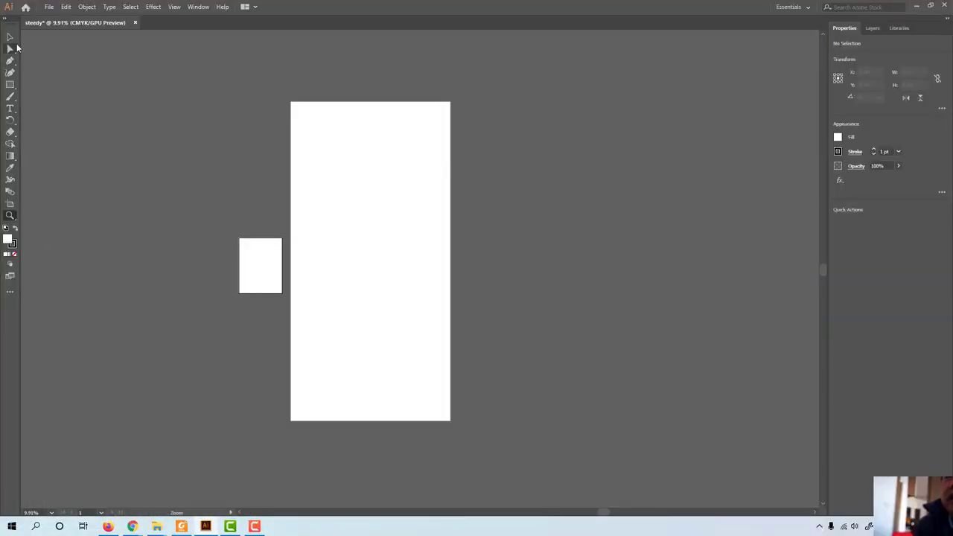
# Step: Draw a roughly 46 by 40 cm hexagon with the Polygon tool beside the tall rectangle
pyautogui.click(10, 36)
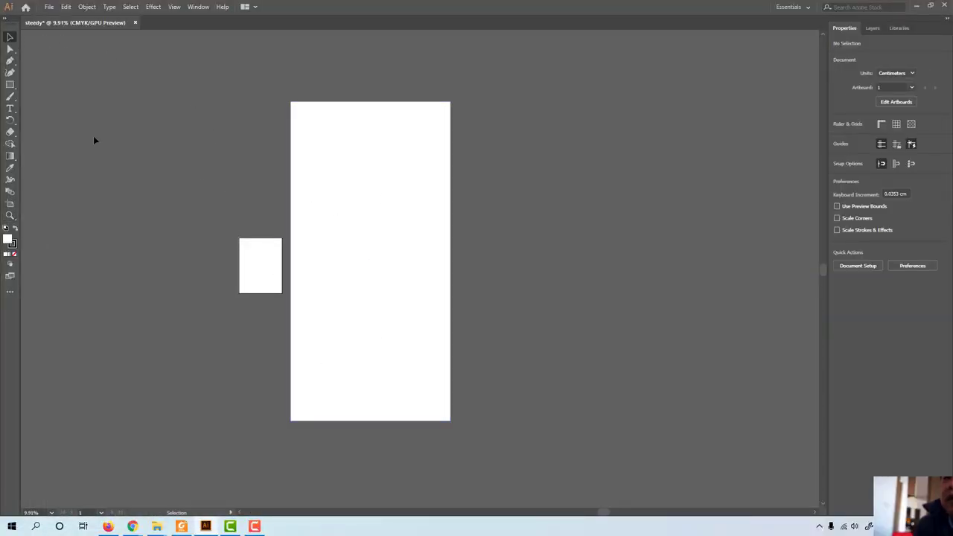
pyautogui.click(9, 84)
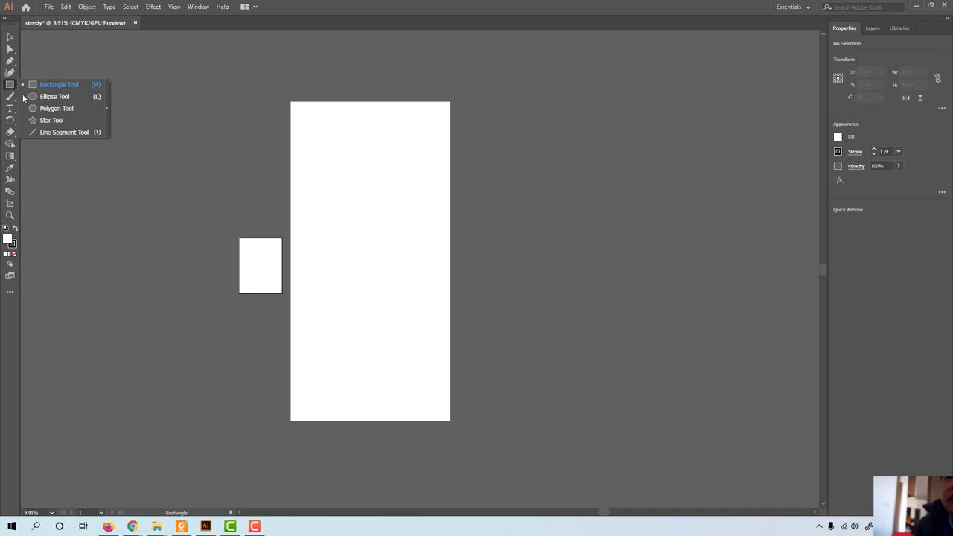
pyautogui.click(52, 109)
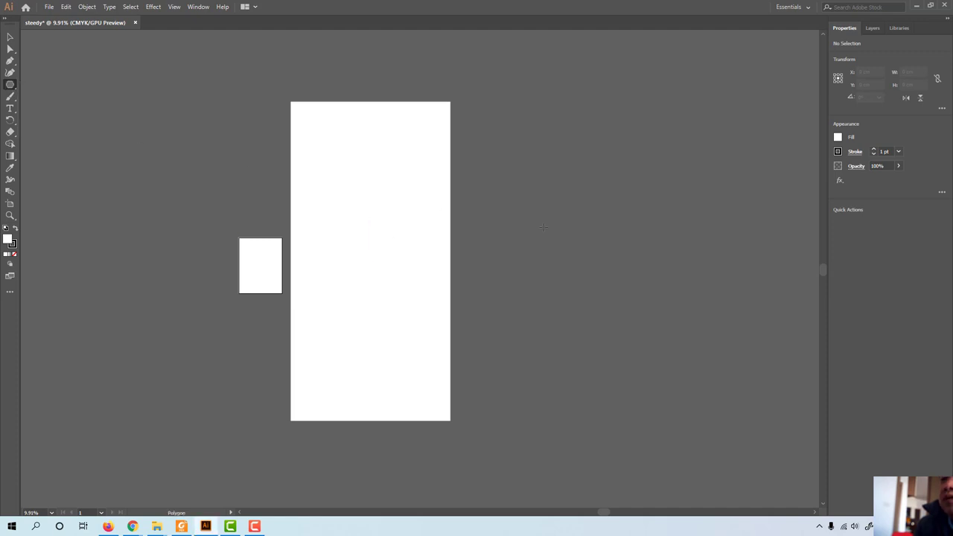
pyautogui.moveTo(522, 197)
pyautogui.mouseDown()
pyautogui.moveTo(553, 228)
pyautogui.moveTo(564, 215)
pyautogui.mouseUp()
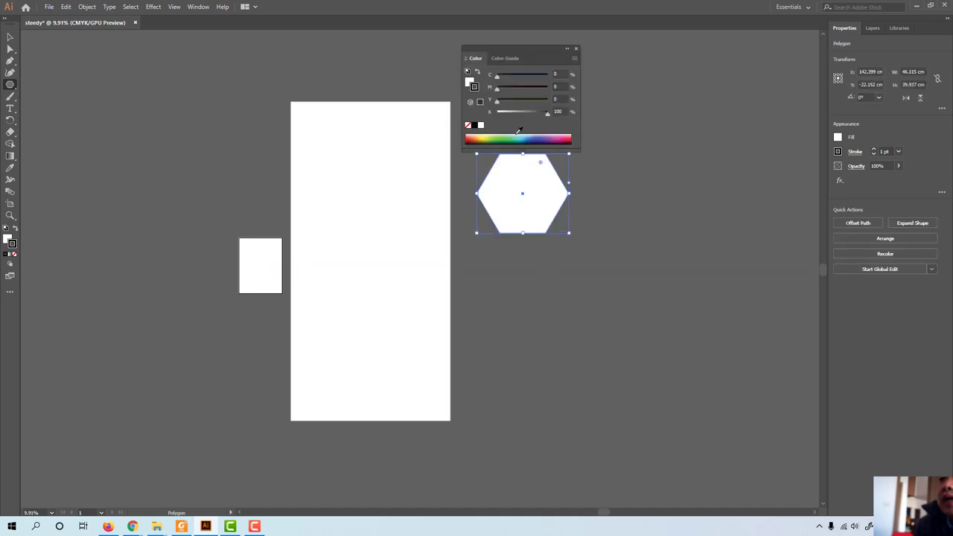
# Step: Give the hexagon a red-orange stroke (M 90.59, Y 100) at 6 pt weight
pyautogui.click(471, 136)
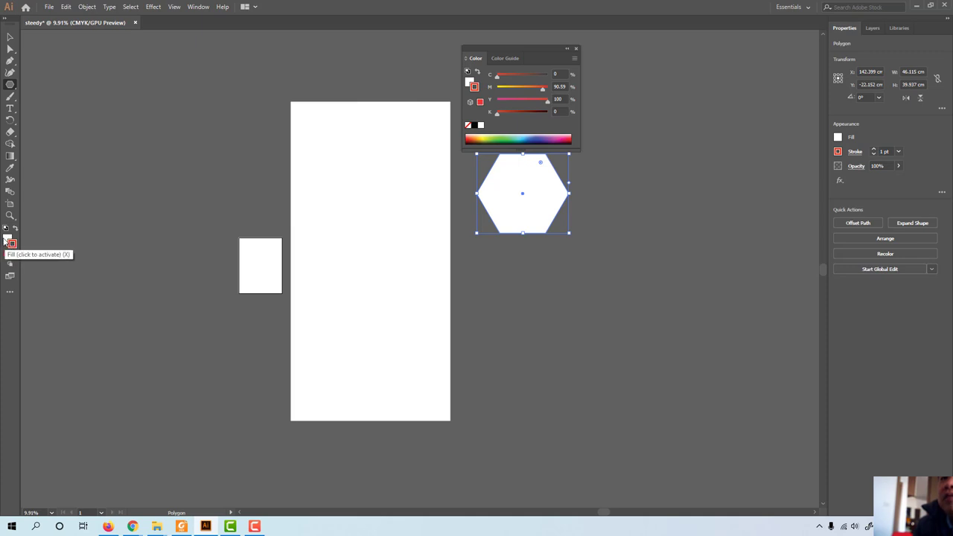
pyautogui.moveTo(526, 52); pyautogui.dragTo(652, 76)
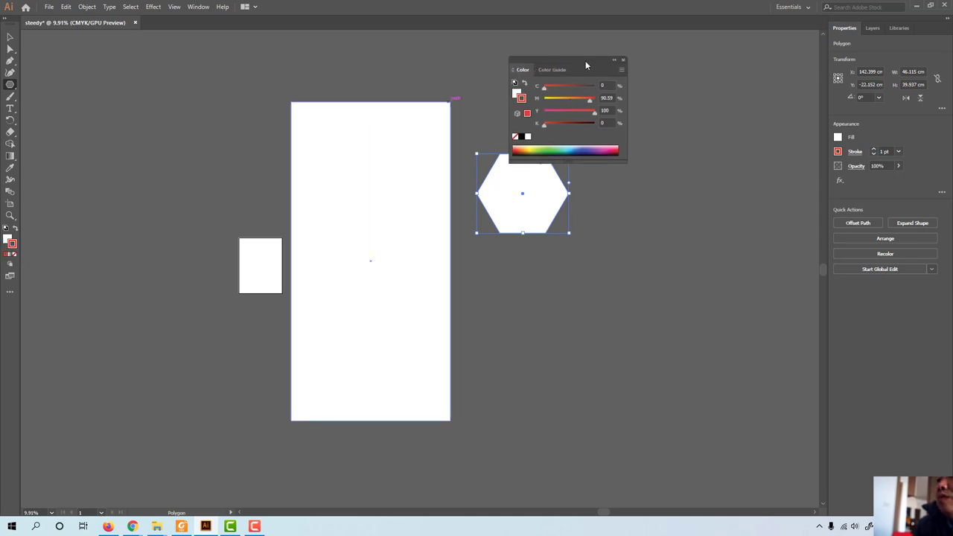
pyautogui.click(898, 152)
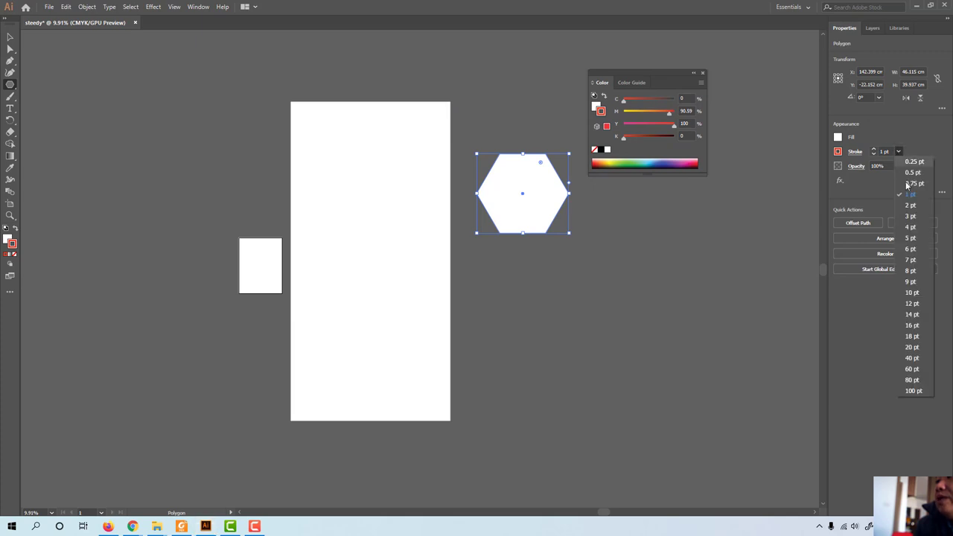
pyautogui.click(908, 254)
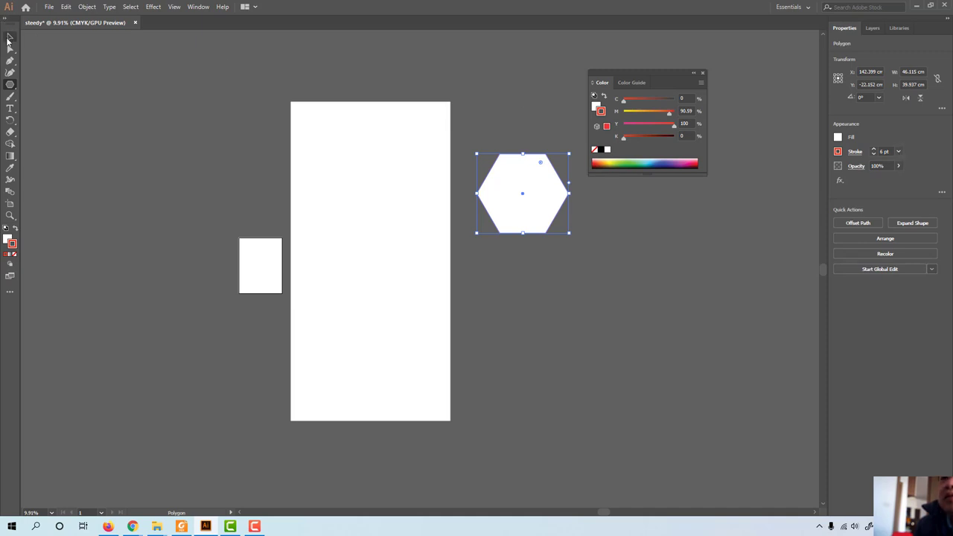
pyautogui.click(10, 37)
pyautogui.click(85, 68)
# Step: Reposition the hexagon closer beside the tall rectangle and reselect it
pyautogui.click(531, 192)
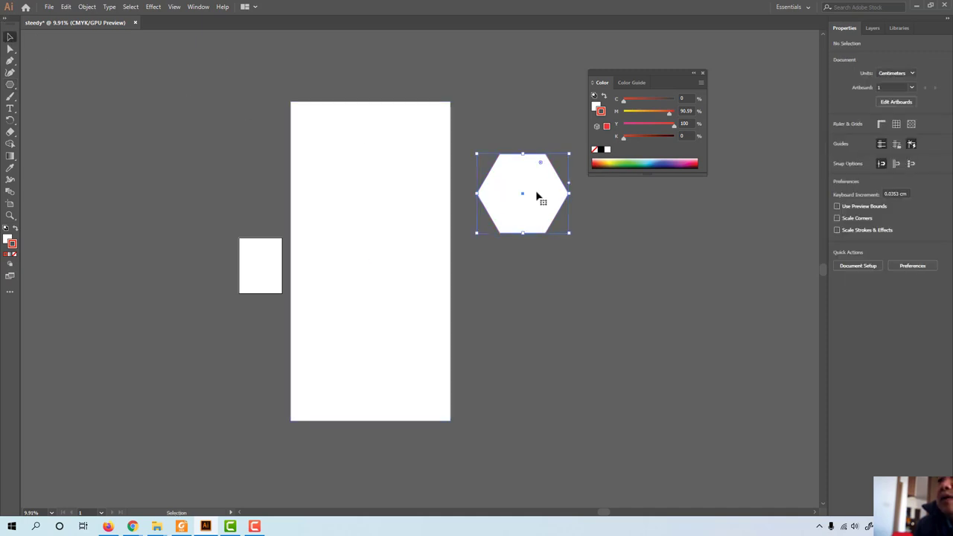
pyautogui.moveTo(537, 204); pyautogui.dragTo(365, 231)
pyautogui.click(504, 244)
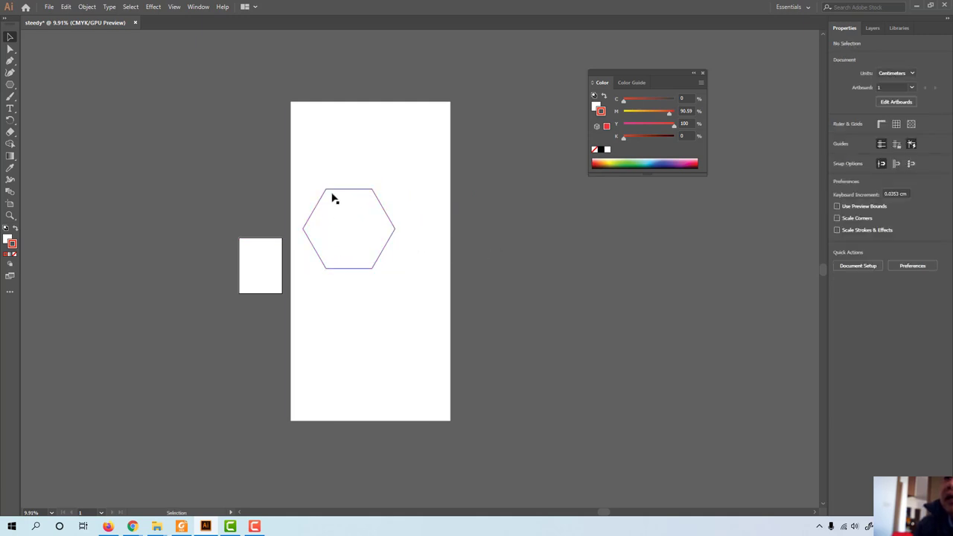
pyautogui.moveTo(333, 198); pyautogui.dragTo(582, 228)
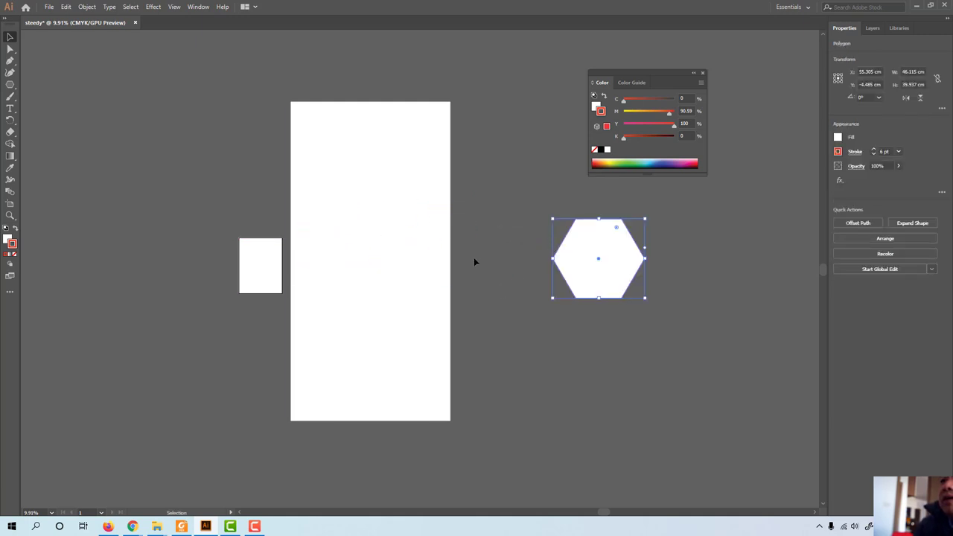
pyautogui.click(379, 214)
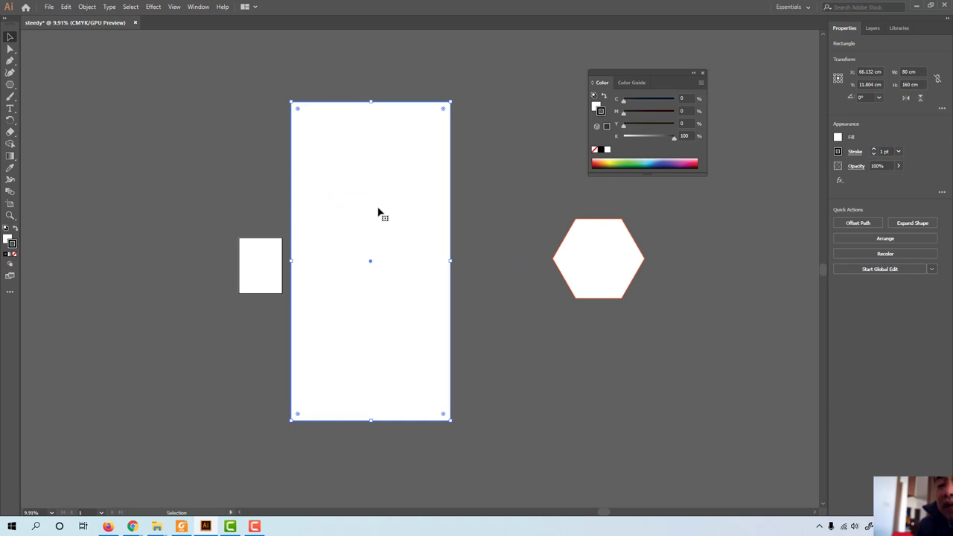
pyautogui.press('a')
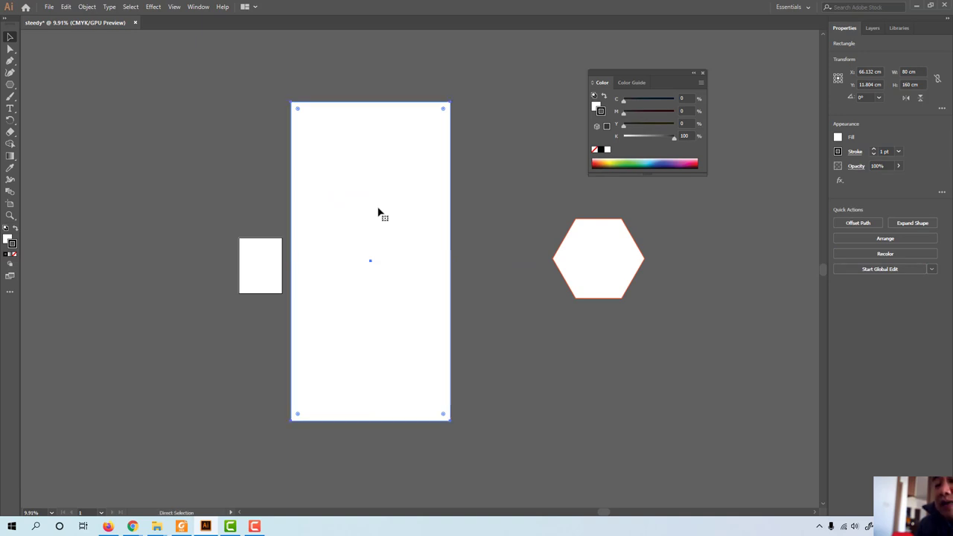
pyautogui.hotkey('ctrl', 'shift', 'a')
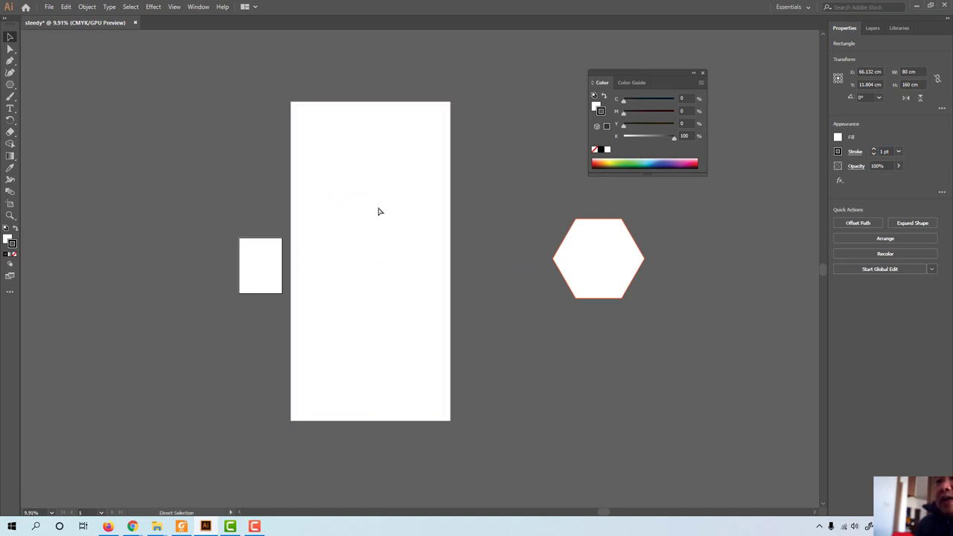
pyautogui.press('v')
pyautogui.click(599, 263)
pyautogui.moveTo(600, 263)
pyautogui.mouseDown()
pyautogui.moveTo(393, 241)
pyautogui.moveTo(532, 251)
pyautogui.mouseUp()
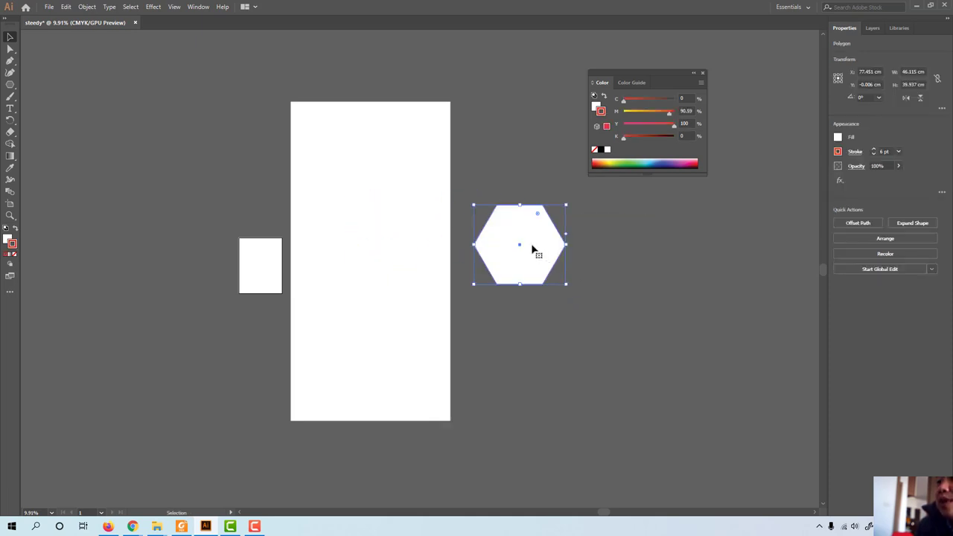
pyautogui.click(619, 241)
pyautogui.click(540, 254)
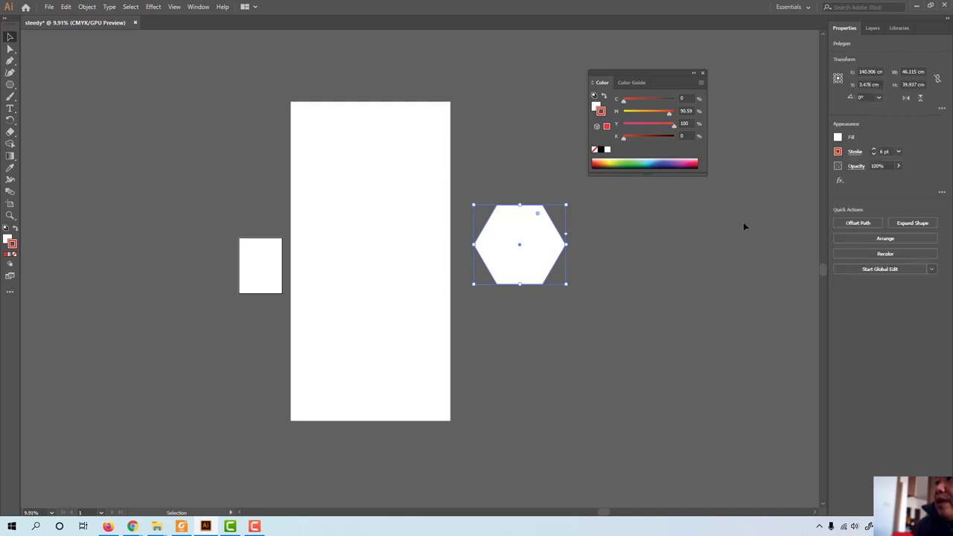
# Step: Thicken the hexagon's outline to 12 pt, then try 18 pt
pyautogui.click(899, 152)
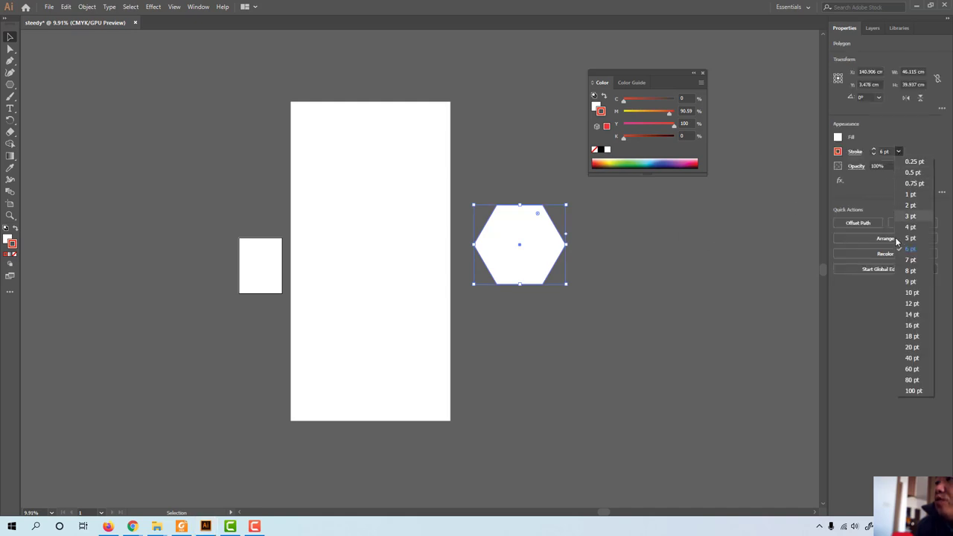
pyautogui.click(911, 305)
pyautogui.click(726, 290)
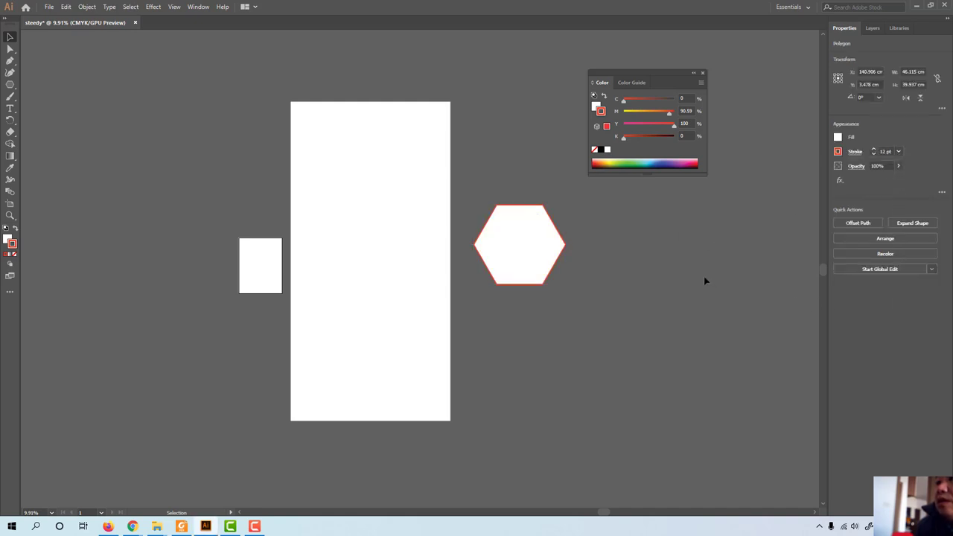
pyautogui.click(557, 257)
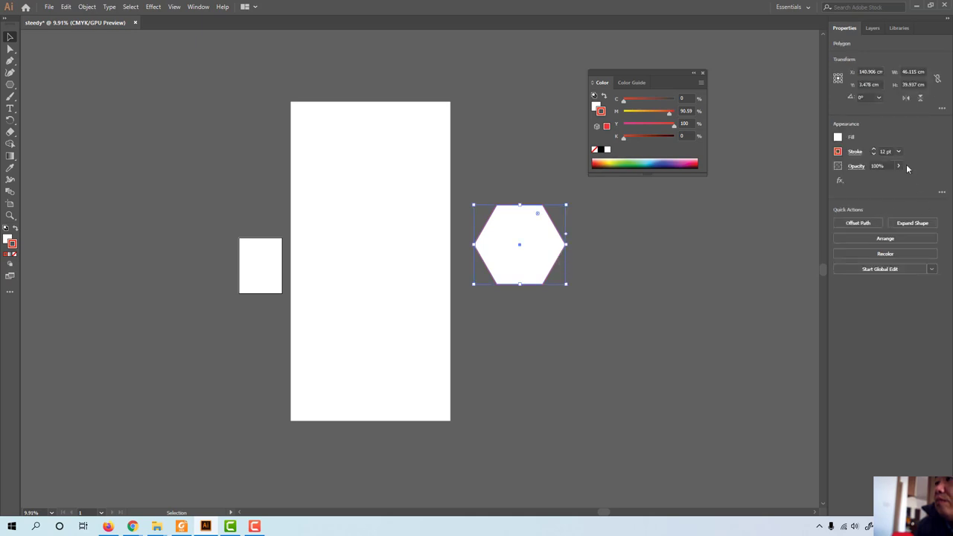
pyautogui.click(899, 152)
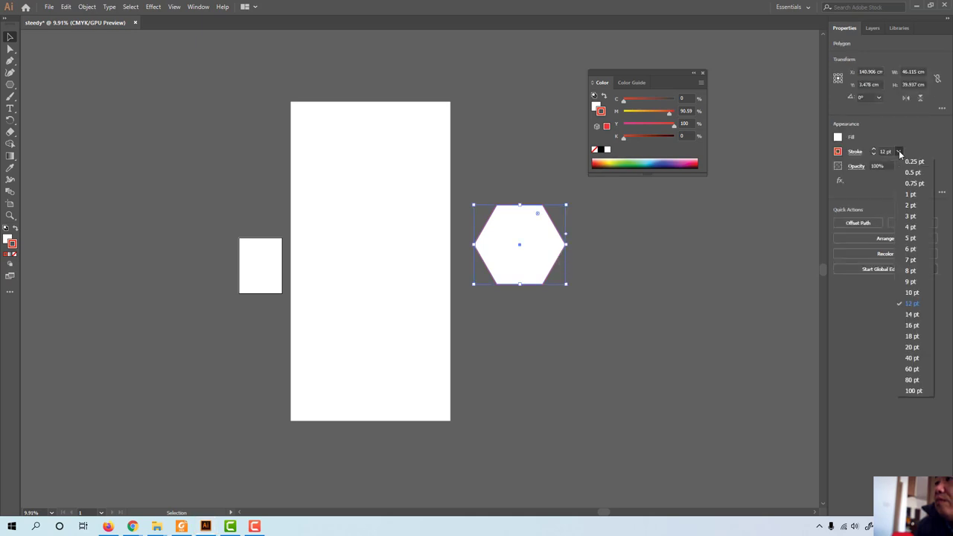
pyautogui.click(908, 335)
pyautogui.click(670, 294)
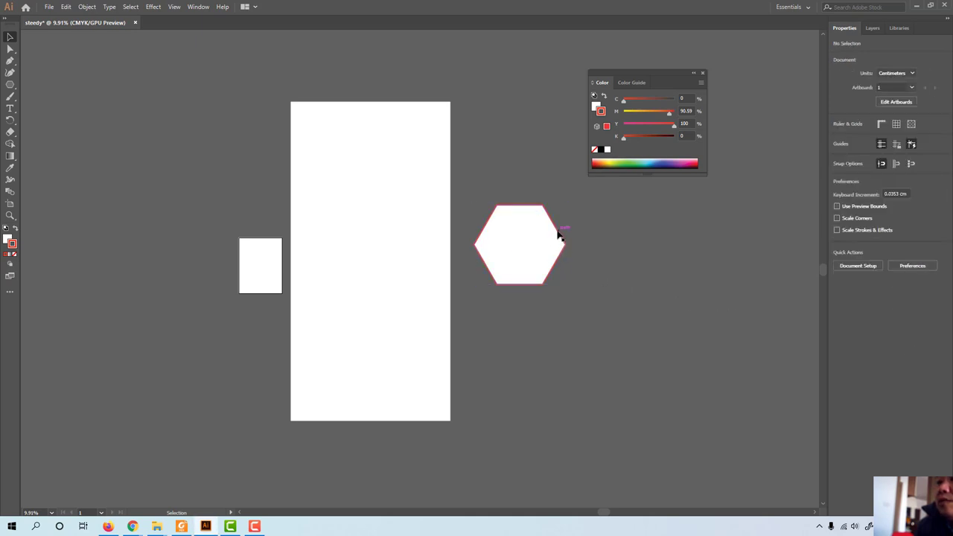
# Step: Move the hexagon onto the tall artboard and scale it down from a corner
pyautogui.moveTo(520, 236); pyautogui.dragTo(374, 218)
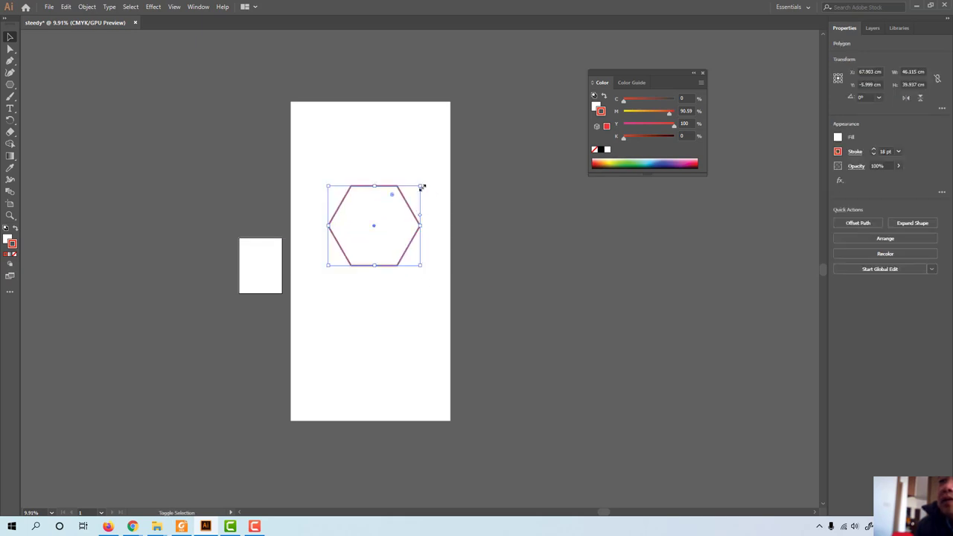
pyautogui.moveTo(421, 185); pyautogui.dragTo(411, 191)
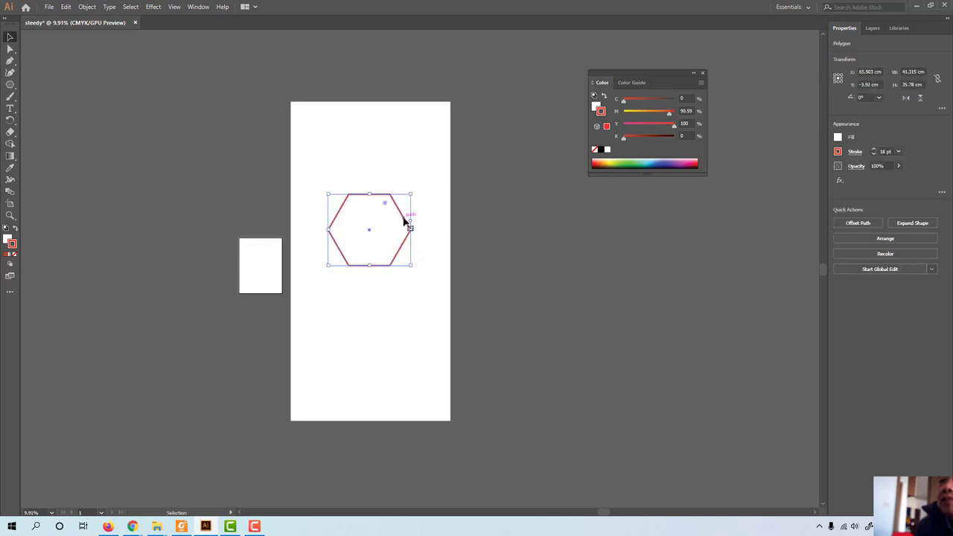
pyautogui.moveTo(404, 224); pyautogui.dragTo(405, 214)
pyautogui.click(510, 237)
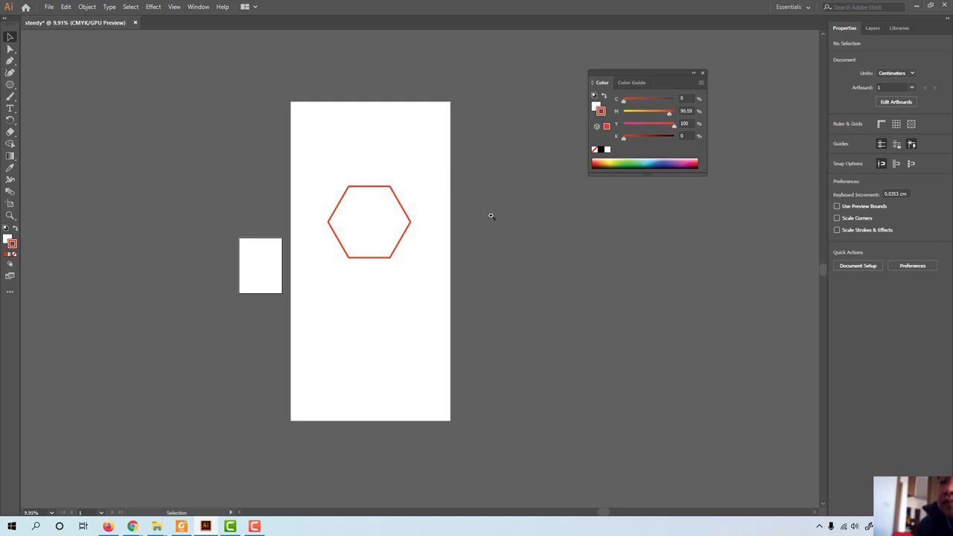
pyautogui.press('z')
pyautogui.moveTo(258, 153); pyautogui.dragTo(330, 221)
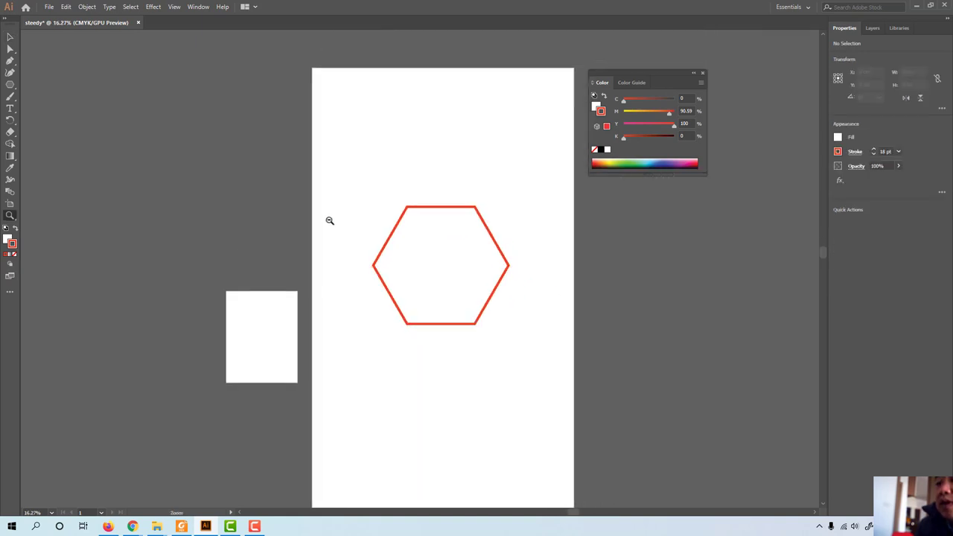
pyautogui.press('v')
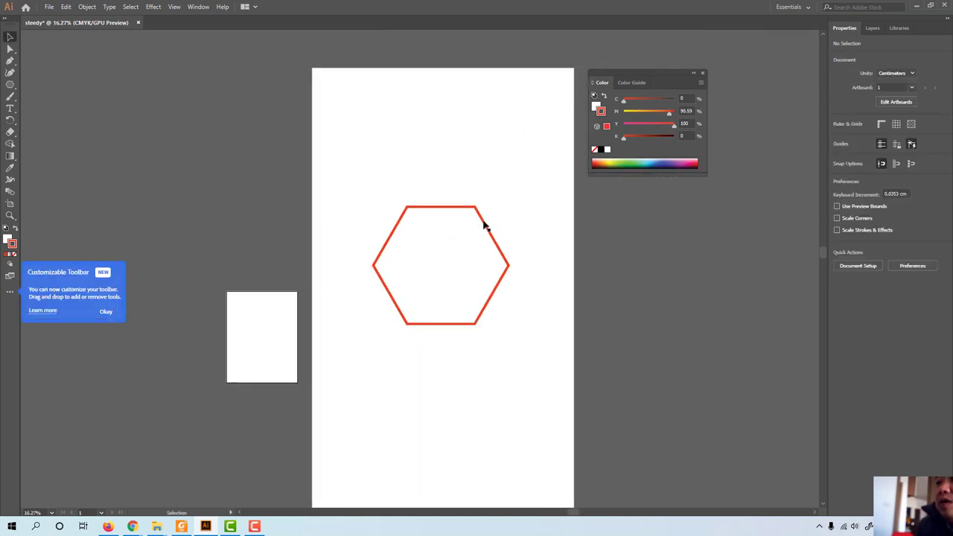
# Step: Give the hexagon an orange outline and centre it, slightly smaller, in the upper middle
pyautogui.click(484, 219)
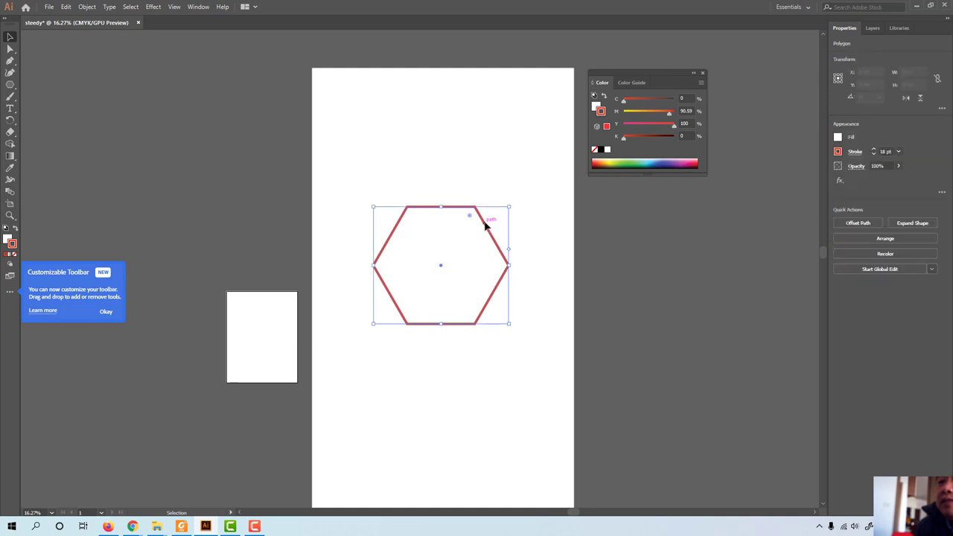
pyautogui.click(607, 162)
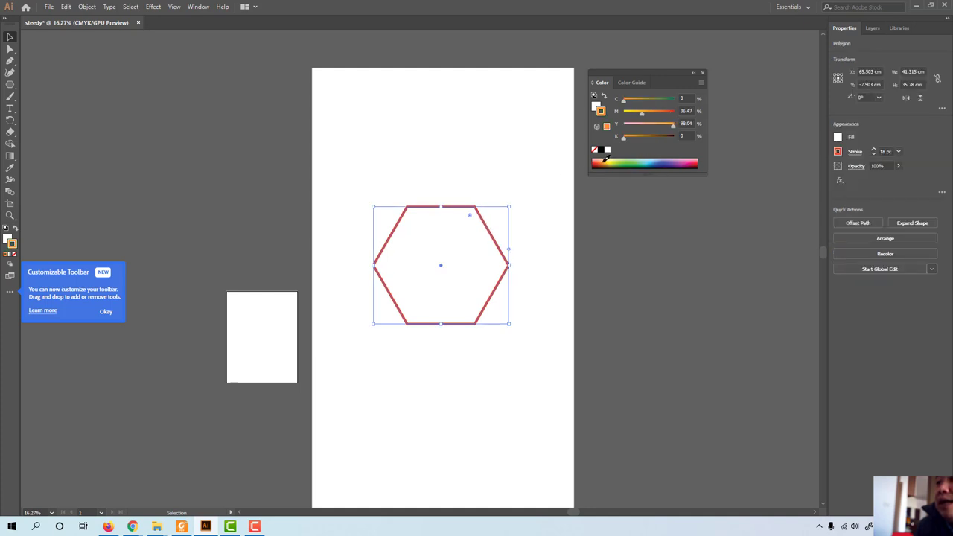
pyautogui.click(644, 234)
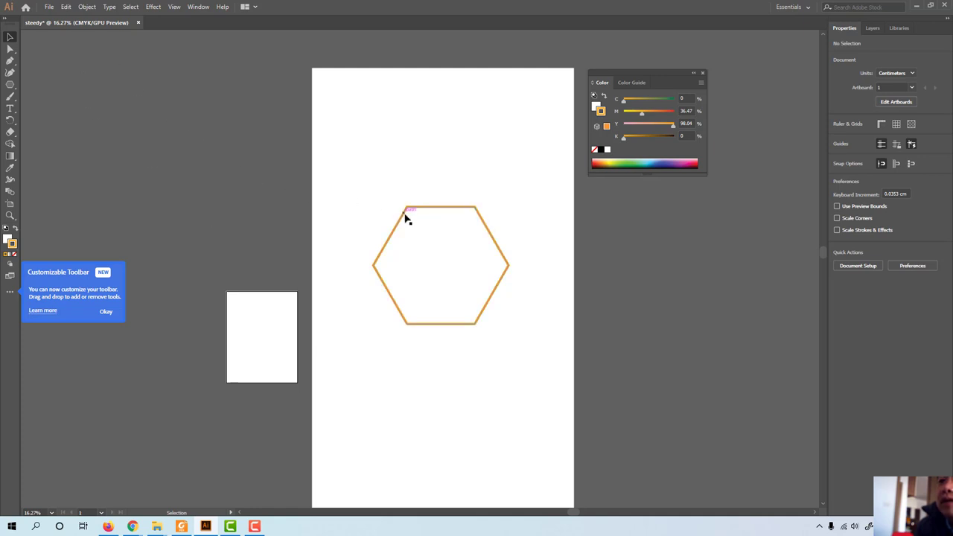
pyautogui.moveTo(405, 217); pyautogui.dragTo(380, 216)
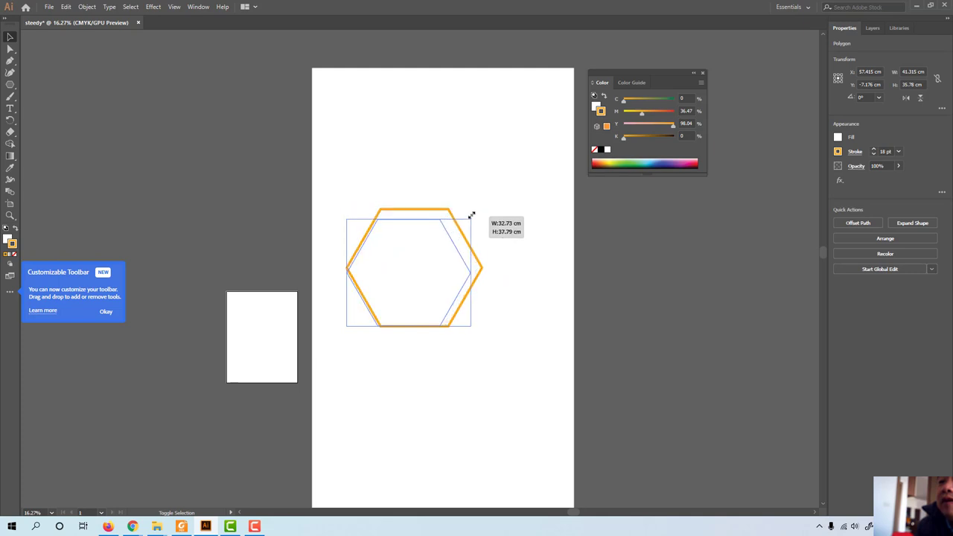
pyautogui.moveTo(482, 209); pyautogui.dragTo(472, 220)
pyautogui.moveTo(402, 222); pyautogui.dragTo(464, 206)
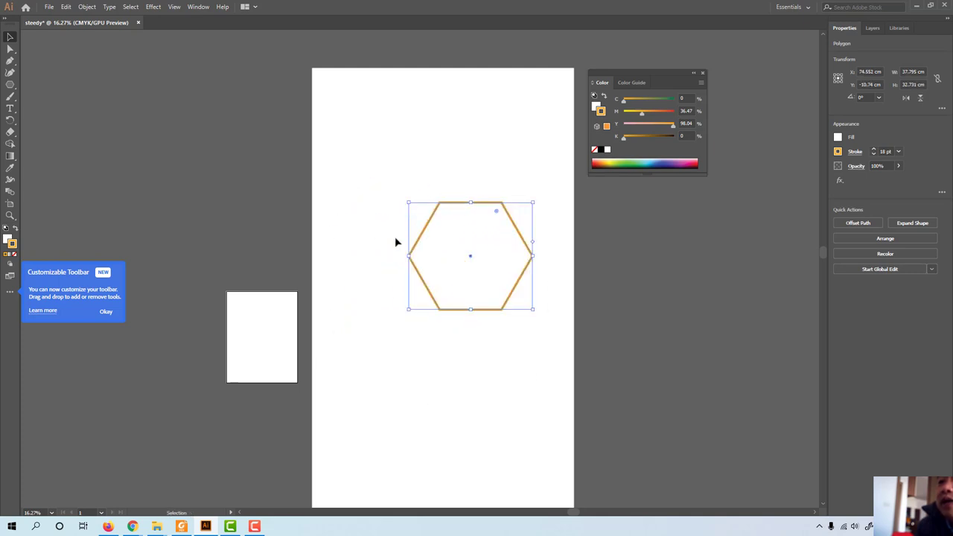
pyautogui.moveTo(447, 201); pyautogui.dragTo(422, 195)
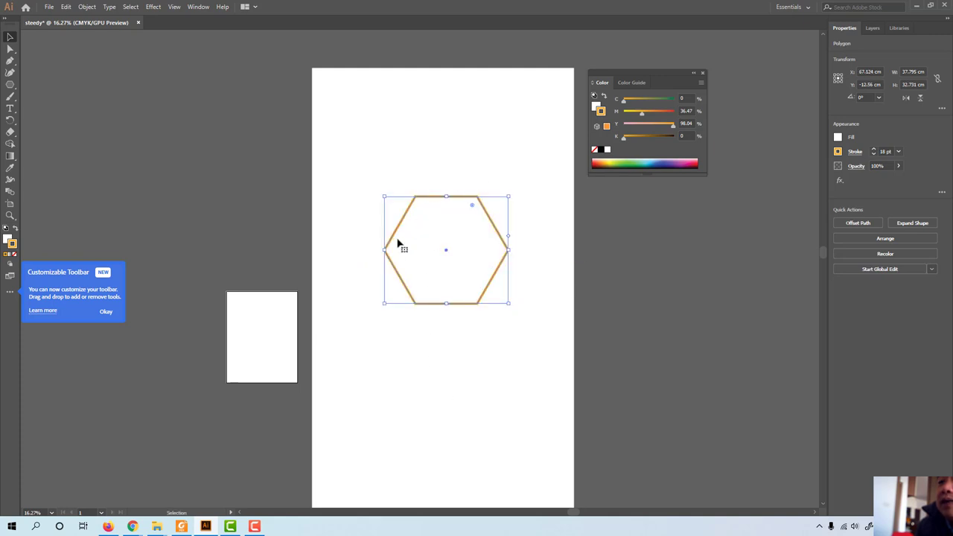
pyautogui.click(152, 8)
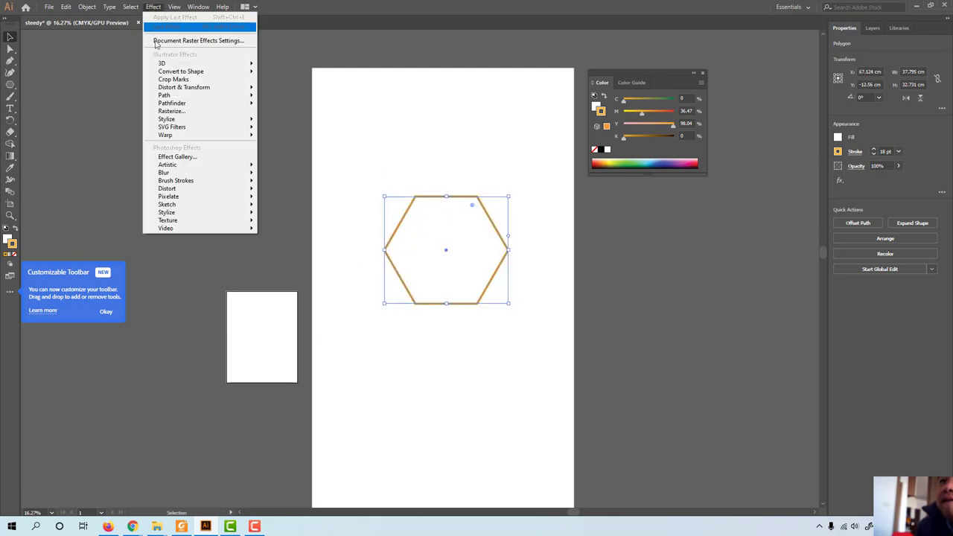
pyautogui.moveTo(184, 87)
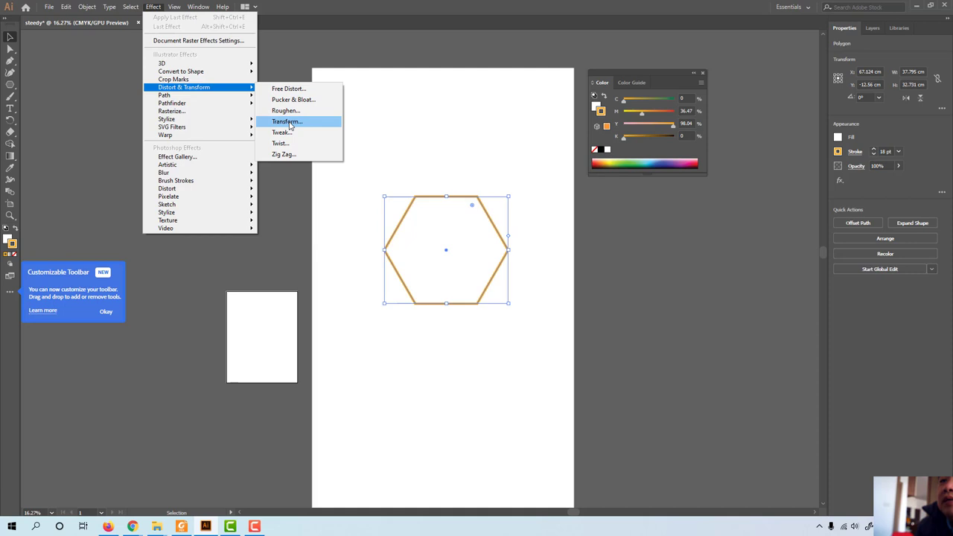
# Step: Set up a Transform effect with preview, bottom-left reference point and 5 copies
pyautogui.click(286, 121)
pyautogui.moveTo(449, 117); pyautogui.dragTo(677, 132)
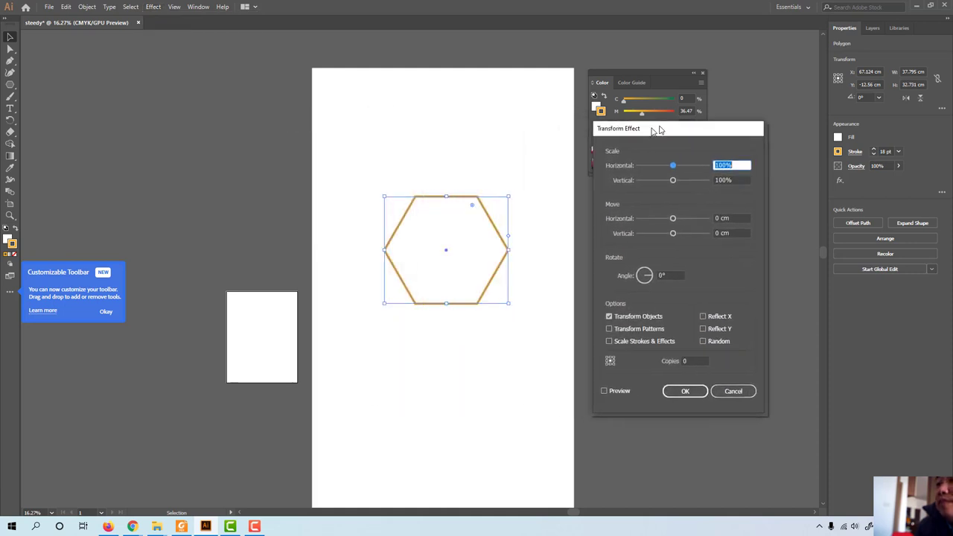
pyautogui.click(658, 276)
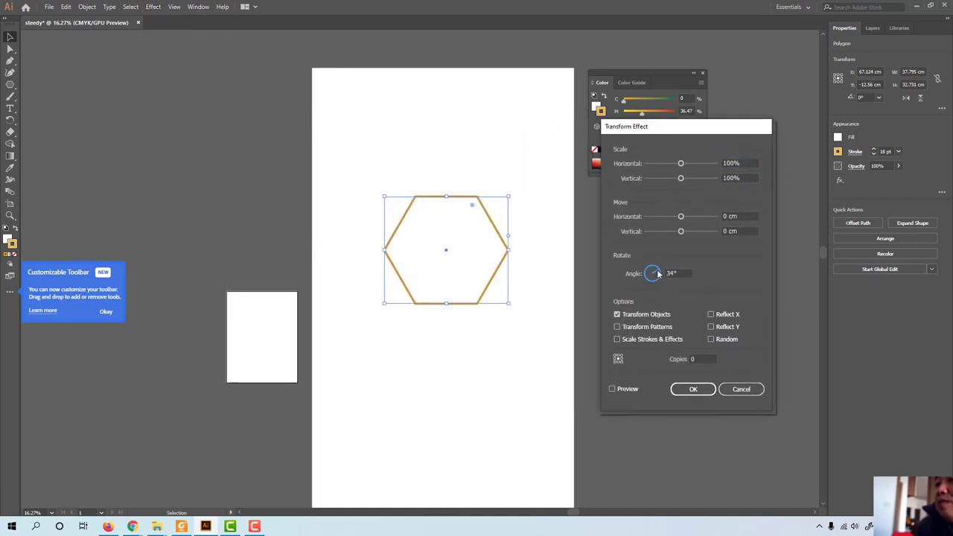
pyautogui.click(613, 389)
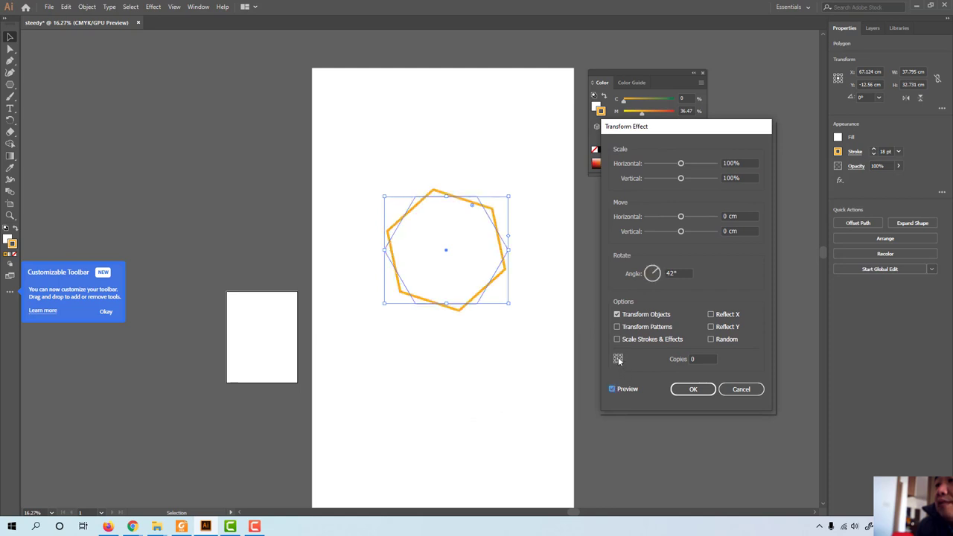
pyautogui.click(615, 363)
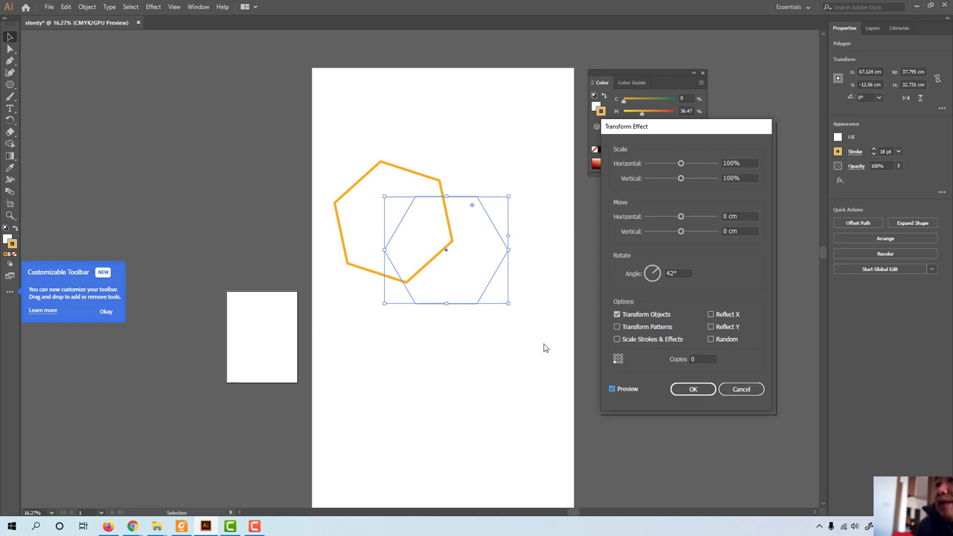
pyautogui.click(697, 359)
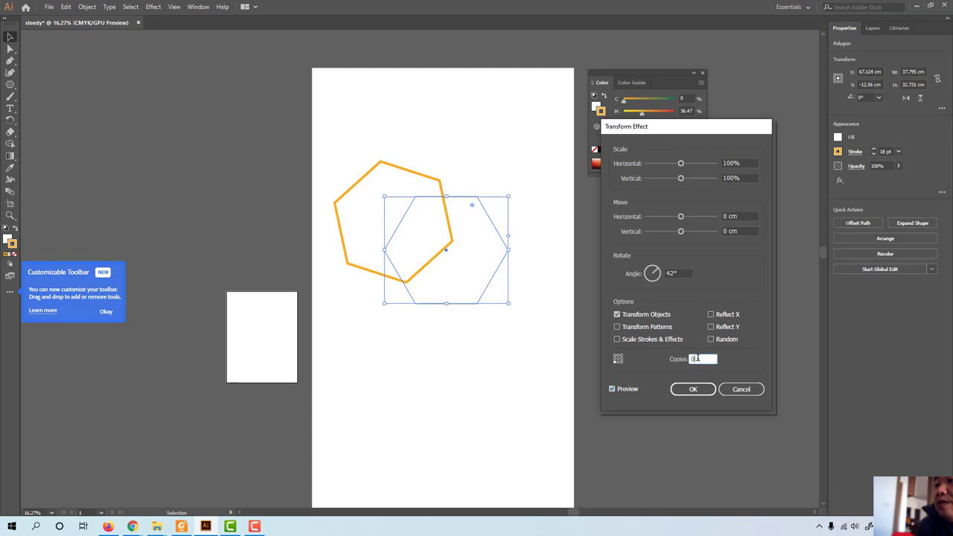
pyautogui.press('Up')
pyautogui.press('Up')
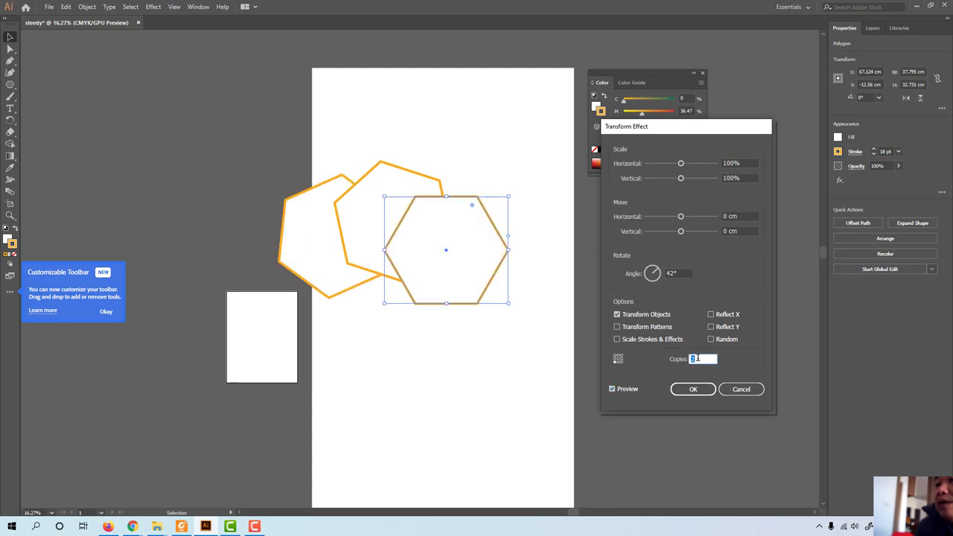
pyautogui.press('Up')
pyautogui.press('Up')
pyautogui.press('Up')
pyautogui.press('Up')
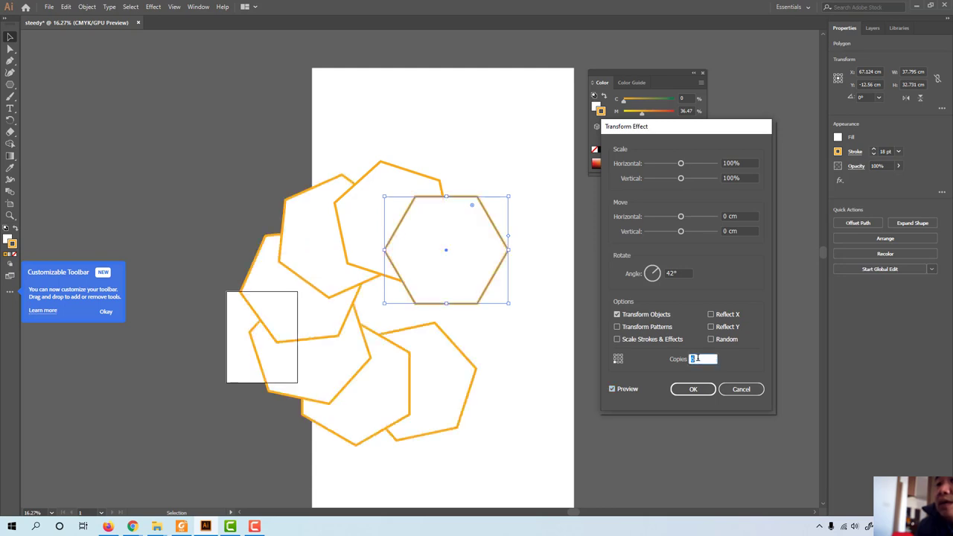
pyautogui.press('Up')
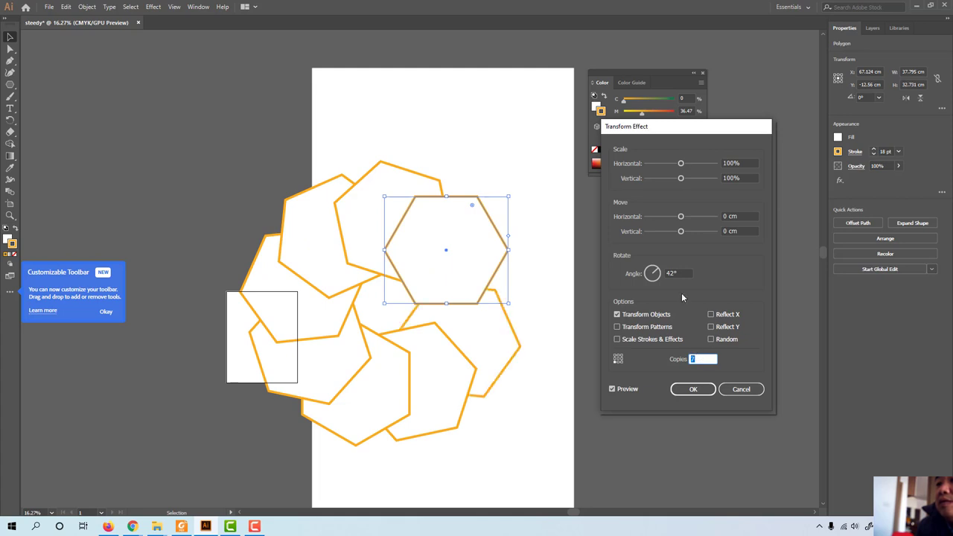
pyautogui.press('Down')
pyautogui.press('Down')
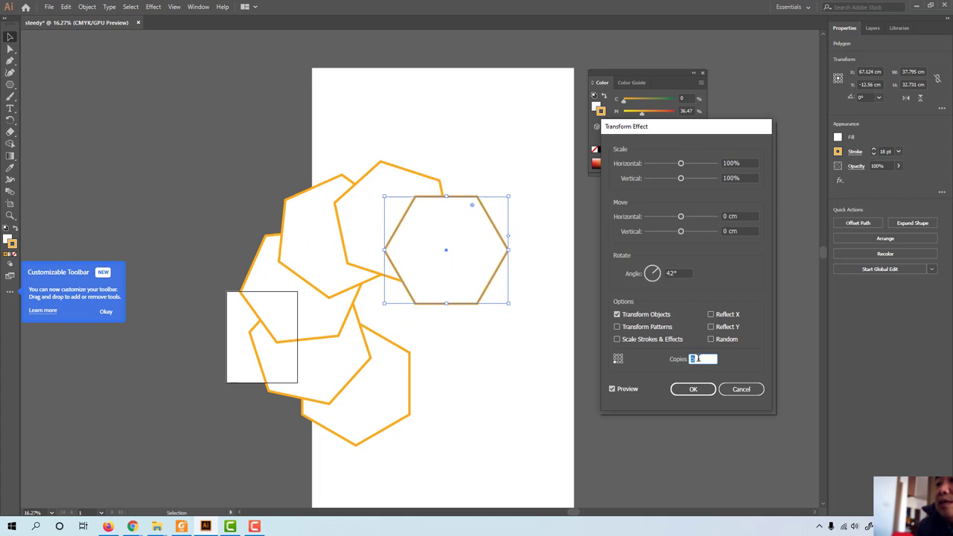
# Step: Tune the Transform rotation angle until the copies form a honeycomb ring, and apply it
pyautogui.moveTo(657, 273); pyautogui.dragTo(655, 273)
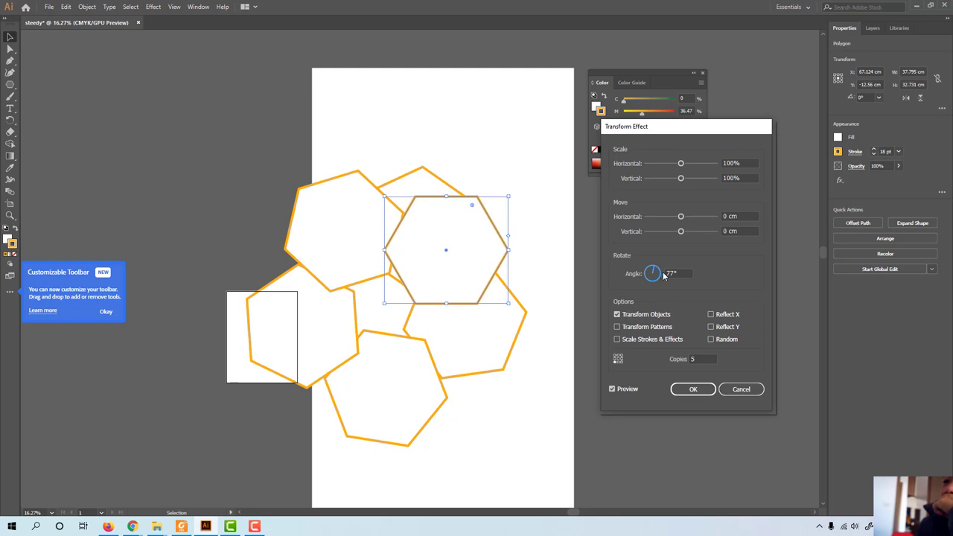
pyautogui.moveTo(654, 273); pyautogui.dragTo(654, 274)
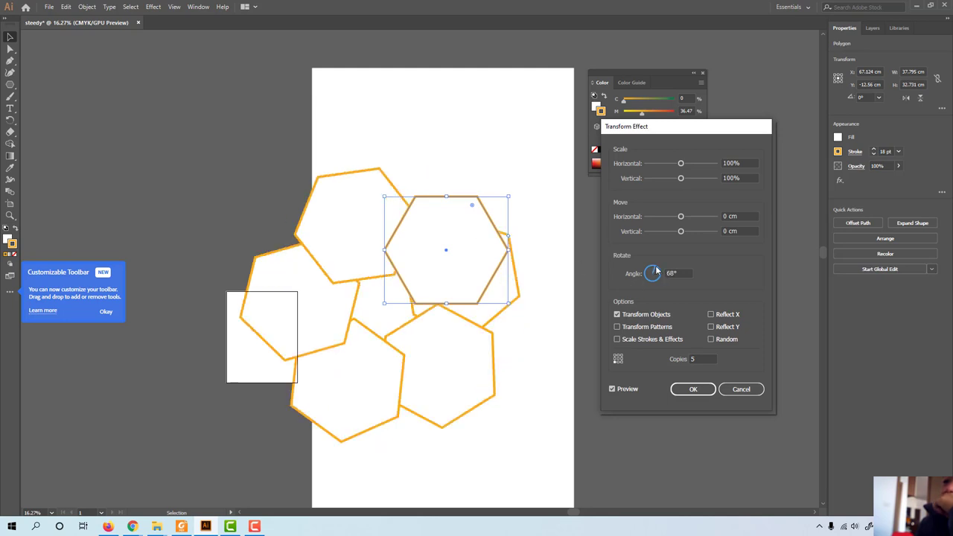
pyautogui.moveTo(654, 272); pyautogui.dragTo(652, 274)
pyautogui.click(678, 274)
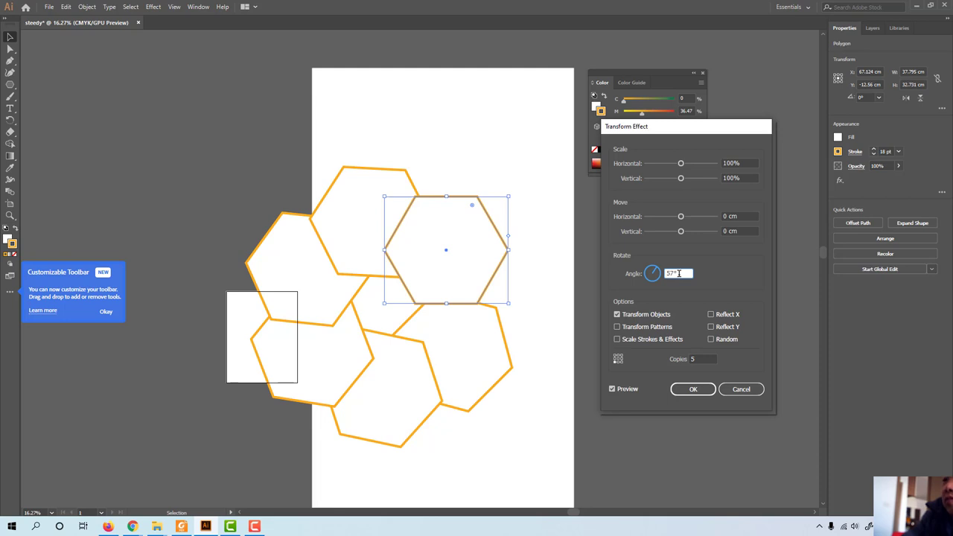
pyautogui.doubleClick(678, 273)
pyautogui.write('60')
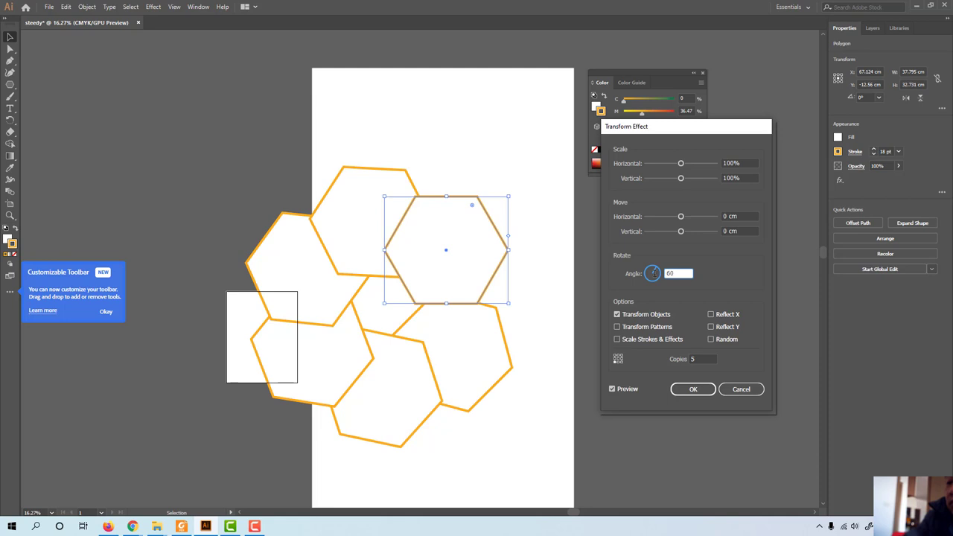
pyautogui.press('Return')
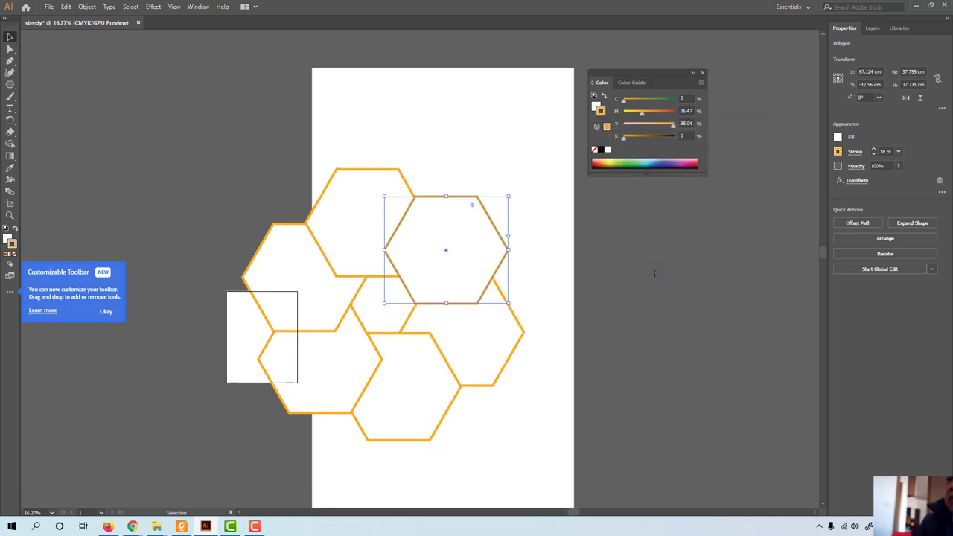
# Step: Move the hexagon ring up and right and scale it down
pyautogui.moveTo(447, 252); pyautogui.dragTo(498, 230)
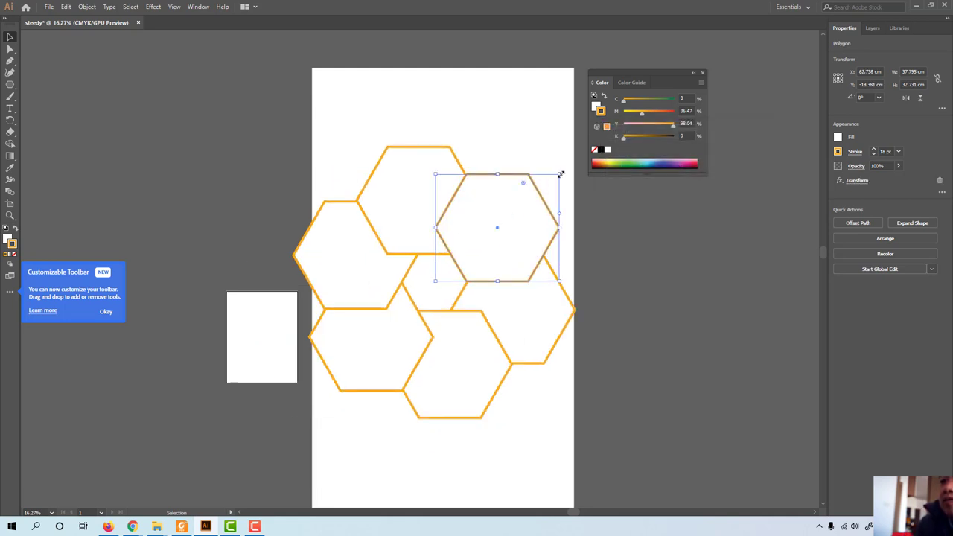
pyautogui.moveTo(561, 174); pyautogui.dragTo(534, 197)
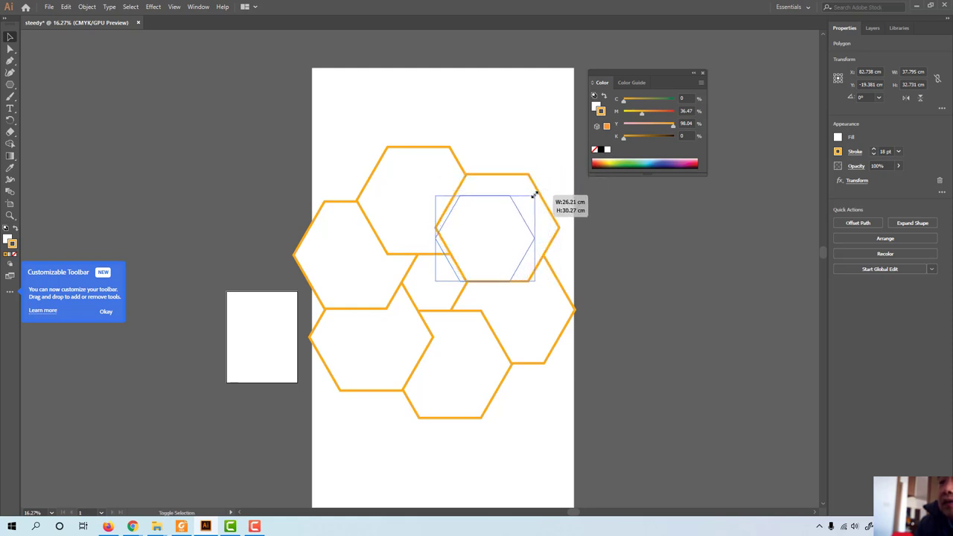
pyautogui.click(559, 330)
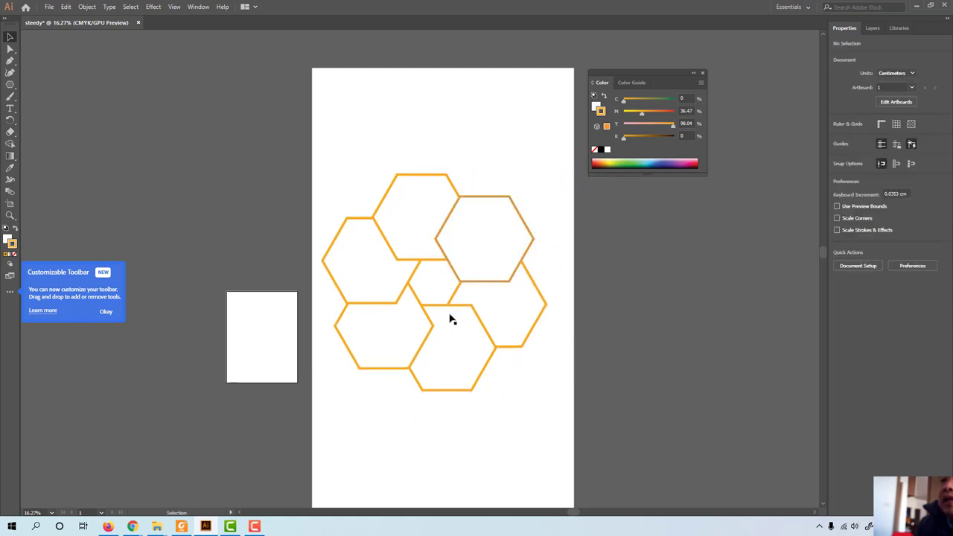
pyautogui.scroll(-1, 450, 320)
pyautogui.scroll(-1, 471, 312)
pyautogui.scroll(2, 477, 313)
pyautogui.scroll(-1, 521, 313)
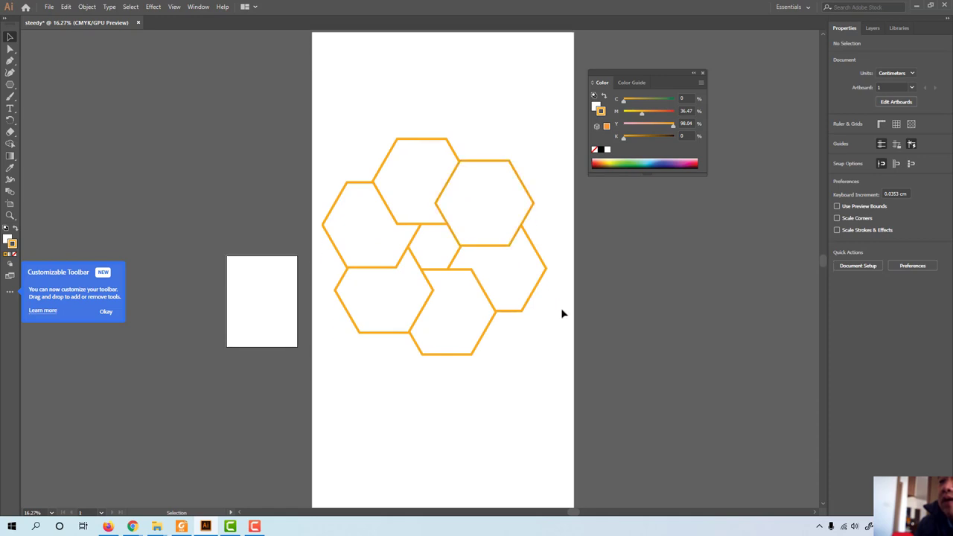
pyautogui.scroll(-3, 562, 313)
pyautogui.scroll(2, 562, 314)
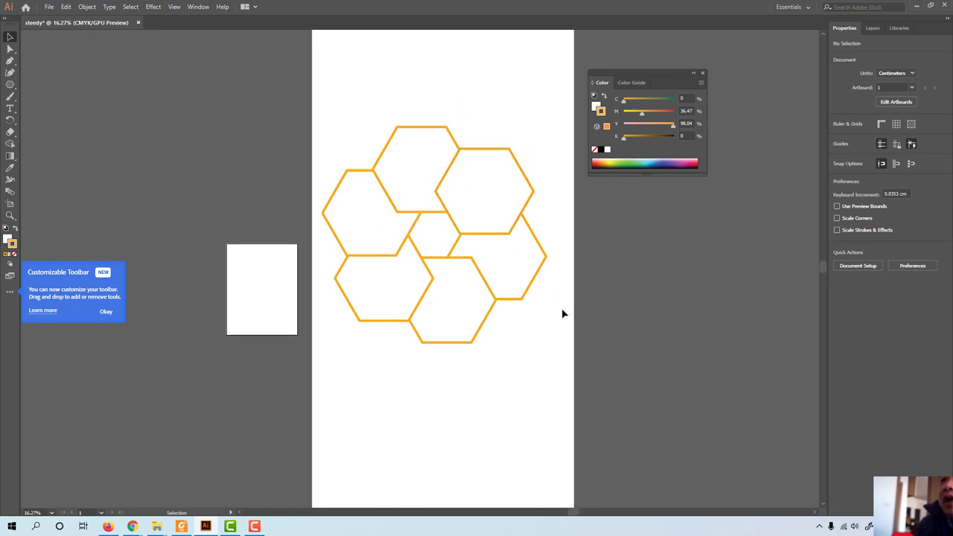
# Step: Shift the ring down and right, then nudge it slightly left into the upper middle
pyautogui.click(470, 235)
pyautogui.moveTo(470, 237); pyautogui.dragTo(489, 255)
pyautogui.click(630, 320)
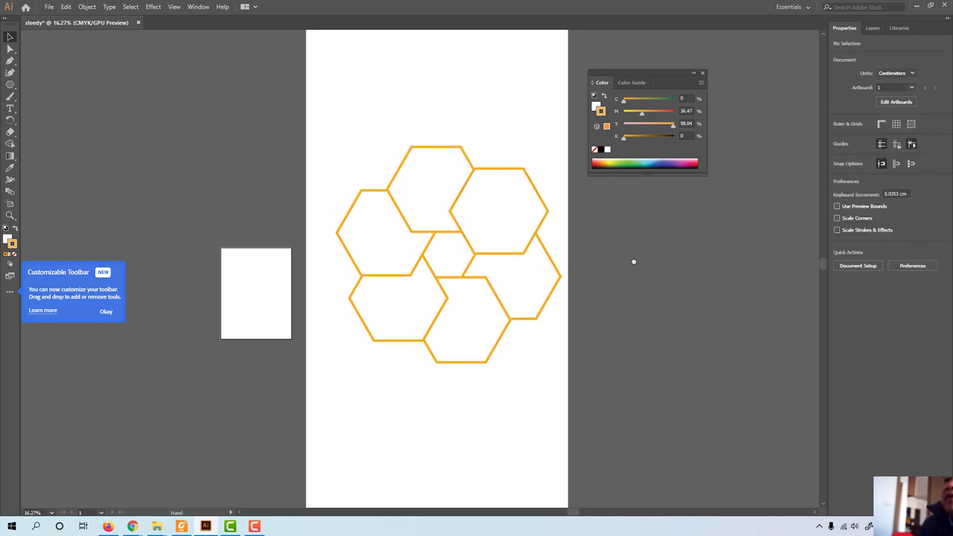
pyautogui.moveTo(647, 244); pyautogui.dragTo(579, 266)
pyautogui.moveTo(447, 255); pyautogui.dragTo(439, 259)
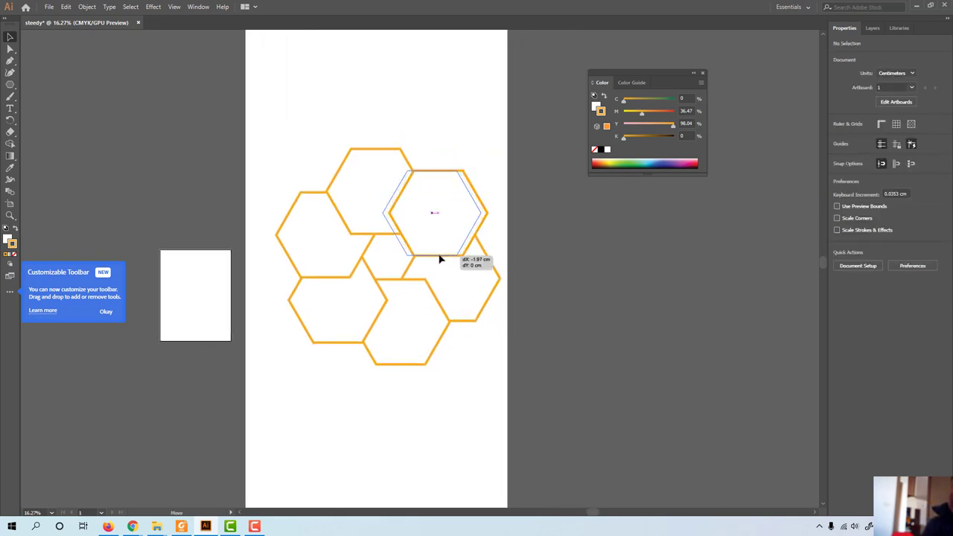
pyautogui.click(601, 296)
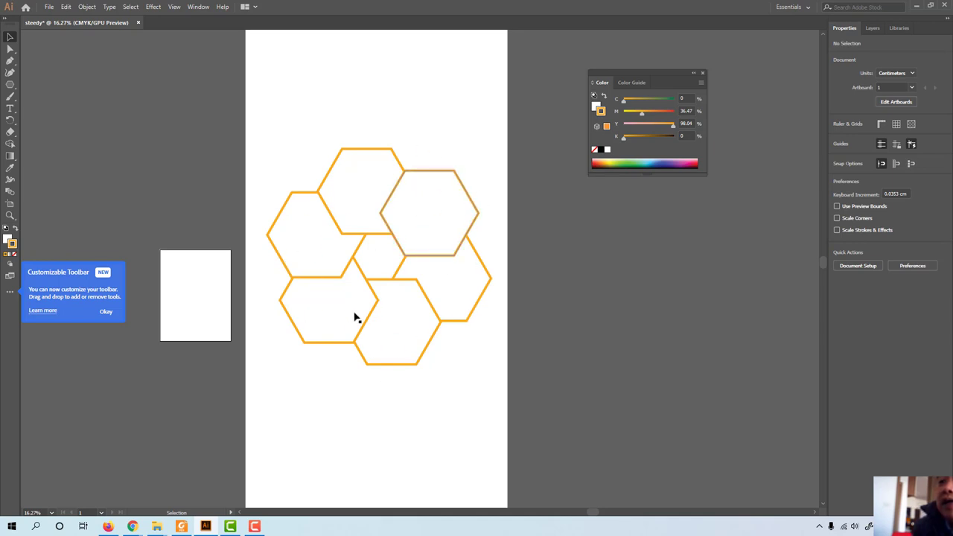
pyautogui.click(412, 257)
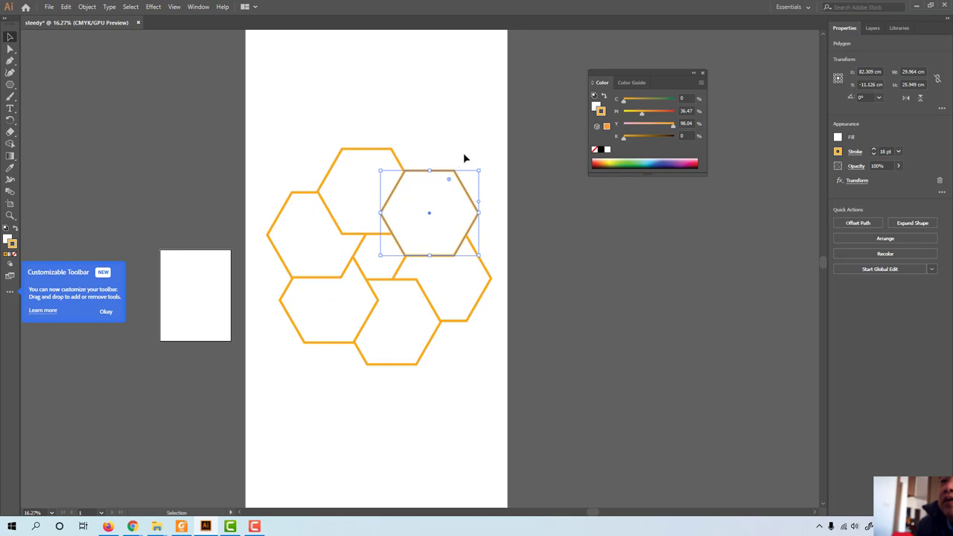
# Step: Expand the ring's appearance and ungroup it into six separate orange-outlined hexagons
pyautogui.click(87, 7)
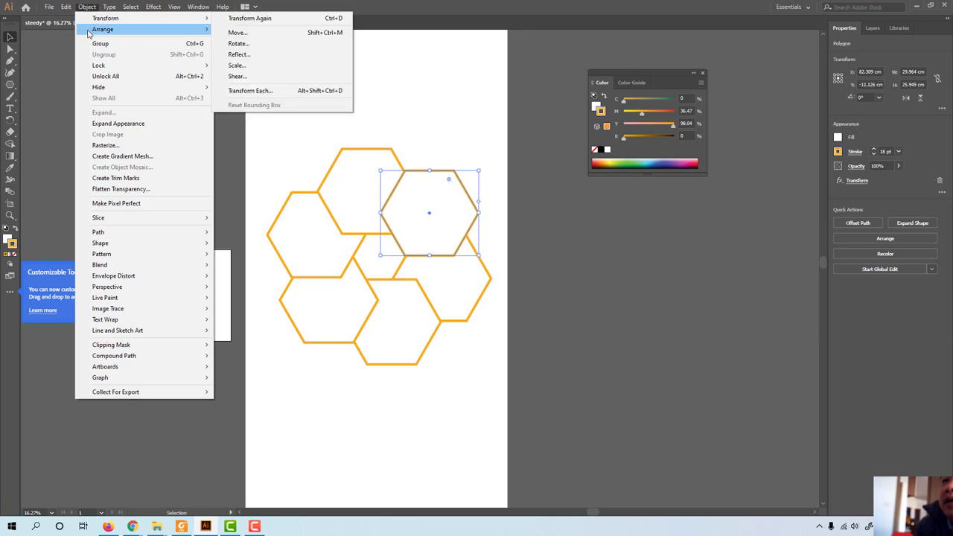
pyautogui.click(129, 126)
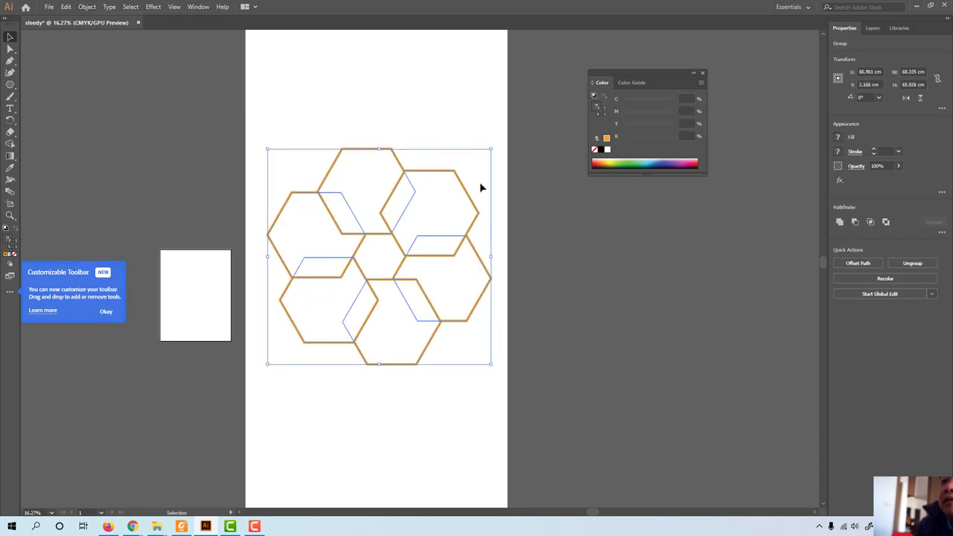
pyautogui.click(86, 8)
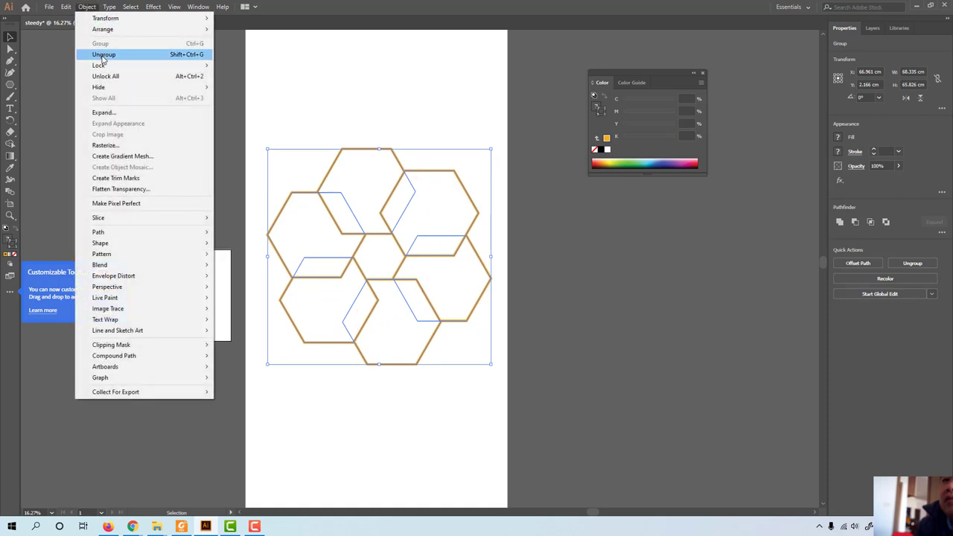
pyautogui.click(104, 55)
pyautogui.click(116, 98)
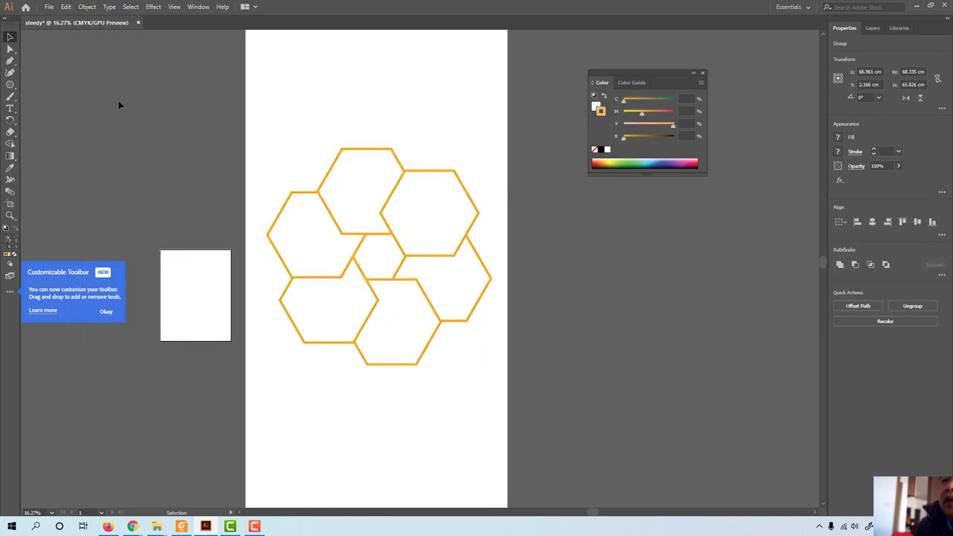
pyautogui.scroll(-1, 544, 280)
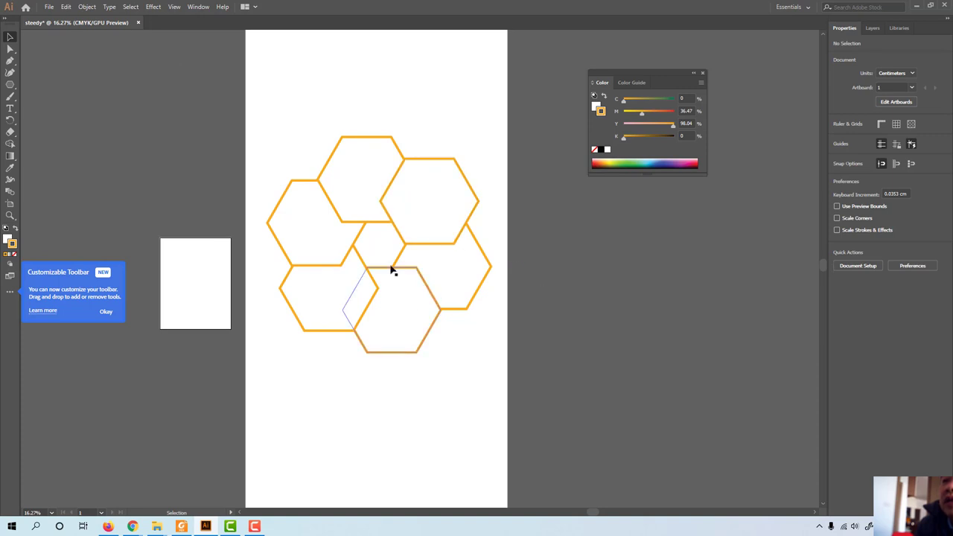
pyautogui.scroll(1, 229, 220)
pyautogui.scroll(-1, 227, 215)
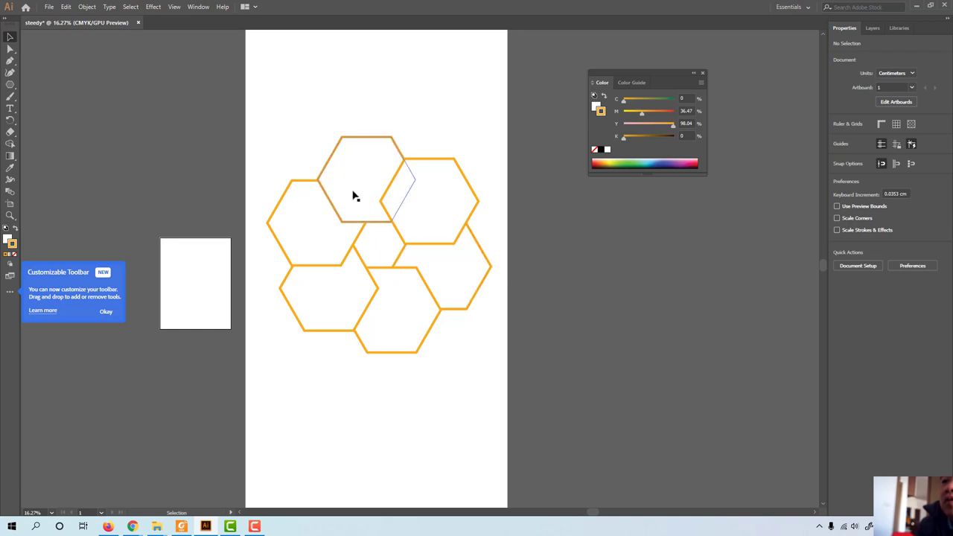
# Step: Expand the top-right hexagon's fill and stroke into plain shapes
pyautogui.click(447, 198)
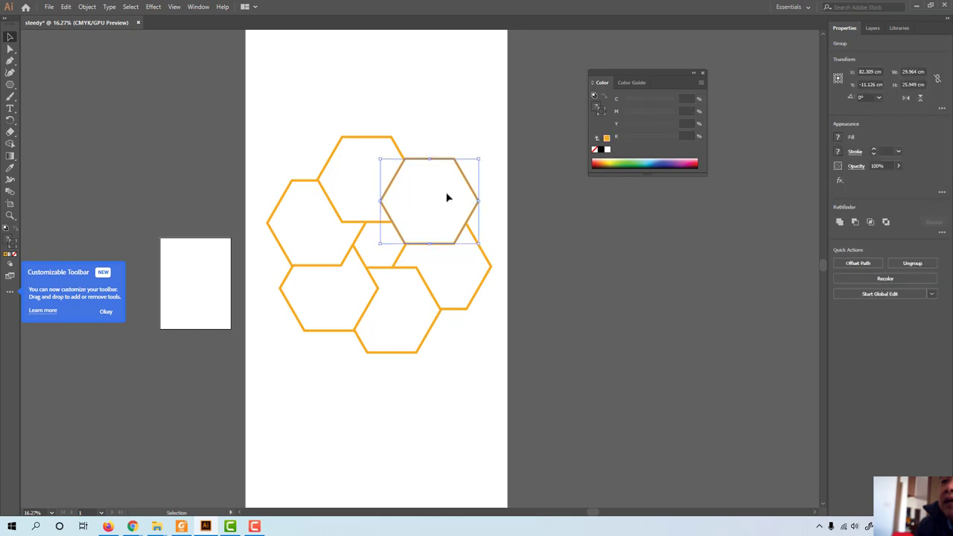
pyautogui.click(87, 8)
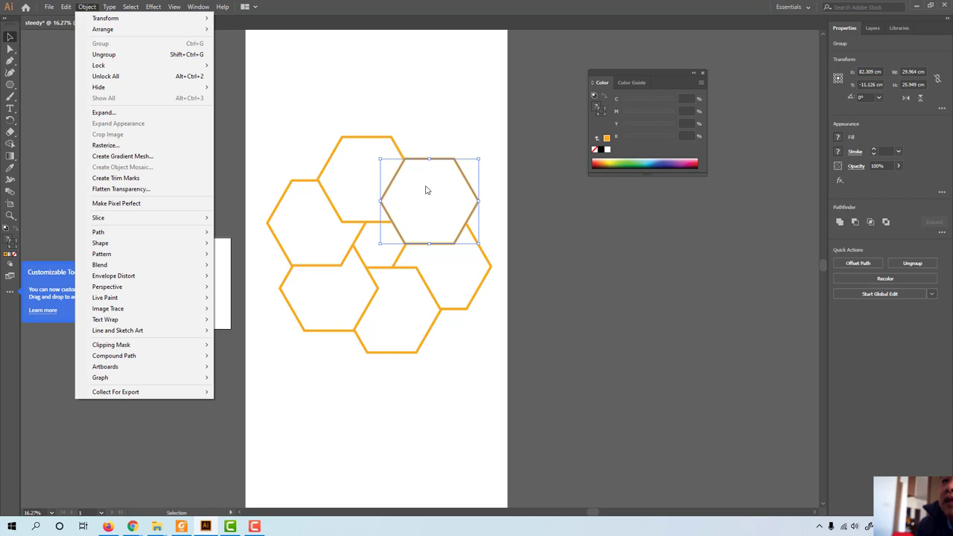
pyautogui.click(106, 113)
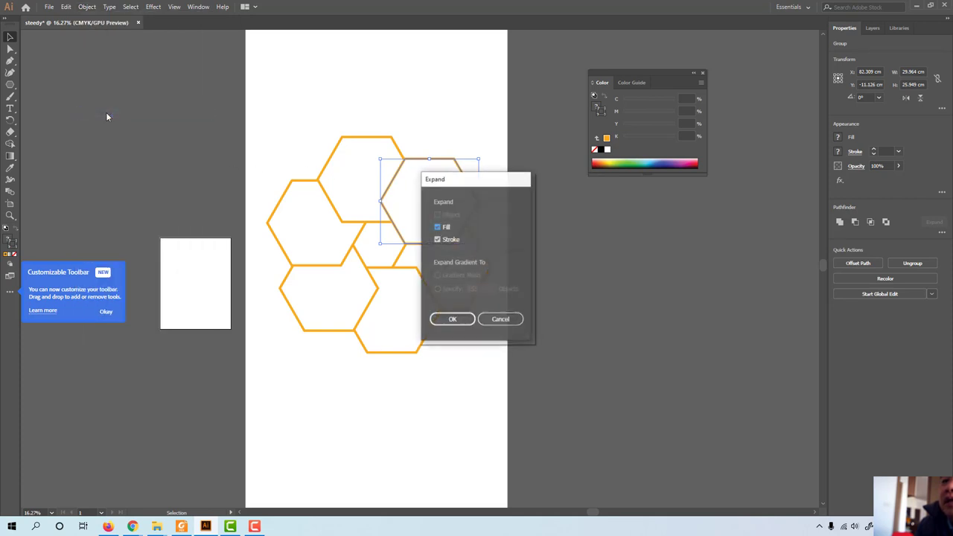
pyautogui.click(453, 319)
# Step: Ungroup the expanded top-right hexagon and reselect it
pyautogui.click(428, 206)
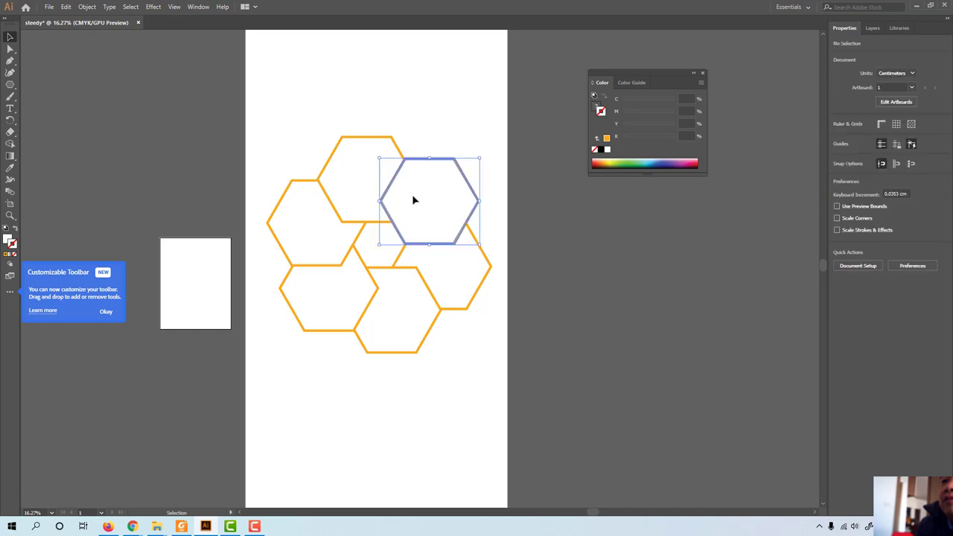
pyautogui.click(87, 7)
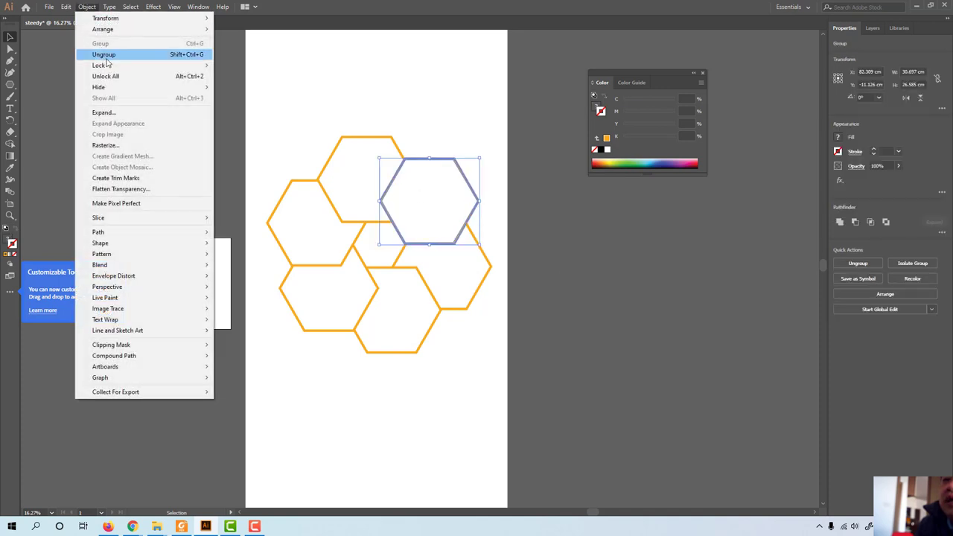
pyautogui.click(107, 55)
pyautogui.click(143, 113)
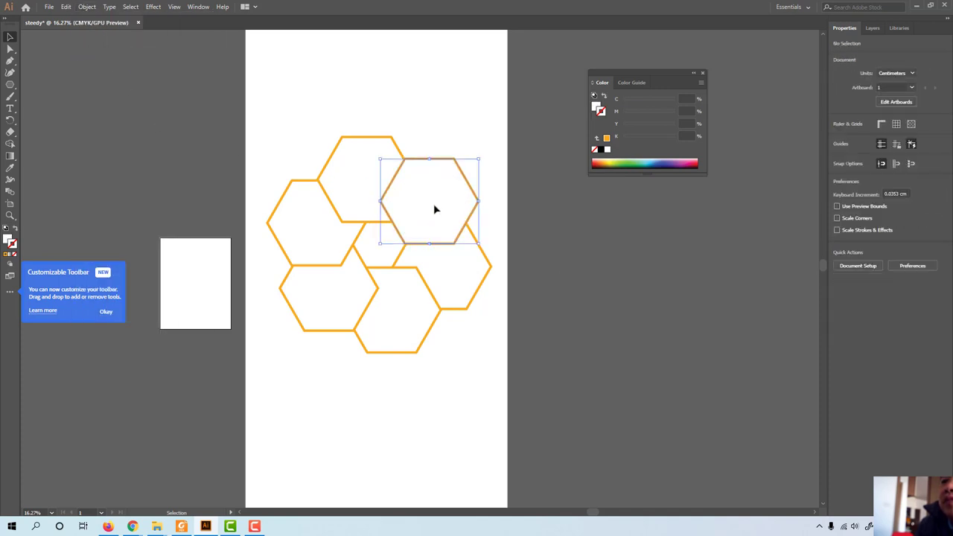
pyautogui.click(434, 205)
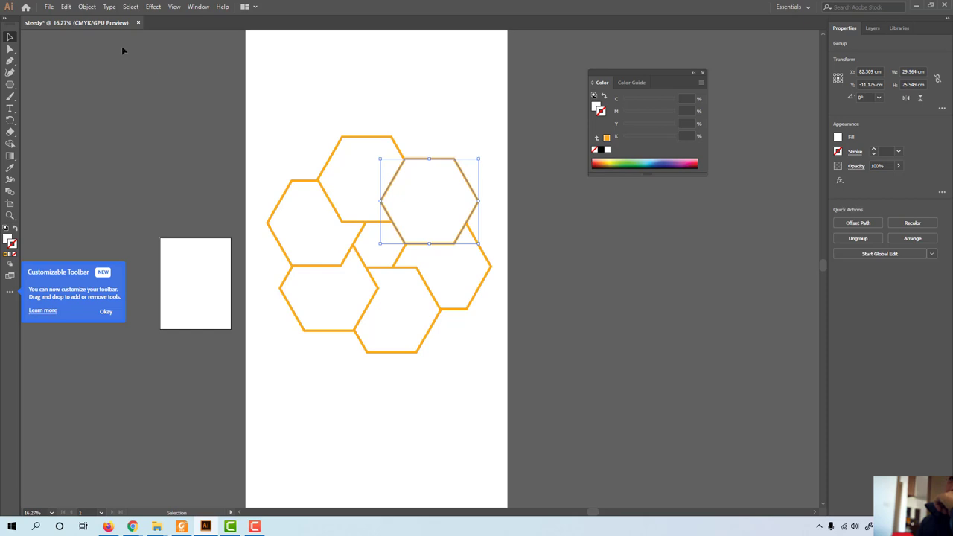
pyautogui.click(48, 9)
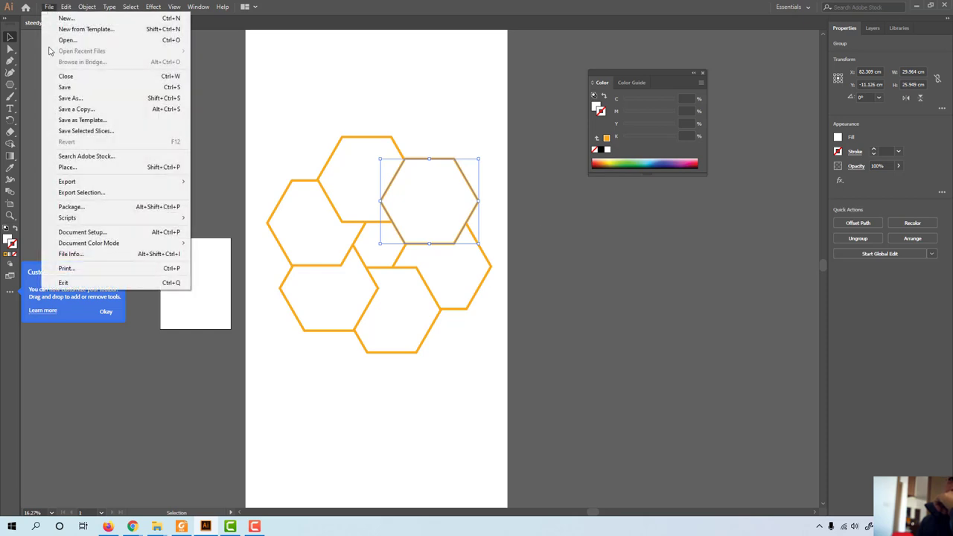
# Step: Load the foody shrimp photo from the Desktop's DAU BEP folder for placing
pyautogui.click(73, 167)
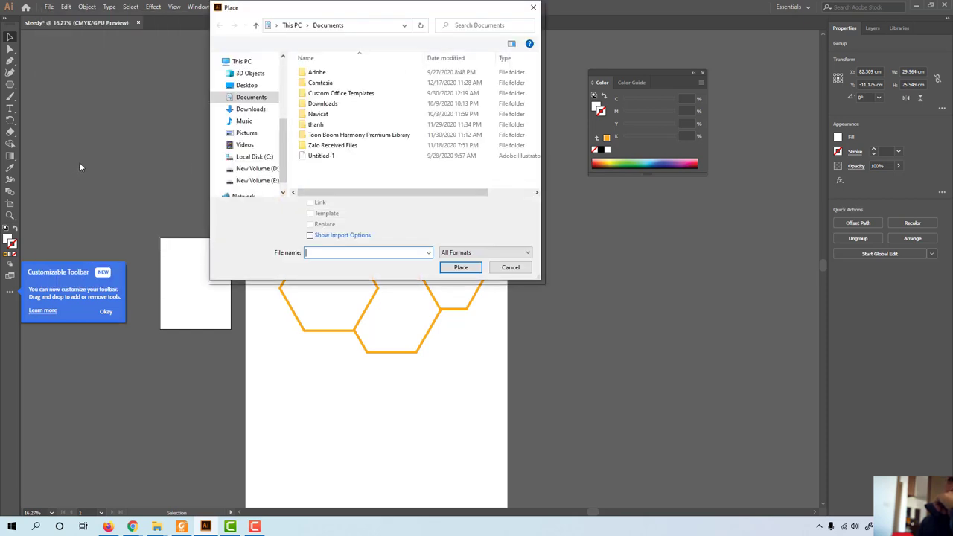
pyautogui.click(246, 86)
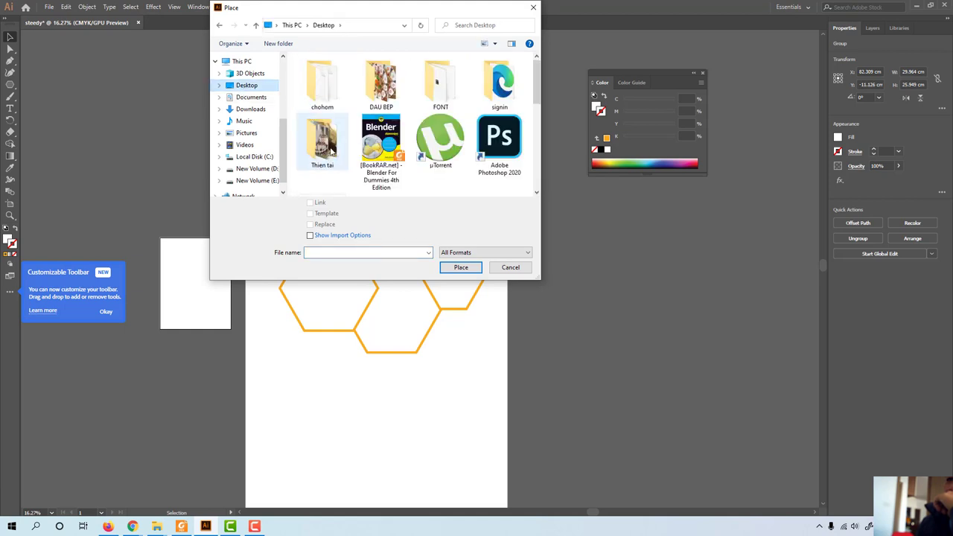
pyautogui.doubleClick(380, 90)
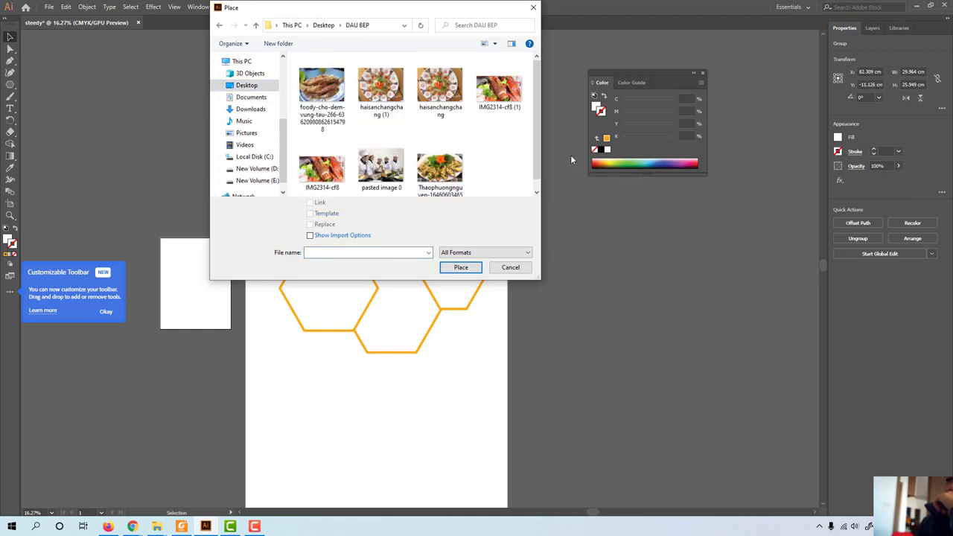
pyautogui.scroll(-1, 345, 152)
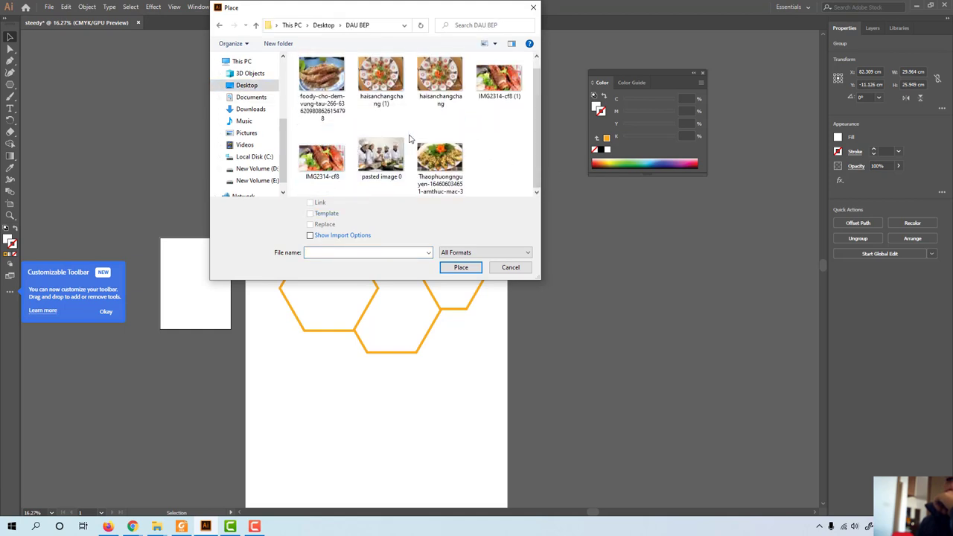
pyautogui.doubleClick(324, 79)
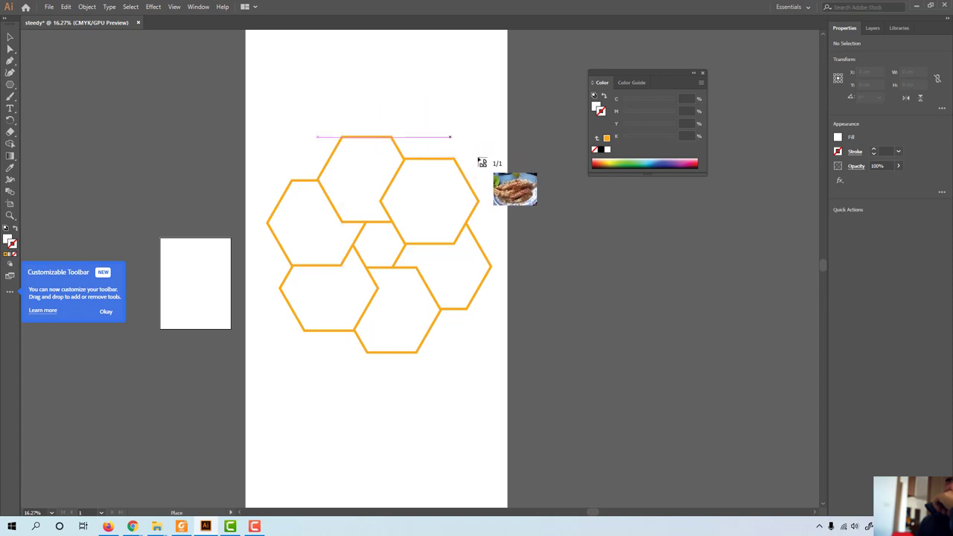
# Step: Place and enlarge the shrimp photo beside the artboard, then copy the upper-right hexagon onto it
pyautogui.click(542, 211)
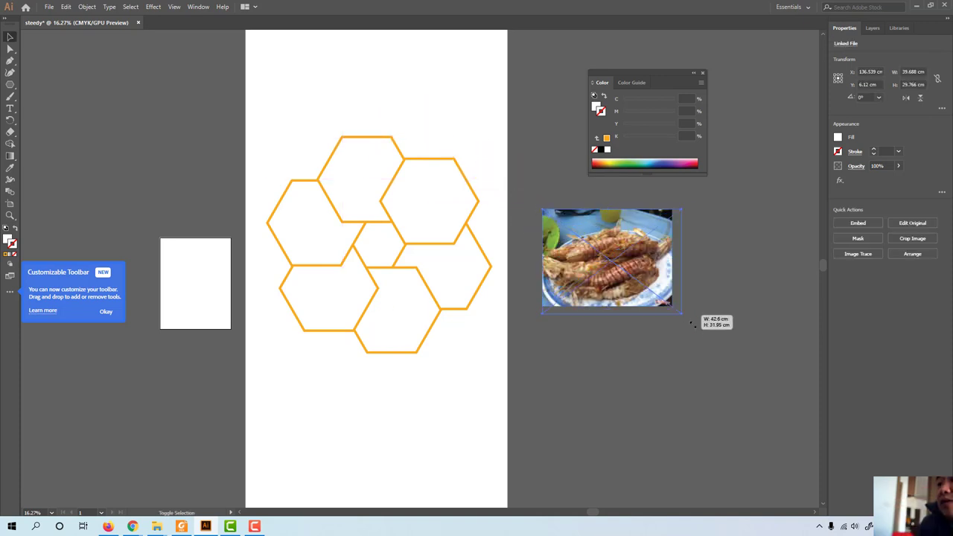
pyautogui.moveTo(673, 305)
pyautogui.mouseDown()
pyautogui.moveTo(712, 336)
pyautogui.moveTo(671, 308)
pyautogui.mouseUp()
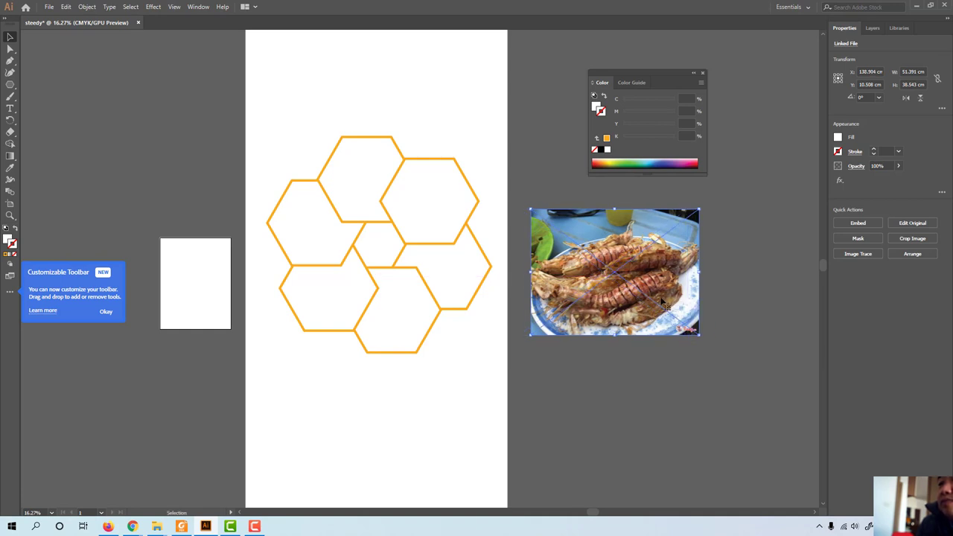
pyautogui.click(421, 208)
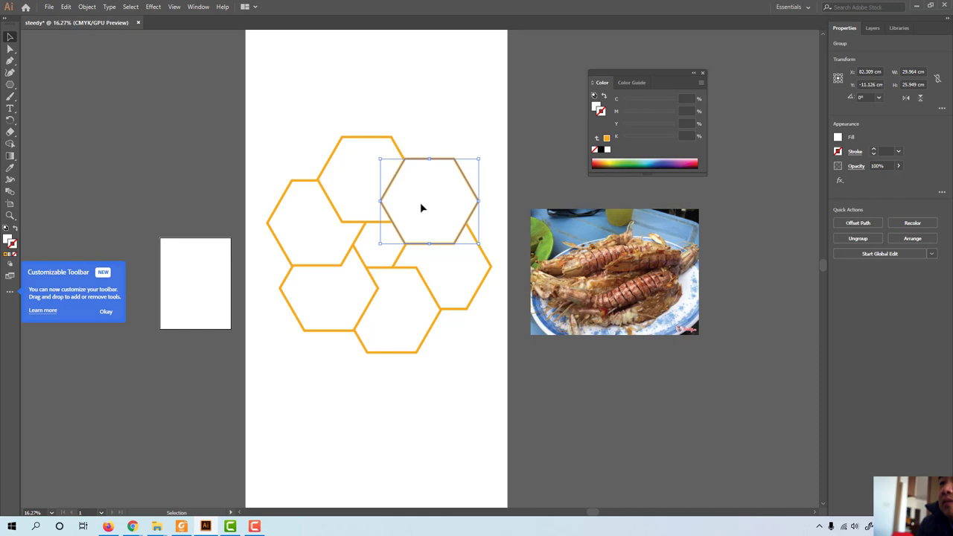
pyautogui.moveTo(420, 208); pyautogui.dragTo(616, 282)
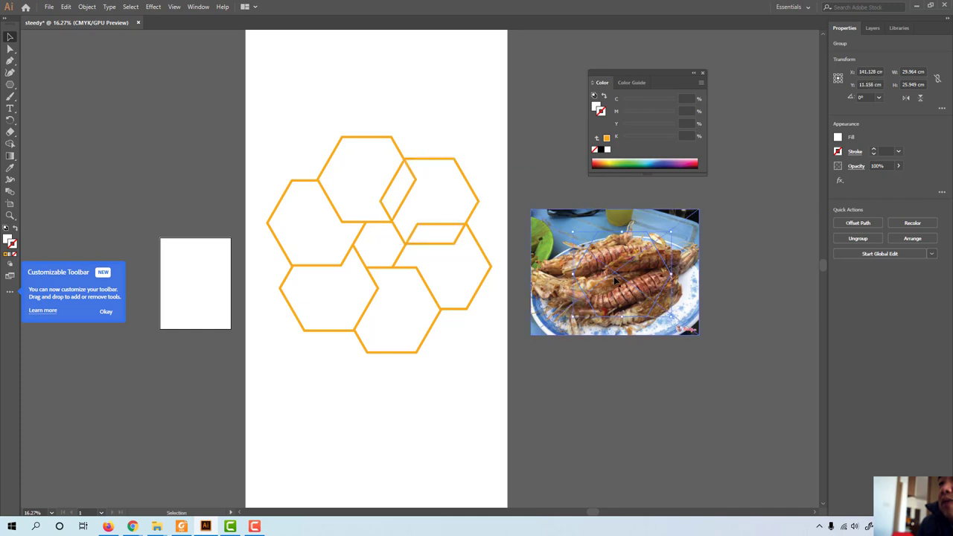
pyautogui.click(585, 224)
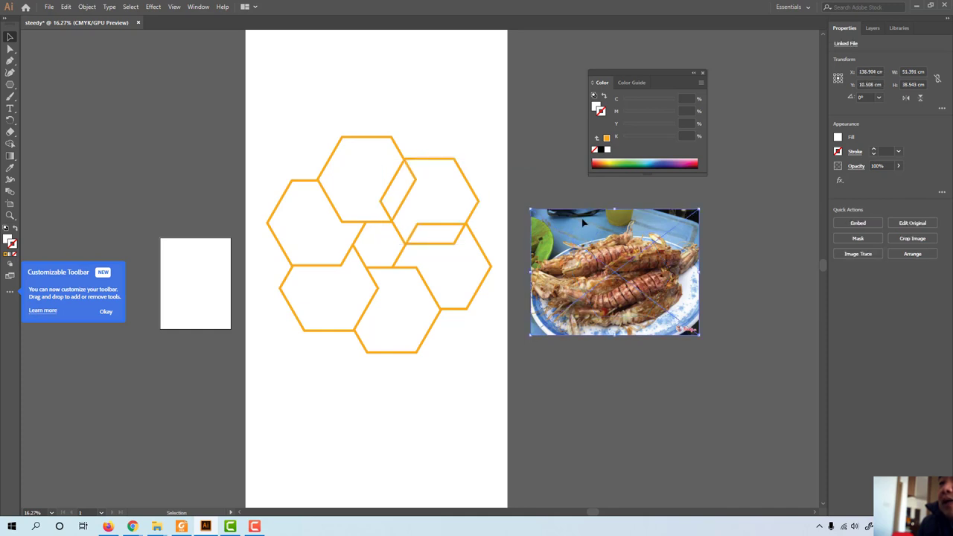
# Step: Switch to the Layout workspace, embed the shrimp photo, and move it up
pyautogui.click(793, 7)
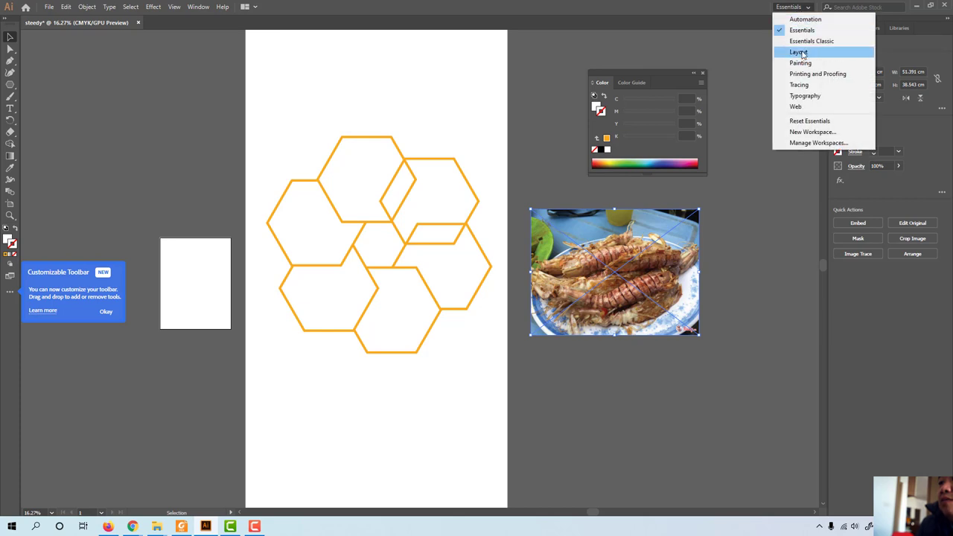
pyautogui.click(802, 52)
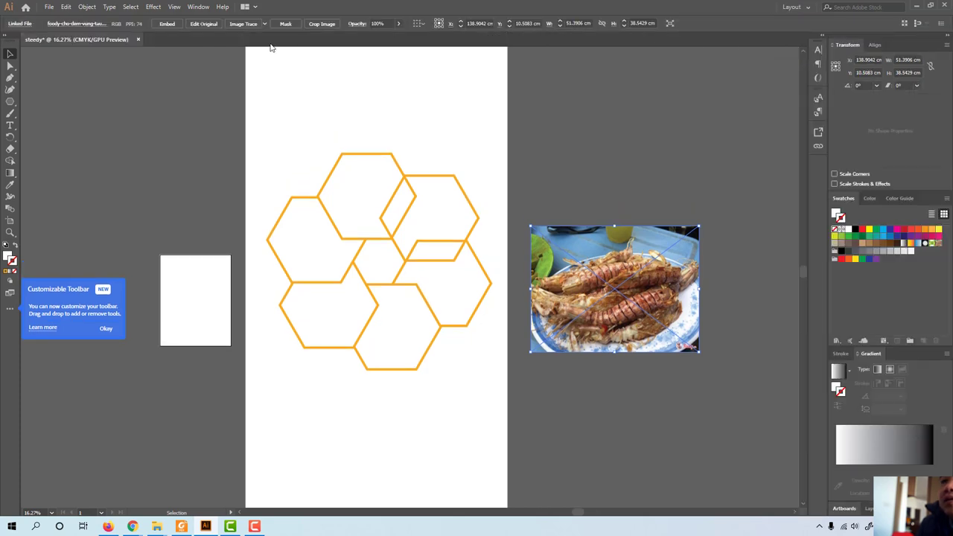
pyautogui.click(168, 27)
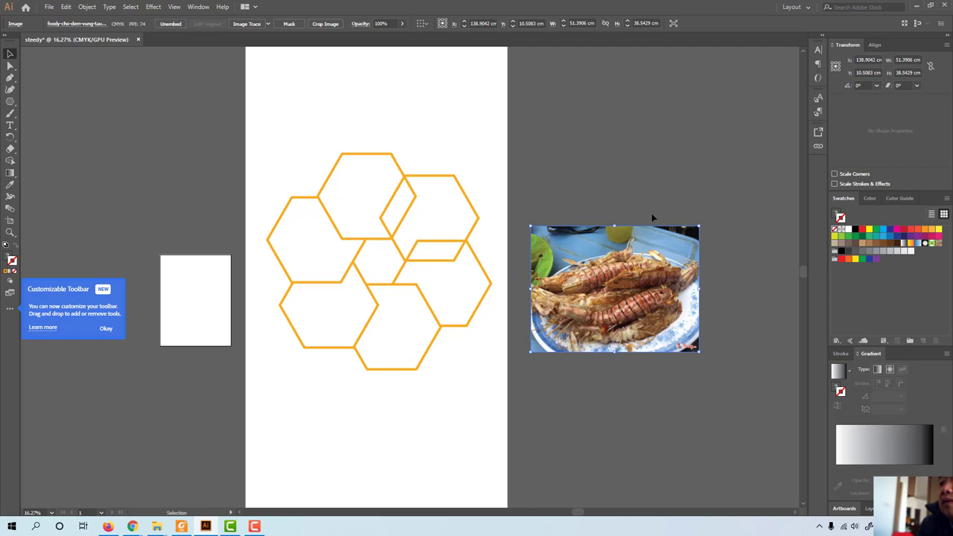
pyautogui.click(631, 203)
pyautogui.click(607, 239)
pyautogui.moveTo(612, 235); pyautogui.dragTo(645, 144)
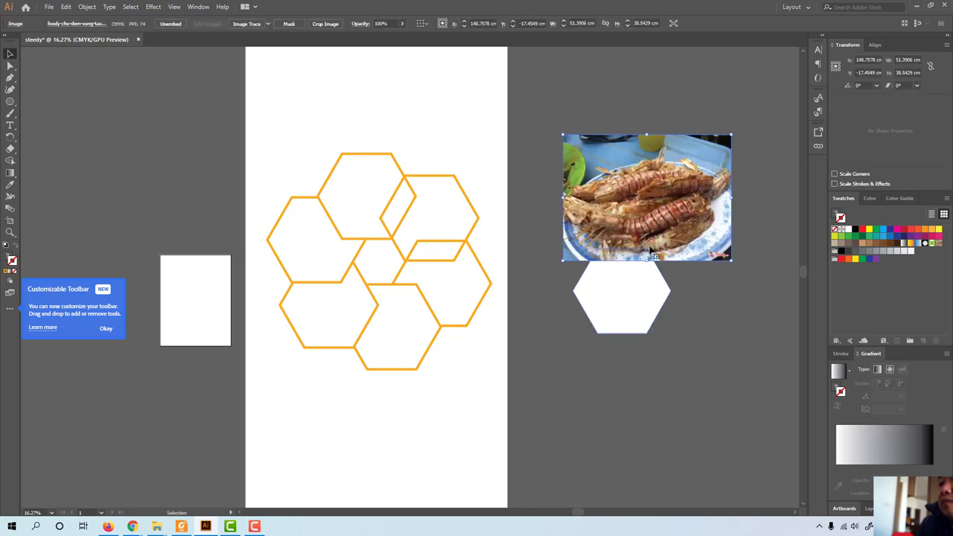
# Step: Set the white hexagon just below the shrimp photo, undoing trial deletions along the way
pyautogui.click(629, 302)
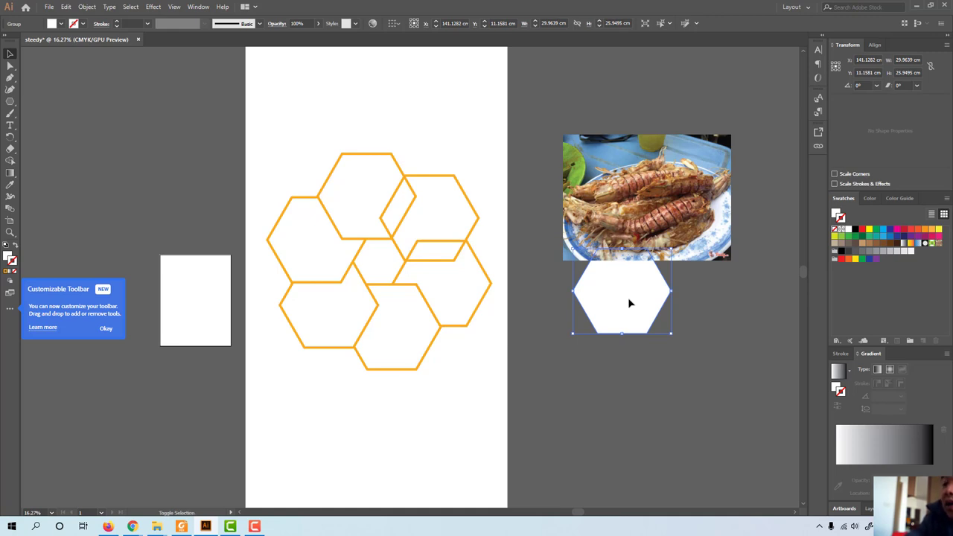
pyautogui.press('Delete')
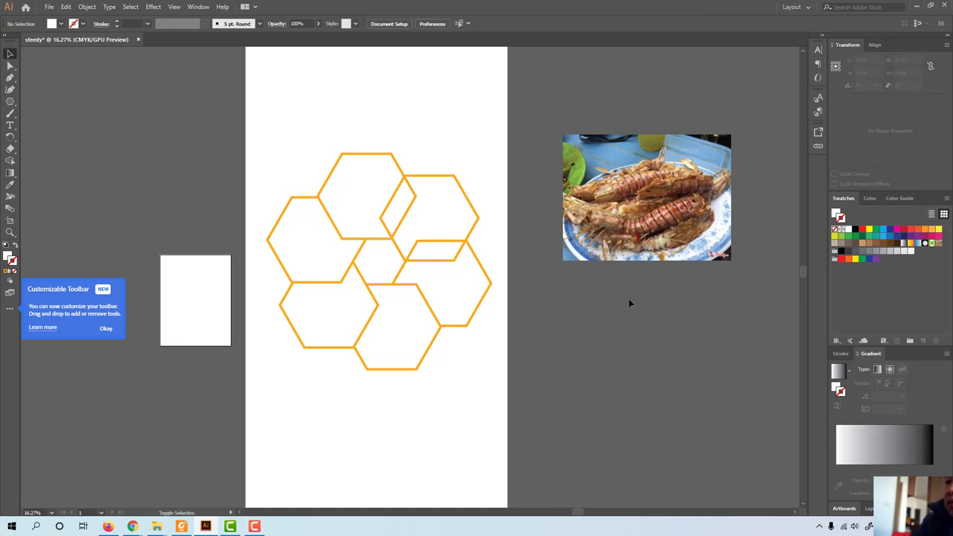
pyautogui.moveTo(646, 224); pyautogui.dragTo(630, 361)
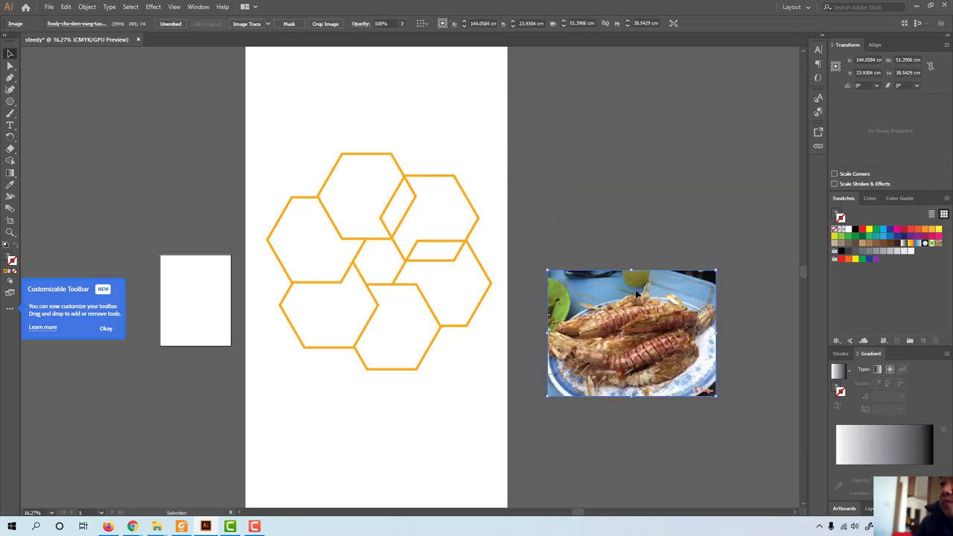
pyautogui.hotkey('ctrl', 'z')
pyautogui.hotkey('ctrl', 'z')
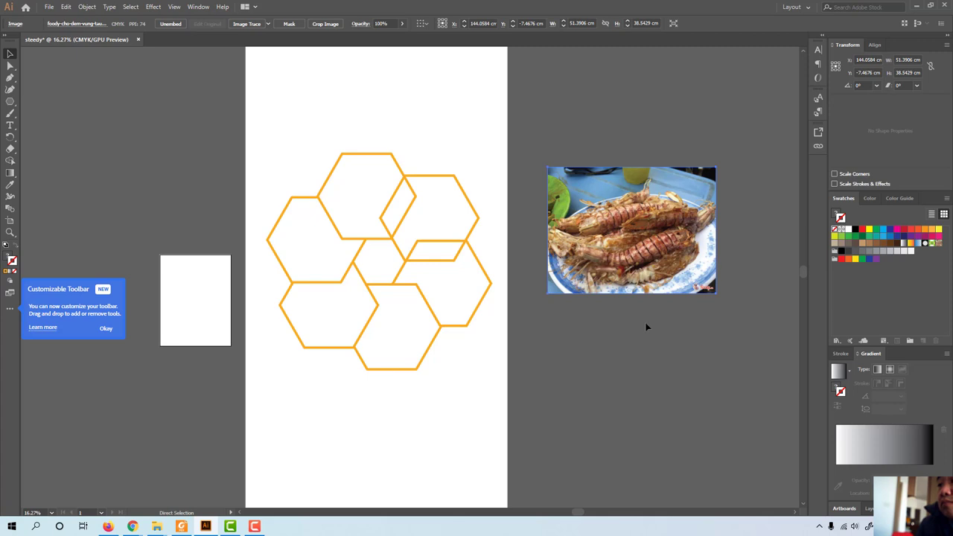
pyautogui.hotkey('ctrl', 'z')
pyautogui.hotkey('ctrl', 'z')
pyautogui.hotkey('ctrl', 'z')
pyautogui.hotkey('ctrl', 'z')
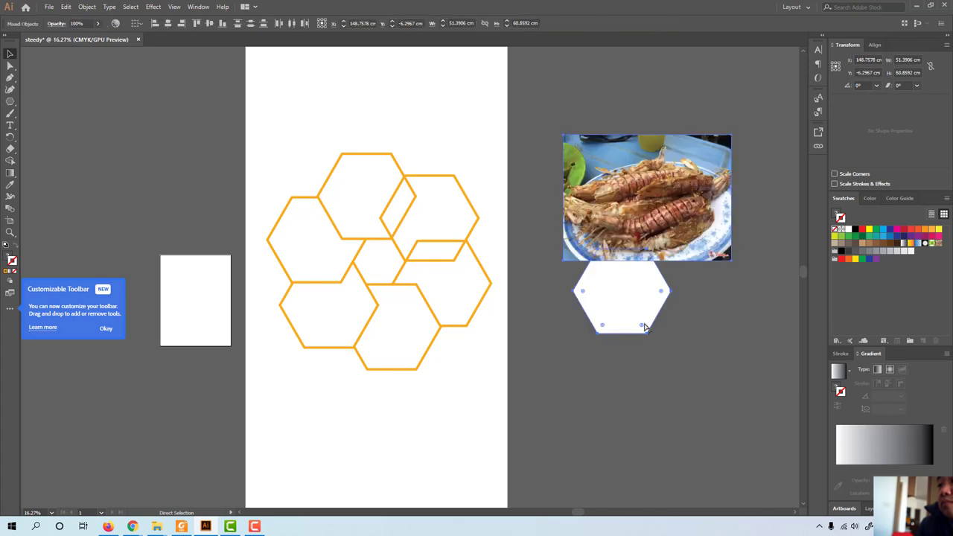
pyautogui.moveTo(628, 306); pyautogui.dragTo(626, 364)
pyautogui.click(645, 263)
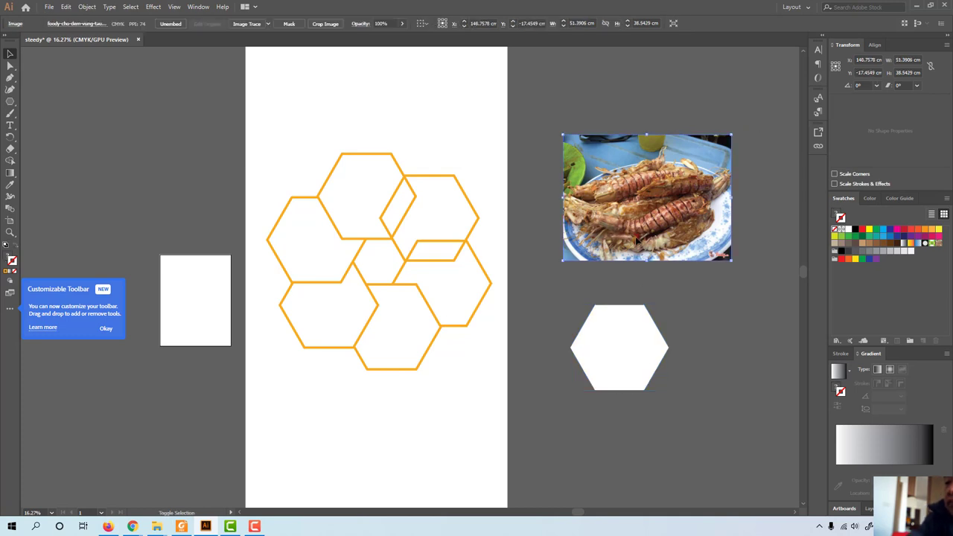
pyautogui.press('Delete')
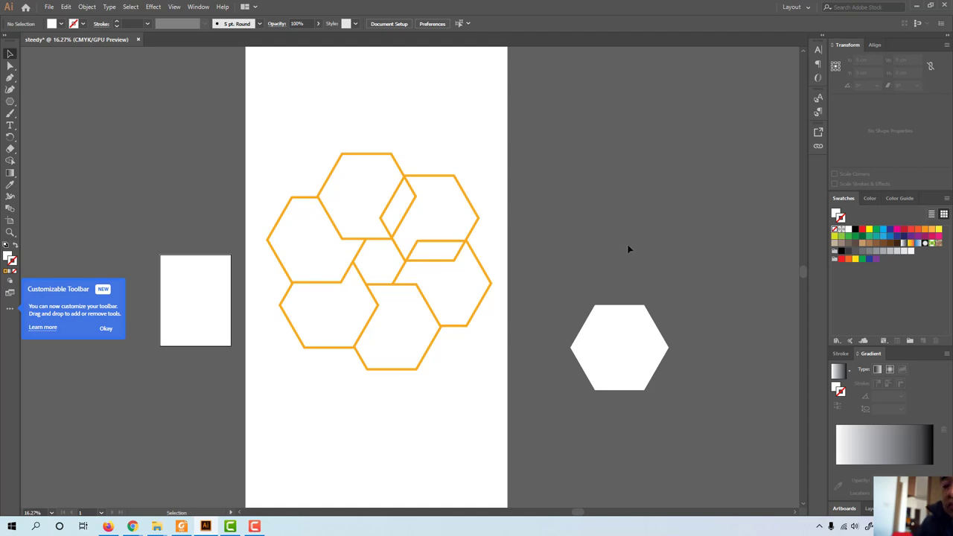
pyautogui.hotkey('ctrl', 'z')
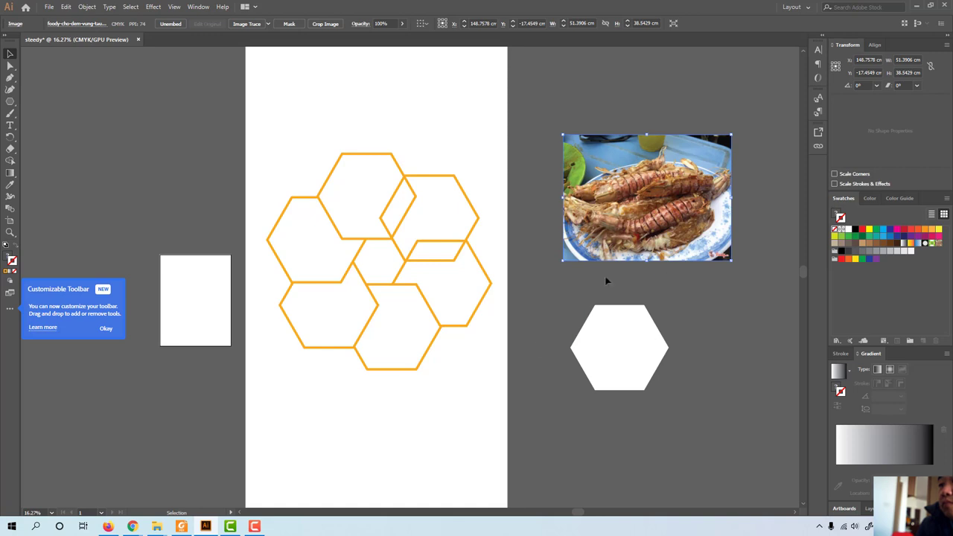
# Step: Stretch Artboard 1 to 181.58 × 159.13 cm to cover the honeycomb and shrimp photo
pyautogui.click(179, 305)
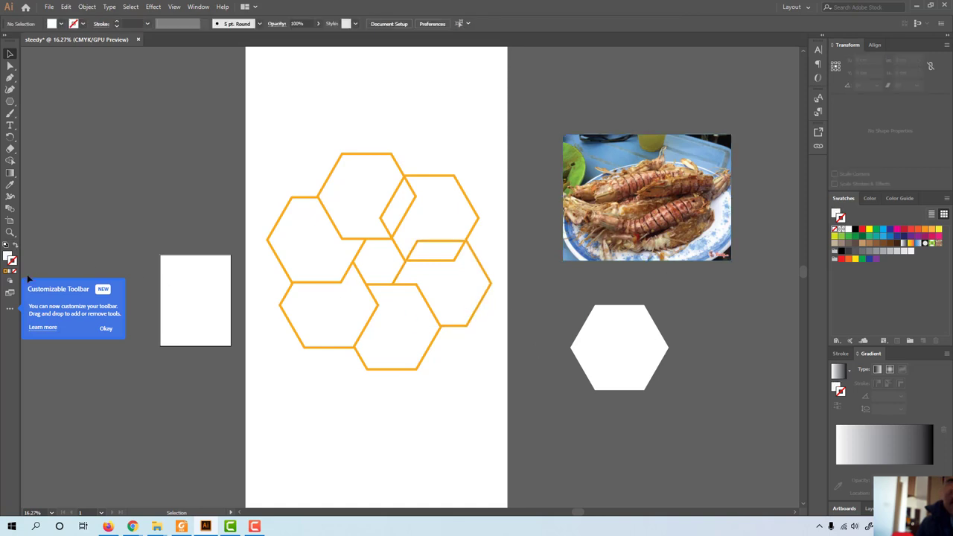
pyautogui.click(10, 221)
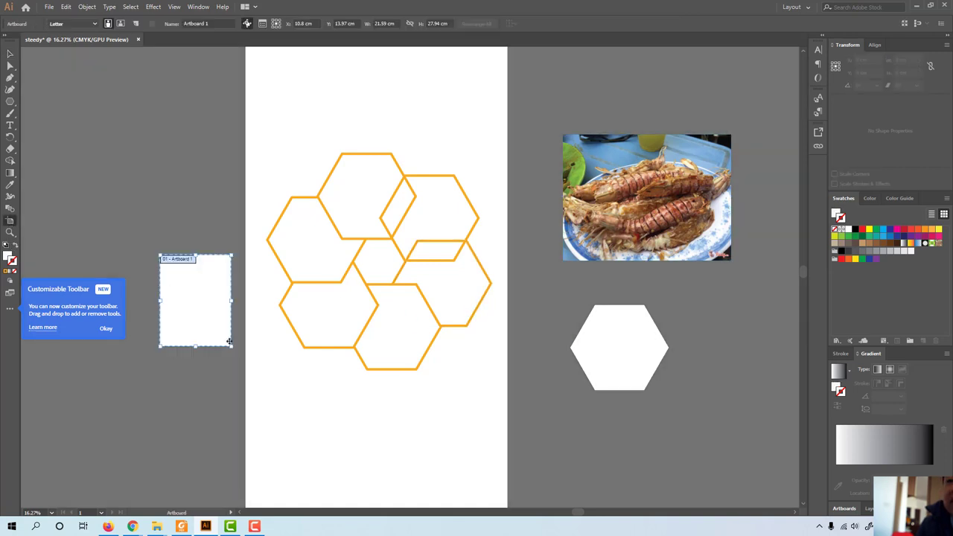
pyautogui.moveTo(231, 346); pyautogui.dragTo(755, 506)
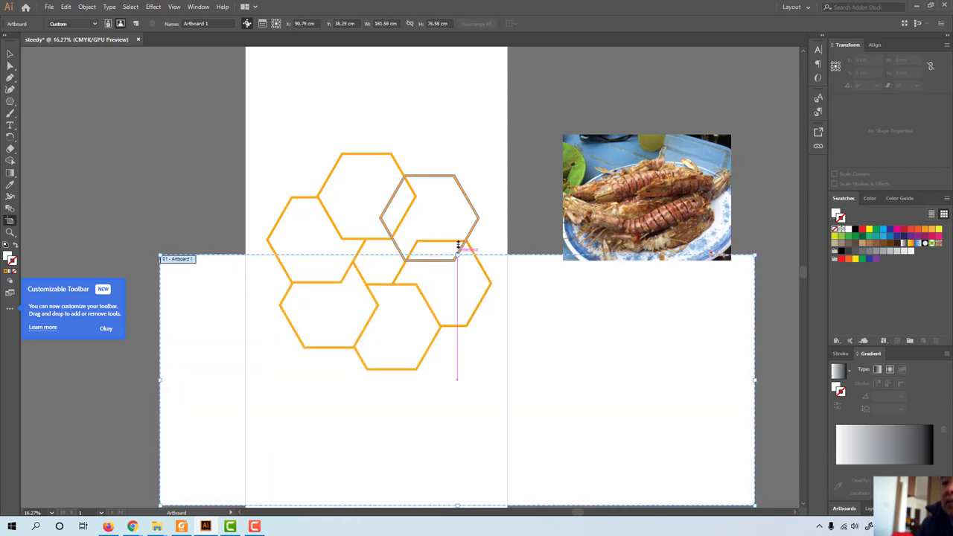
pyautogui.moveTo(458, 257)
pyautogui.mouseDown()
pyautogui.moveTo(456, 39)
pyautogui.moveTo(458, 199)
pyautogui.mouseUp()
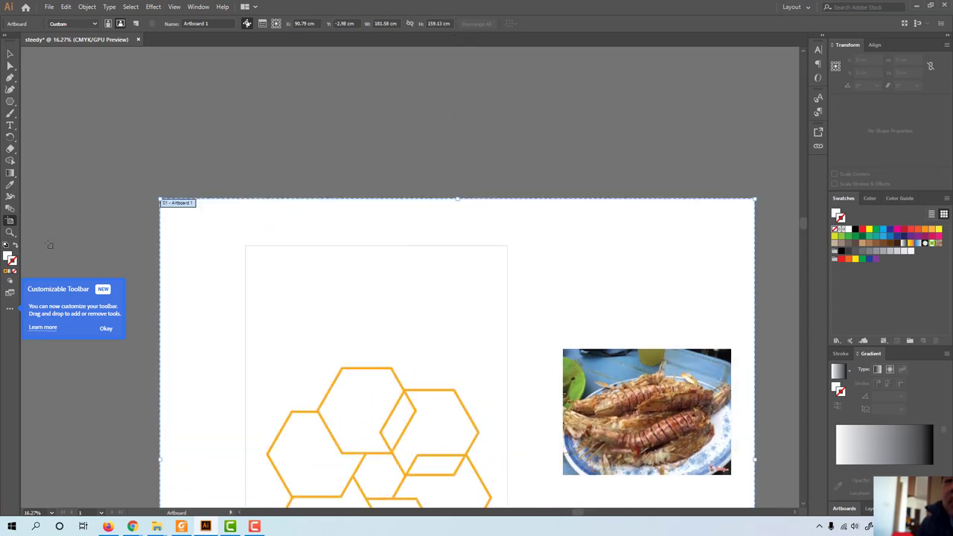
pyautogui.scroll(-1, 328, 201)
pyautogui.scroll(-1, 269, 149)
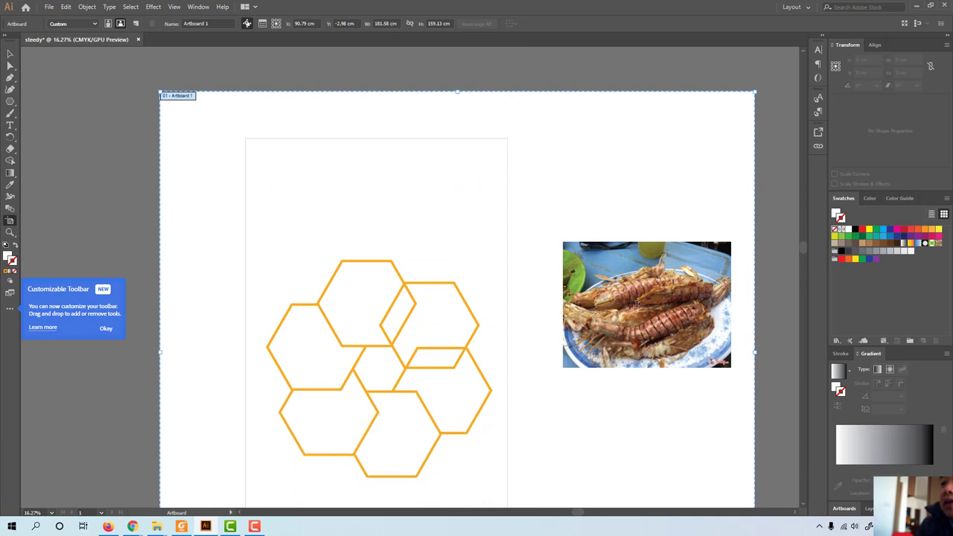
pyautogui.scroll(-1, 214, 95)
pyautogui.click(10, 53)
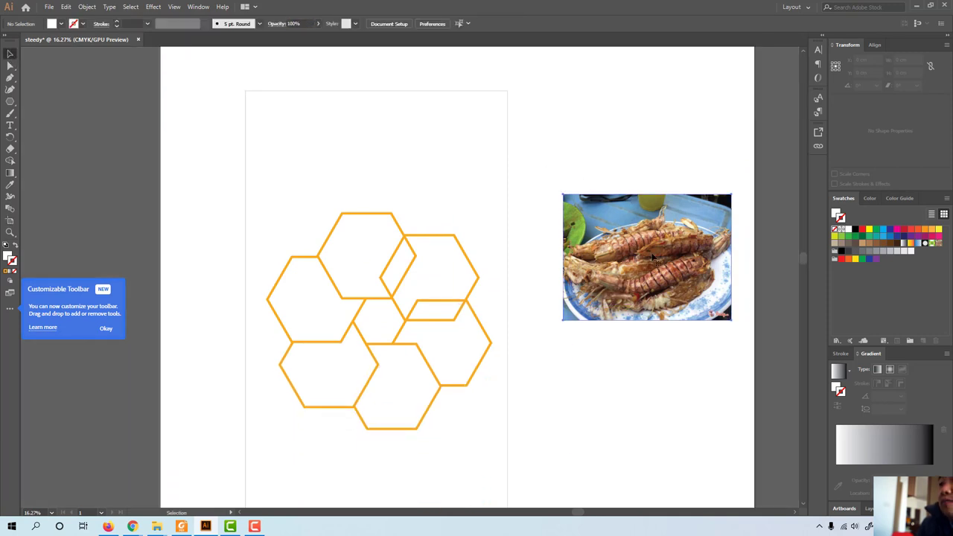
# Step: Move the white hexagon up over the shrimp photo and marquee-select both
pyautogui.moveTo(657, 250); pyautogui.dragTo(642, 385)
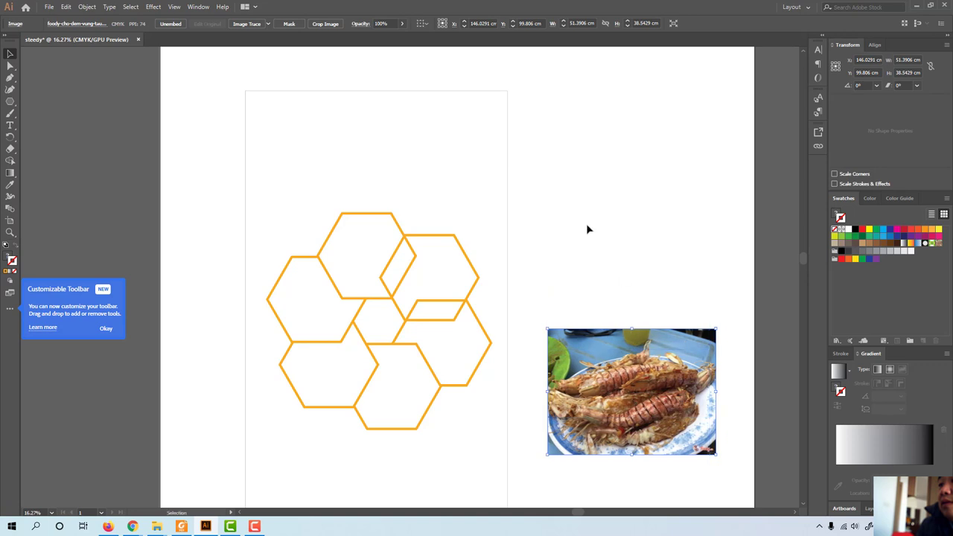
pyautogui.moveTo(586, 224); pyautogui.dragTo(655, 271)
pyautogui.moveTo(650, 383); pyautogui.dragTo(632, 261)
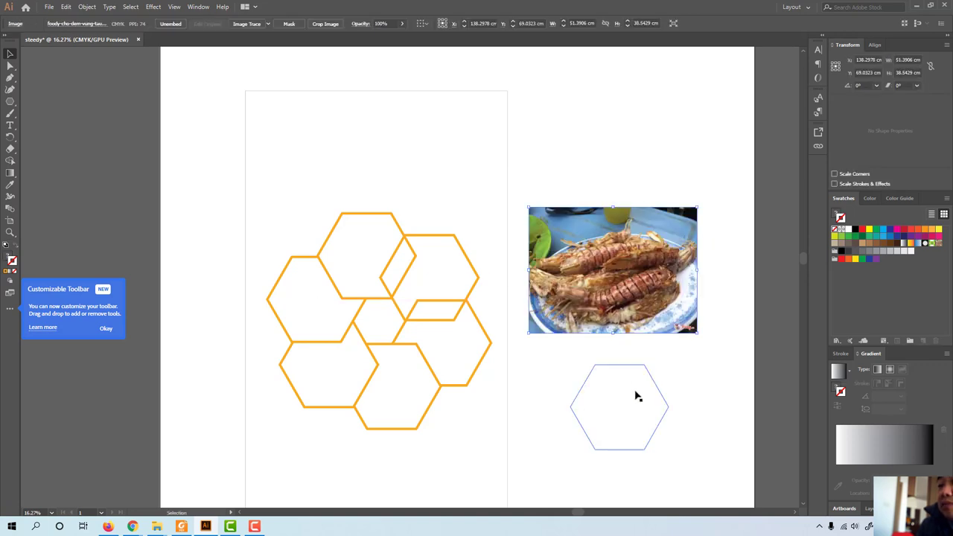
pyautogui.click(615, 403)
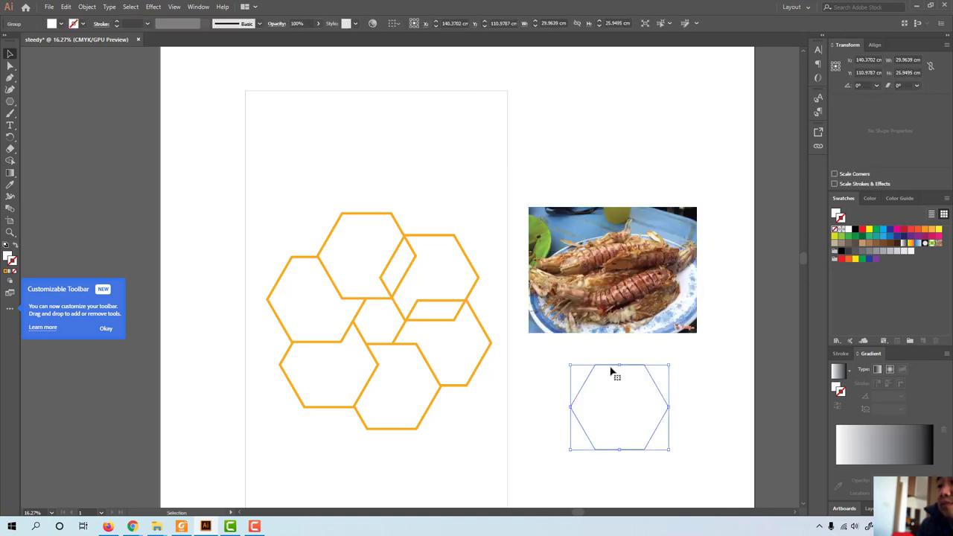
pyautogui.moveTo(611, 366); pyautogui.dragTo(602, 234)
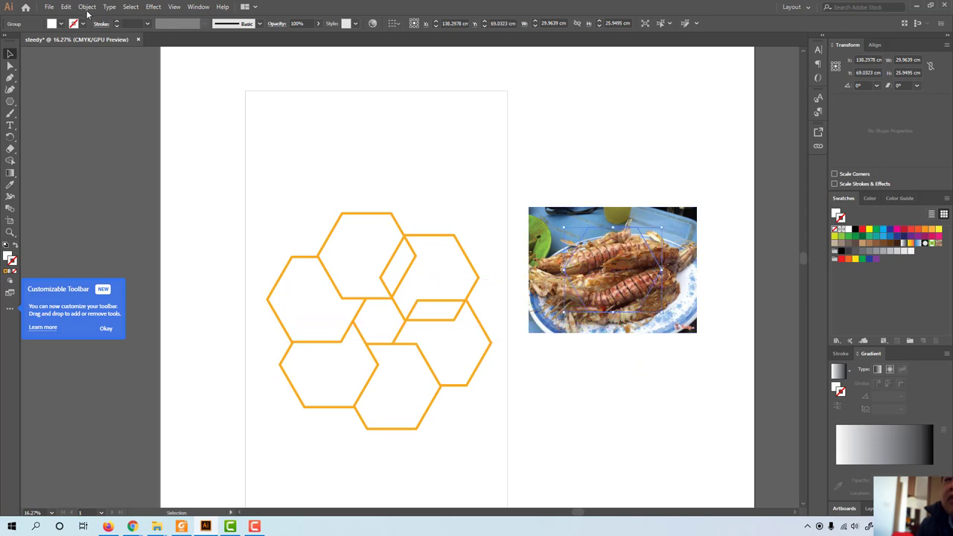
pyautogui.moveTo(551, 149); pyautogui.dragTo(695, 406)
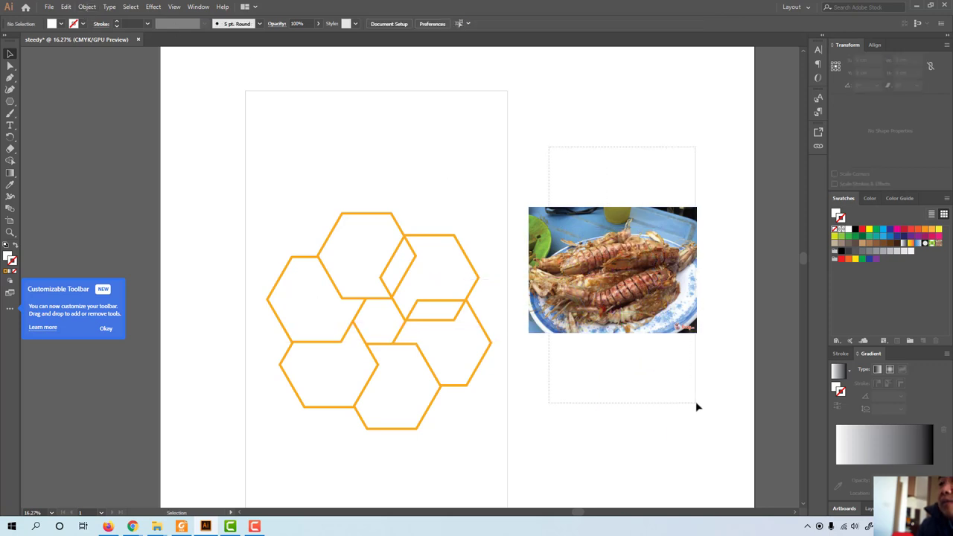
pyautogui.click(86, 7)
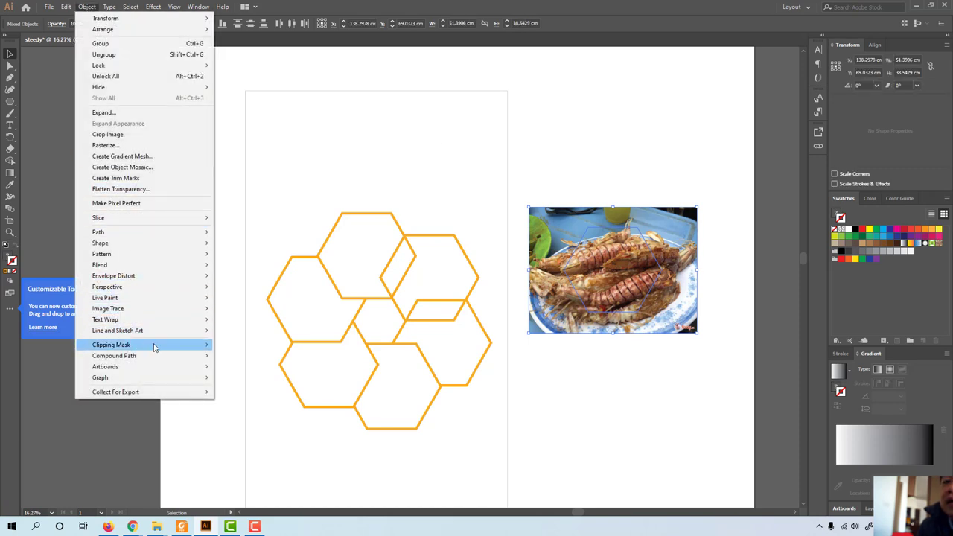
# Step: Attempt a clipping mask twice, dismissing the one-object error alerts each time
pyautogui.moveTo(111, 345)
pyautogui.click(231, 348)
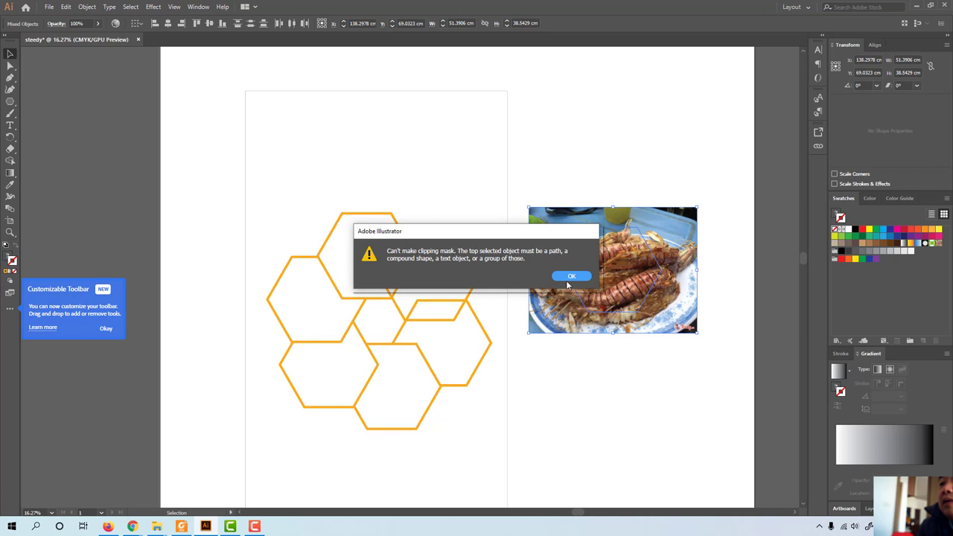
pyautogui.click(570, 278)
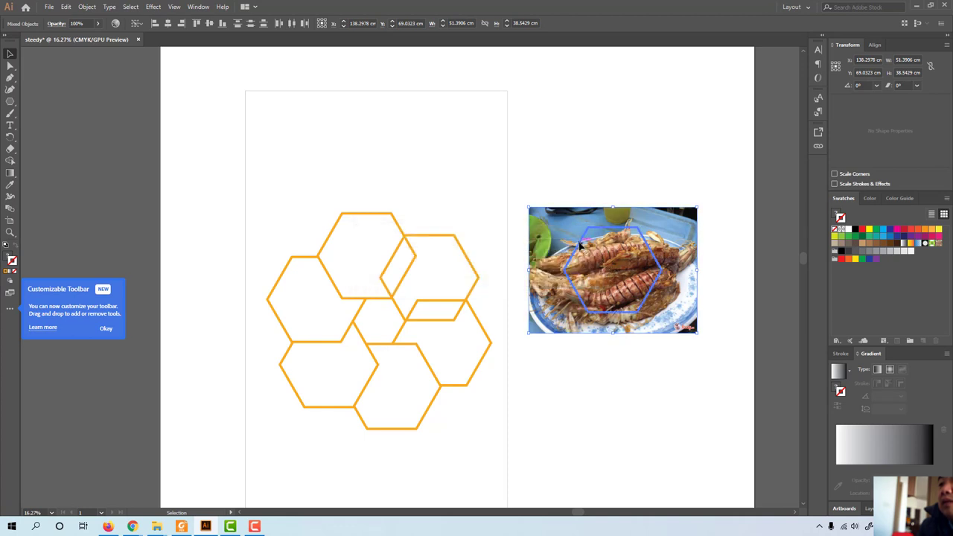
pyautogui.keyDown('shift'); pyautogui.click(561, 224); pyautogui.keyUp('shift')
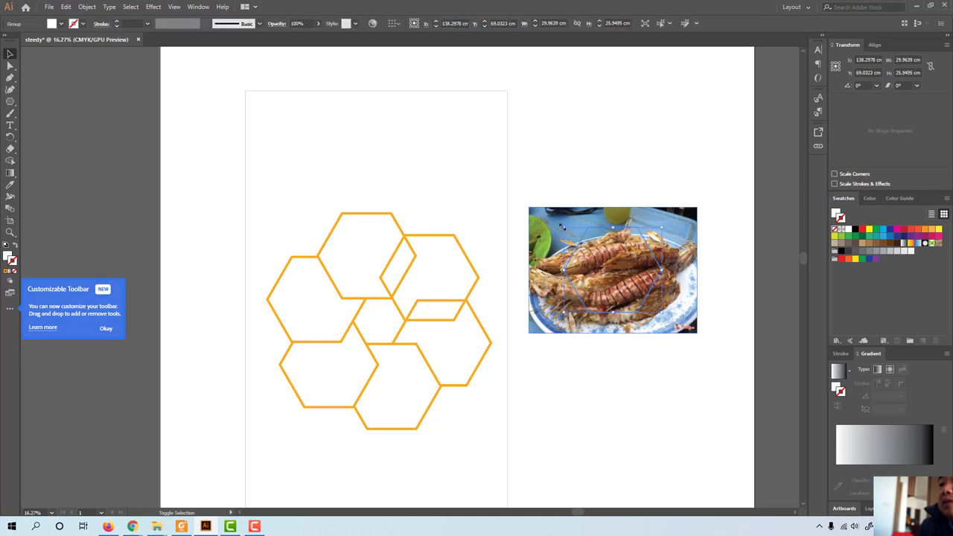
pyautogui.click(86, 7)
pyautogui.moveTo(100, 265)
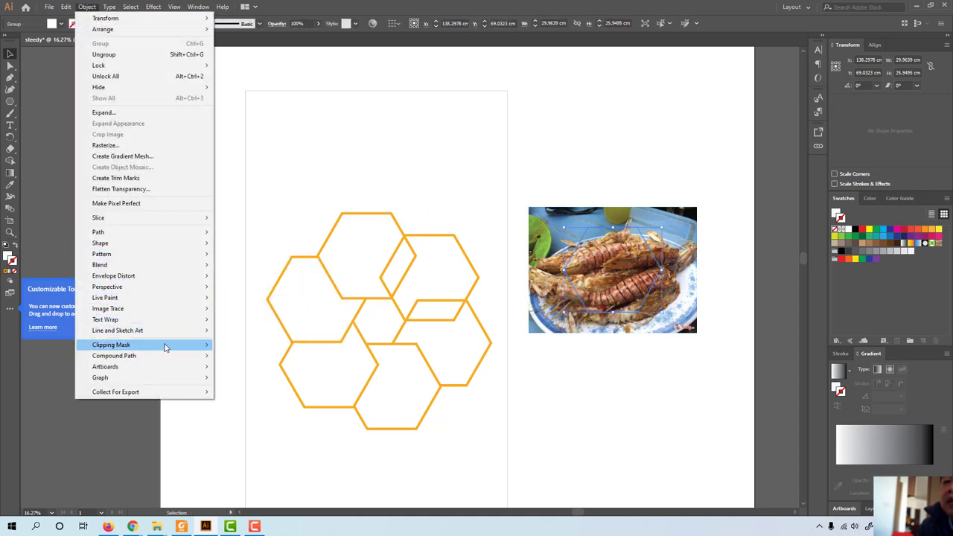
pyautogui.click(291, 342)
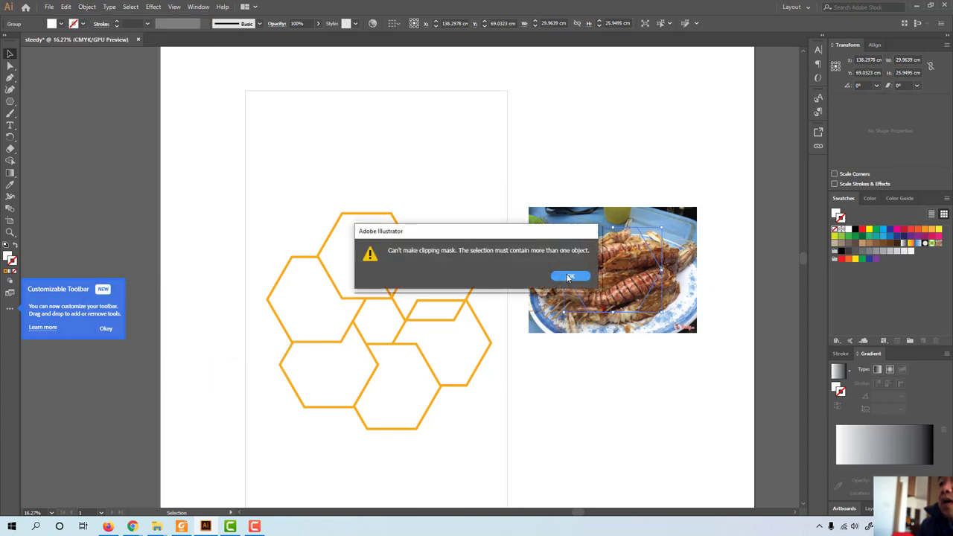
pyautogui.click(568, 277)
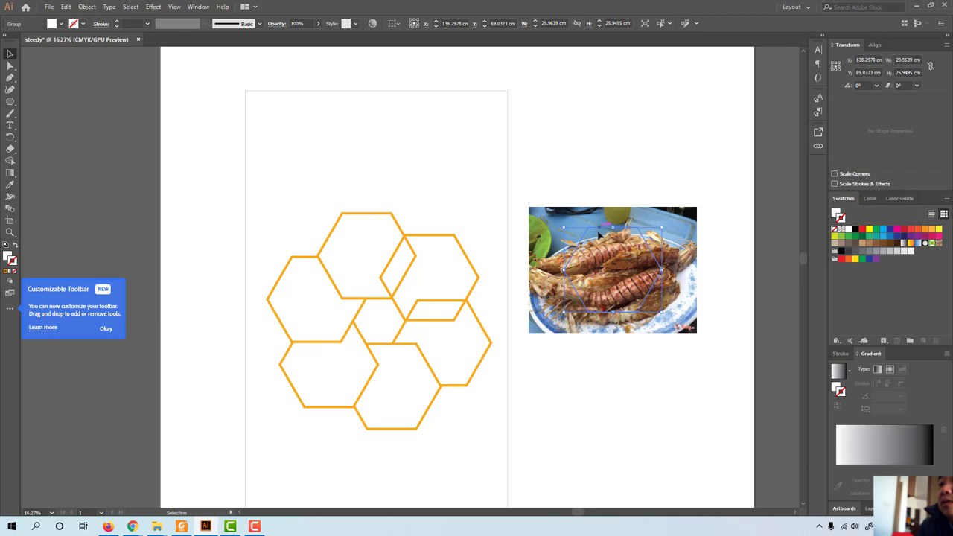
# Step: Move the white hexagon off the shrimp photo to sit just above it
pyautogui.moveTo(600, 235); pyautogui.dragTo(602, 357)
pyautogui.click(624, 293)
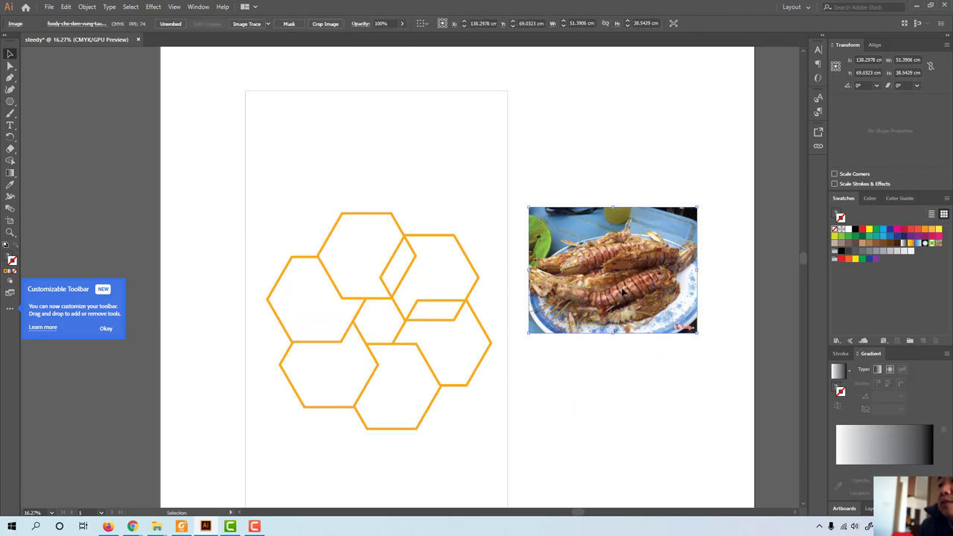
pyautogui.moveTo(576, 379)
pyautogui.mouseDown()
pyautogui.moveTo(507, 205)
pyautogui.moveTo(526, 114)
pyautogui.mouseUp()
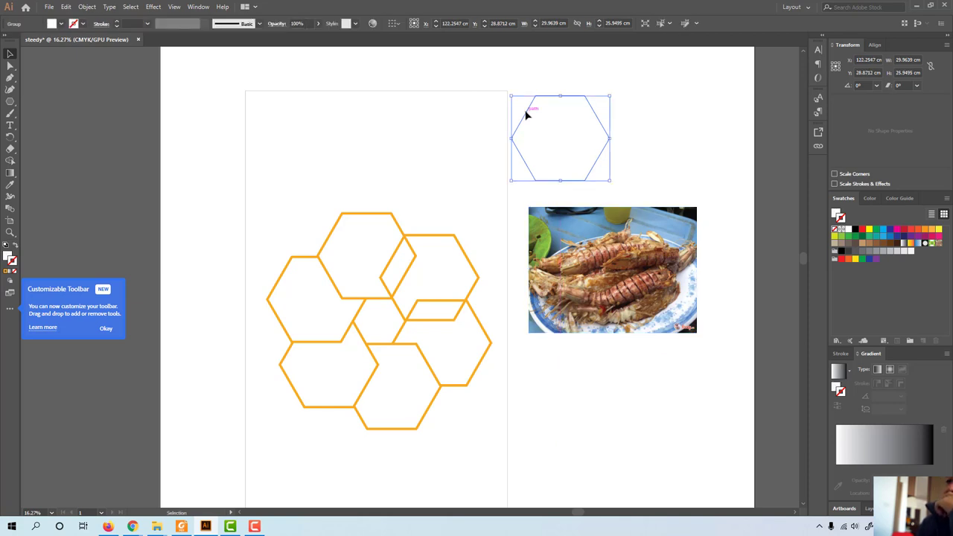
# Step: Delete the shrimp photo and all but one of the orange hexagons
pyautogui.click(605, 278)
pyautogui.press('Delete')
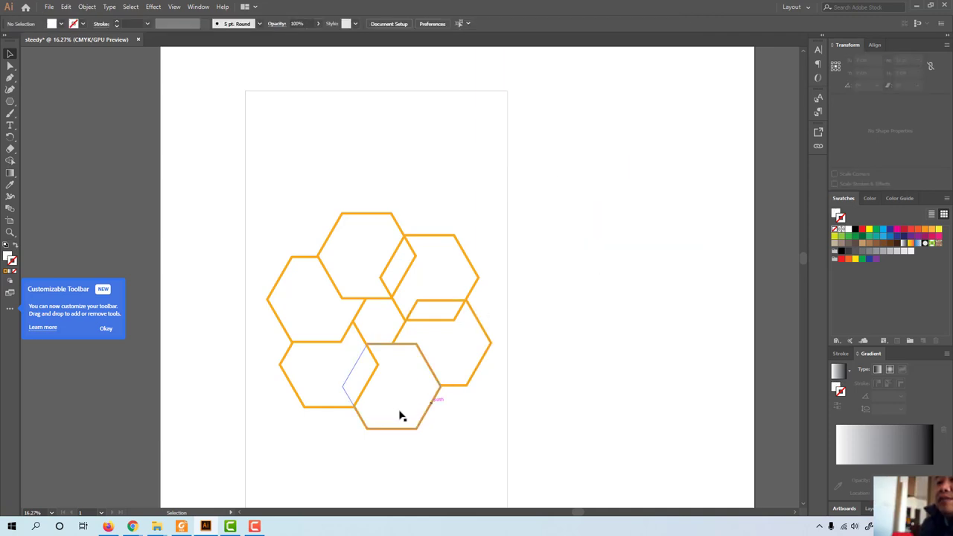
pyautogui.click(291, 313)
pyautogui.keyDown('shift'); pyautogui.click(320, 383); pyautogui.keyUp('shift')
pyautogui.keyDown('shift'); pyautogui.click(394, 379); pyautogui.keyUp('shift')
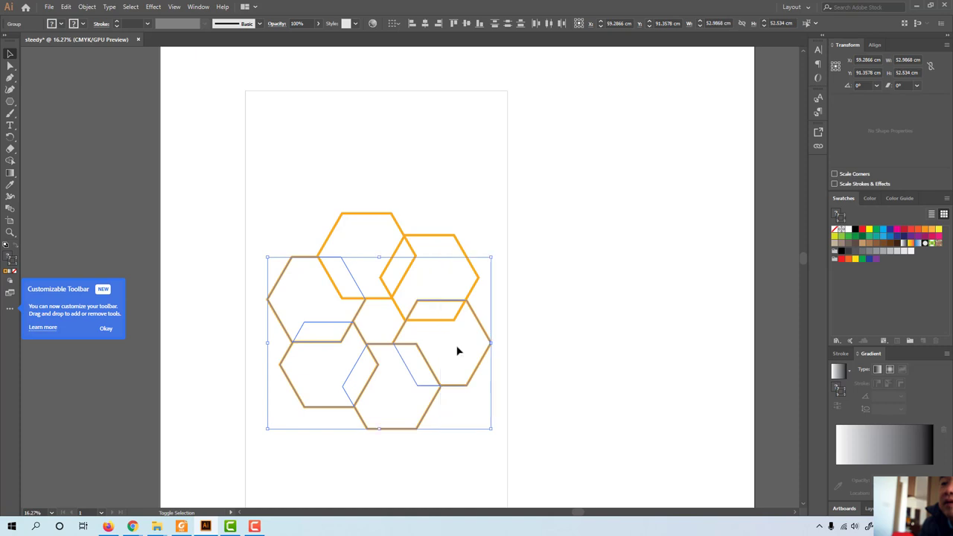
pyautogui.keyDown('shift'); pyautogui.click(459, 351); pyautogui.keyUp('shift')
pyautogui.press('Delete')
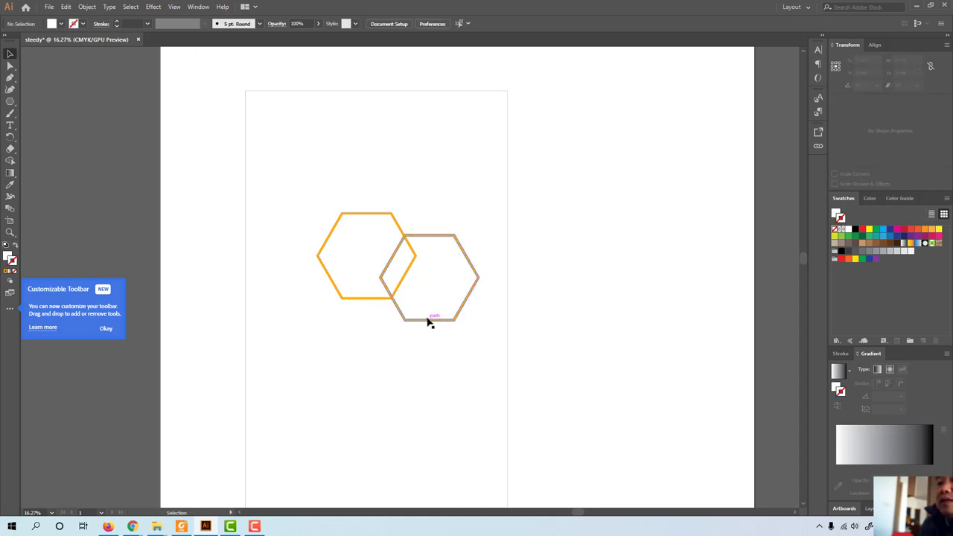
pyautogui.click(429, 320)
pyautogui.press('Delete')
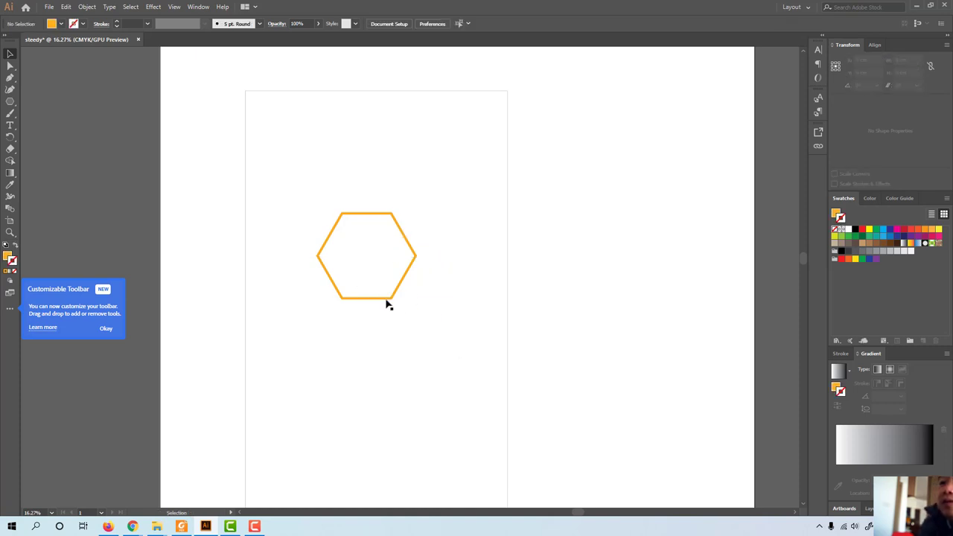
# Step: Ungroup the last remaining orange hexagon
pyautogui.click(386, 300)
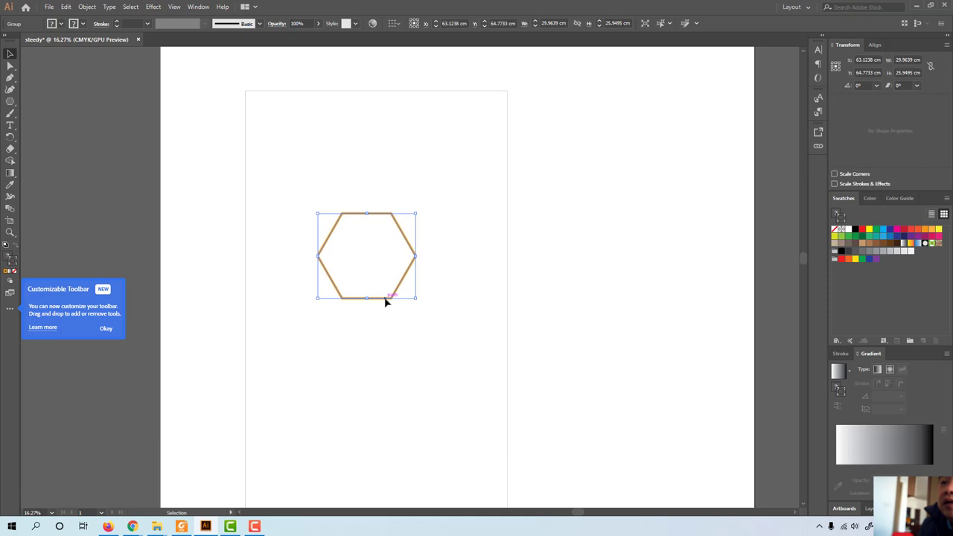
pyautogui.click(87, 6)
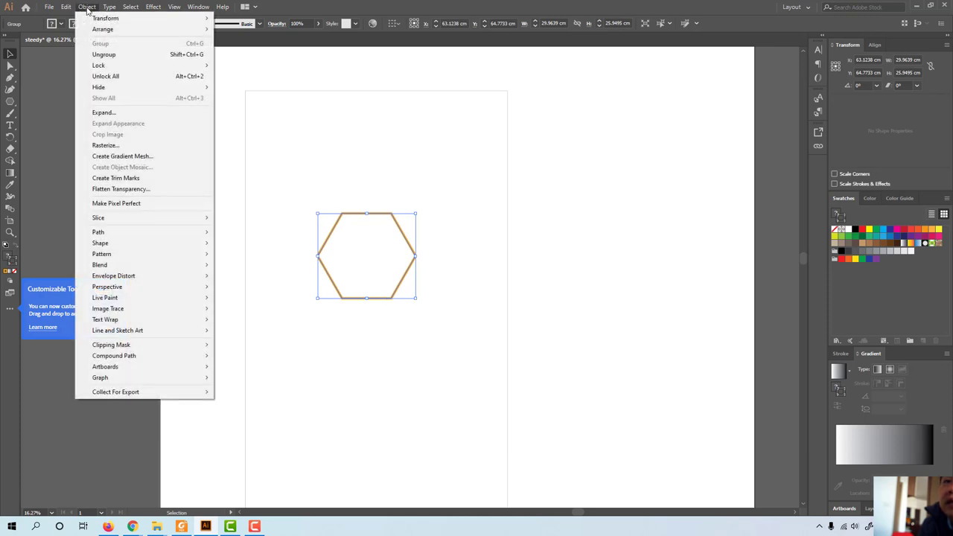
pyautogui.click(106, 54)
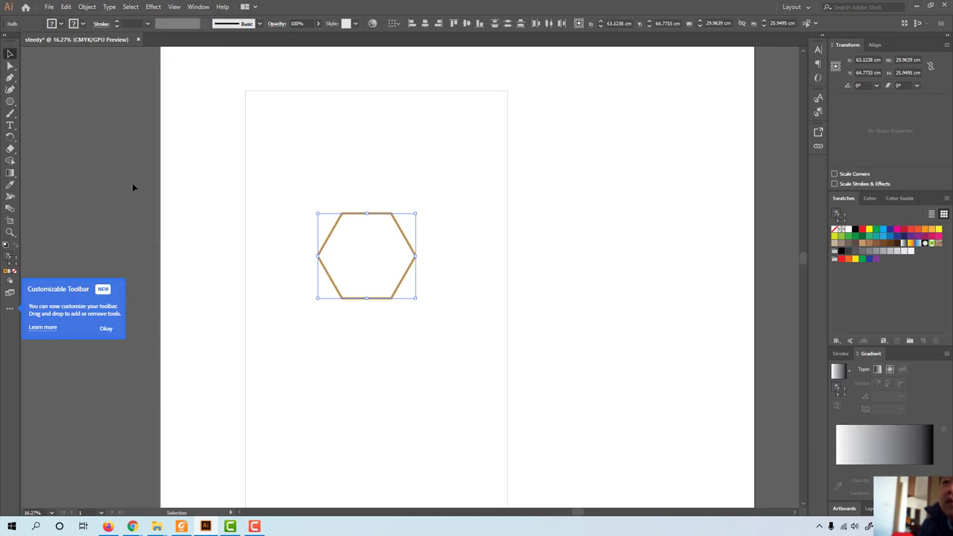
pyautogui.click(392, 230)
pyautogui.click(374, 249)
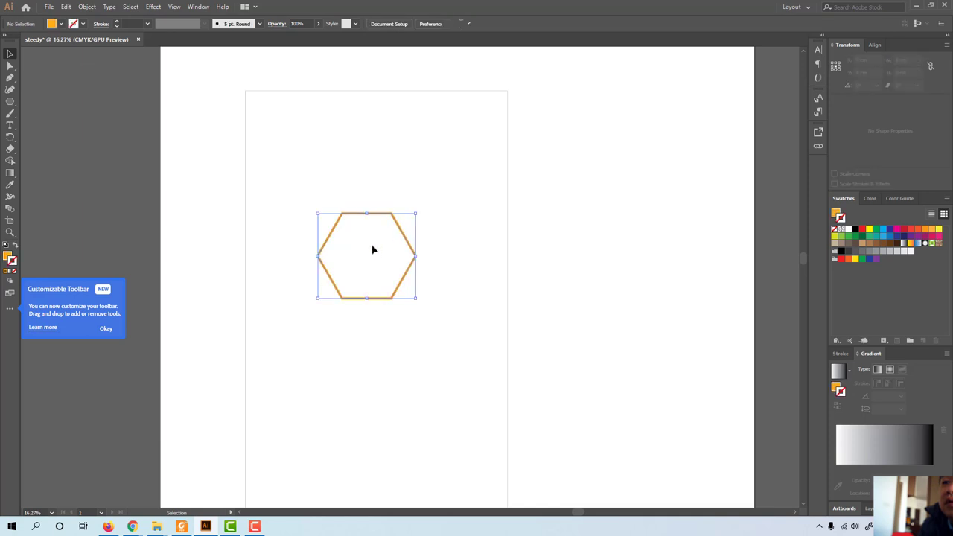
pyautogui.click(88, 6)
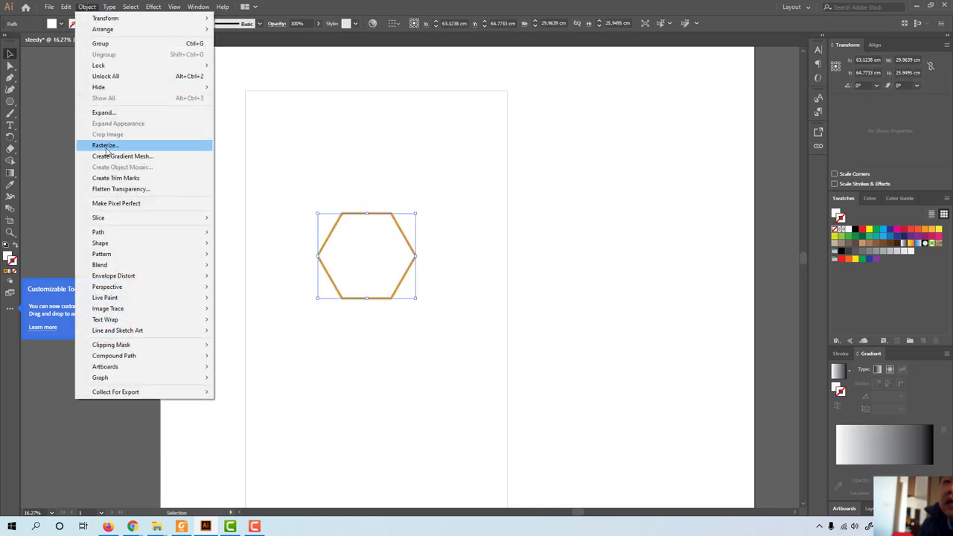
pyautogui.click(111, 112)
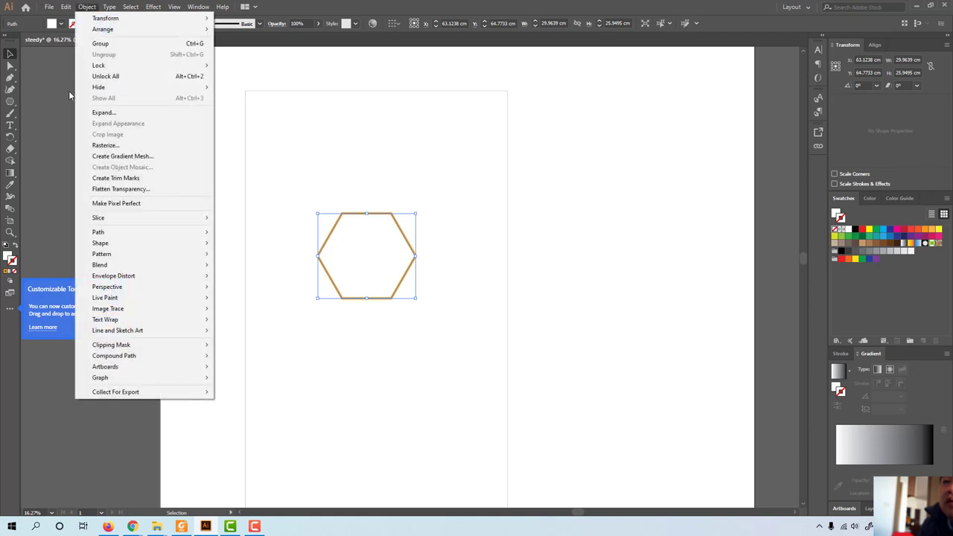
pyautogui.click(335, 245)
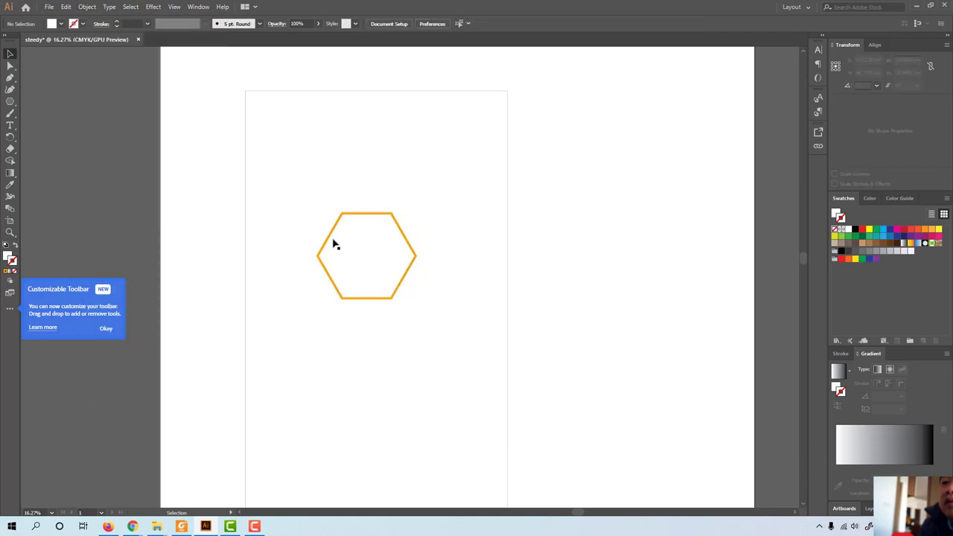
# Step: Place the shrimp food photo, drag it over the orange hexagon, and send it backward
pyautogui.click(48, 7)
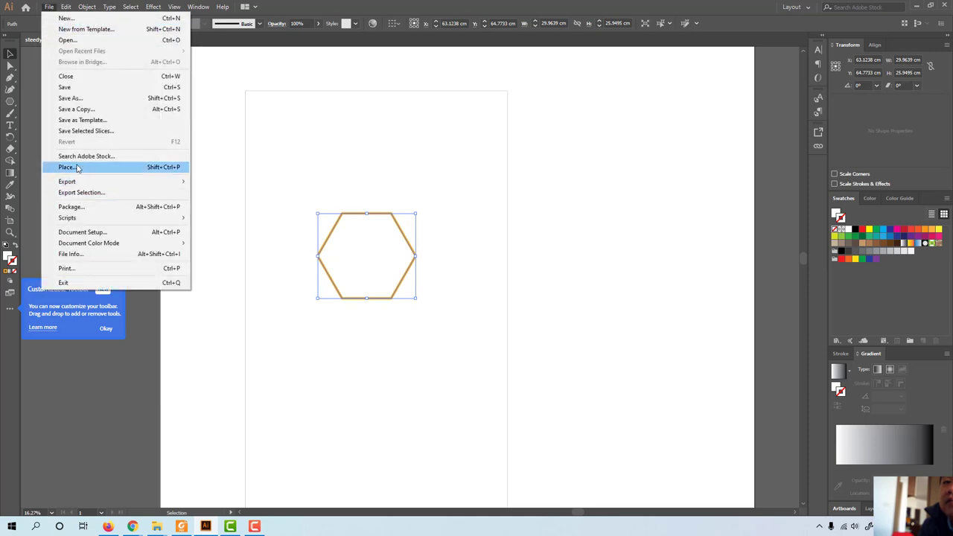
pyautogui.click(77, 167)
pyautogui.doubleClick(323, 89)
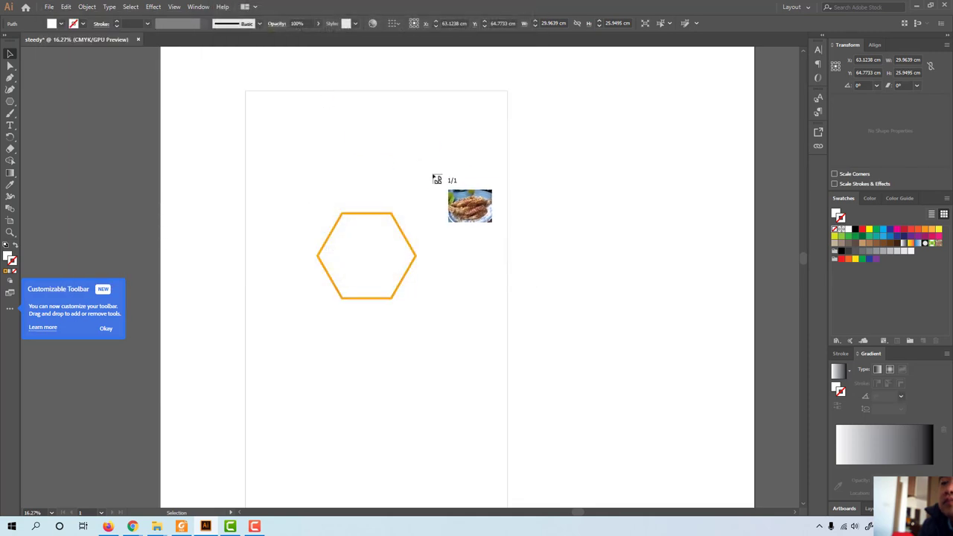
pyautogui.click(432, 199)
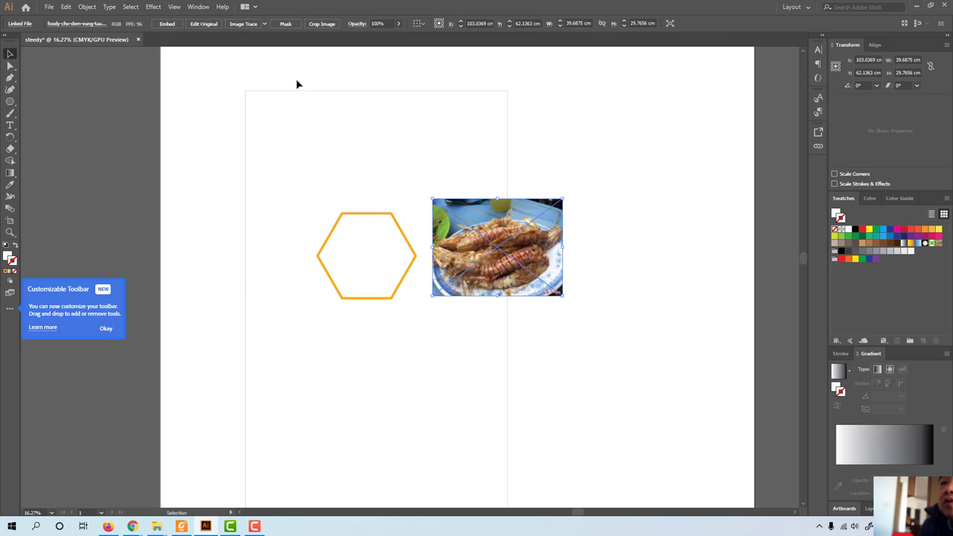
pyautogui.click(348, 248)
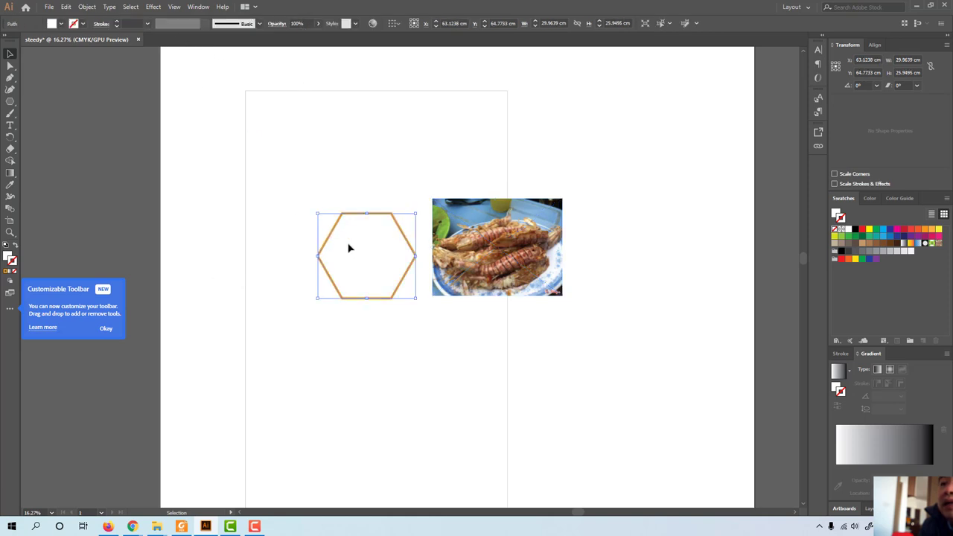
pyautogui.click(542, 254)
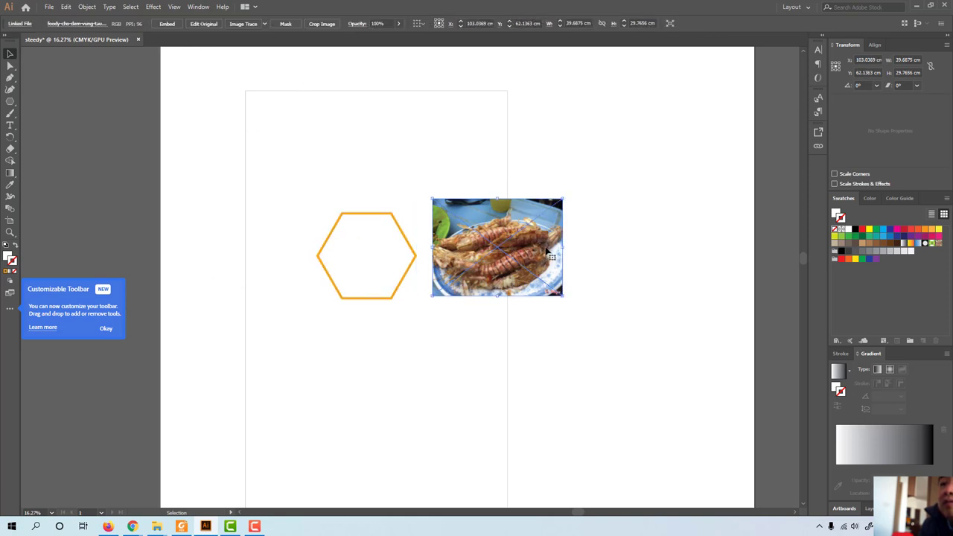
pyautogui.moveTo(542, 253); pyautogui.dragTo(412, 262)
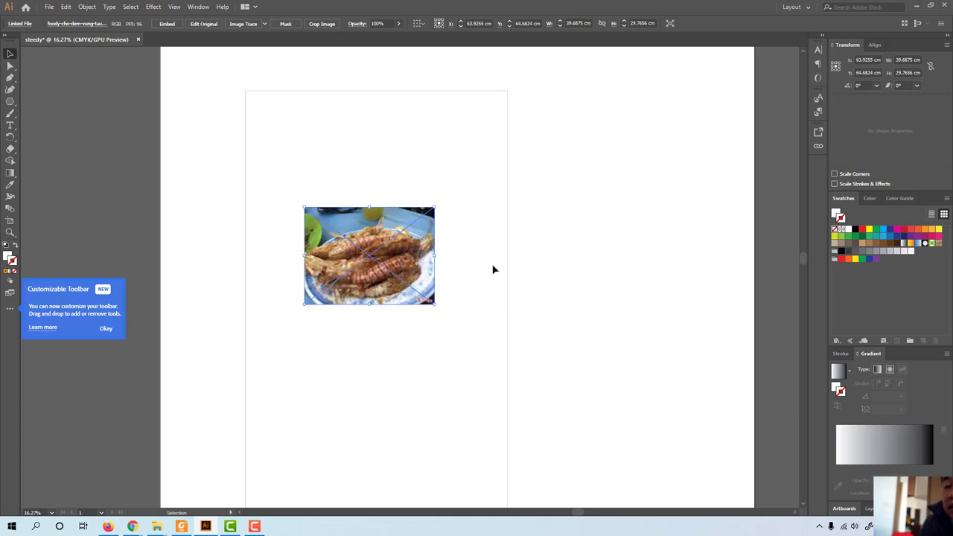
pyautogui.hotkey('ctrl', 'shift', '[')
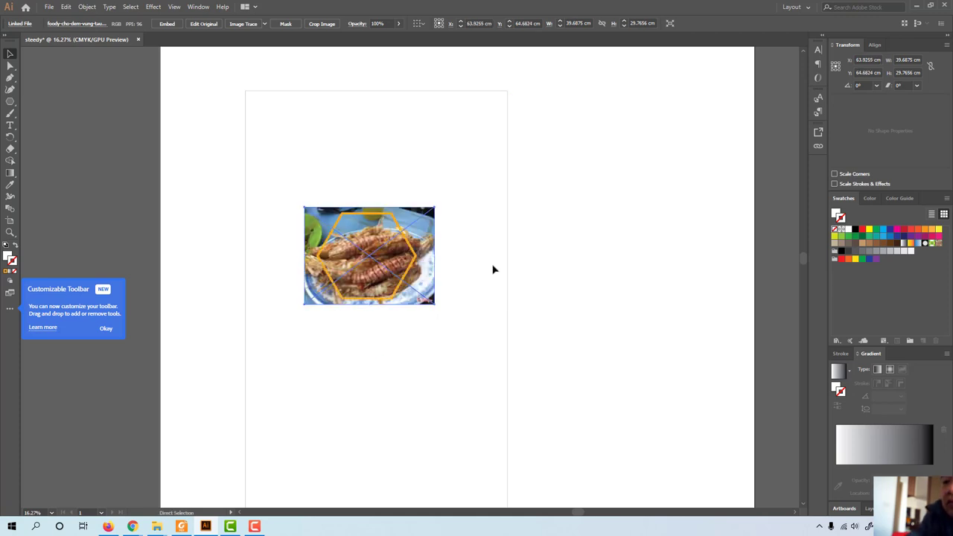
# Step: Select the orange hexagon and shrimp photo together and make a clipping mask
pyautogui.click(493, 270)
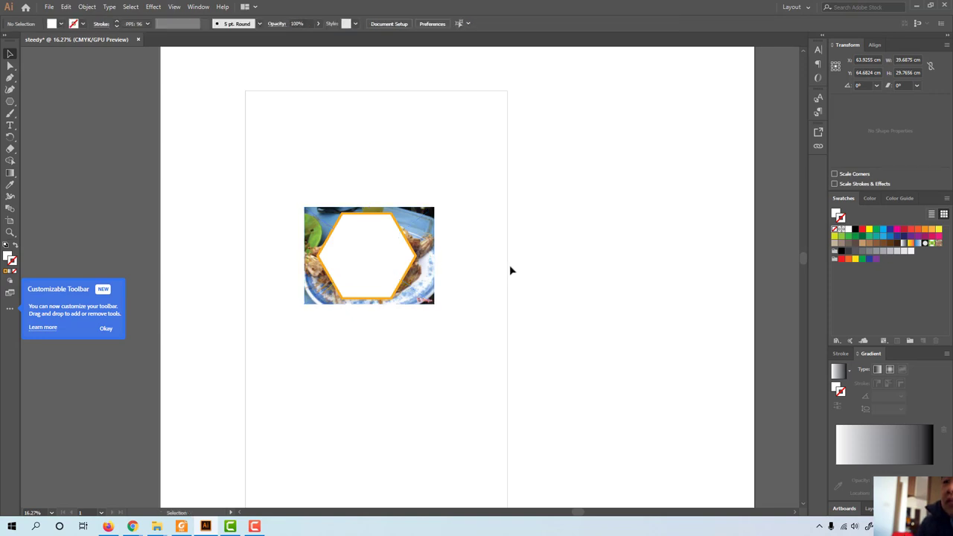
pyautogui.click(374, 249)
pyautogui.keyDown('shift'); pyautogui.click(426, 237); pyautogui.keyUp('shift')
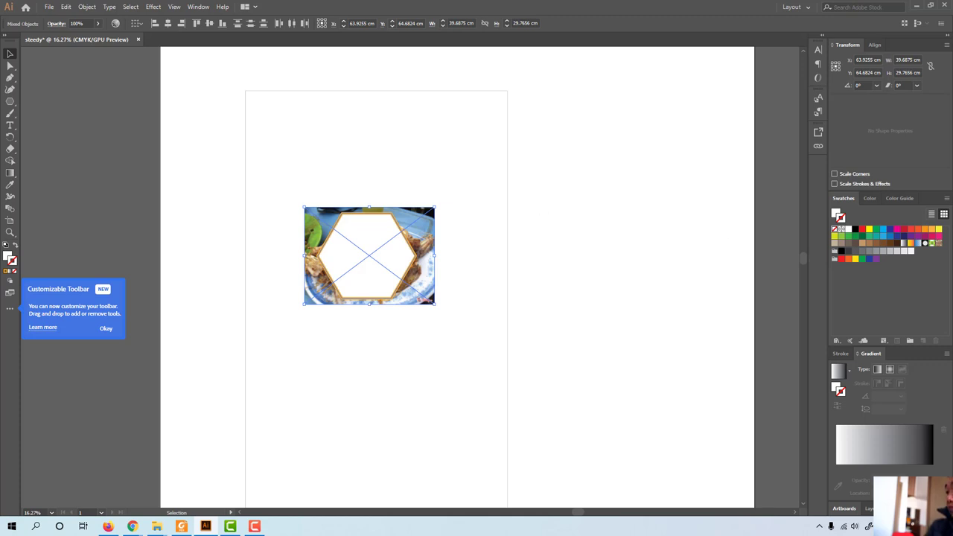
pyautogui.scroll(-3, 664, 293)
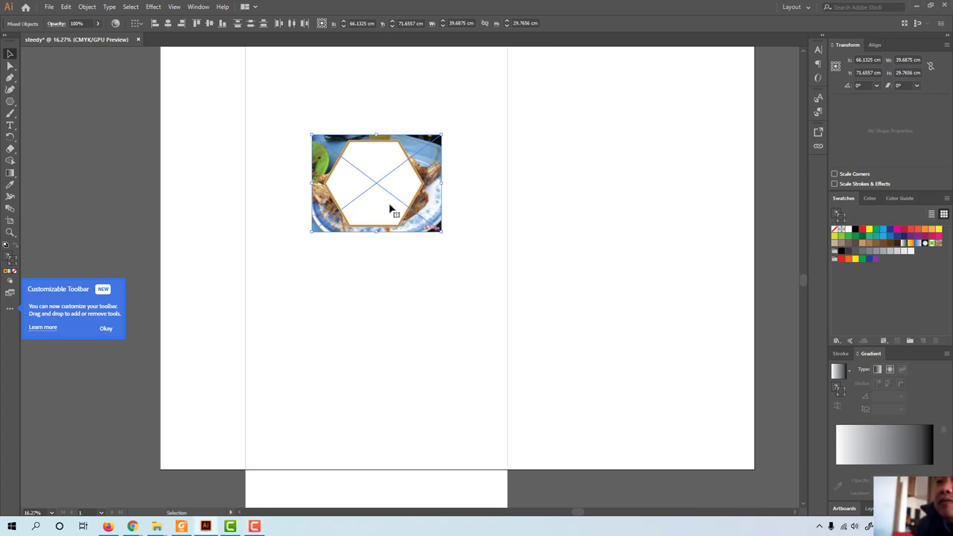
pyautogui.click(506, 215)
pyautogui.click(379, 159)
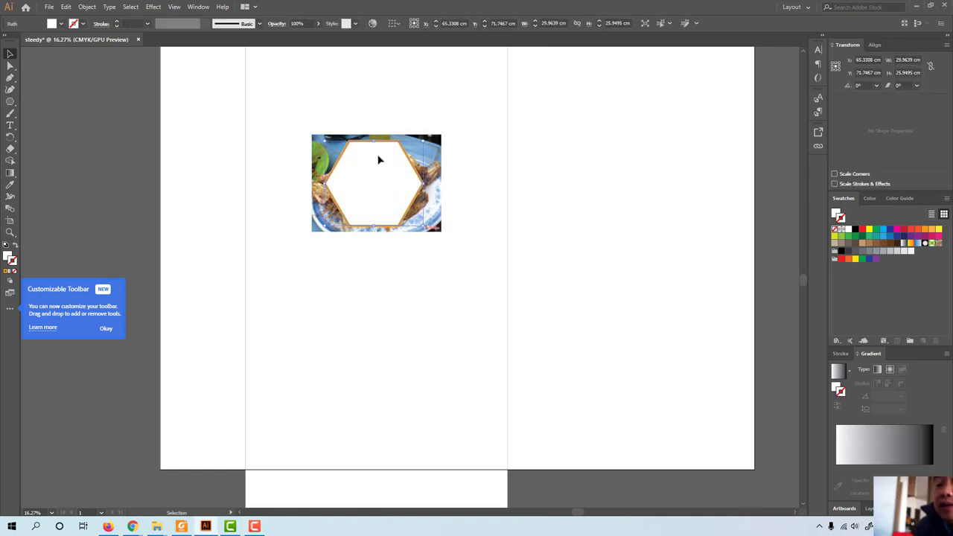
pyautogui.keyDown('shift'); pyautogui.click(436, 160); pyautogui.keyUp('shift')
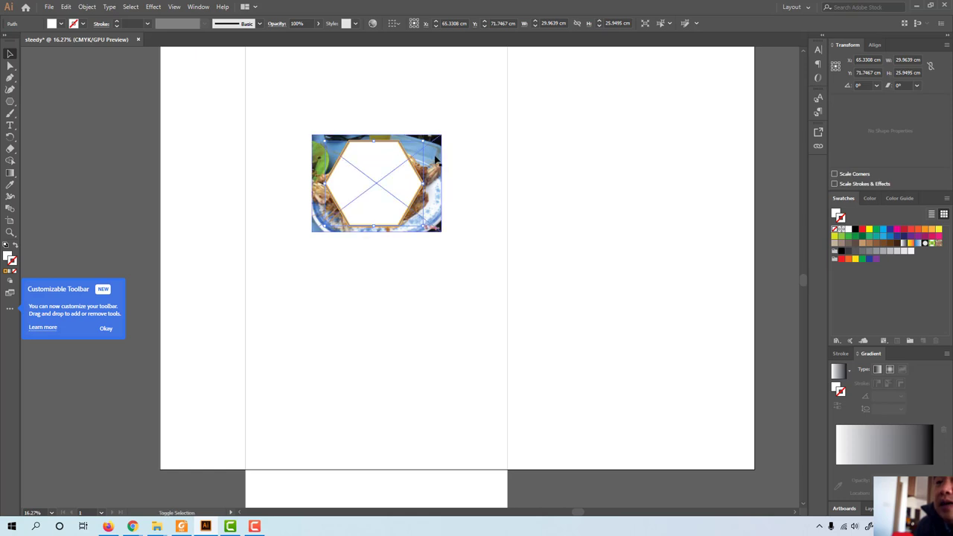
pyautogui.click(87, 7)
pyautogui.click(237, 346)
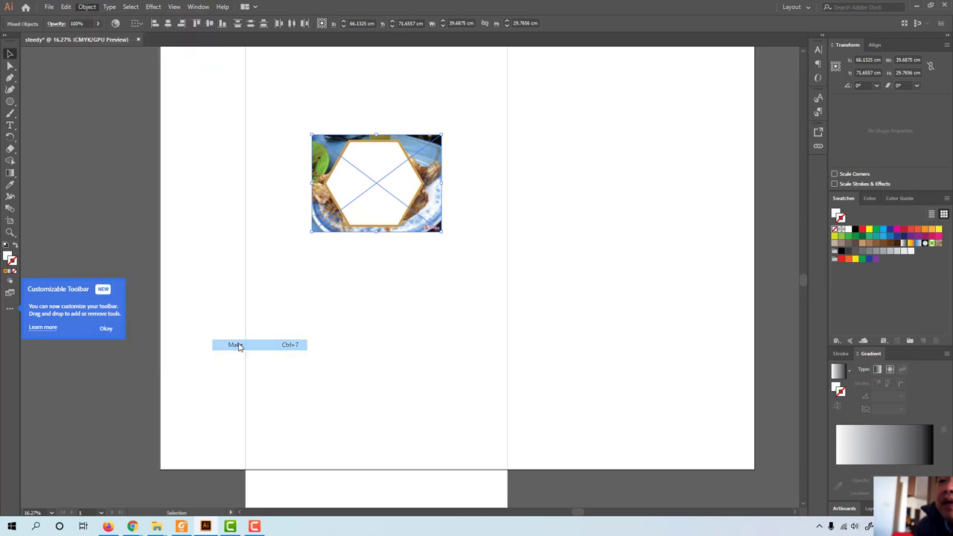
pyautogui.click(441, 254)
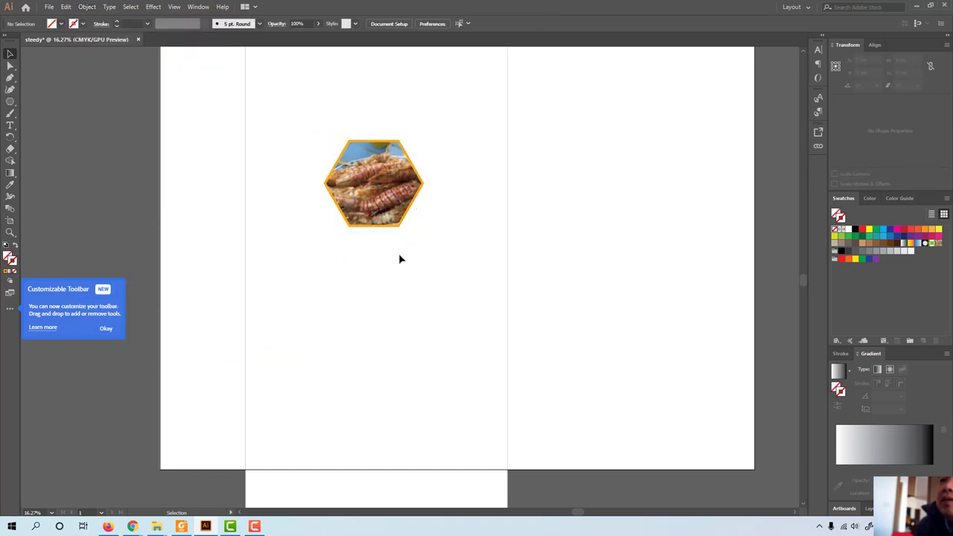
# Step: Edit the clip contents and resize the shrimp photo to about 32.9 × 26.76 cm
pyautogui.click(376, 200)
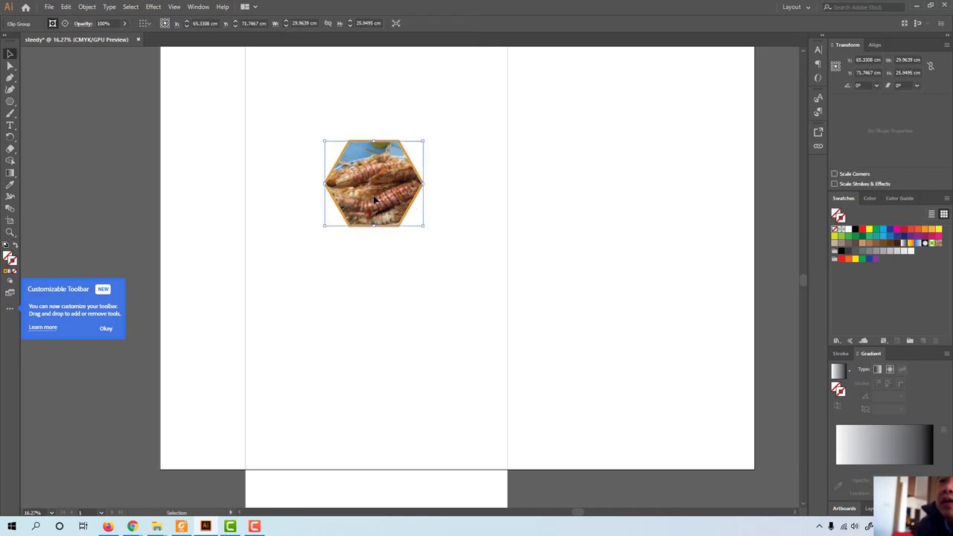
pyautogui.click(87, 6)
pyautogui.moveTo(112, 345)
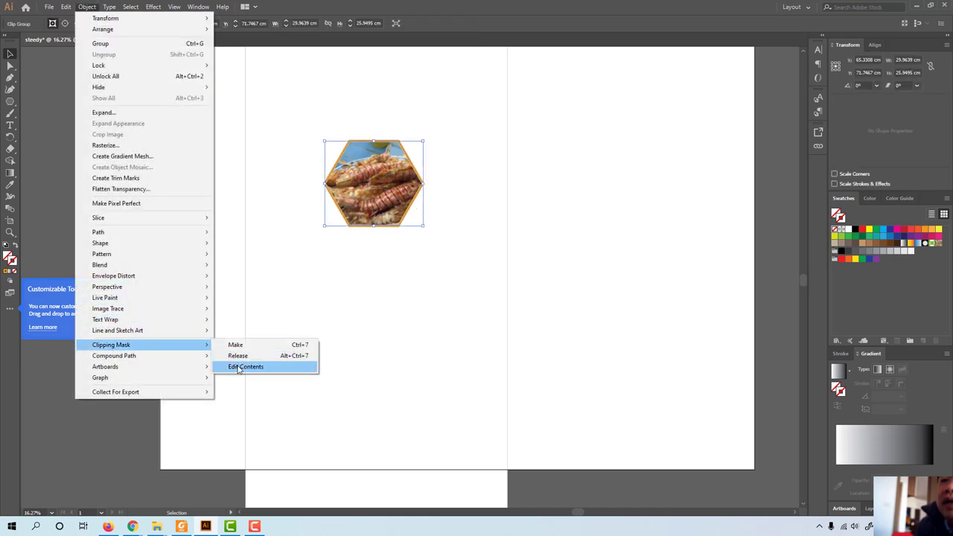
pyautogui.click(240, 366)
pyautogui.moveTo(442, 135); pyautogui.dragTo(435, 139)
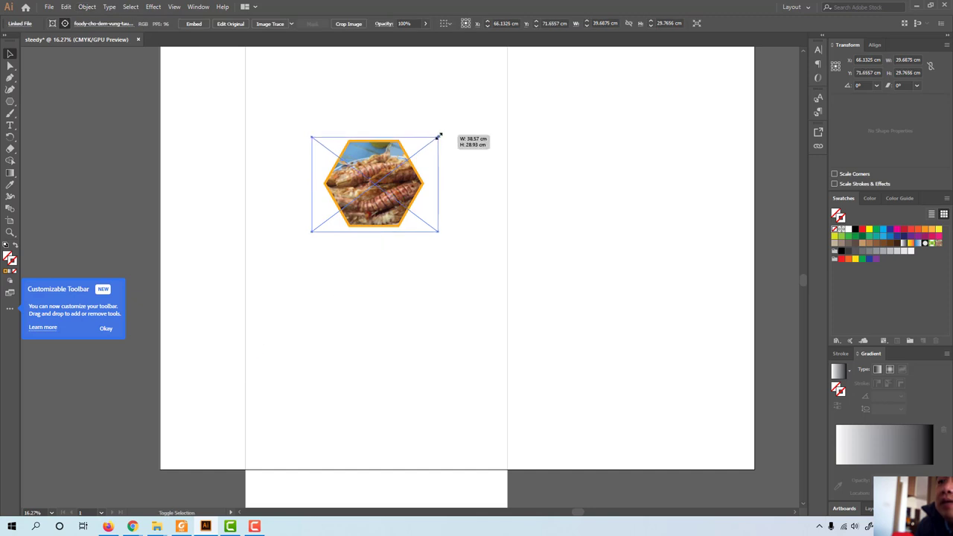
pyautogui.moveTo(372, 232); pyautogui.dragTo(372, 228)
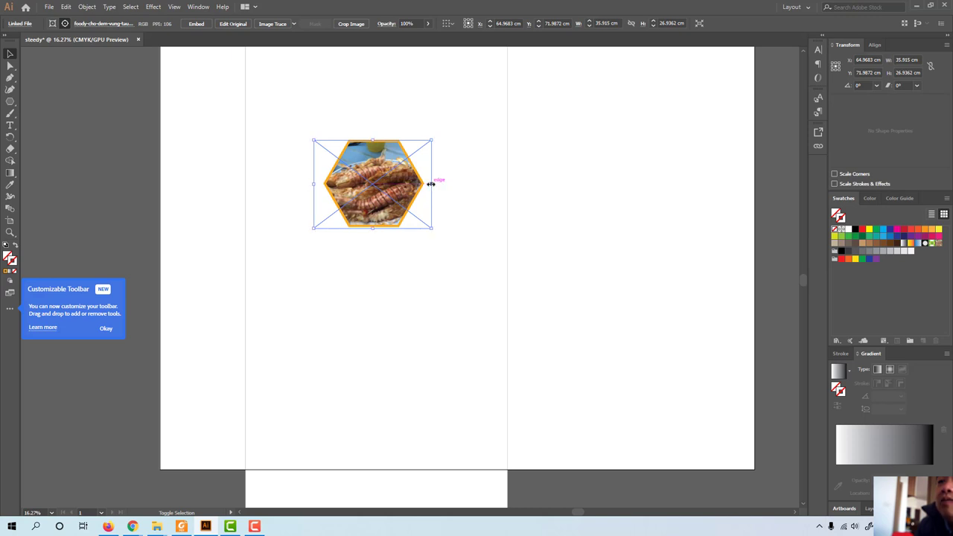
pyautogui.moveTo(312, 183); pyautogui.dragTo(317, 183)
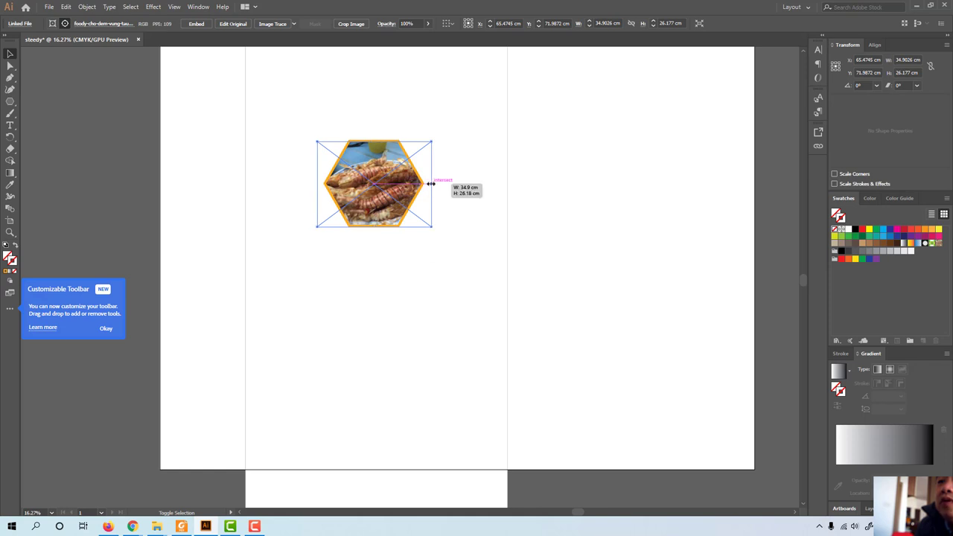
pyautogui.moveTo(432, 184); pyautogui.dragTo(426, 184)
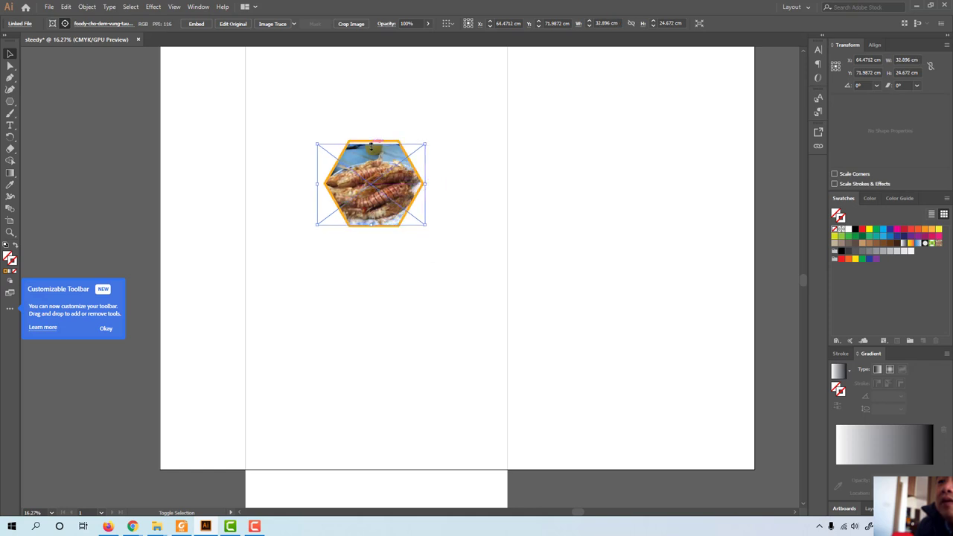
pyautogui.moveTo(371, 143); pyautogui.dragTo(372, 137)
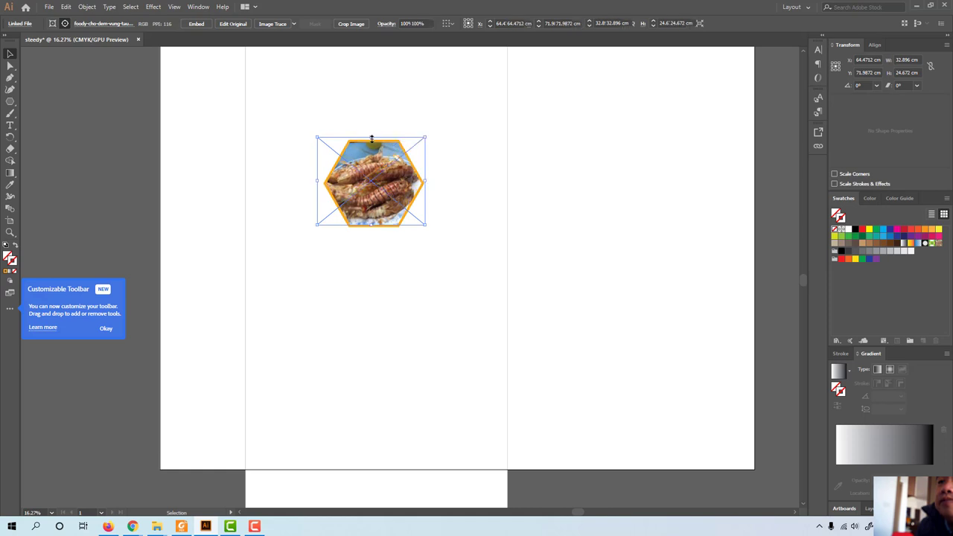
pyautogui.click(331, 277)
# Step: Preview the Transform effect's copy count on the hexagon photo group, then cancel
pyautogui.click(378, 222)
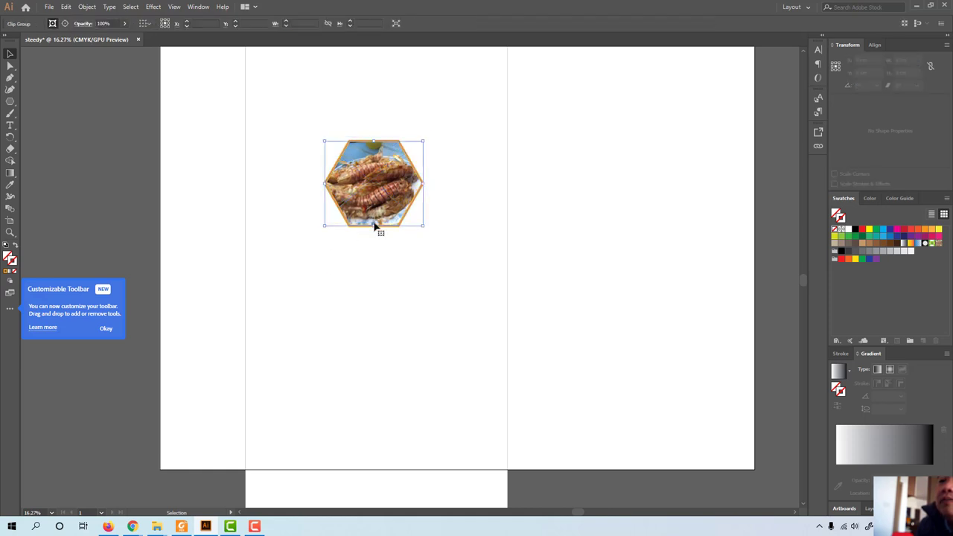
pyautogui.click(87, 8)
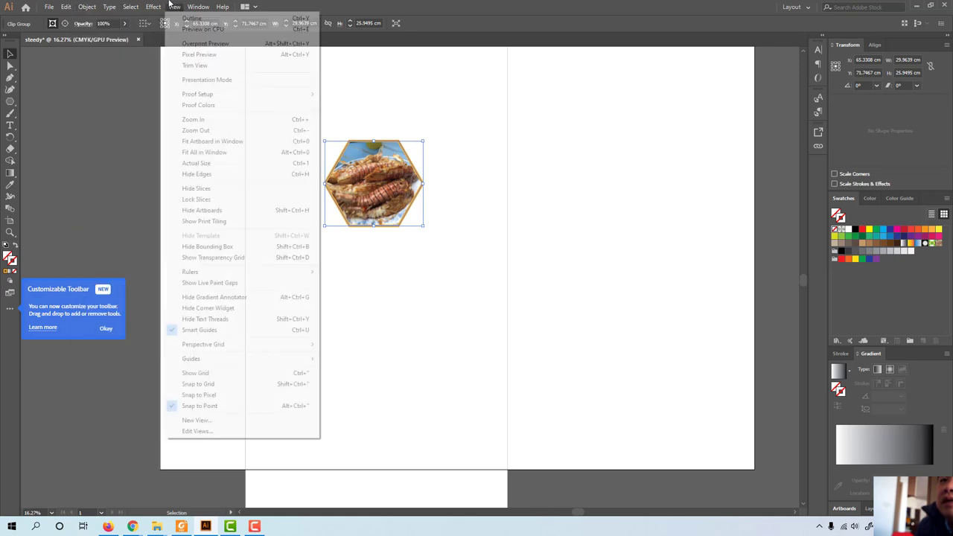
pyautogui.moveTo(184, 87)
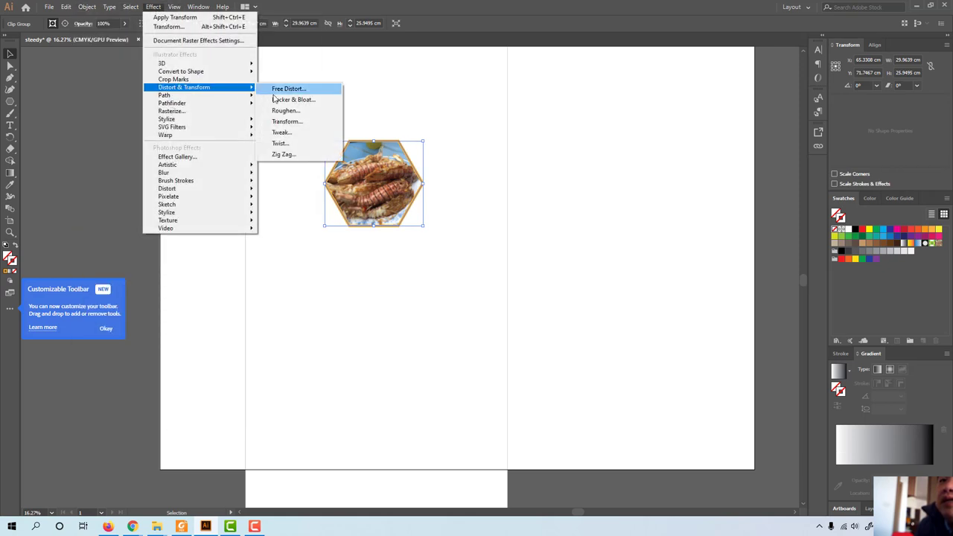
pyautogui.click(287, 121)
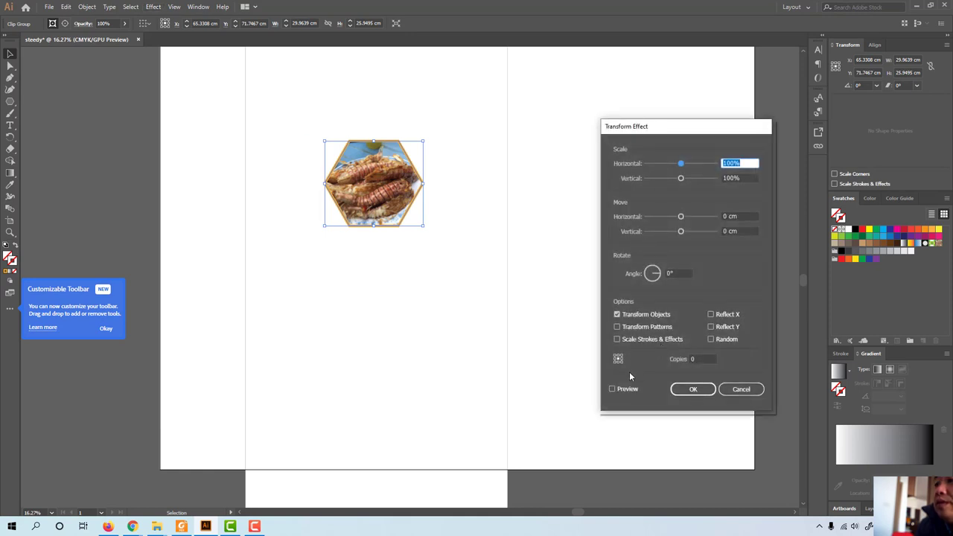
pyautogui.click(614, 390)
pyautogui.click(649, 280)
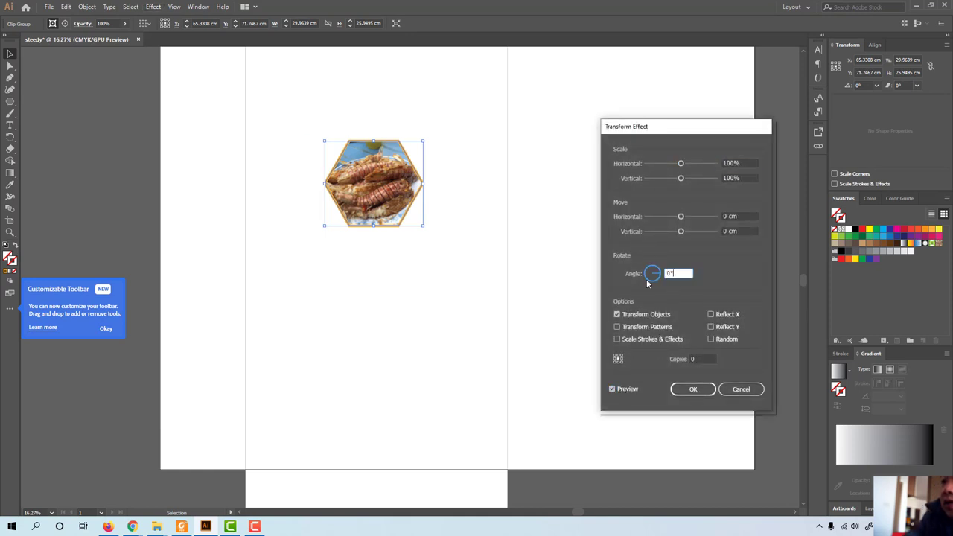
pyautogui.press('BackSpace')
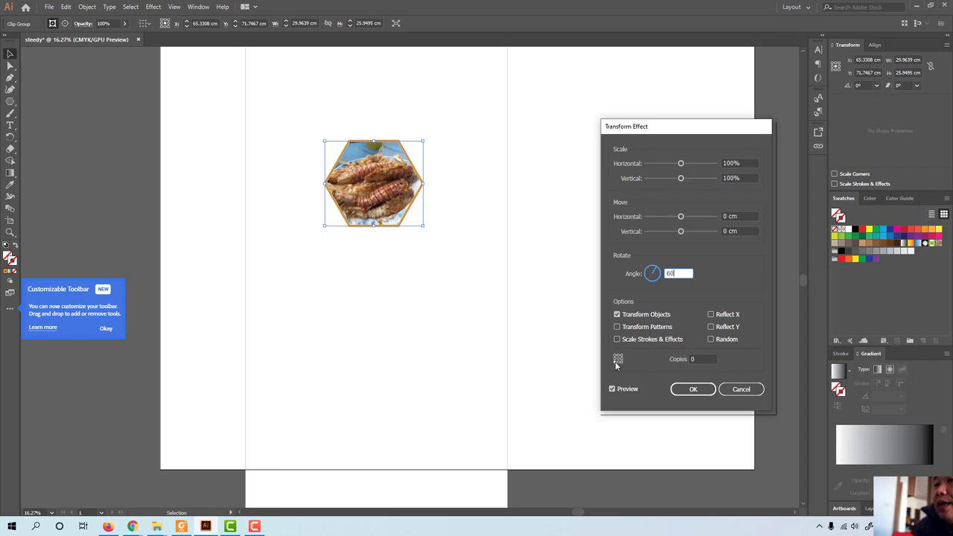
pyautogui.click(698, 359)
pyautogui.write('1')
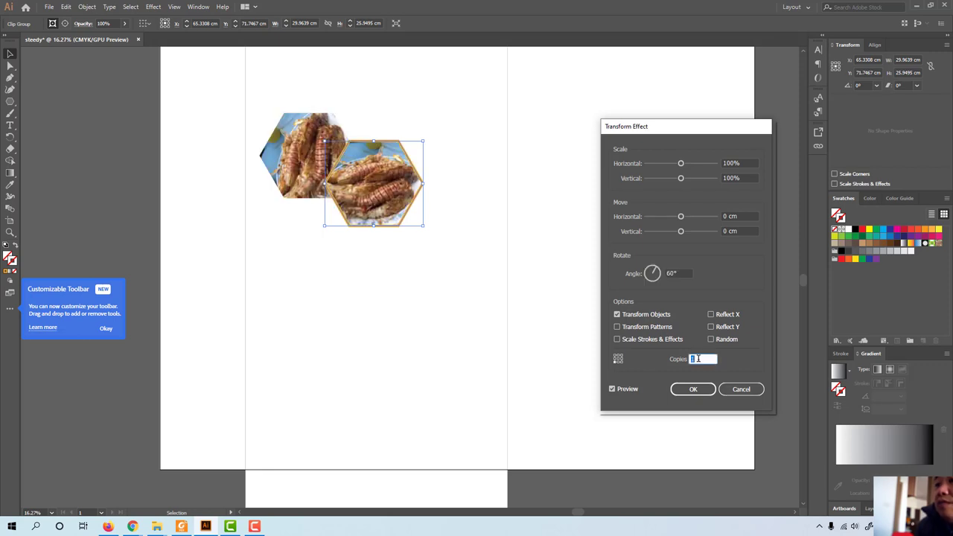
pyautogui.press('Up')
pyautogui.press('Up')
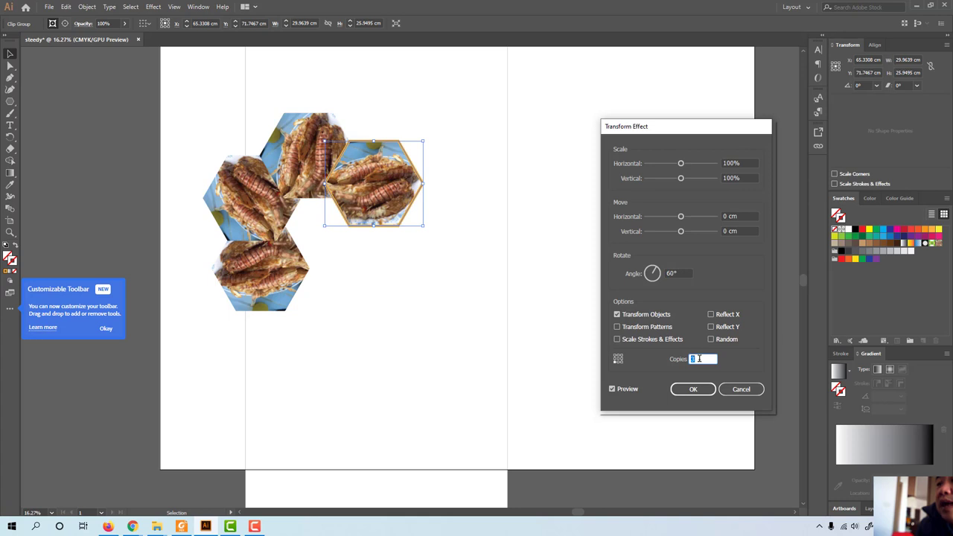
pyautogui.press('Down')
pyautogui.press('Down')
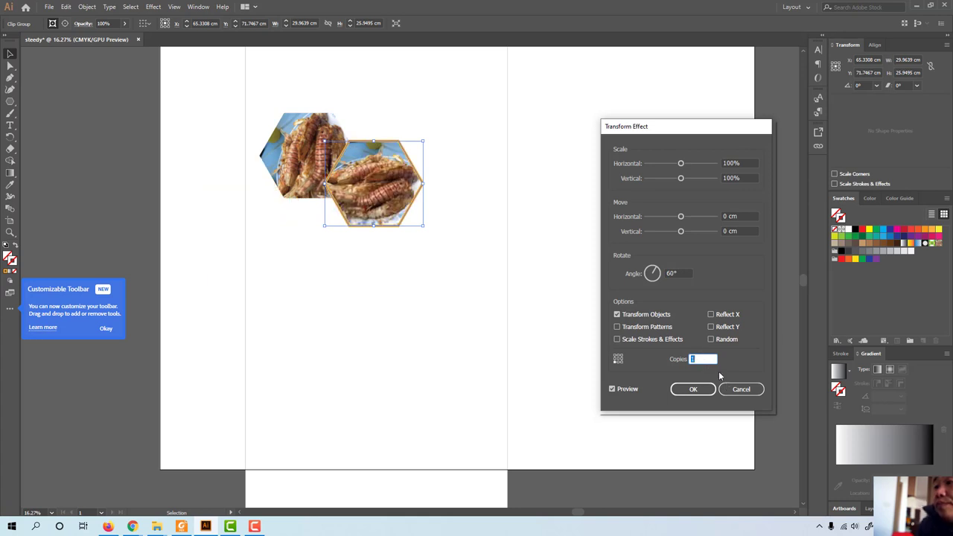
pyautogui.click(737, 389)
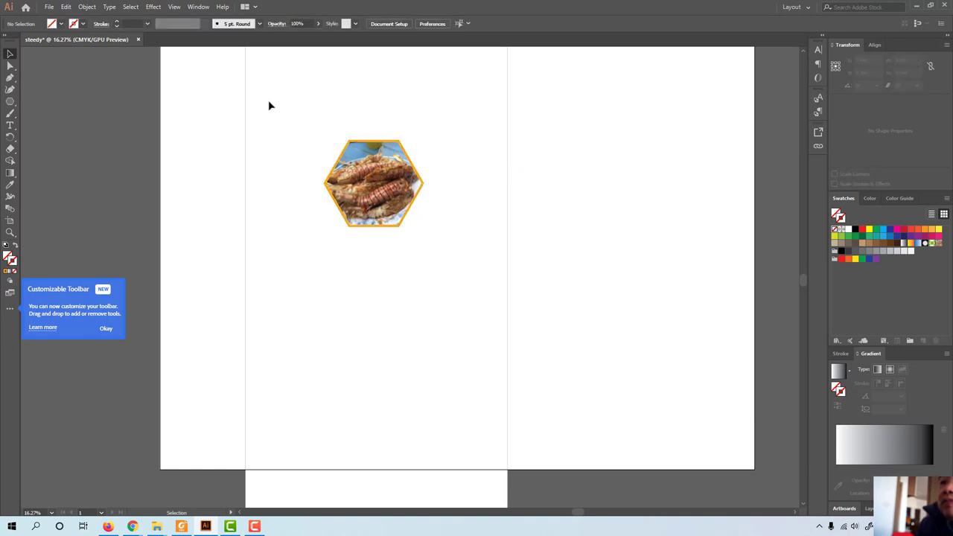
# Step: Apply a Transform effect with a 60° angle and 6 copies to the group
pyautogui.moveTo(268, 90)
pyautogui.mouseDown()
pyautogui.moveTo(459, 281)
pyautogui.moveTo(455, 270)
pyautogui.mouseUp()
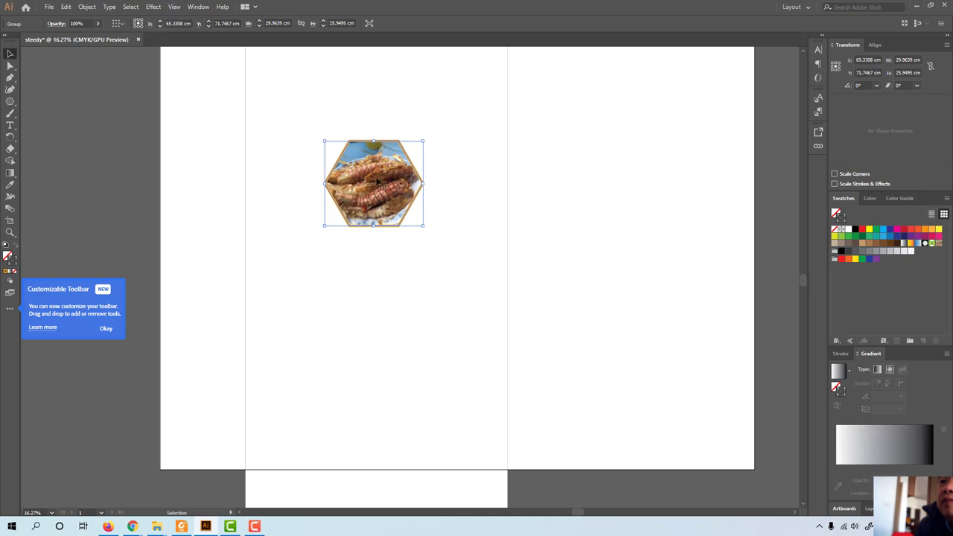
pyautogui.click(154, 7)
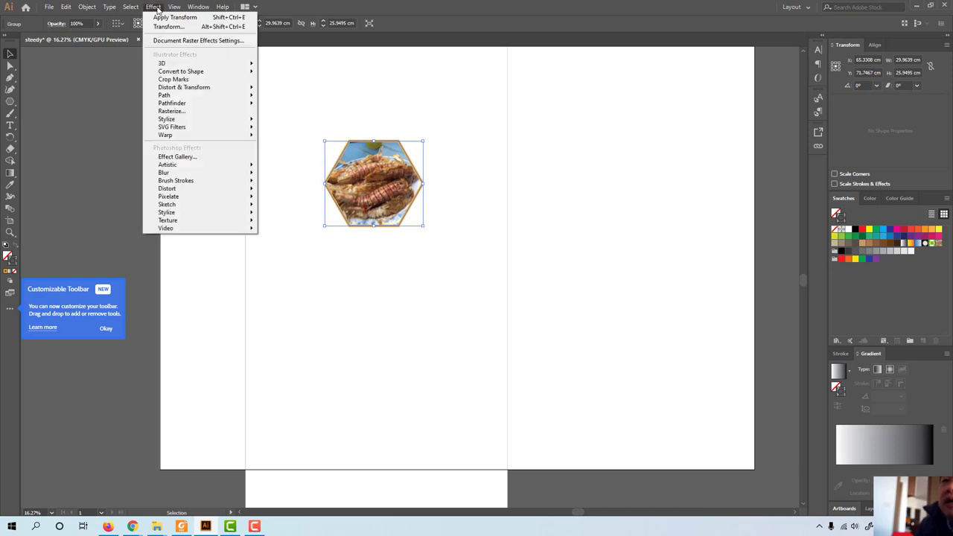
pyautogui.moveTo(195, 87)
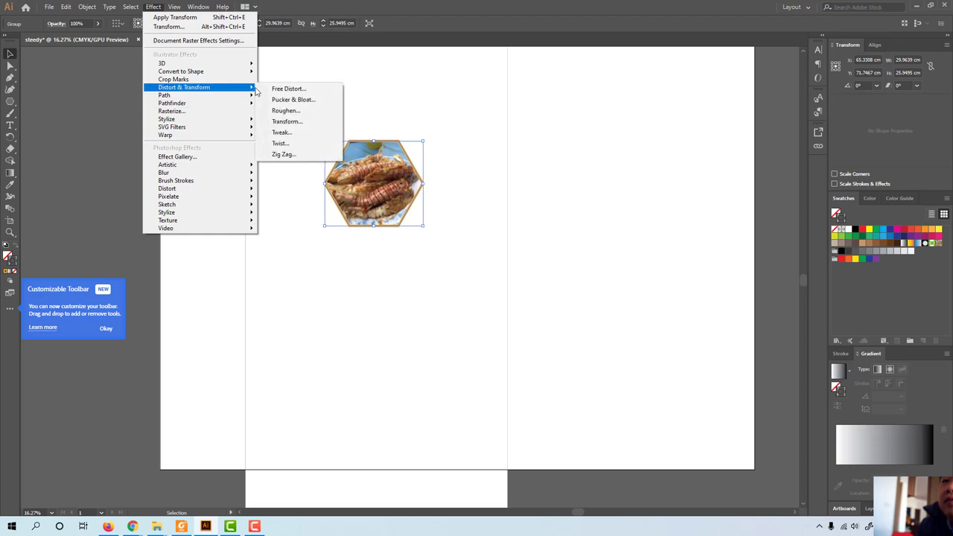
pyautogui.click(287, 122)
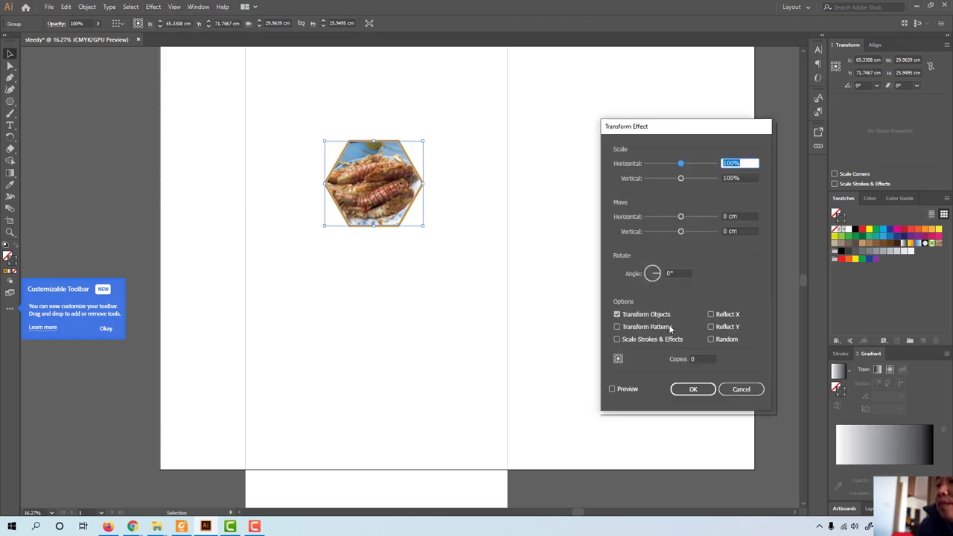
pyautogui.click(612, 389)
pyautogui.click(698, 359)
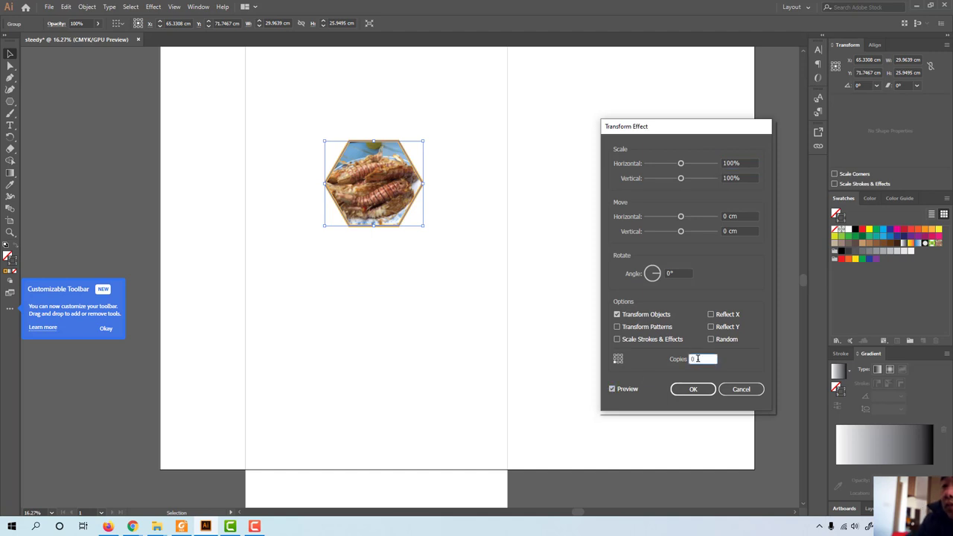
pyautogui.write('6')
pyautogui.click(676, 275)
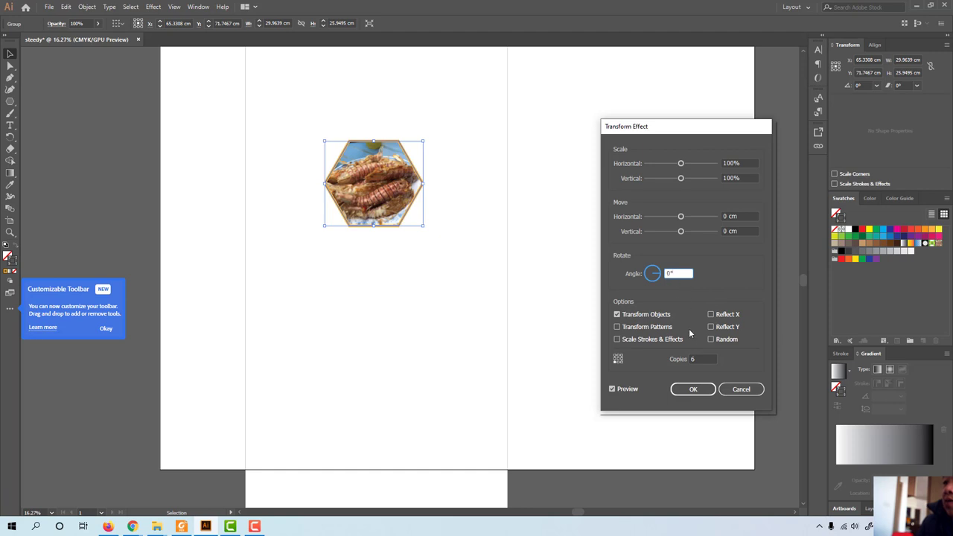
pyautogui.press('BackSpace')
pyautogui.write('6')
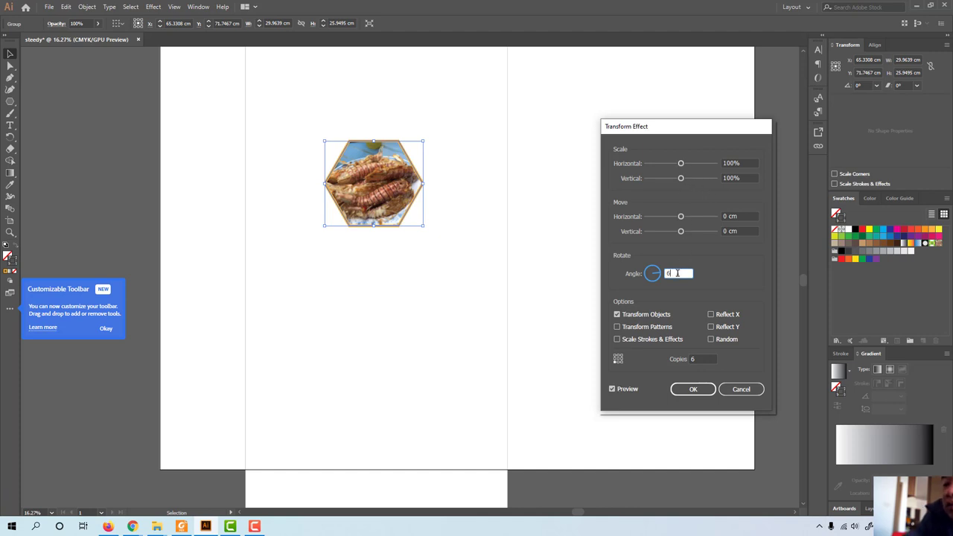
pyautogui.write('0')
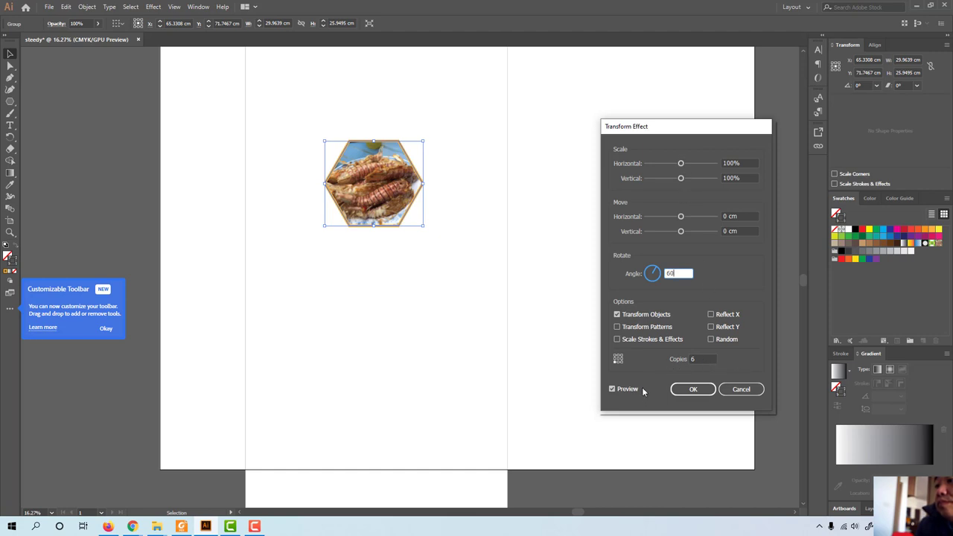
pyautogui.click(682, 392)
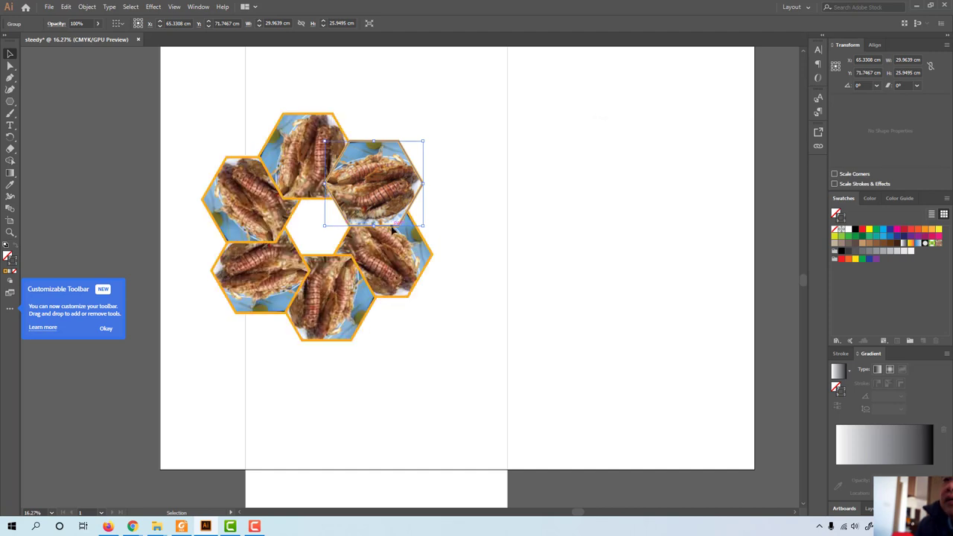
# Step: Shift the hexagon ring to the right, then slightly back left
pyautogui.moveTo(395, 233); pyautogui.dragTo(472, 232)
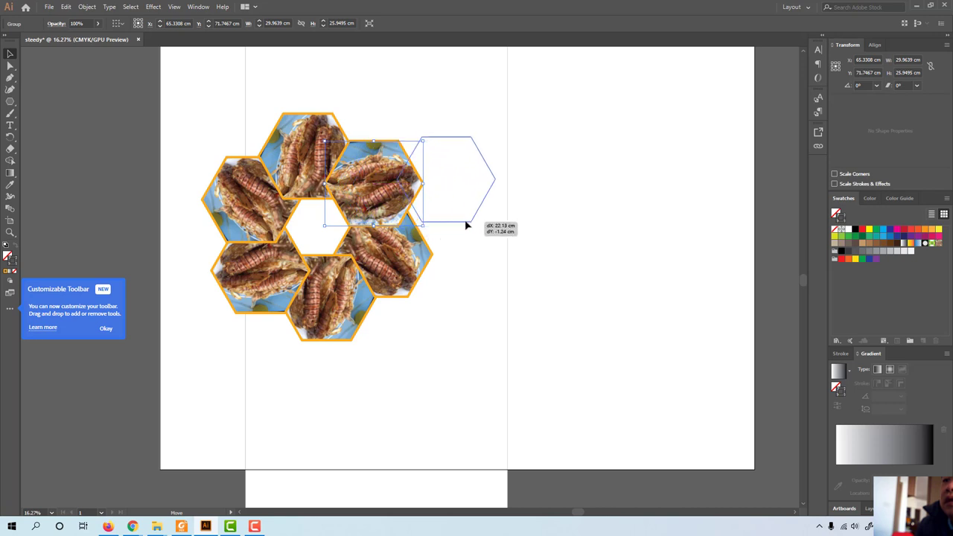
pyautogui.moveTo(462, 223); pyautogui.dragTo(445, 224)
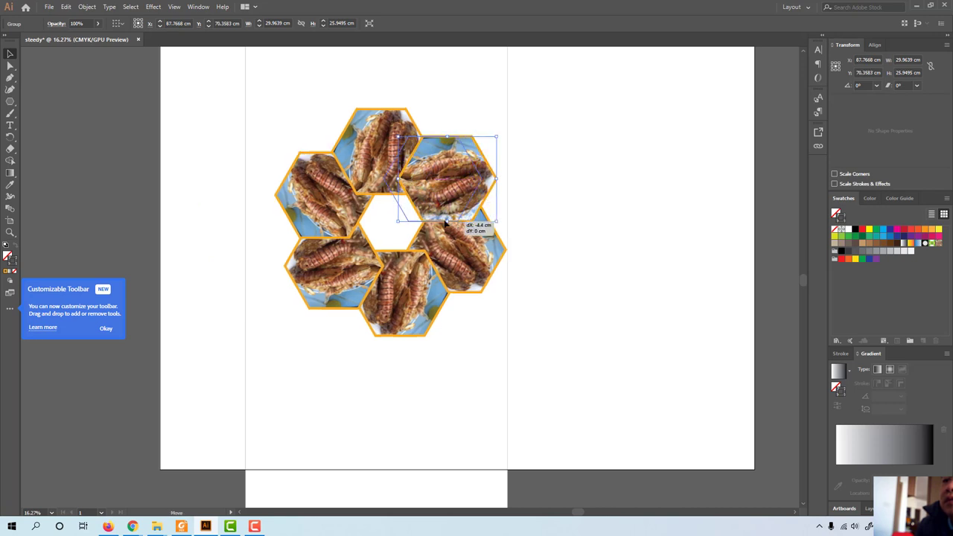
pyautogui.click(535, 292)
pyautogui.scroll(3, 535, 290)
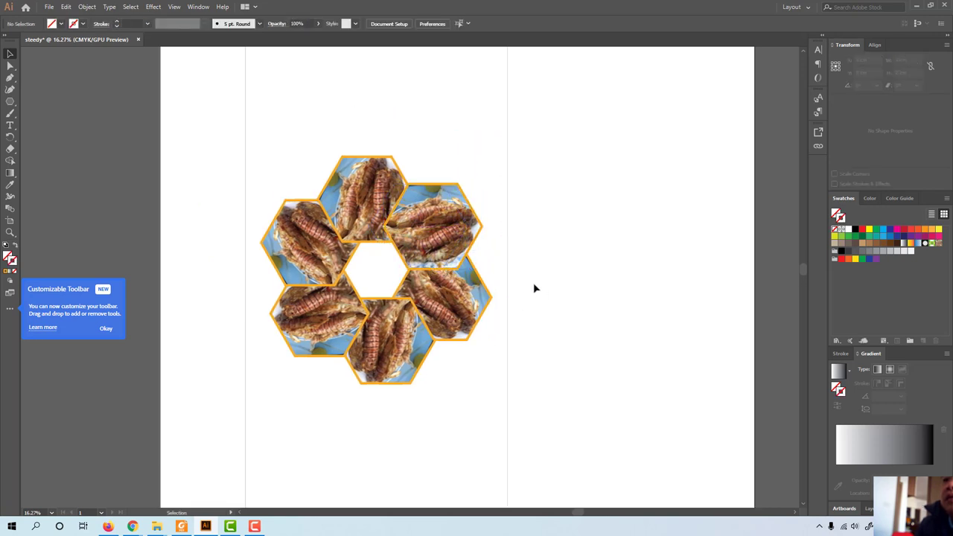
pyautogui.scroll(-2, 535, 287)
pyautogui.scroll(-1, 538, 286)
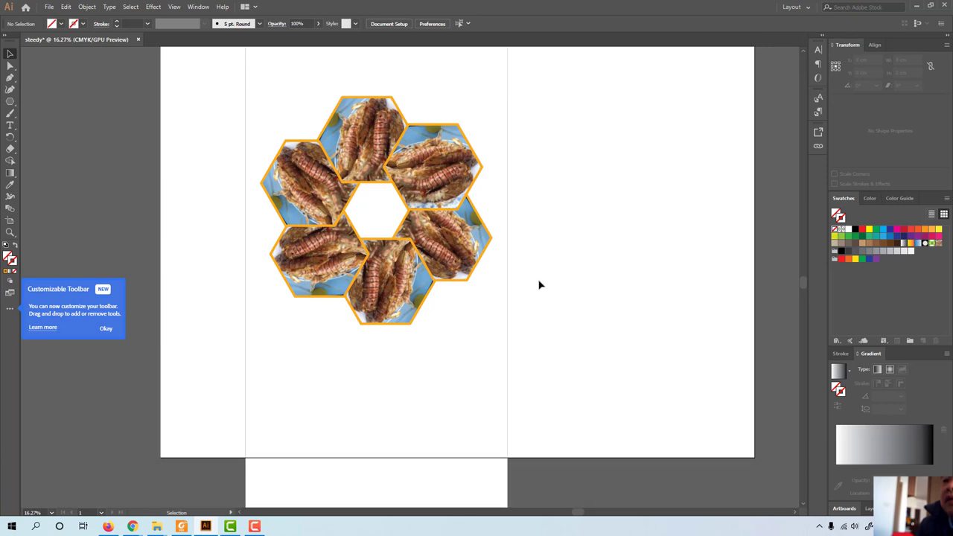
pyautogui.scroll(-1, 540, 285)
pyautogui.scroll(2, 541, 285)
pyautogui.scroll(2, 579, 261)
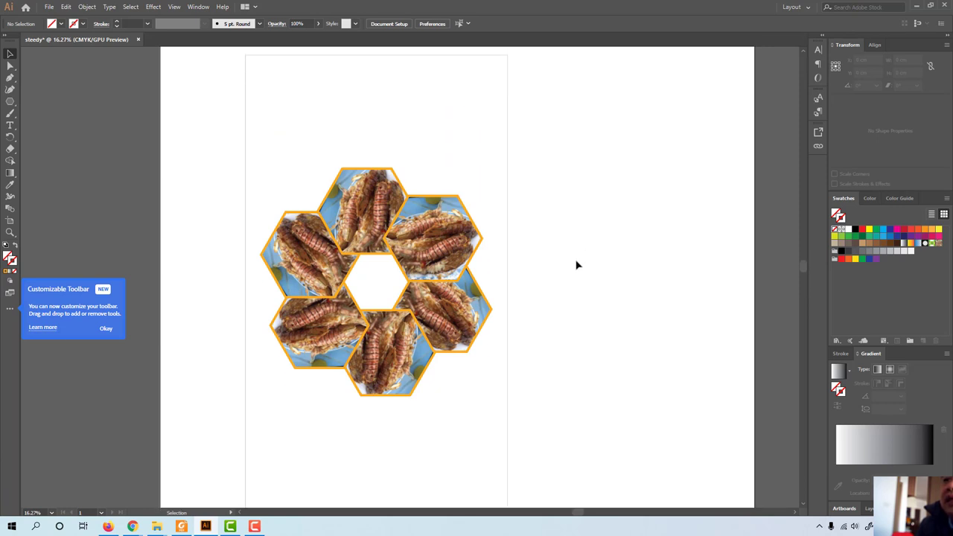
pyautogui.scroll(-1, 336, 139)
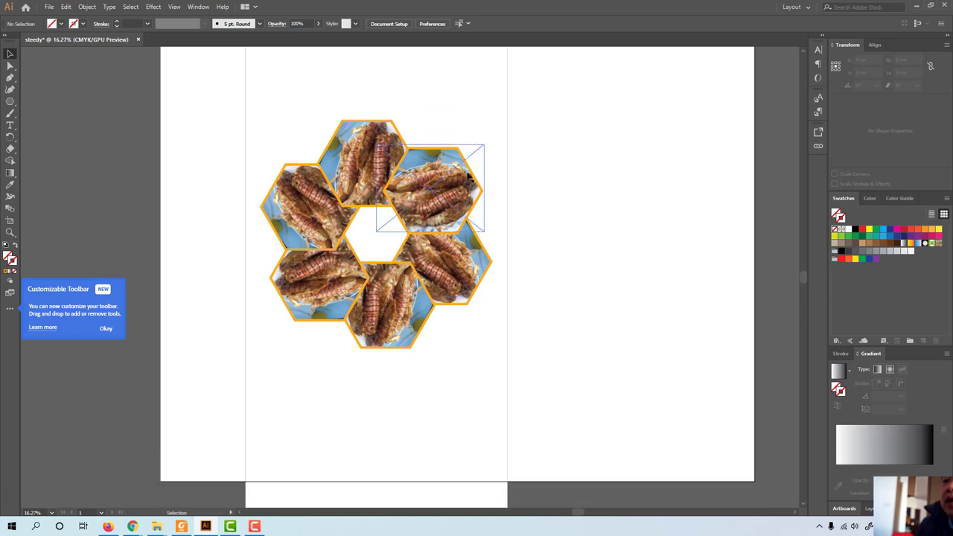
# Step: Nudge the top-right food hexagon slightly down into the ring
pyautogui.click(432, 221)
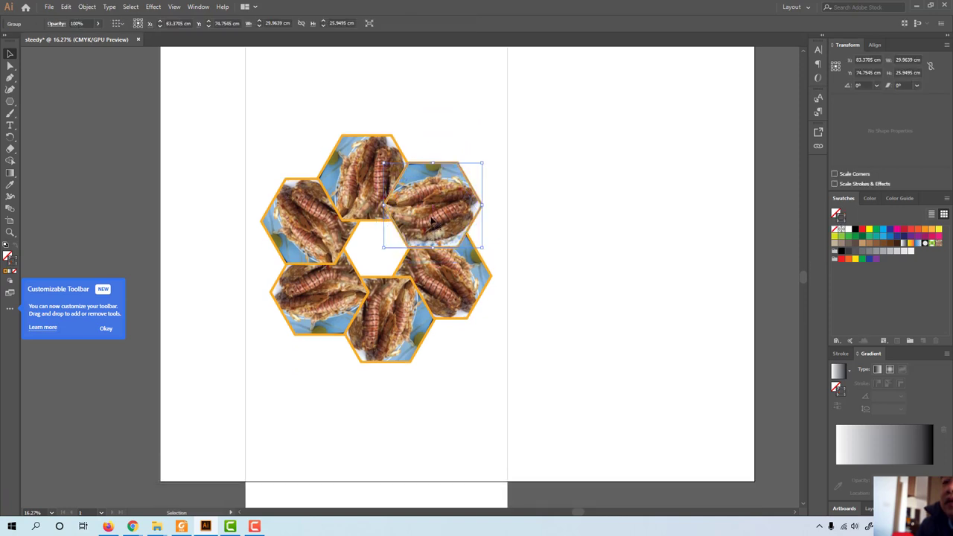
pyautogui.moveTo(433, 221); pyautogui.dragTo(432, 223)
pyautogui.scroll(1, 432, 223)
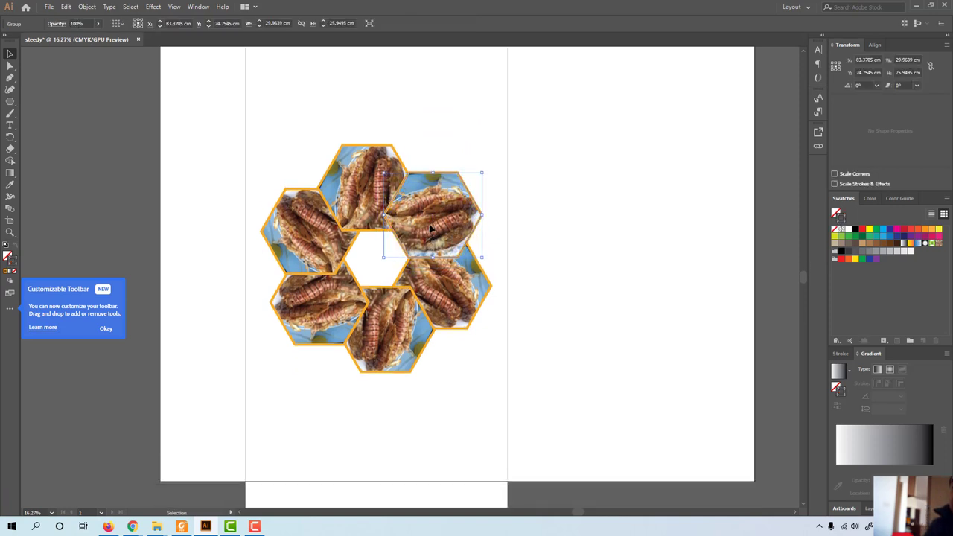
pyautogui.scroll(2, 441, 213)
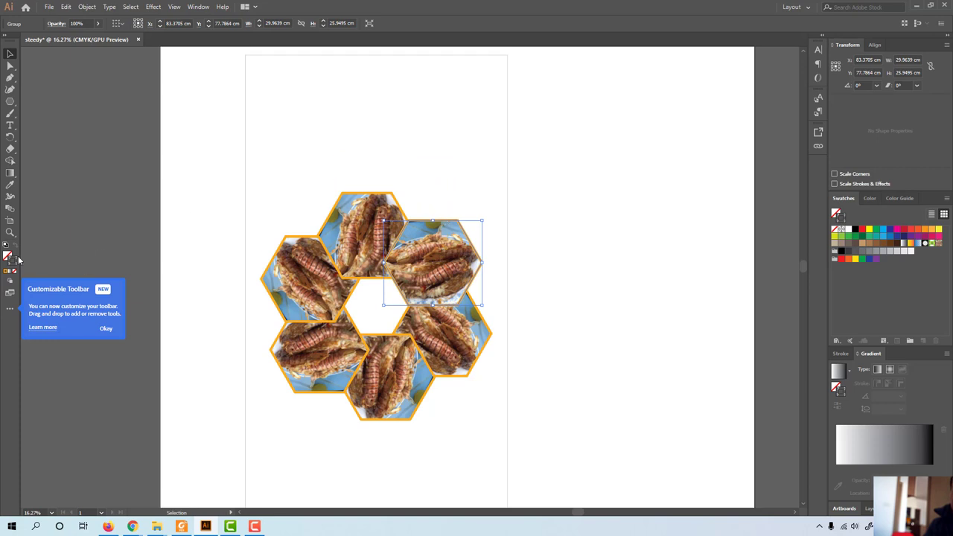
pyautogui.click(592, 151)
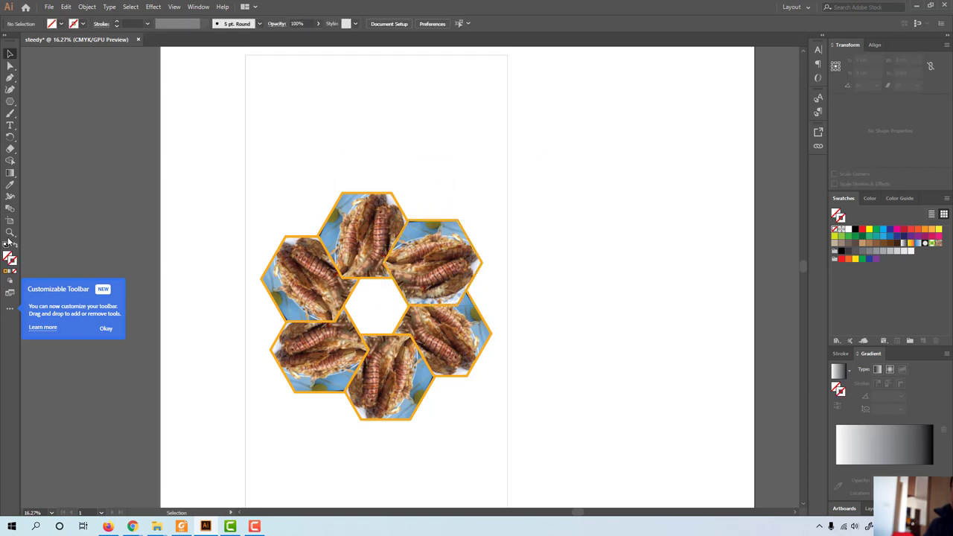
# Step: Pull the artboard's right and left edges in to an 80 cm width
pyautogui.click(10, 222)
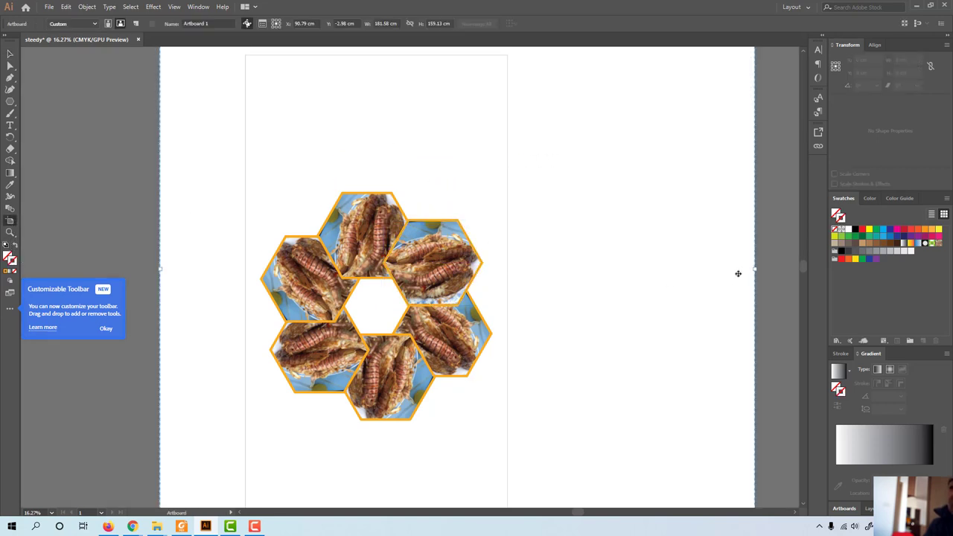
pyautogui.moveTo(757, 270); pyautogui.dragTo(508, 268)
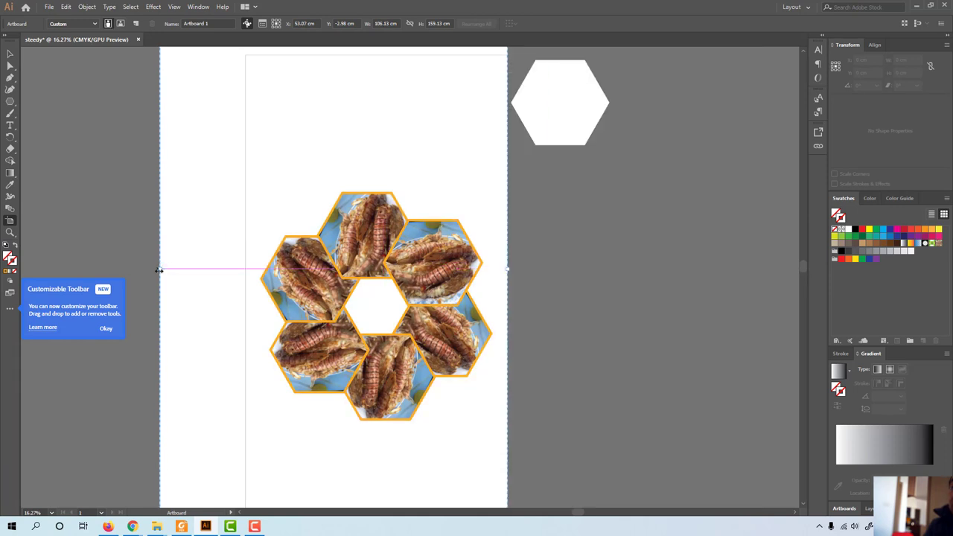
pyautogui.moveTo(160, 268); pyautogui.dragTo(173, 268)
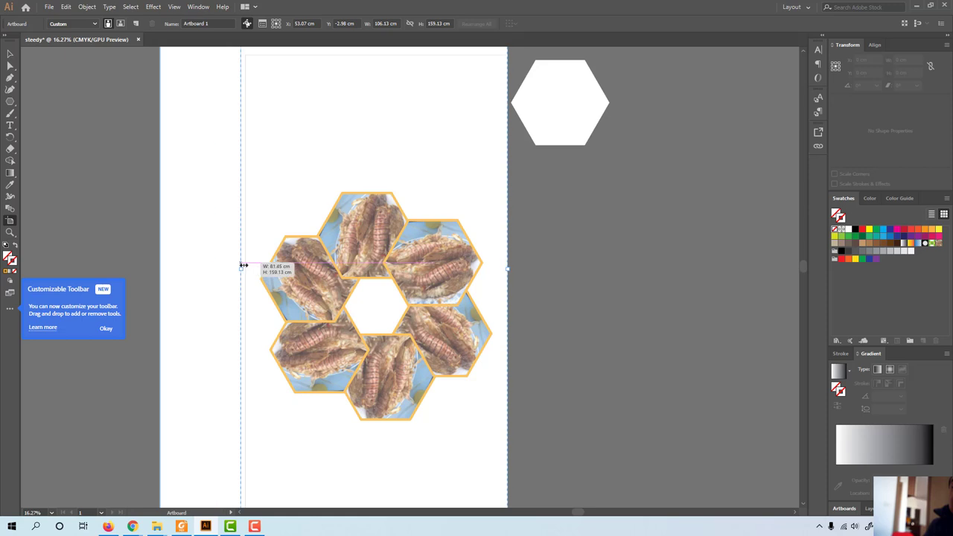
pyautogui.moveTo(224, 267); pyautogui.dragTo(247, 267)
# Step: Adjust the artboard's top and bottom edges for a 160.7 cm height
pyautogui.scroll(-1, 376, 161)
pyautogui.scroll(1, 376, 161)
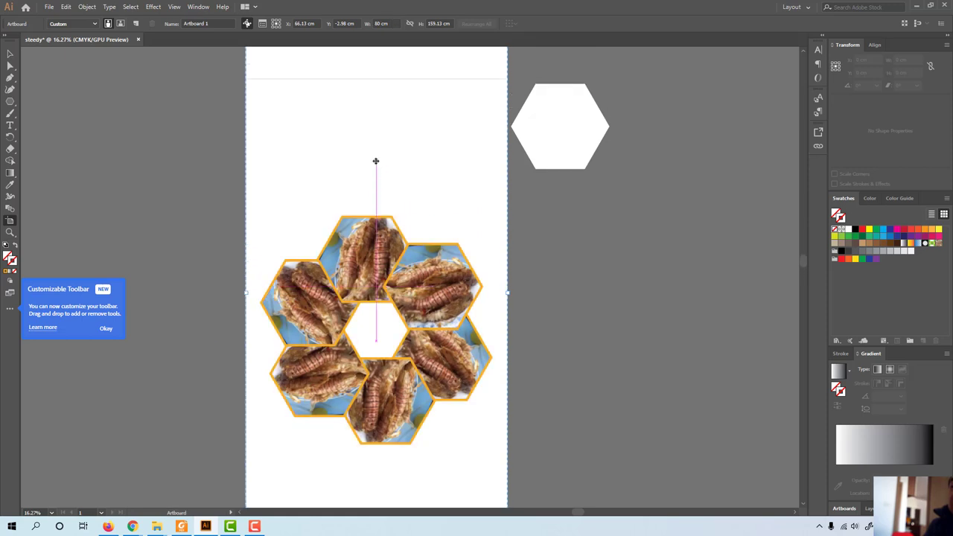
pyautogui.scroll(2, 375, 159)
pyautogui.moveTo(378, 69); pyautogui.dragTo(377, 115)
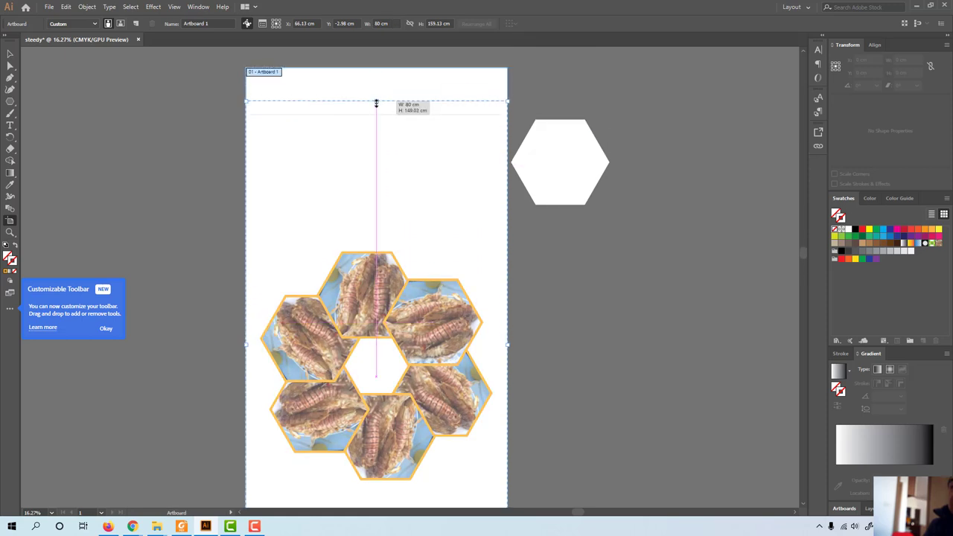
pyautogui.scroll(-2, 487, 281)
pyautogui.scroll(-4, 487, 280)
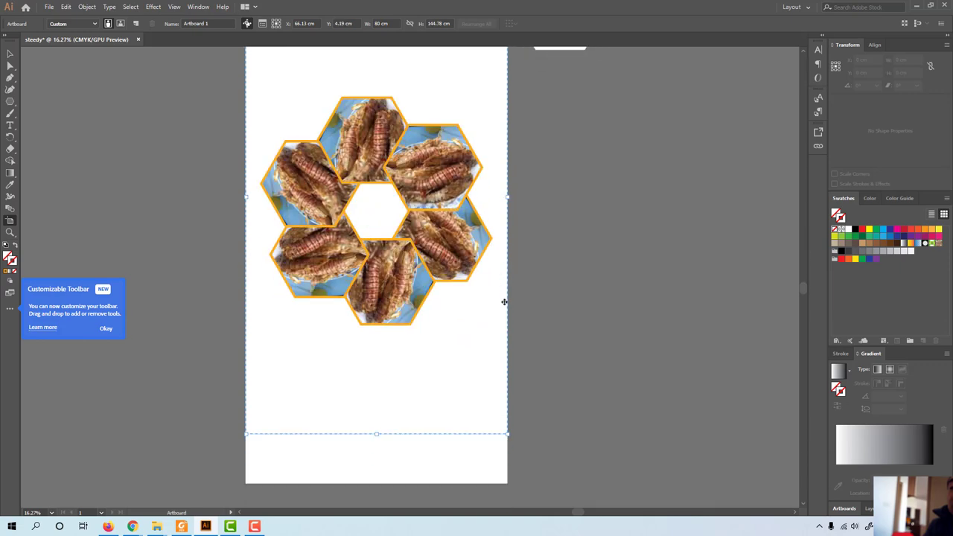
pyautogui.scroll(-2, 418, 357)
pyautogui.moveTo(376, 435); pyautogui.dragTo(379, 388)
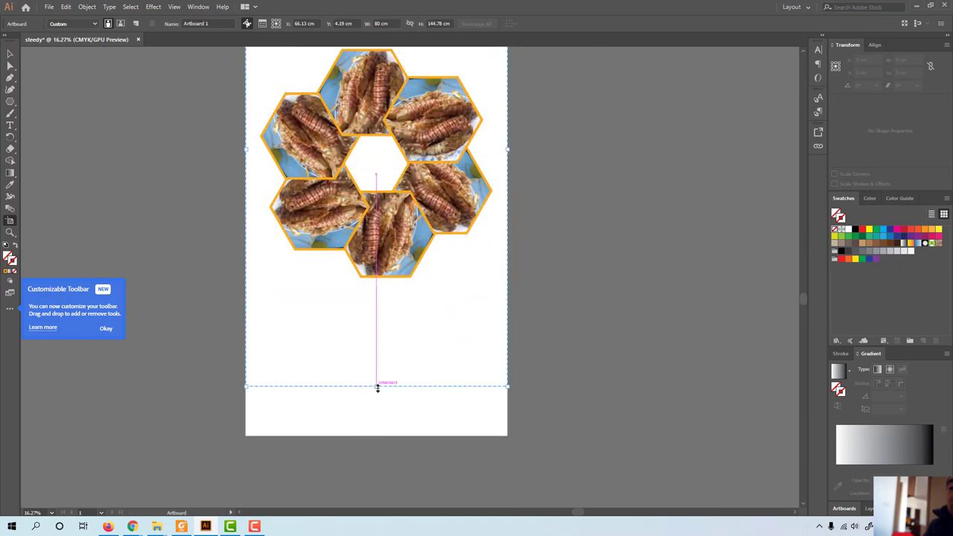
pyautogui.moveTo(378, 388); pyautogui.dragTo(374, 437)
pyautogui.scroll(1, 549, 306)
pyautogui.scroll(4, 552, 294)
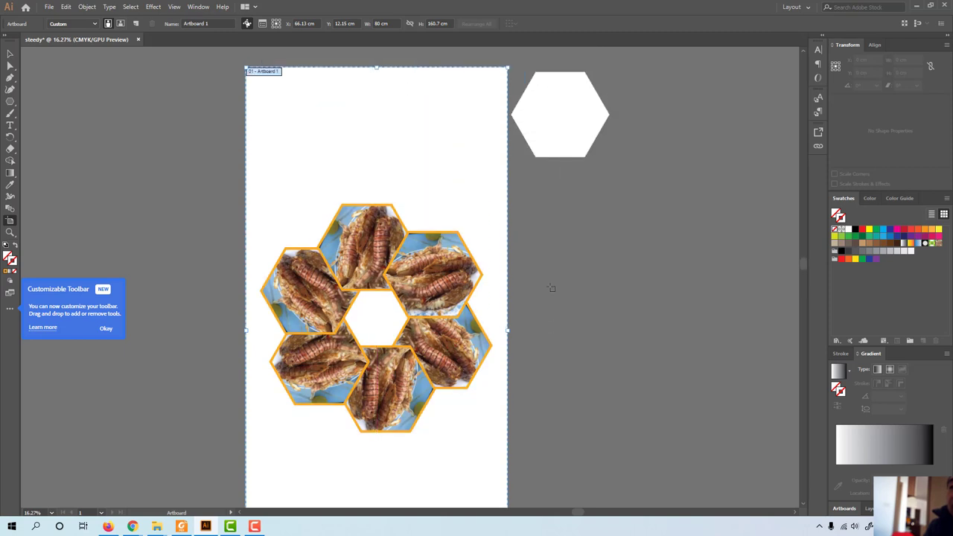
# Step: Delete the spare white hexagon beside the artboard
pyautogui.click(9, 53)
pyautogui.click(573, 84)
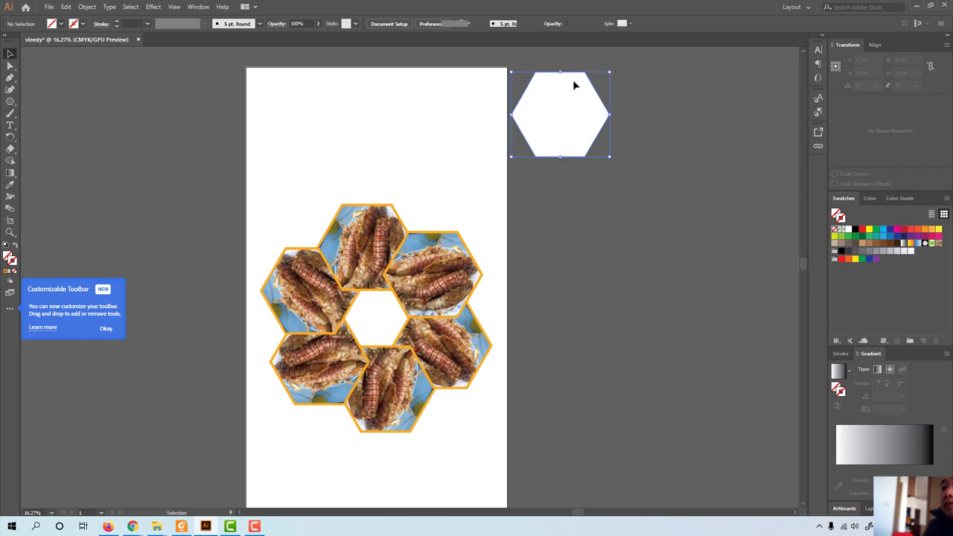
pyautogui.press('Delete')
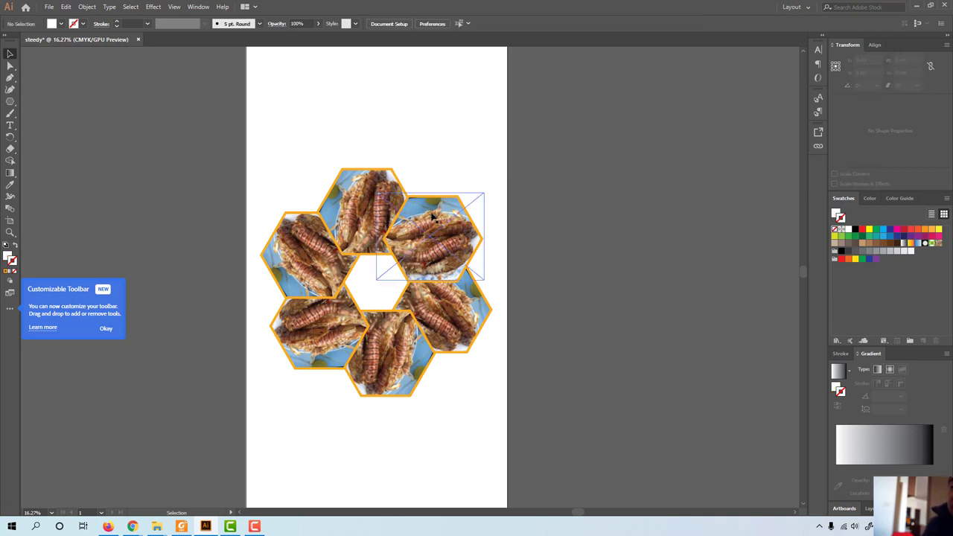
pyautogui.click(432, 212)
pyautogui.scroll(1, 432, 216)
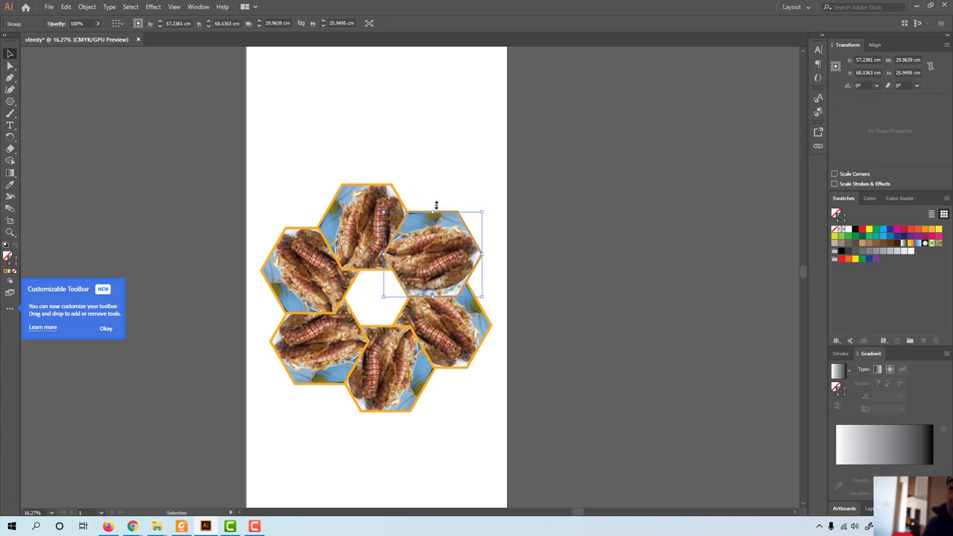
pyautogui.click(598, 202)
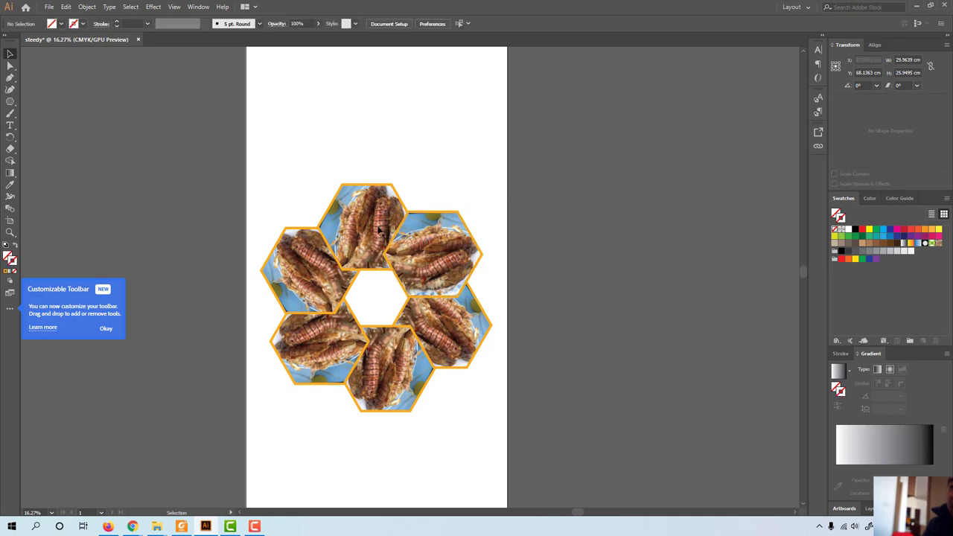
pyautogui.scroll(2, 369, 187)
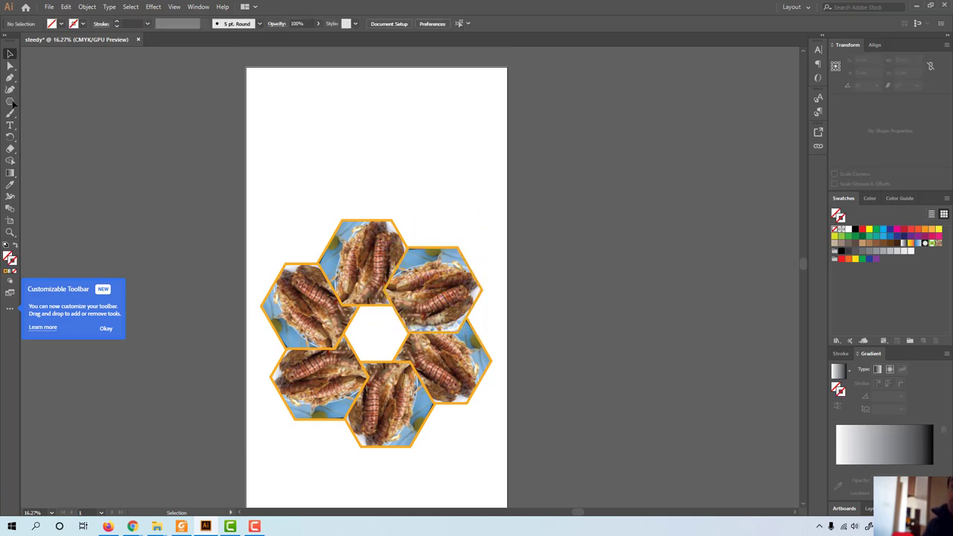
# Step: Draw a curved pen path from the artboard's left edge to its upper-right edge, stroked red
pyautogui.click(9, 79)
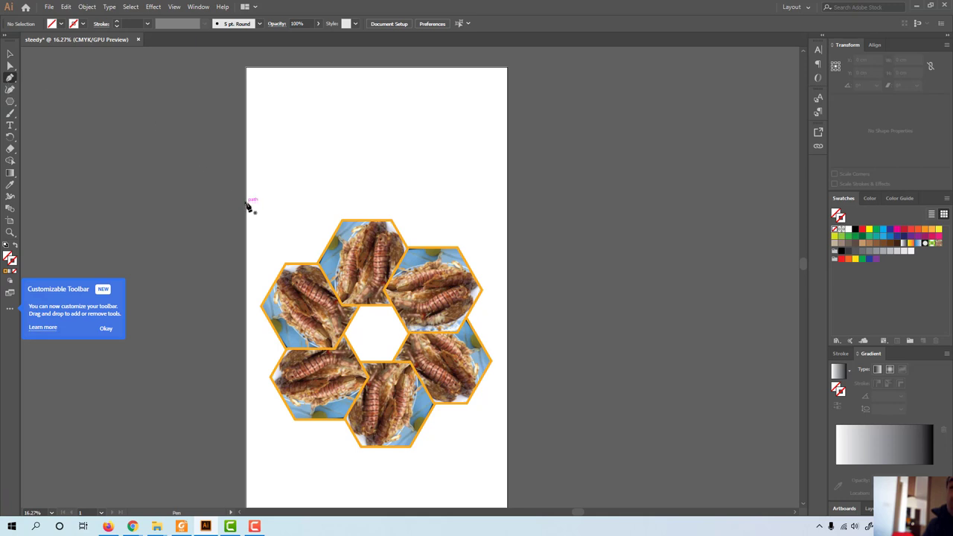
pyautogui.click(247, 202)
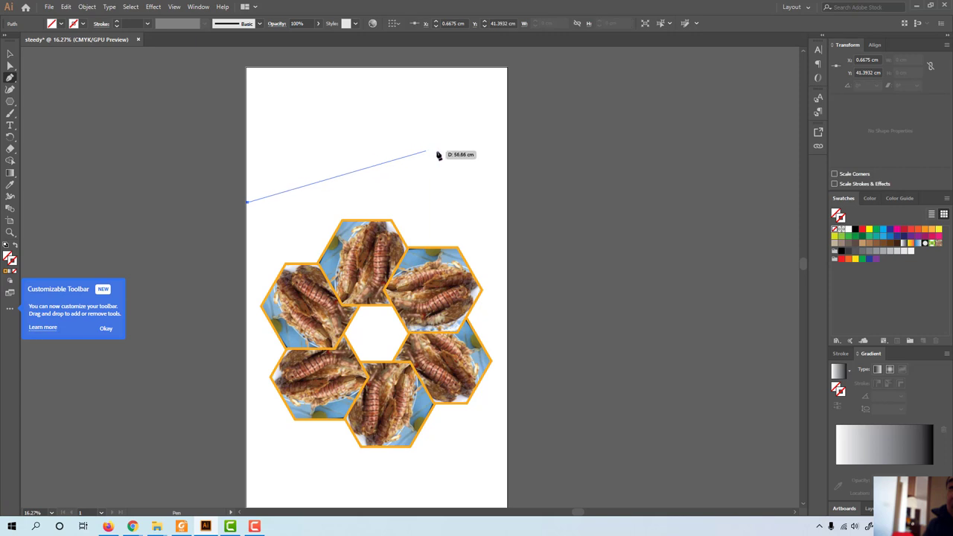
pyautogui.moveTo(506, 148); pyautogui.dragTo(647, 137)
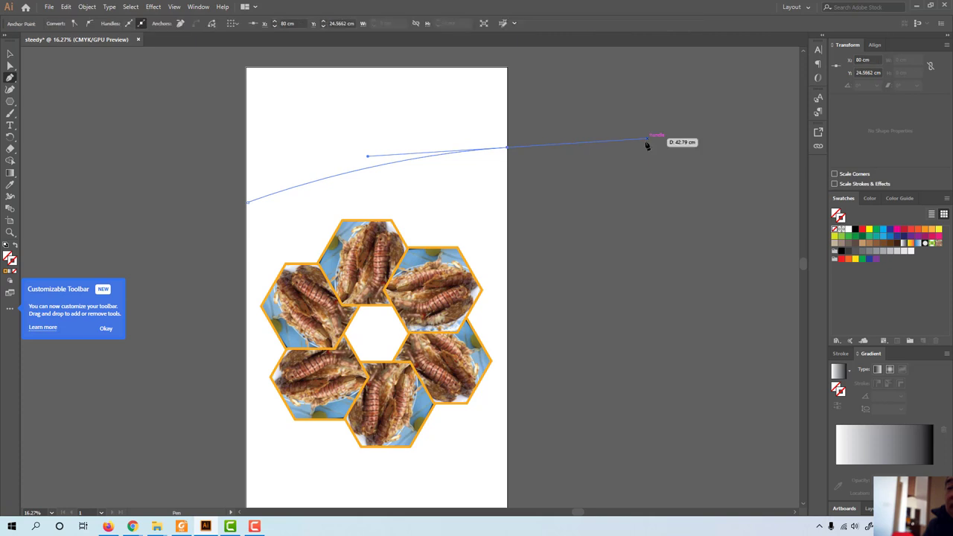
pyautogui.click(508, 148)
pyautogui.scroll(-1, 560, 237)
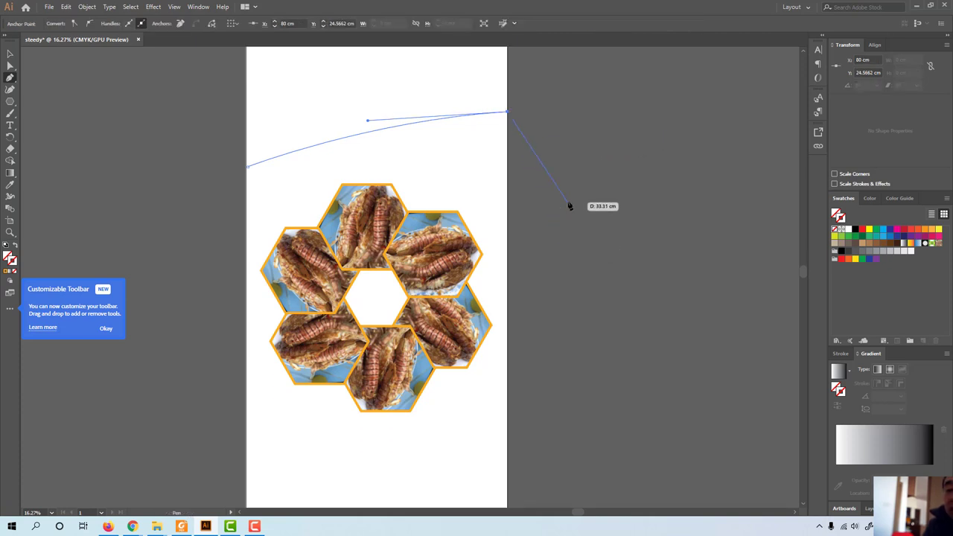
pyautogui.scroll(-1, 572, 206)
pyautogui.scroll(3, 573, 207)
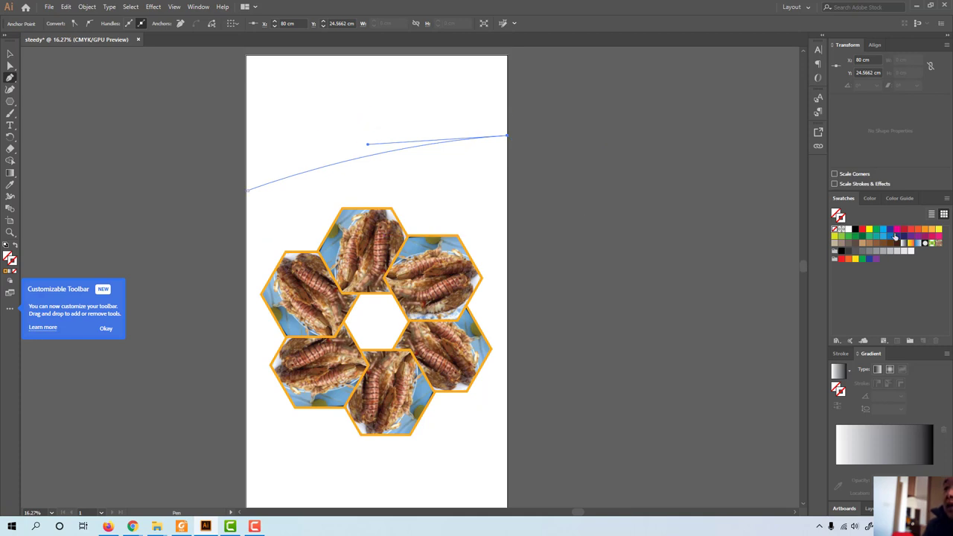
pyautogui.click(905, 230)
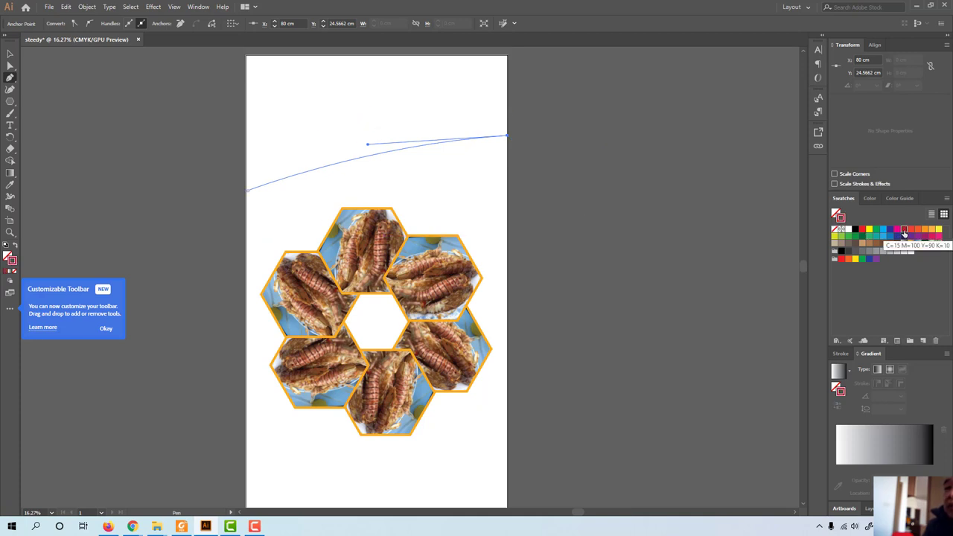
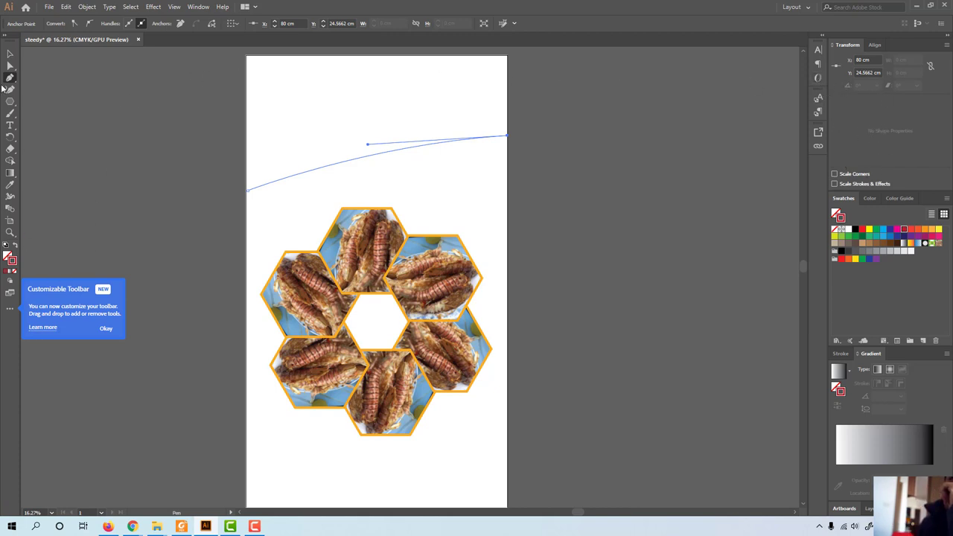
# Step: Colour the selected curve orange #BC9020 with the colour picker
pyautogui.click(9, 54)
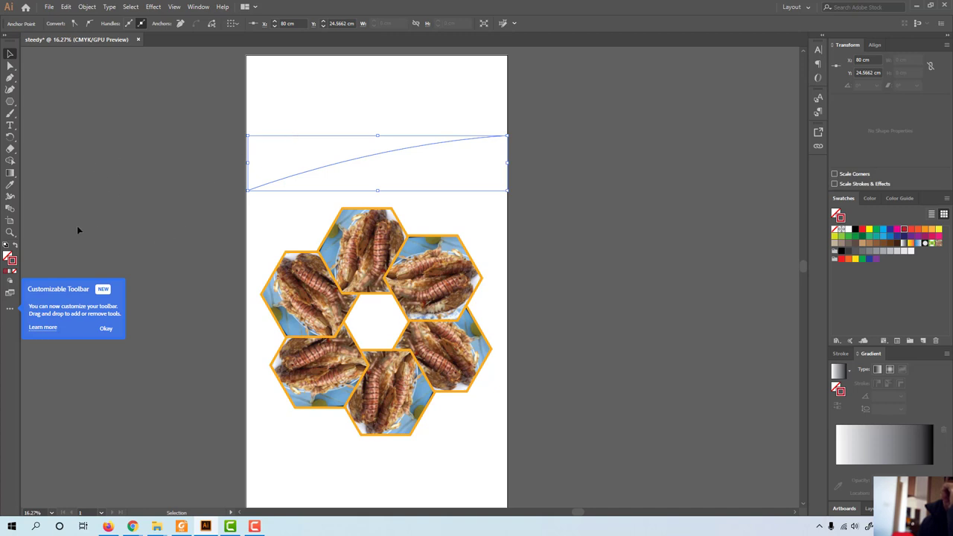
pyautogui.doubleClick(11, 260)
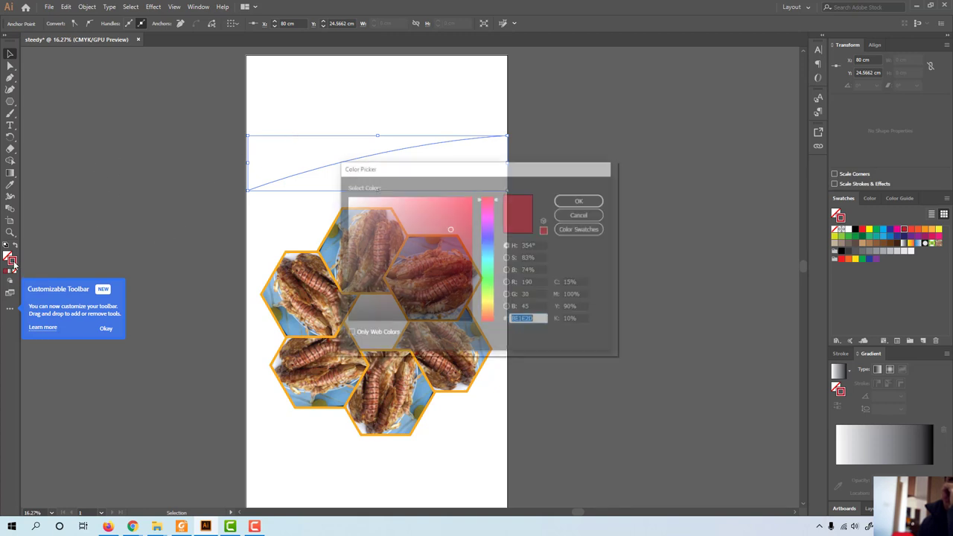
pyautogui.click(488, 308)
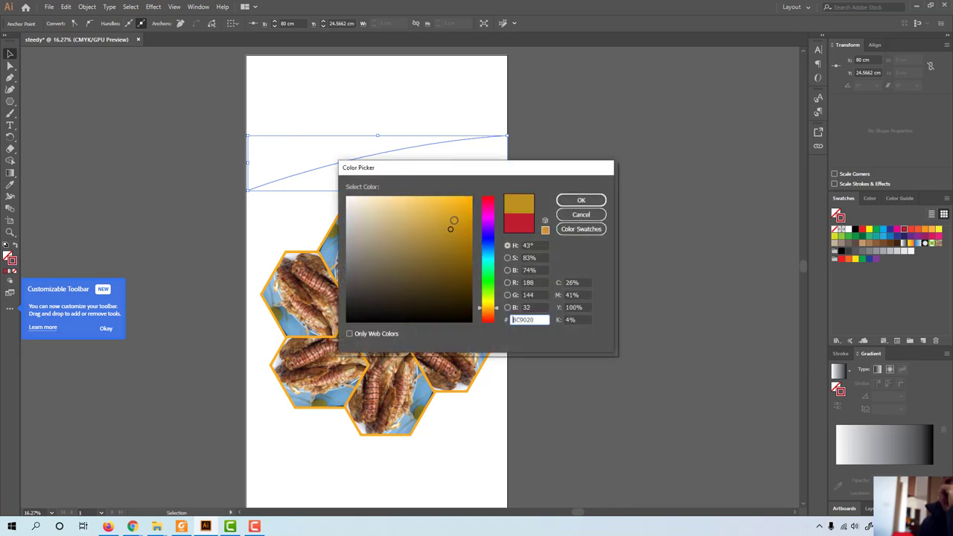
pyautogui.click(581, 200)
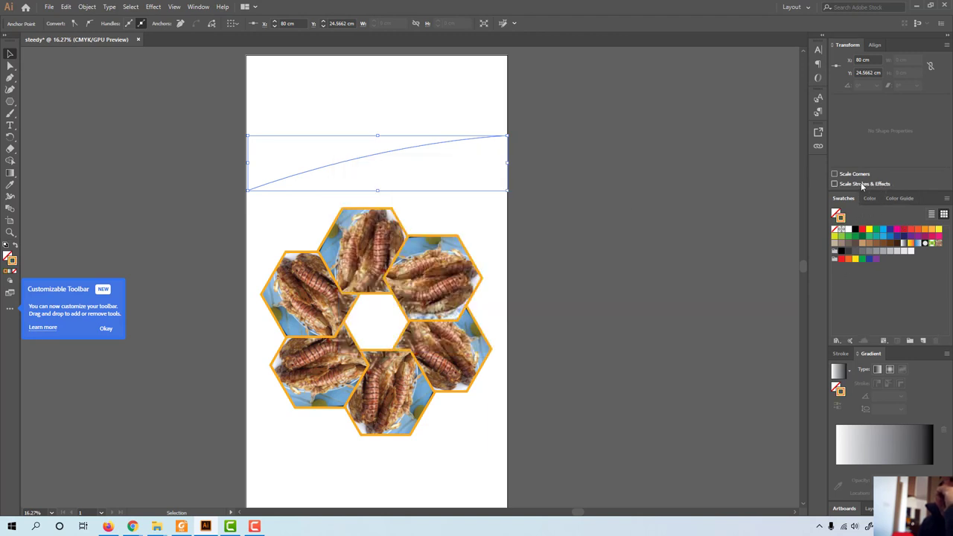
# Step: Turn off Scale Strokes & Effects and give the curve a 14 pt stroke weight
pyautogui.click(835, 184)
pyautogui.click(841, 354)
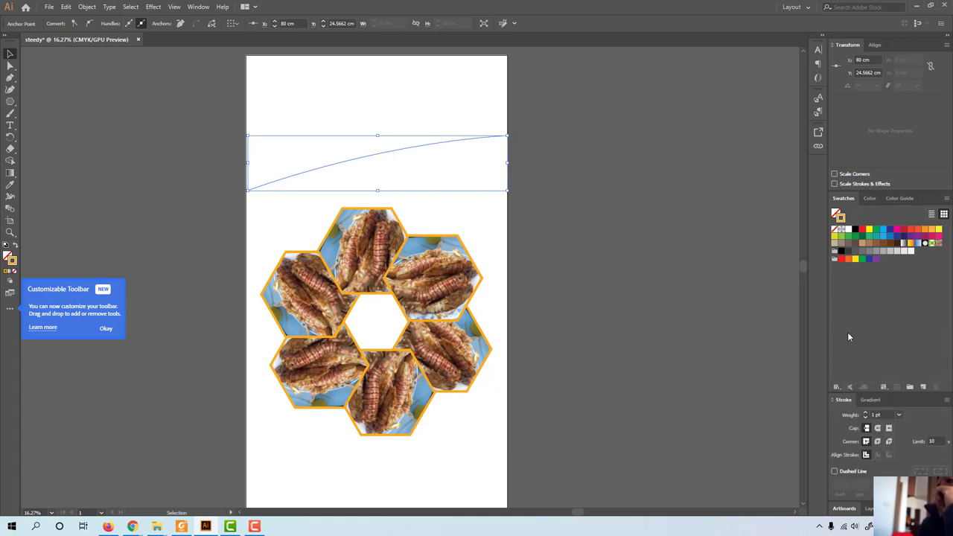
pyautogui.click(899, 417)
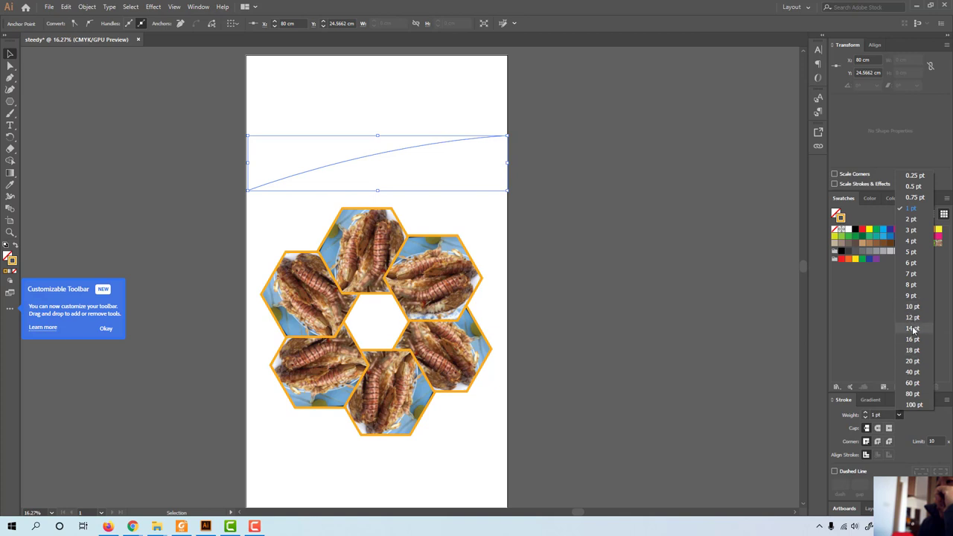
pyautogui.click(913, 329)
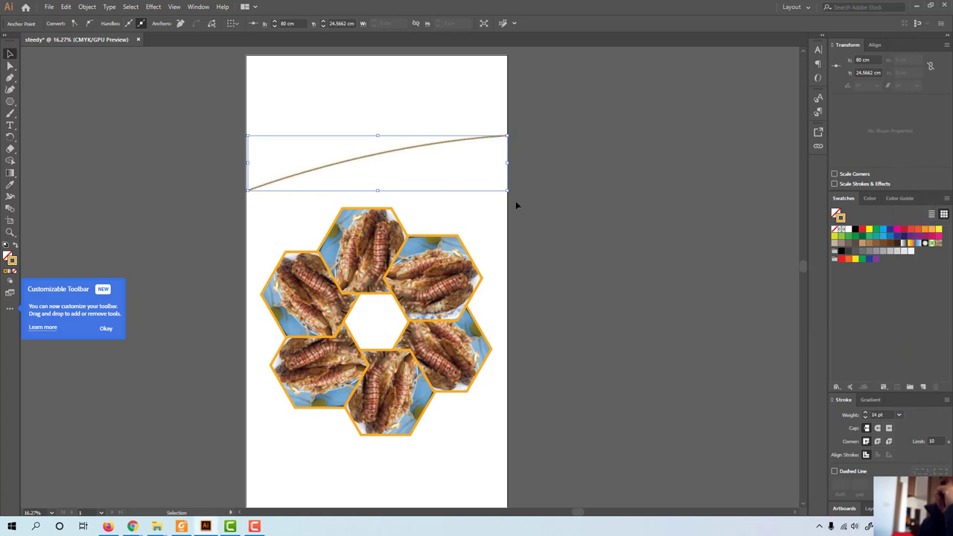
pyautogui.click(147, 144)
pyautogui.scroll(-3, 213, 183)
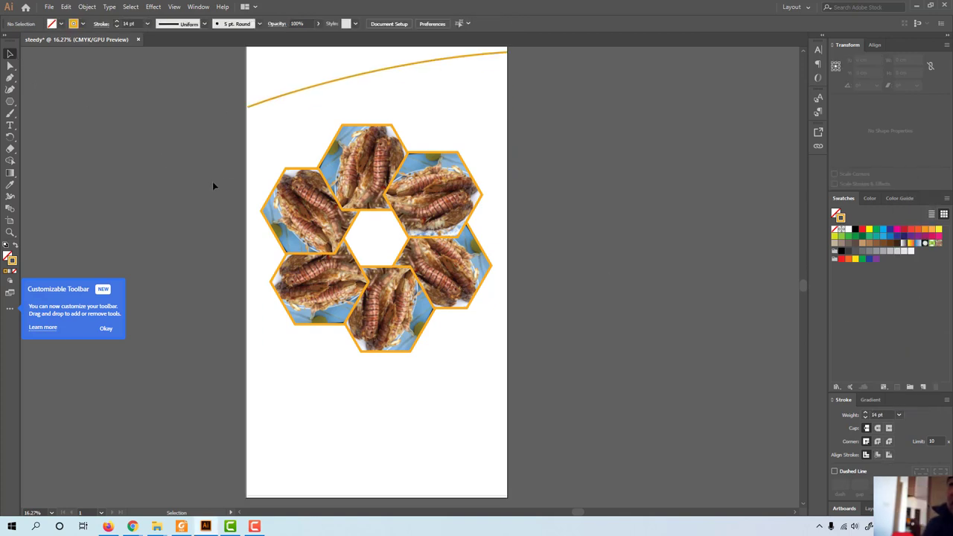
# Step: Drag a copy of the orange curve straight down to the page bottom, dismissing the Global Edit tour
pyautogui.moveTo(309, 115); pyautogui.dragTo(315, 457)
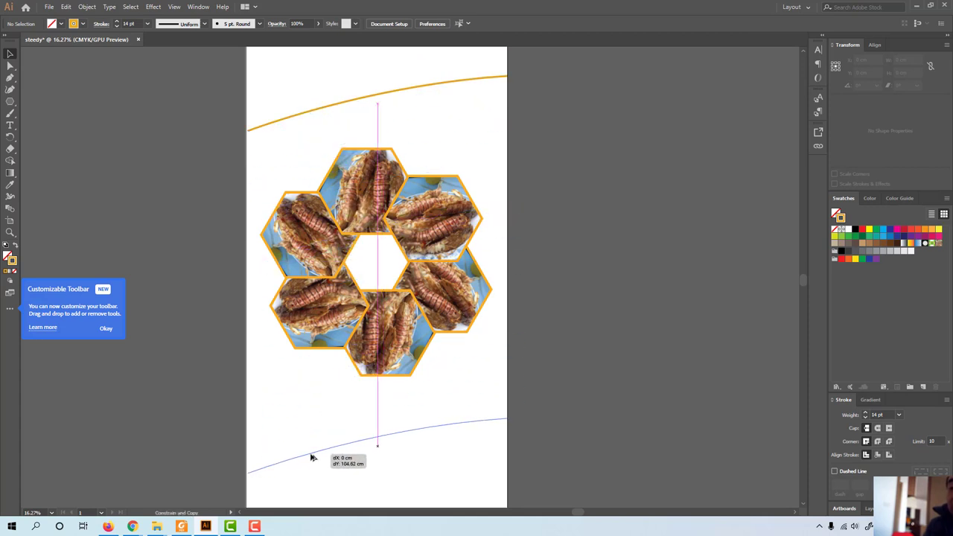
pyautogui.moveTo(314, 460); pyautogui.dragTo(302, 434)
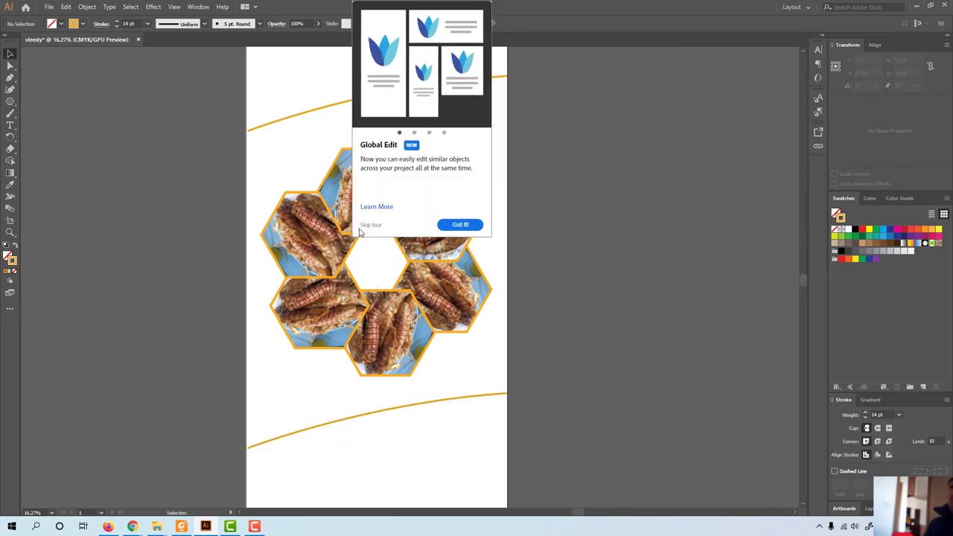
pyautogui.click(359, 231)
# Step: Nudge the hexagon collage group up by a few pixels
pyautogui.scroll(-1, 595, 275)
pyautogui.scroll(3, 596, 280)
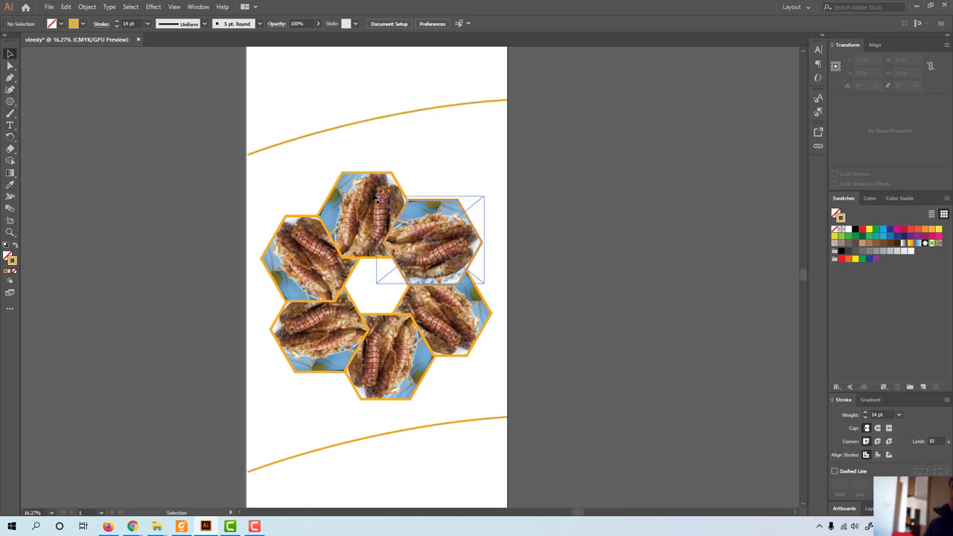
pyautogui.scroll(-1, 521, 202)
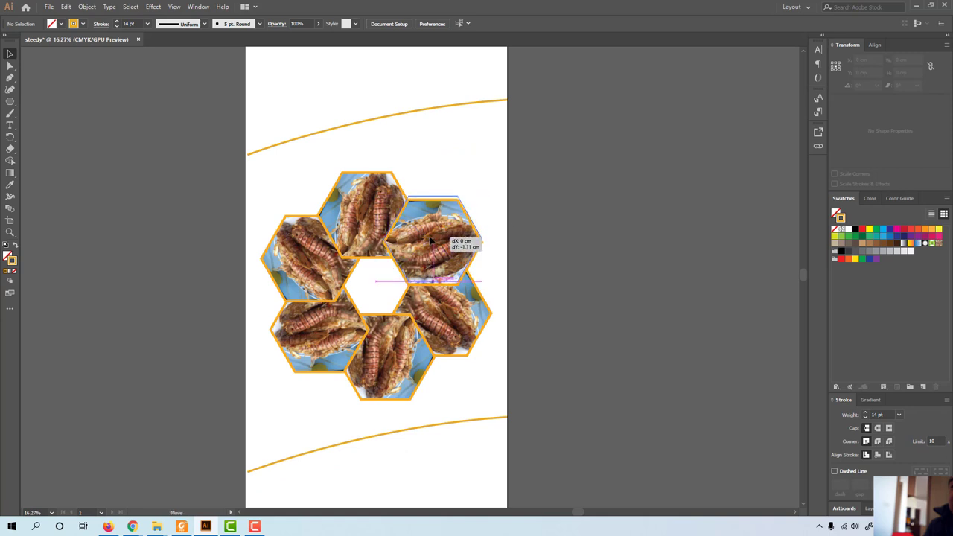
pyautogui.moveTo(431, 246); pyautogui.dragTo(430, 242)
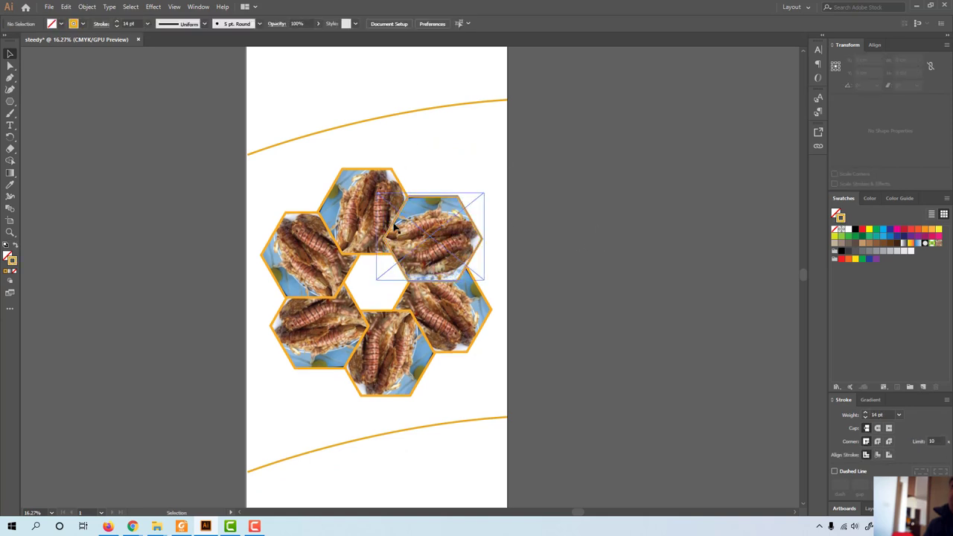
# Step: Open the Links panel as an enlarged floating panel, then close it
pyautogui.click(198, 9)
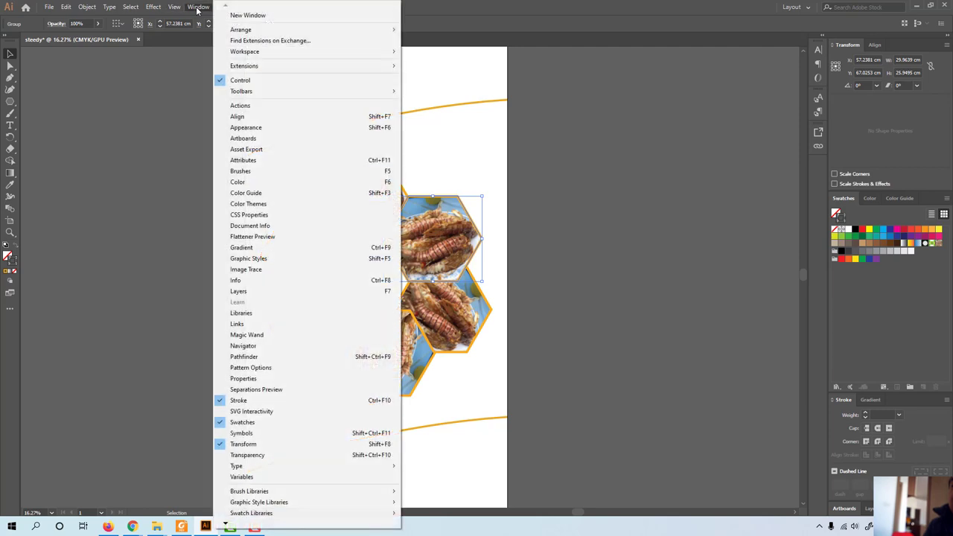
pyautogui.click(253, 325)
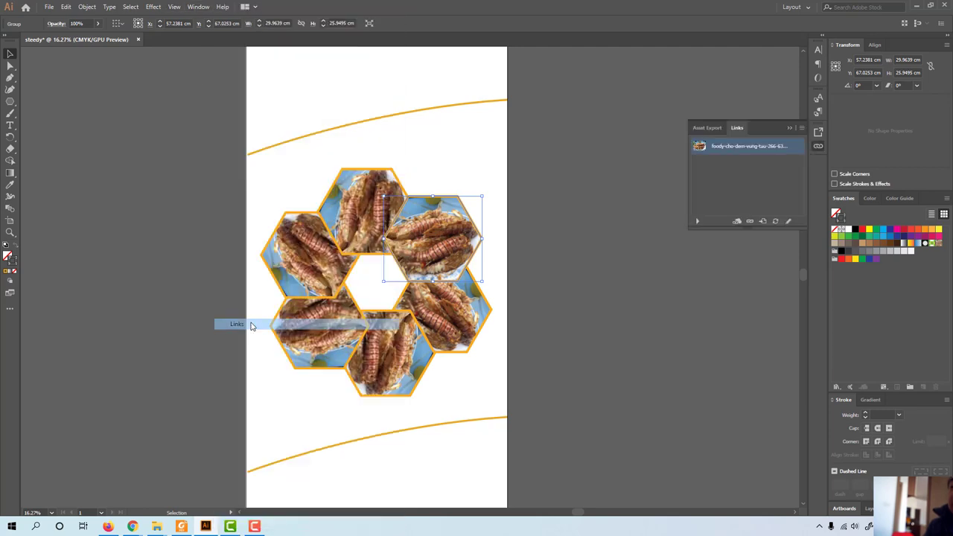
pyautogui.moveTo(767, 131); pyautogui.dragTo(688, 110)
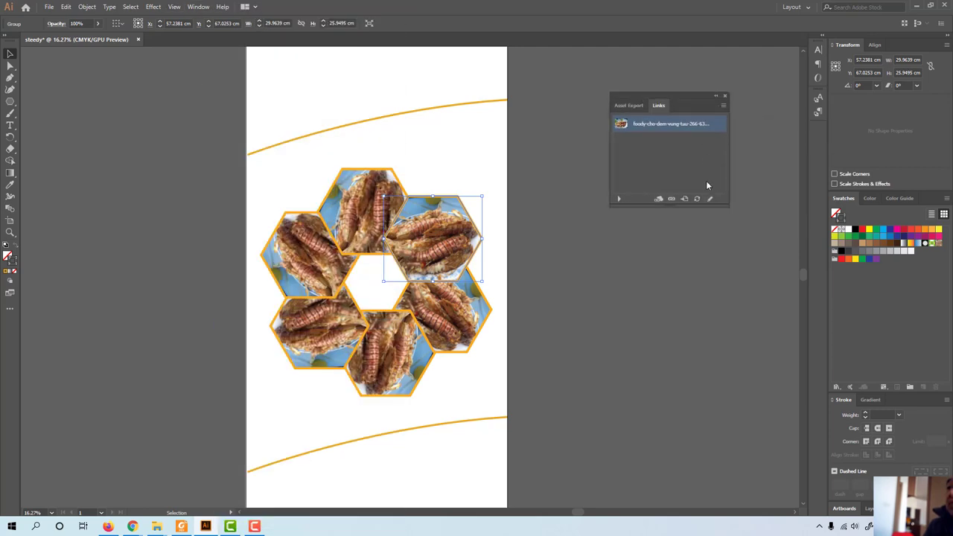
pyautogui.moveTo(727, 225); pyautogui.dragTo(748, 289)
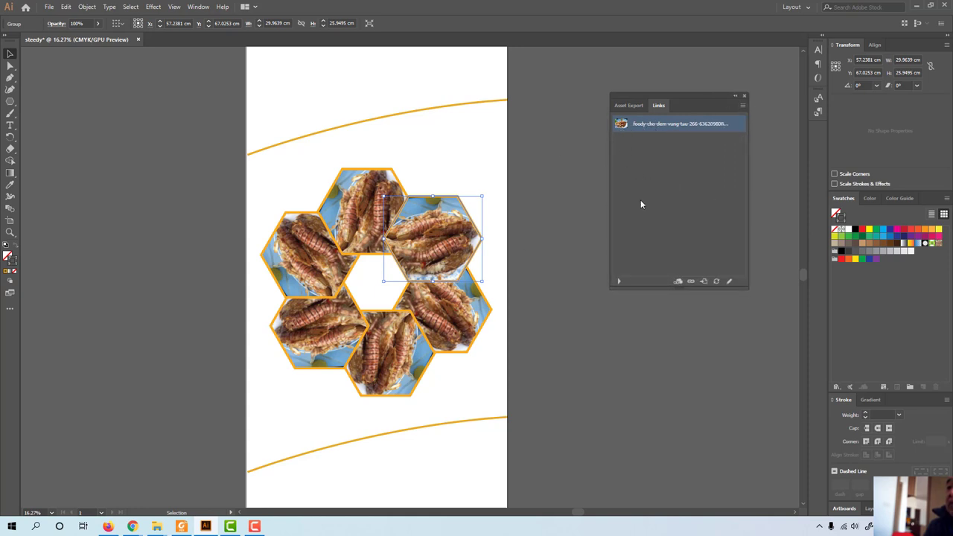
pyautogui.click(744, 96)
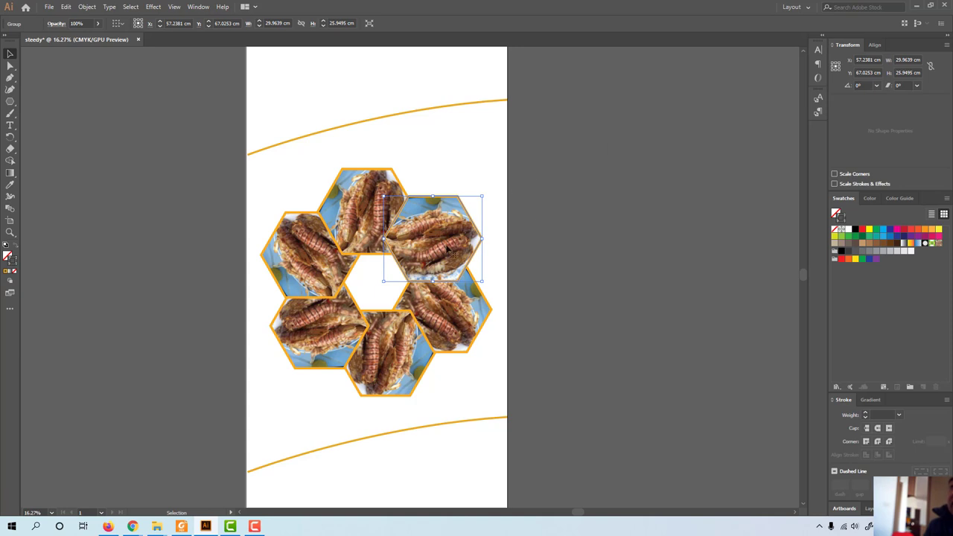
# Step: Apply Expand Appearance to the hexagon collage group and deselect it
pyautogui.click(97, 9)
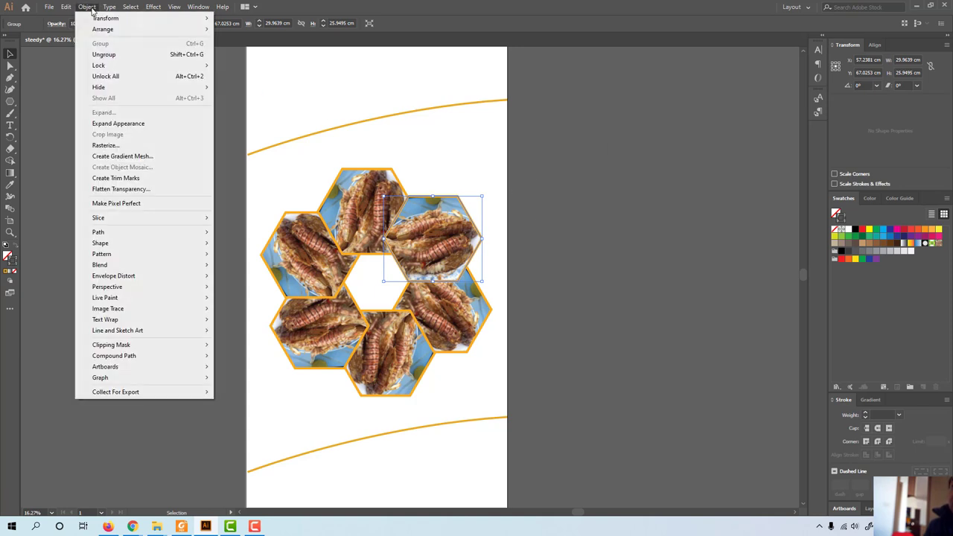
pyautogui.click(111, 122)
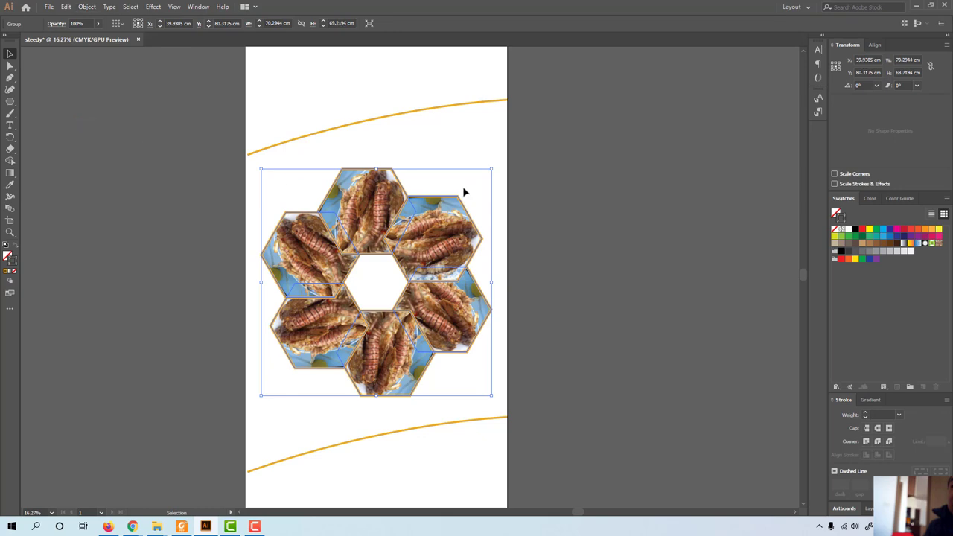
pyautogui.click(587, 206)
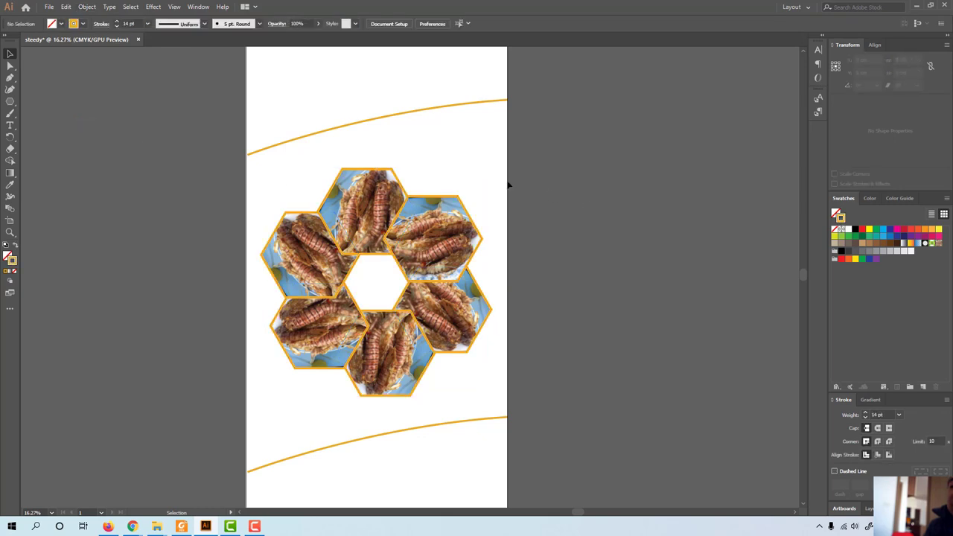
# Step: Relink the second linked photo to haisanchangchang (1).jpeg
pyautogui.click(197, 7)
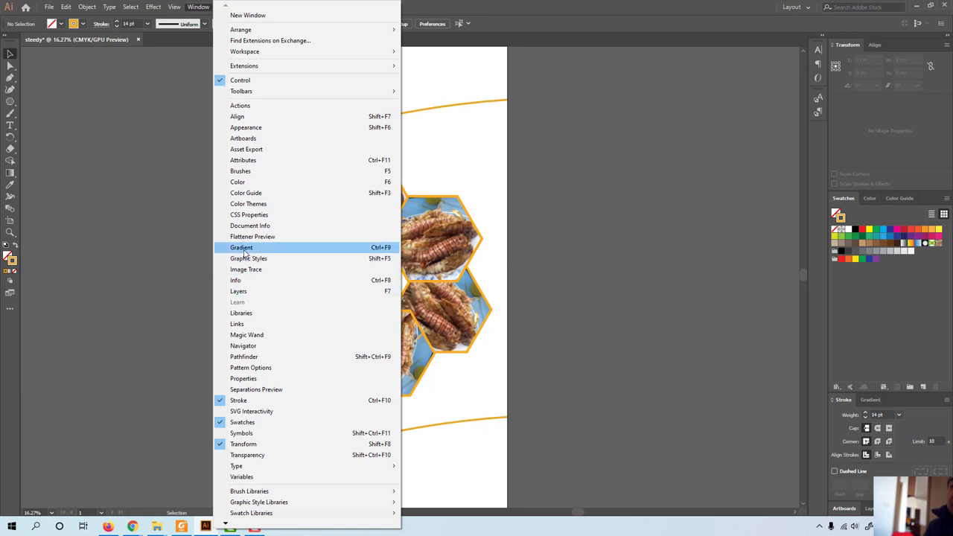
pyautogui.click(238, 324)
pyautogui.click(683, 141)
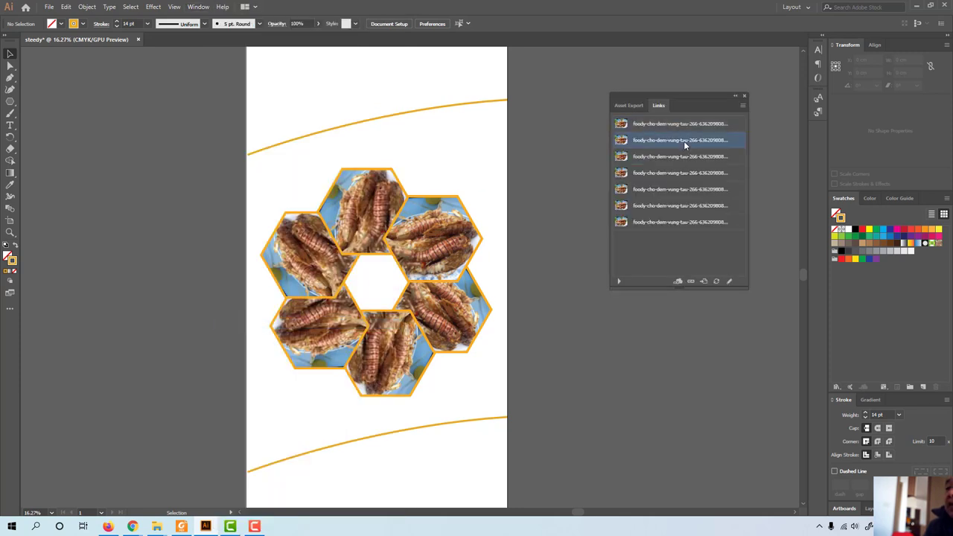
pyautogui.click(742, 106)
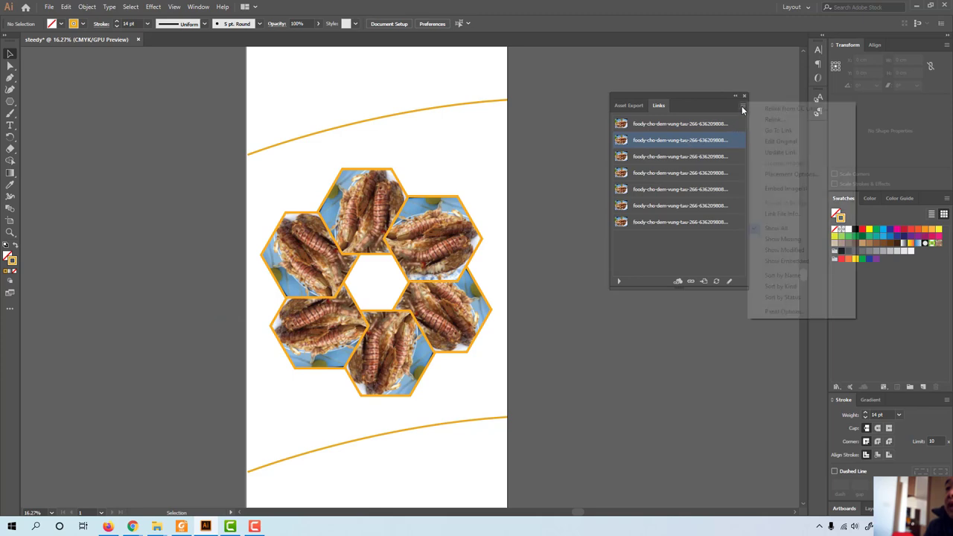
pyautogui.click(774, 119)
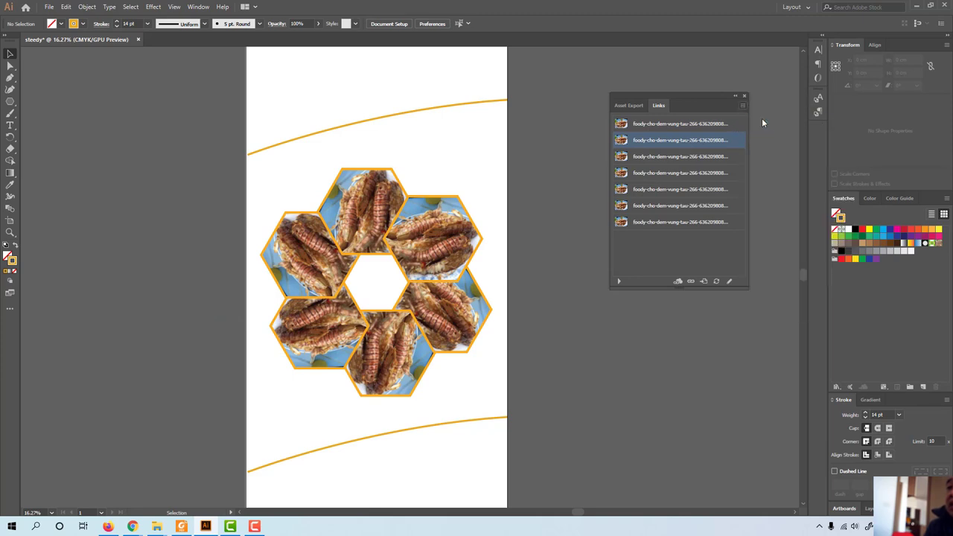
pyautogui.click(378, 93)
# Step: Place haisanchangchang (1).jpeg, then relink the third photo to IMG2314-cf8 (1)
pyautogui.doubleClick(376, 93)
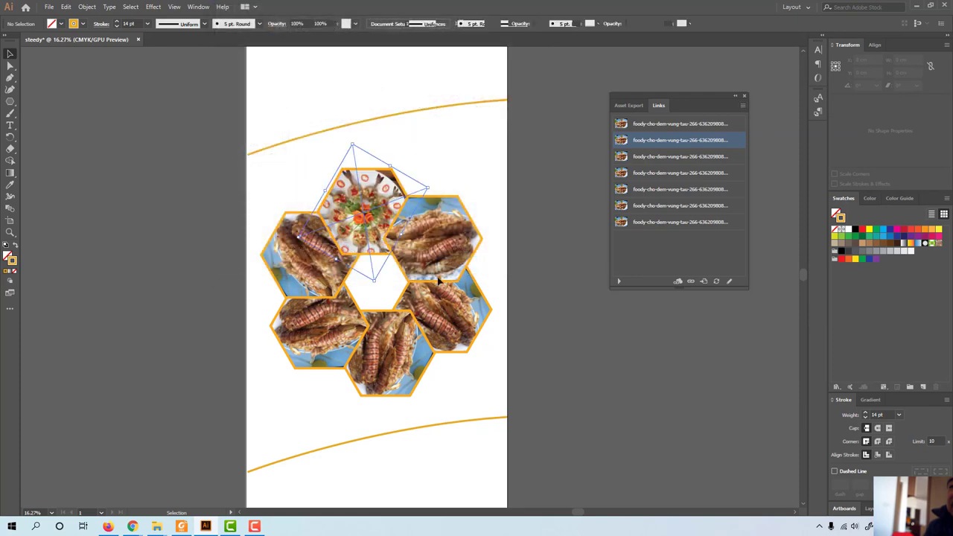
pyautogui.click(697, 158)
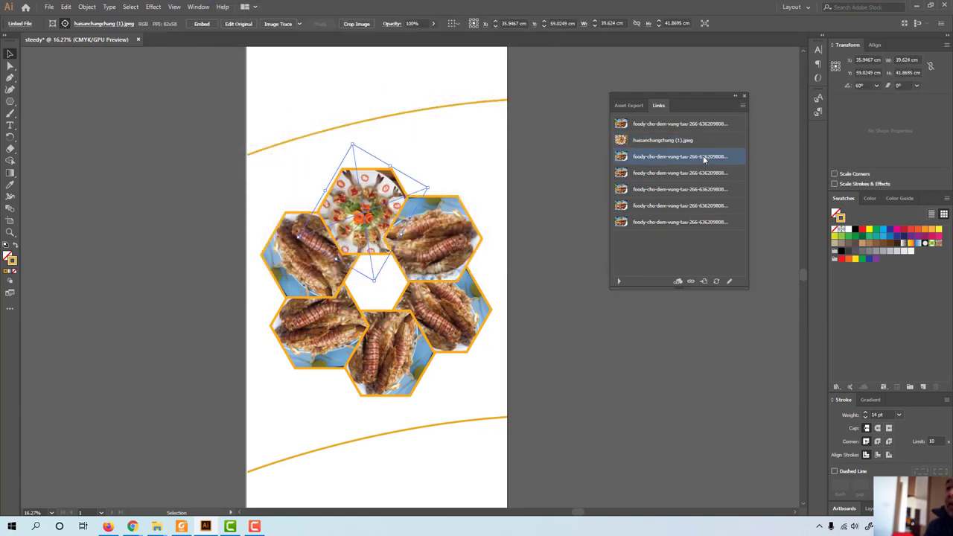
pyautogui.click(742, 105)
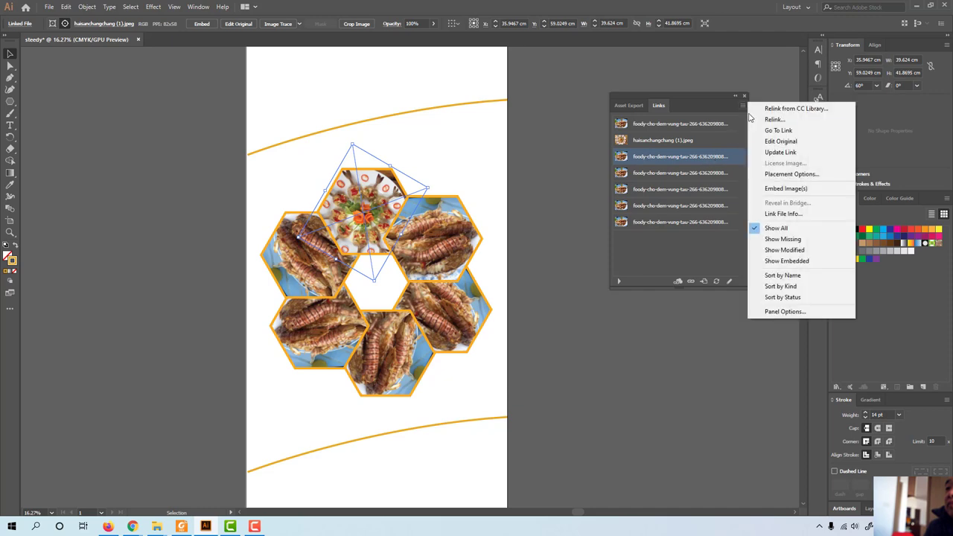
pyautogui.click(771, 119)
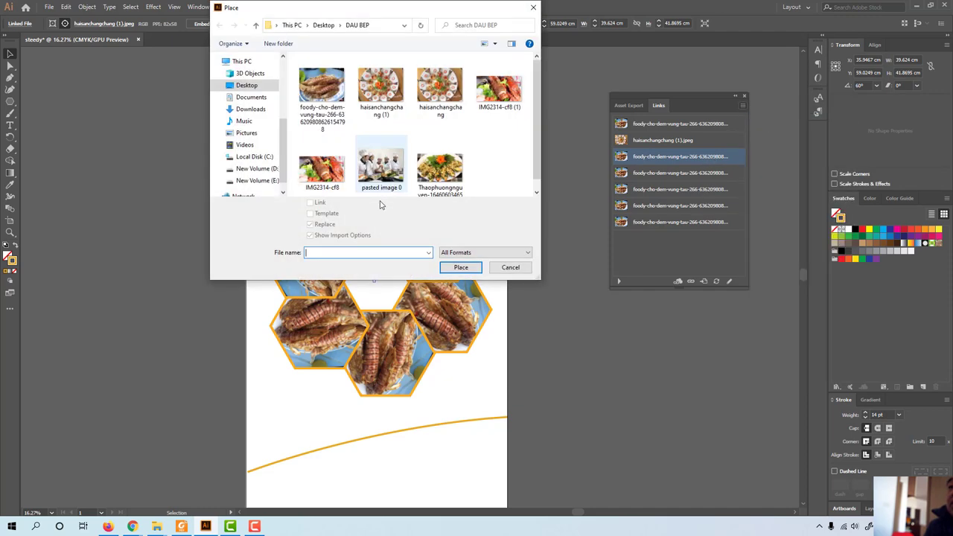
pyautogui.doubleClick(496, 96)
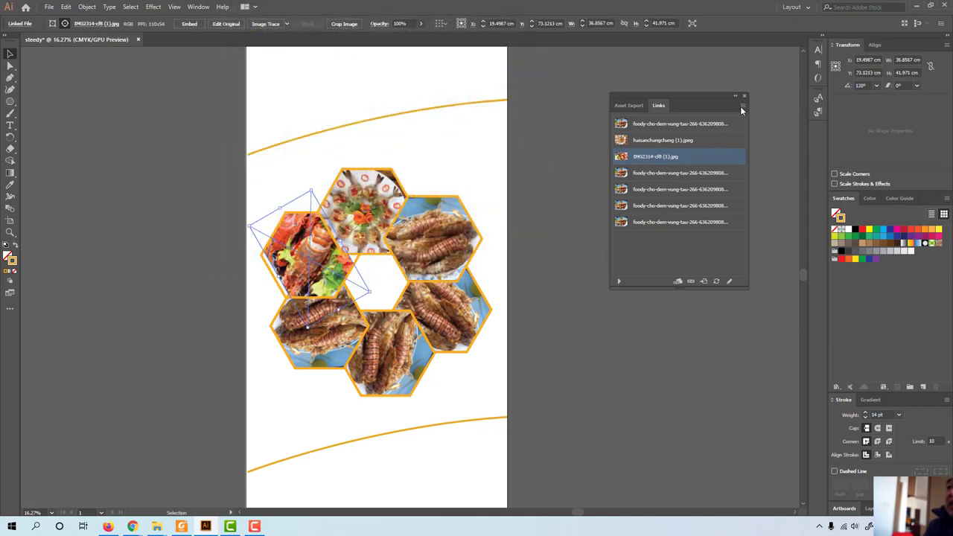
# Step: Relink that hexagon again to the green salad photo topped with orange flowers
pyautogui.click(742, 106)
pyautogui.click(769, 122)
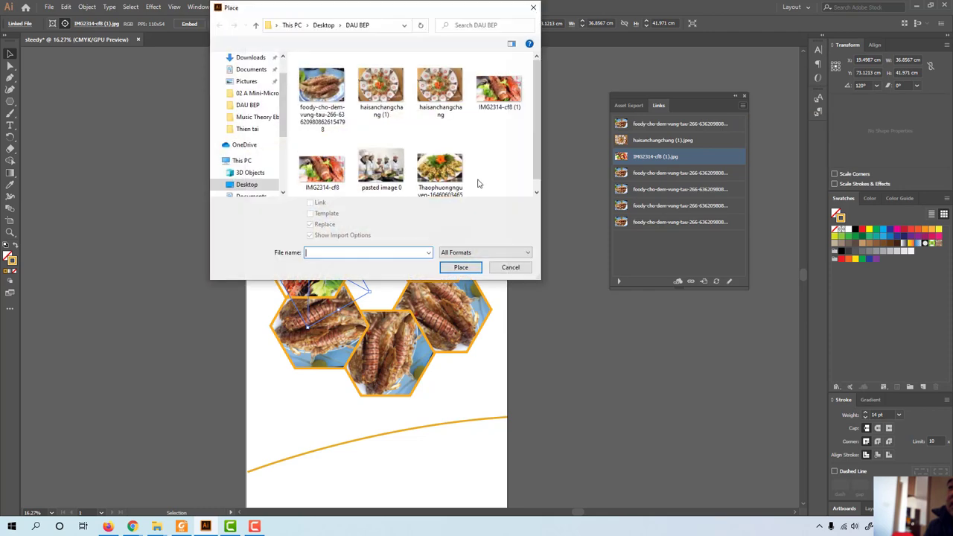
pyautogui.scroll(-1, 438, 170)
pyautogui.click(437, 165)
pyautogui.doubleClick(437, 165)
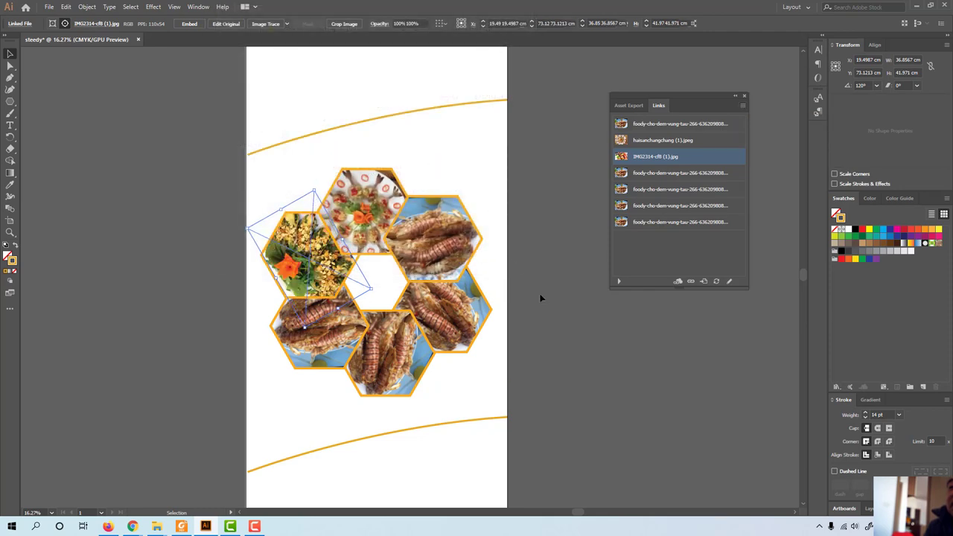
# Step: Start relinking the next linked image to the salad photo, then cancel the file chooser
pyautogui.click(655, 173)
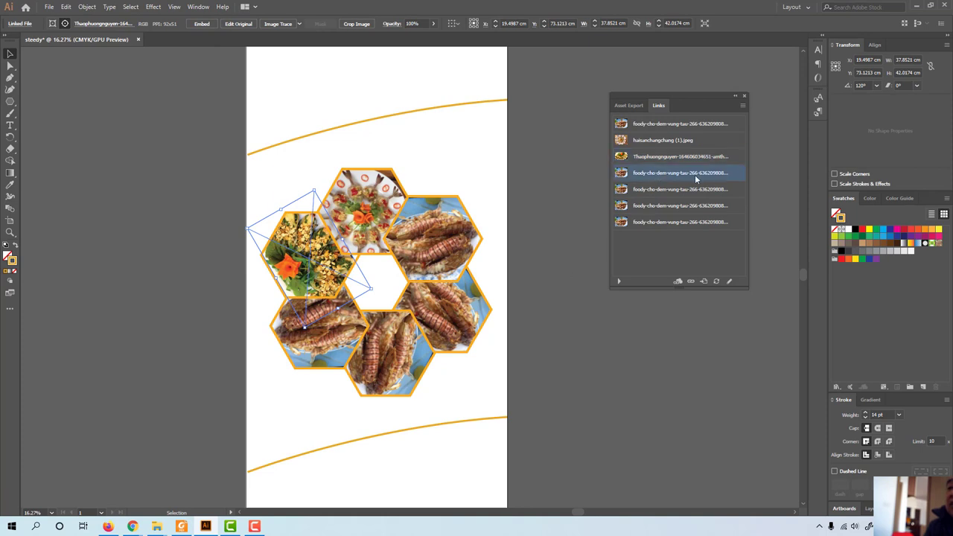
pyautogui.click(743, 105)
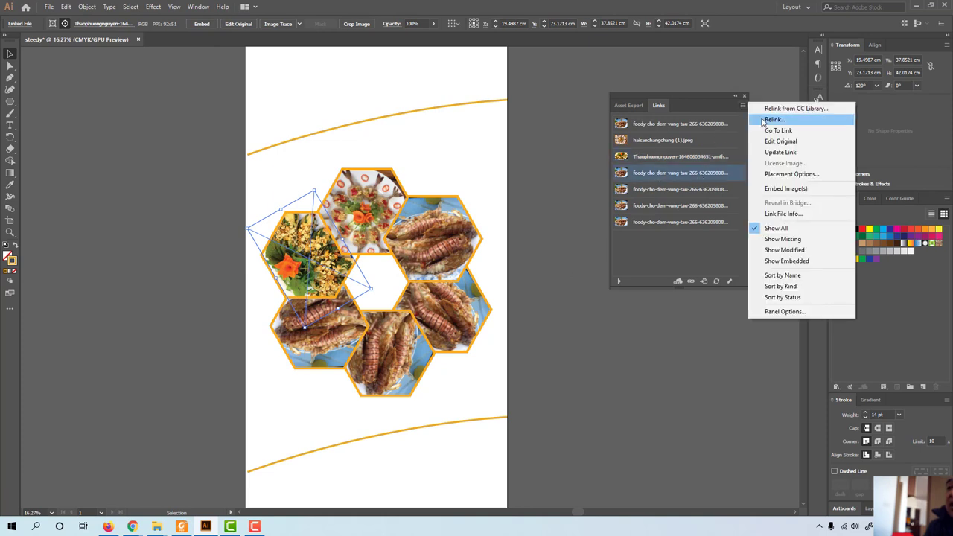
pyautogui.click(774, 119)
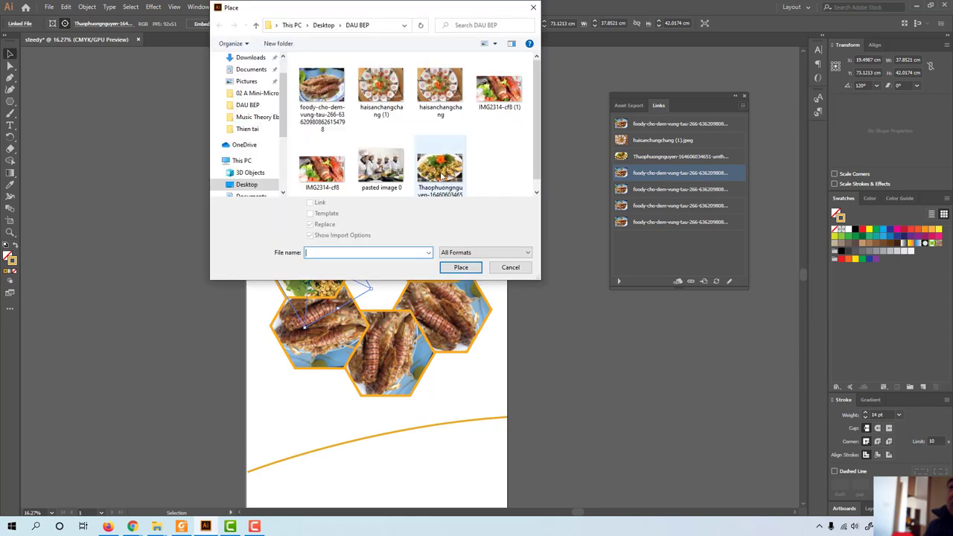
pyautogui.click(441, 176)
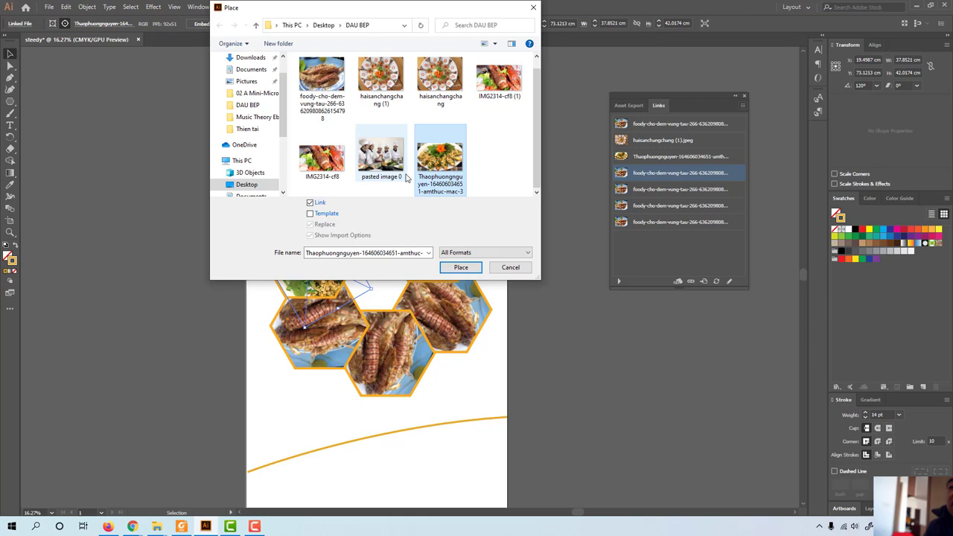
pyautogui.click(511, 268)
# Step: Search Google Images in Firefox for 'hải sản'
pyautogui.click(108, 527)
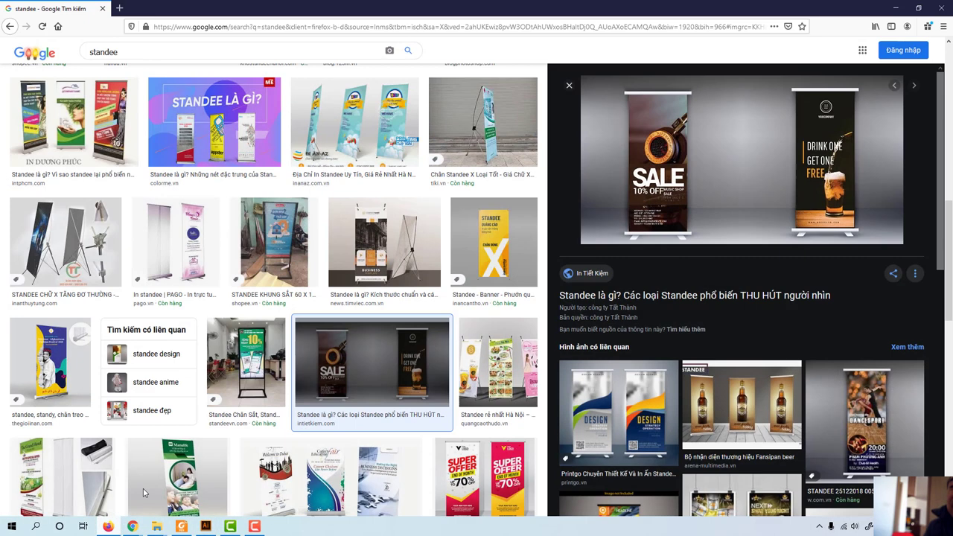
pyautogui.doubleClick(104, 52)
pyautogui.press('BackSpace')
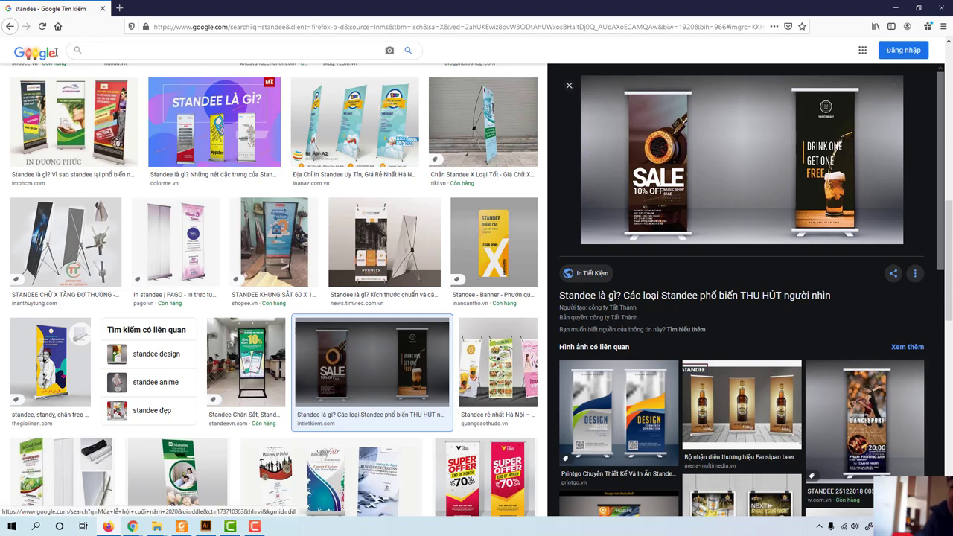
pyautogui.write('haảisả')
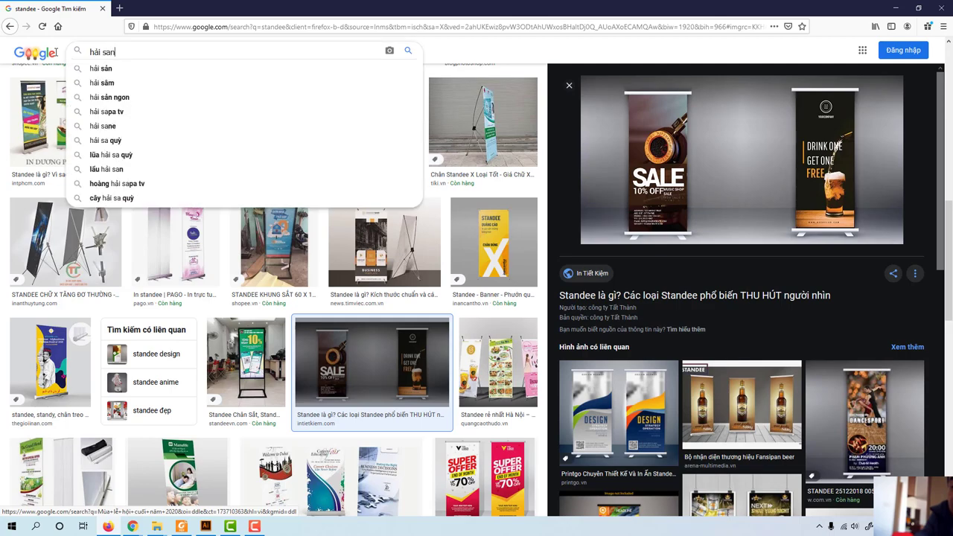
pyautogui.write('n')
pyautogui.press('Return')
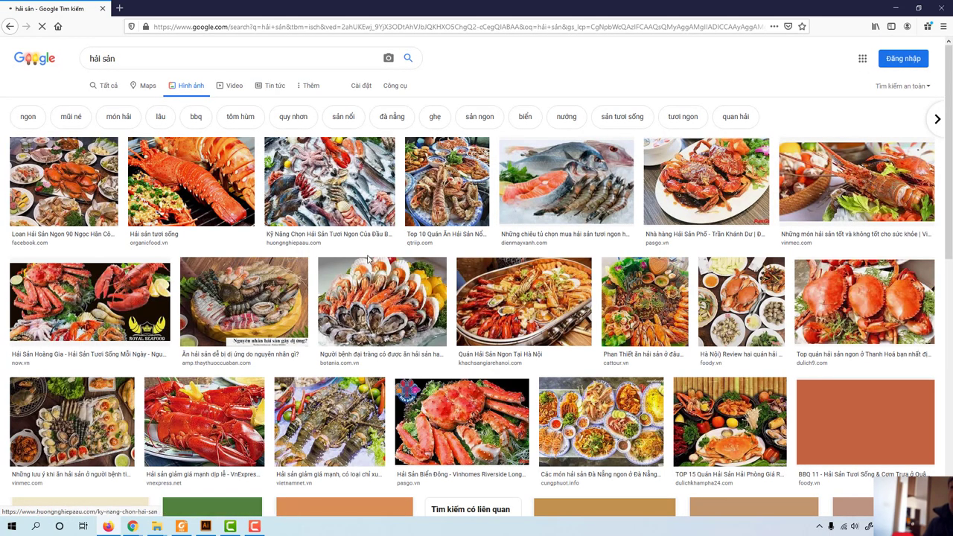
# Step: Filter the image results to medium-sized images
pyautogui.scroll(-3, 397, 160)
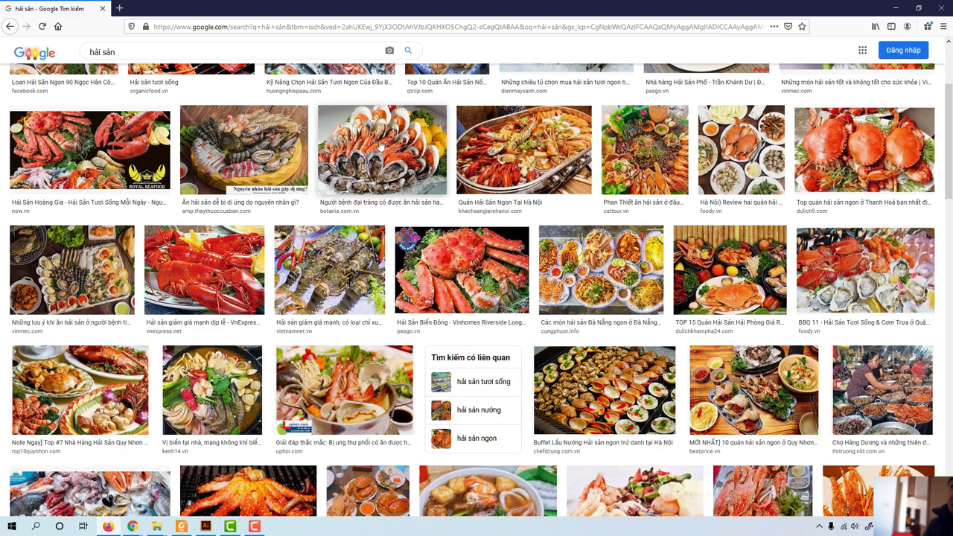
pyautogui.scroll(3, 380, 145)
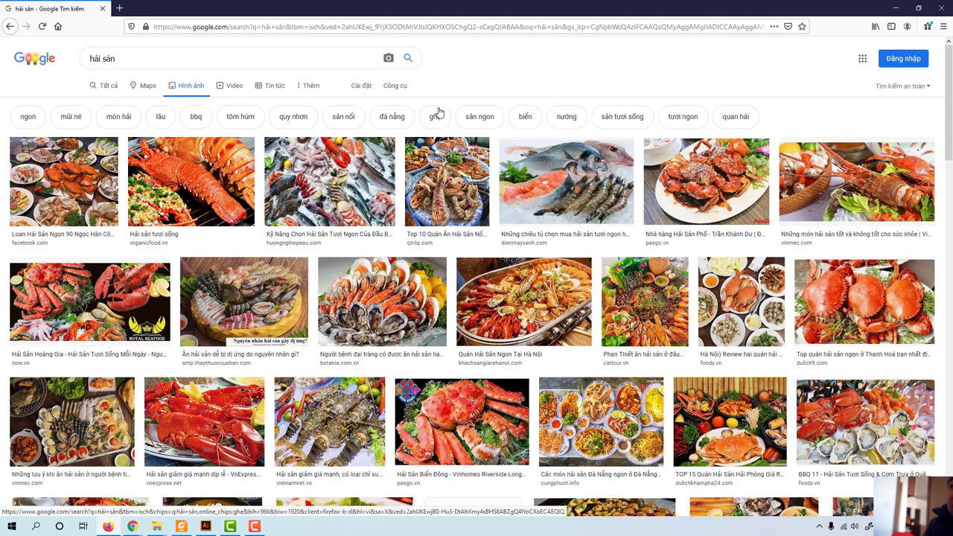
pyautogui.click(401, 87)
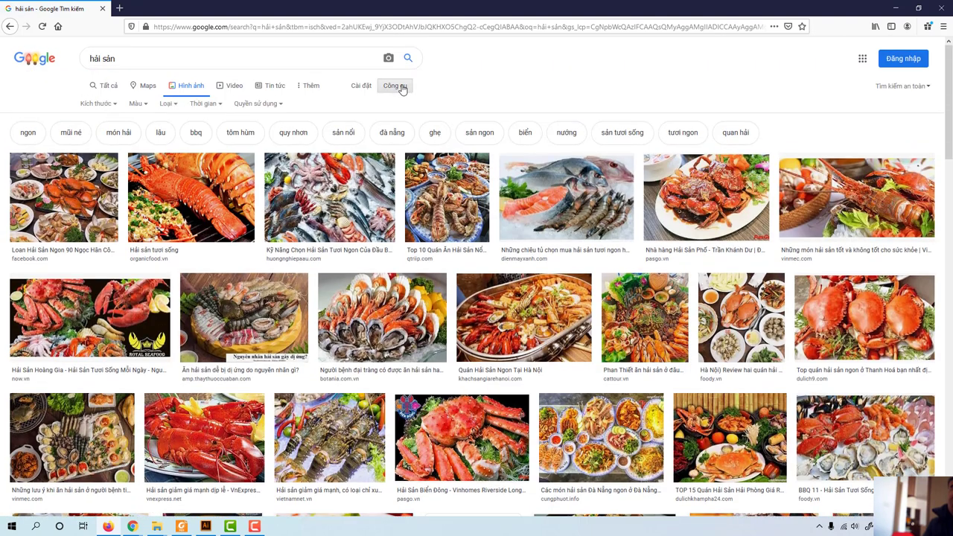
pyautogui.click(111, 109)
pyautogui.click(101, 156)
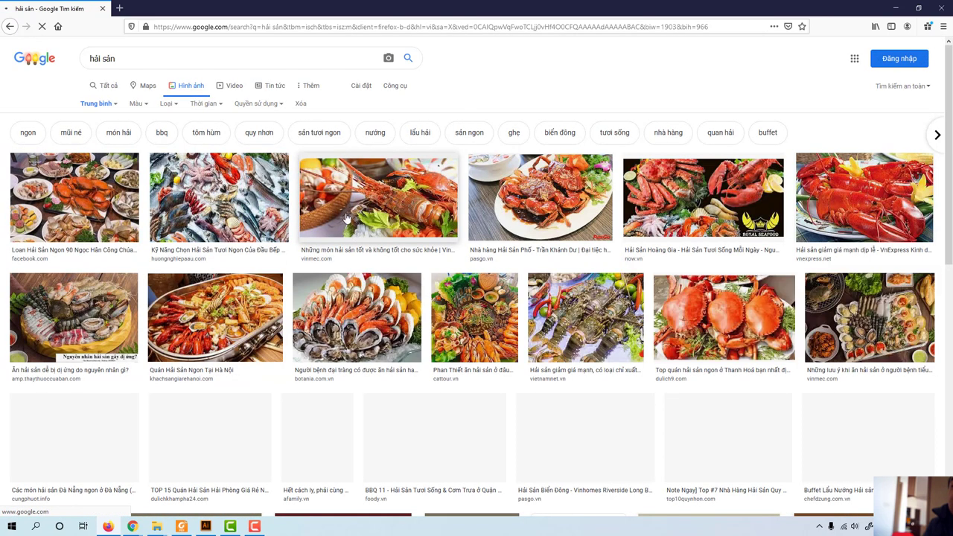
pyautogui.scroll(-1, 315, 249)
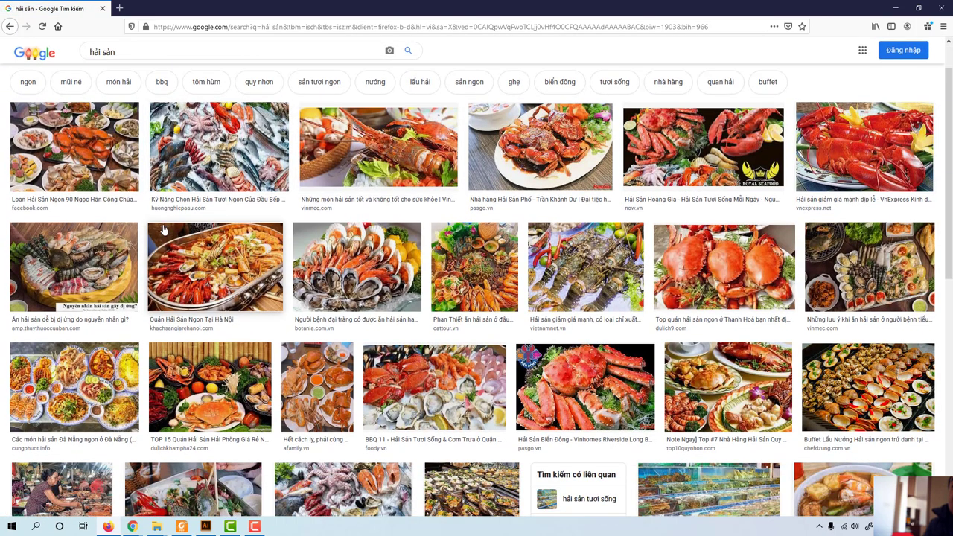
# Step: Save the seafood platter allergy image into the Desktop's DAU BEP folder
pyautogui.rightClick(93, 255)
pyautogui.click(58, 250)
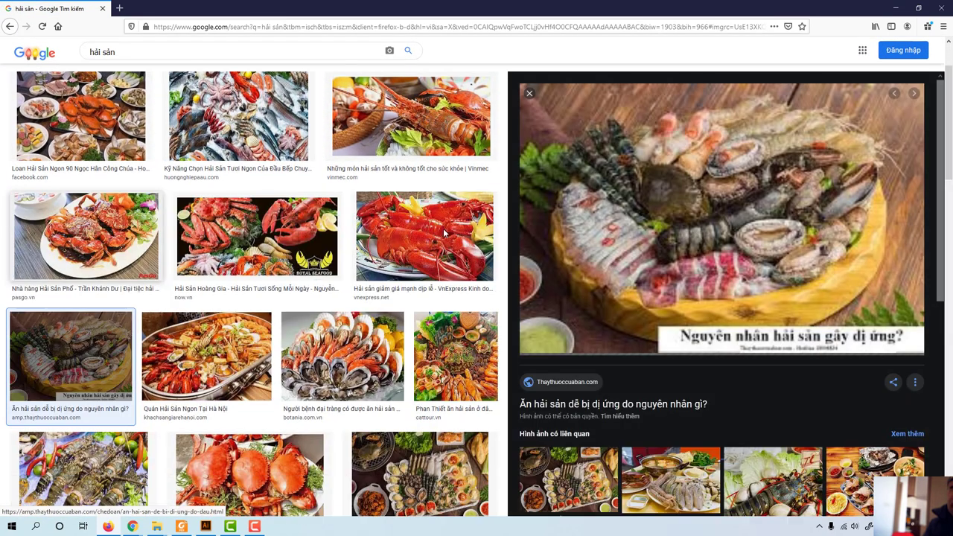
pyautogui.rightClick(709, 183)
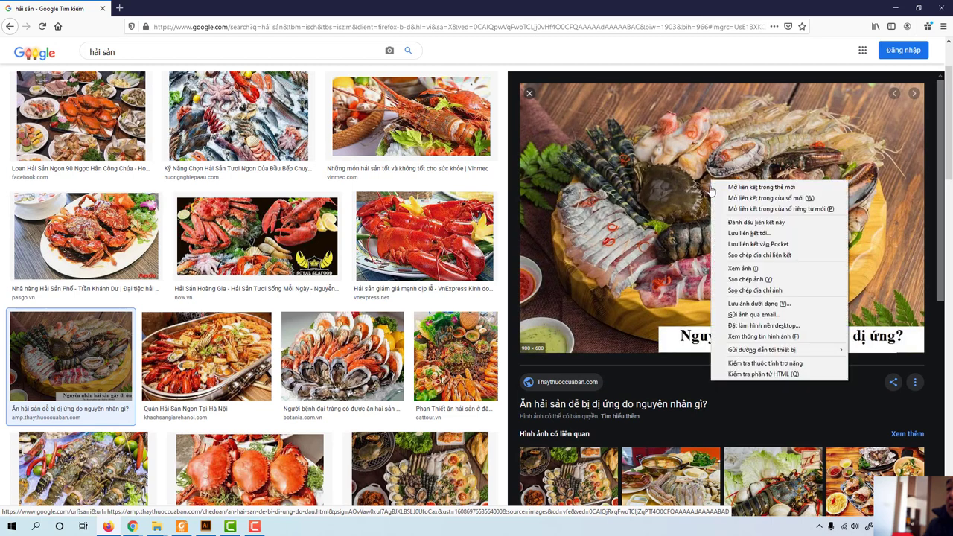
pyautogui.click(742, 305)
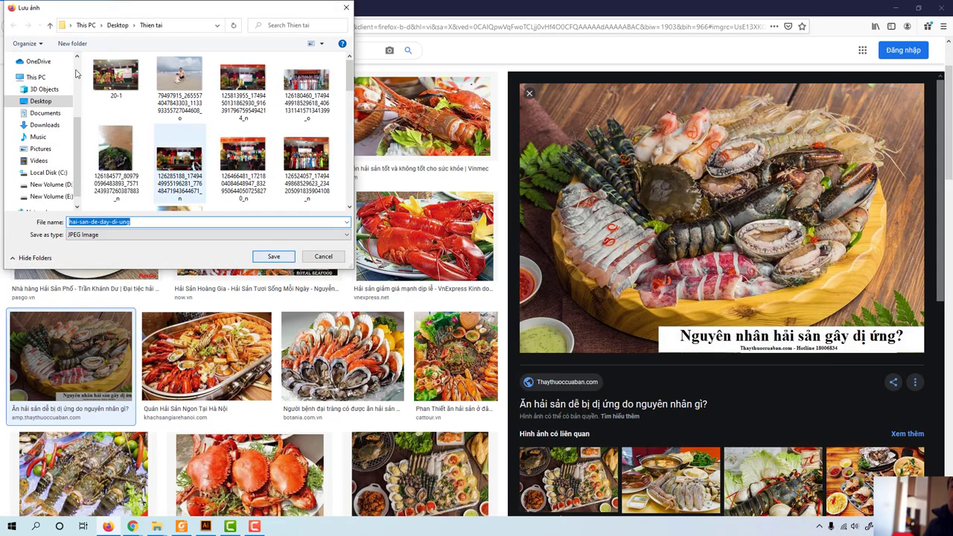
pyautogui.scroll(-10, 187, 121)
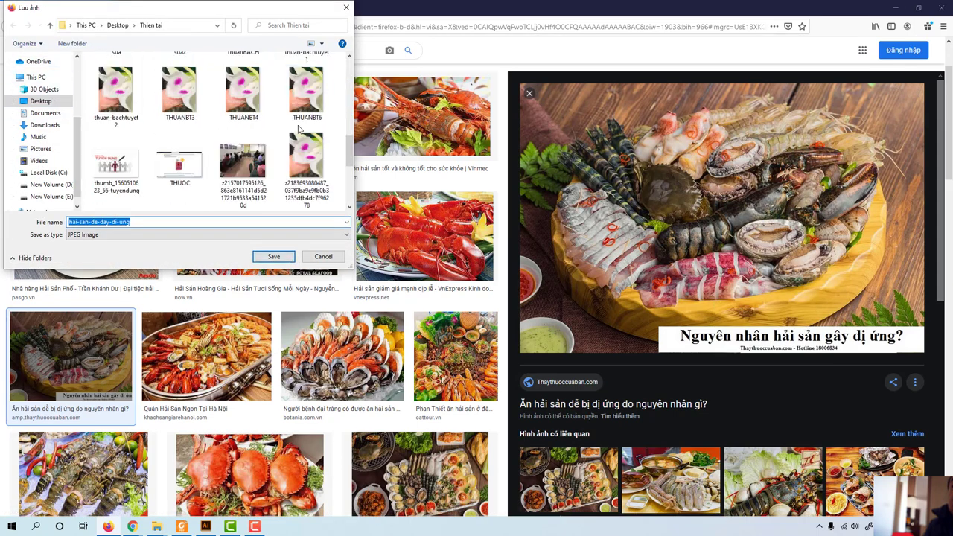
pyautogui.click(46, 105)
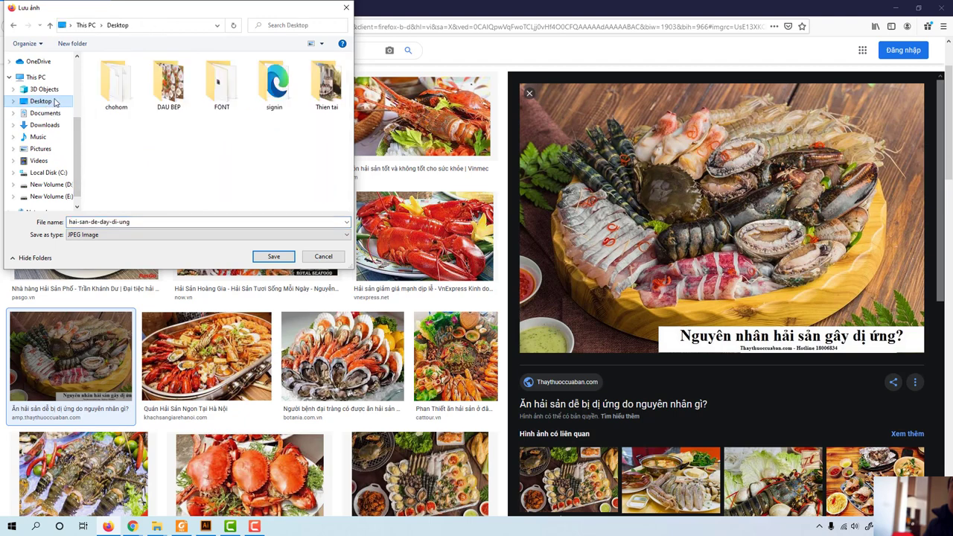
pyautogui.click(169, 90)
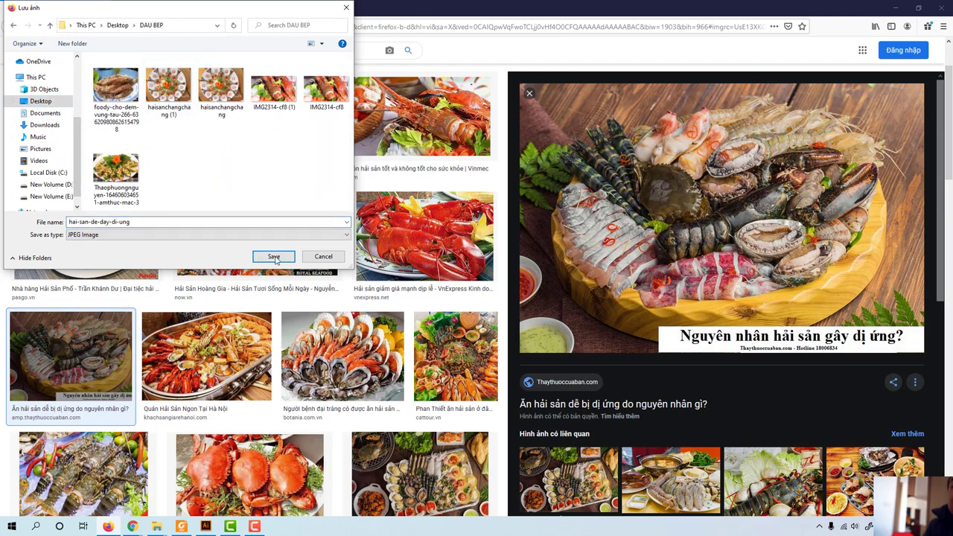
pyautogui.click(273, 257)
# Step: Save the related Vinmec oyster platter image into DAU BEP
pyautogui.scroll(-3, 659, 335)
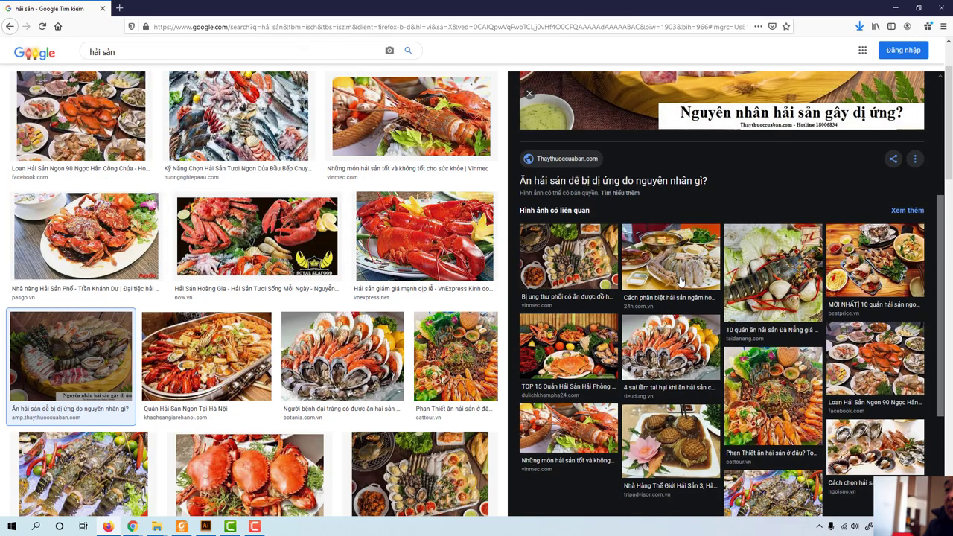
pyautogui.click(585, 267)
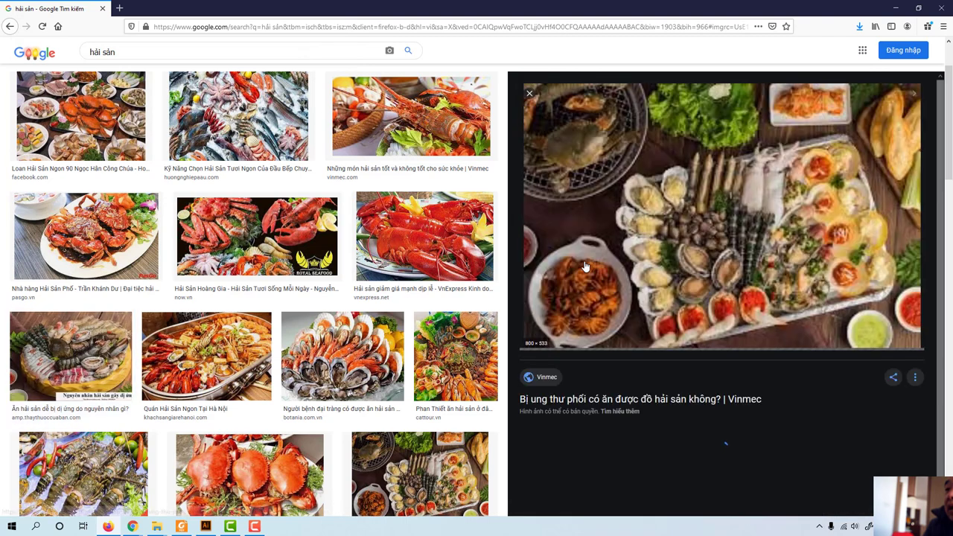
pyautogui.rightClick(709, 167)
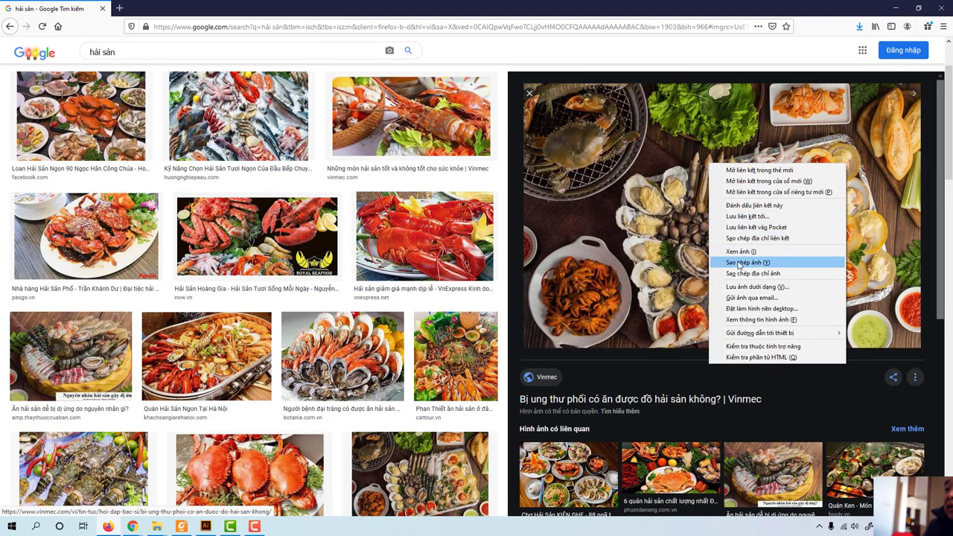
pyautogui.click(749, 287)
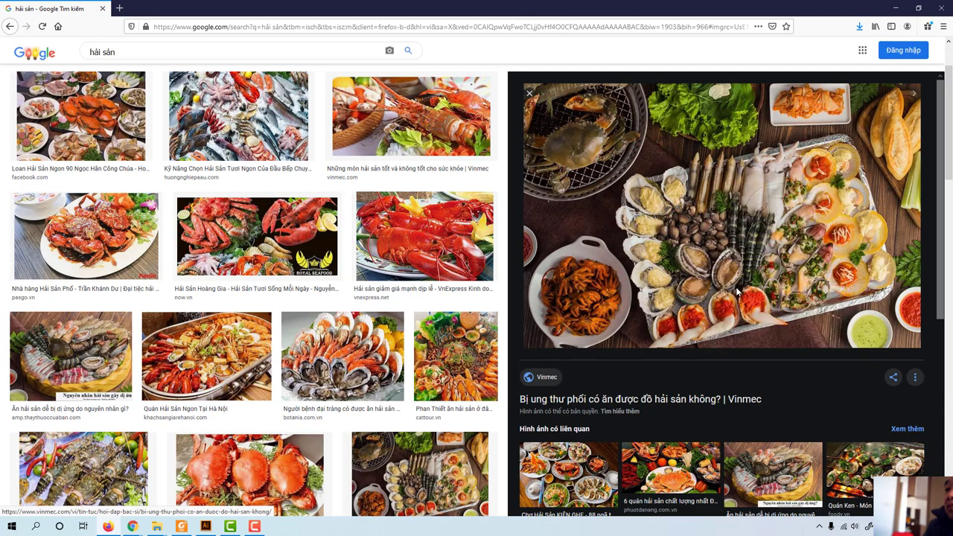
pyautogui.click(289, 262)
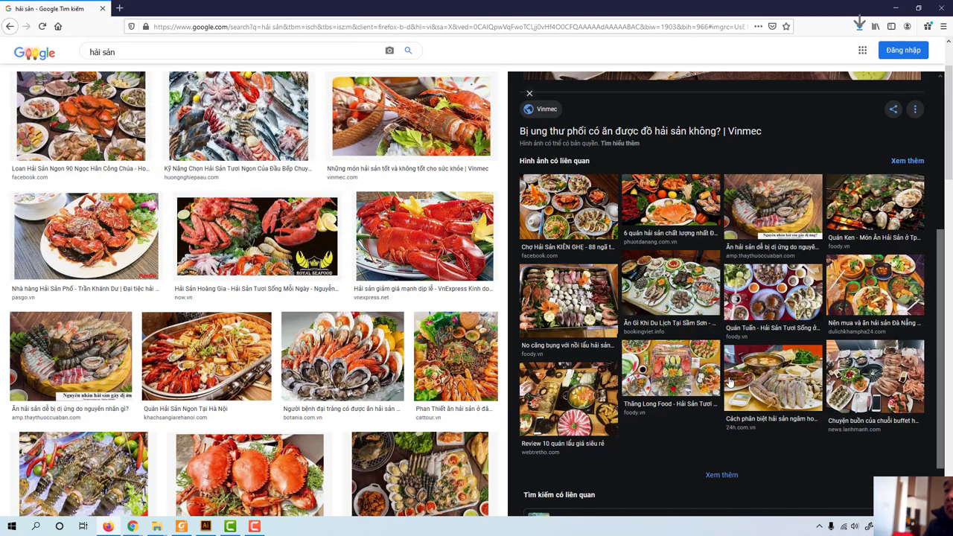
# Step: Save the related hotpot and squid image into DAU BEP
pyautogui.scroll(-3, 767, 372)
pyautogui.click(770, 389)
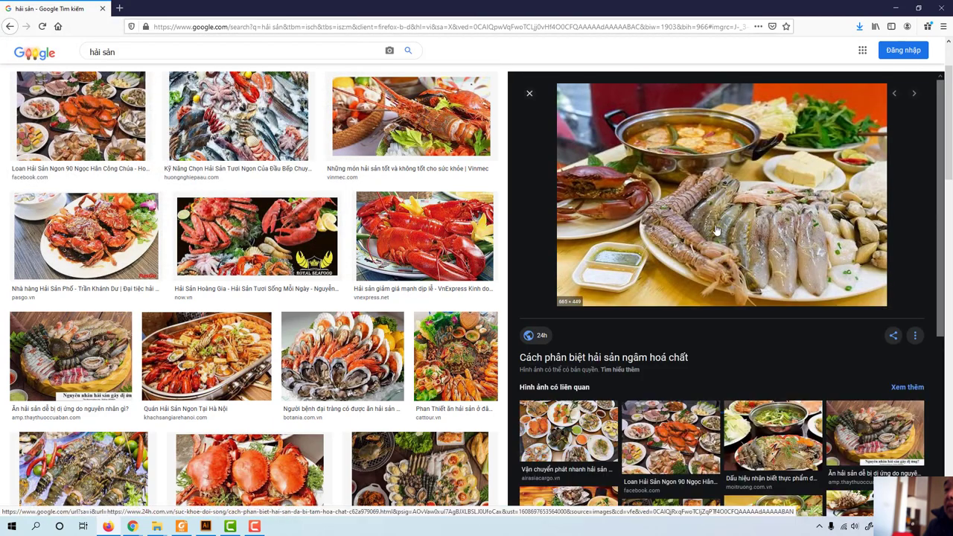
pyautogui.rightClick(719, 161)
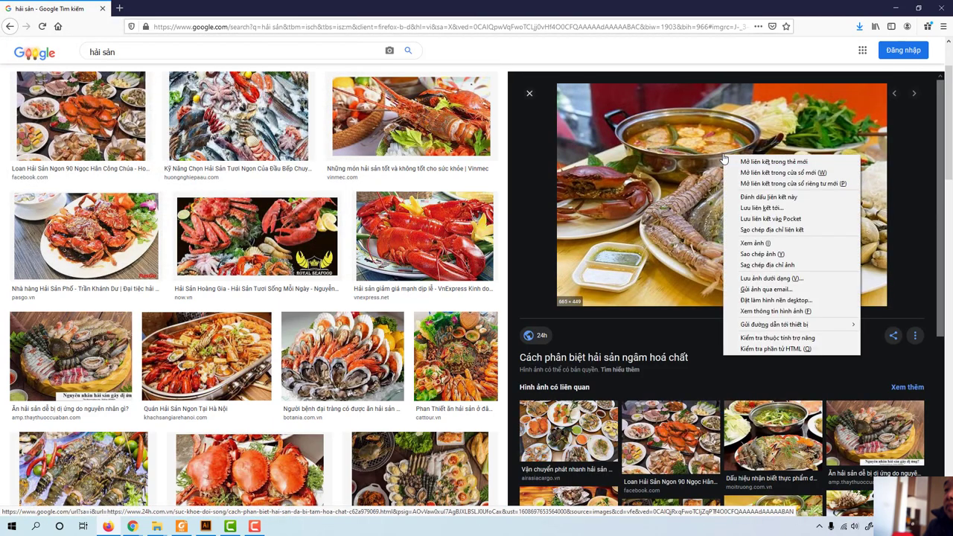
pyautogui.click(752, 279)
pyautogui.click(276, 261)
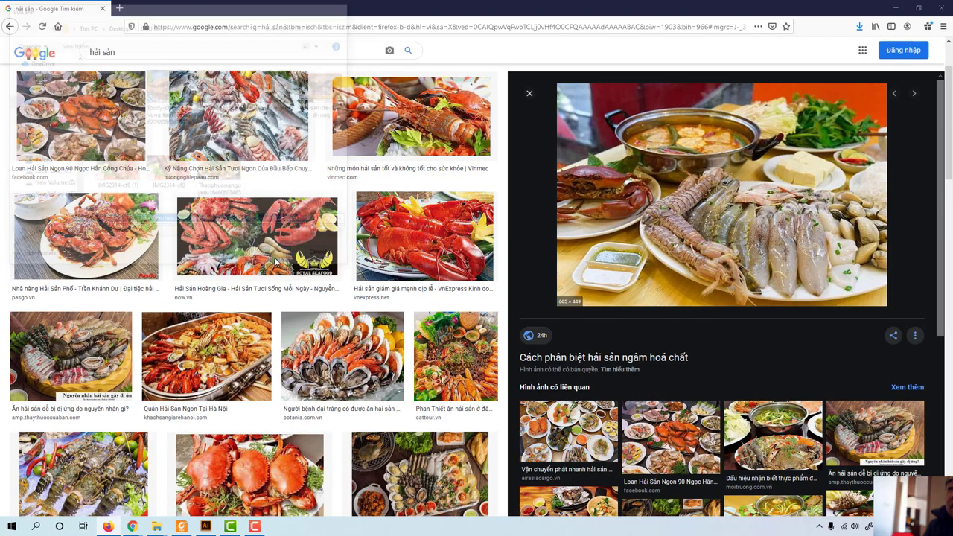
# Step: Save another related seafood dish image into DAU BEP
pyautogui.scroll(-3, 763, 325)
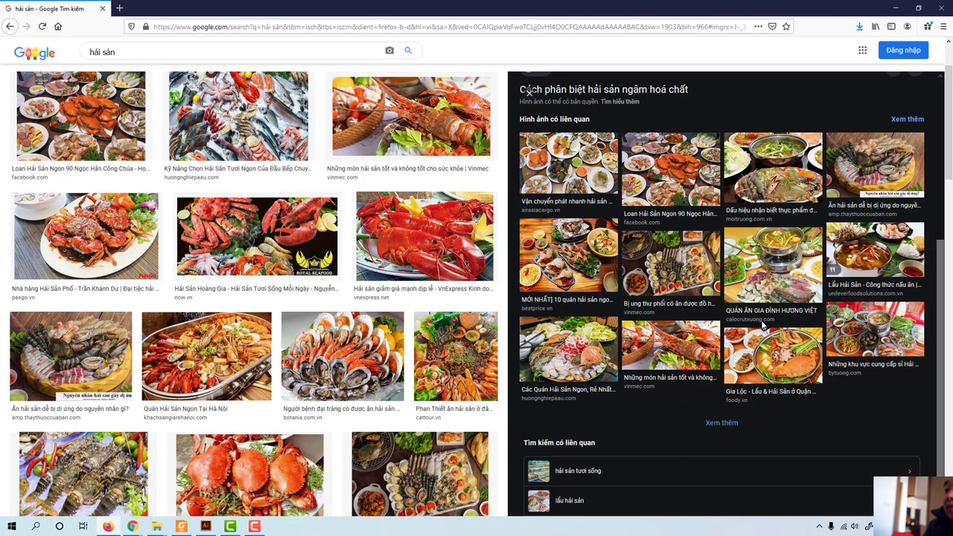
pyautogui.click(576, 355)
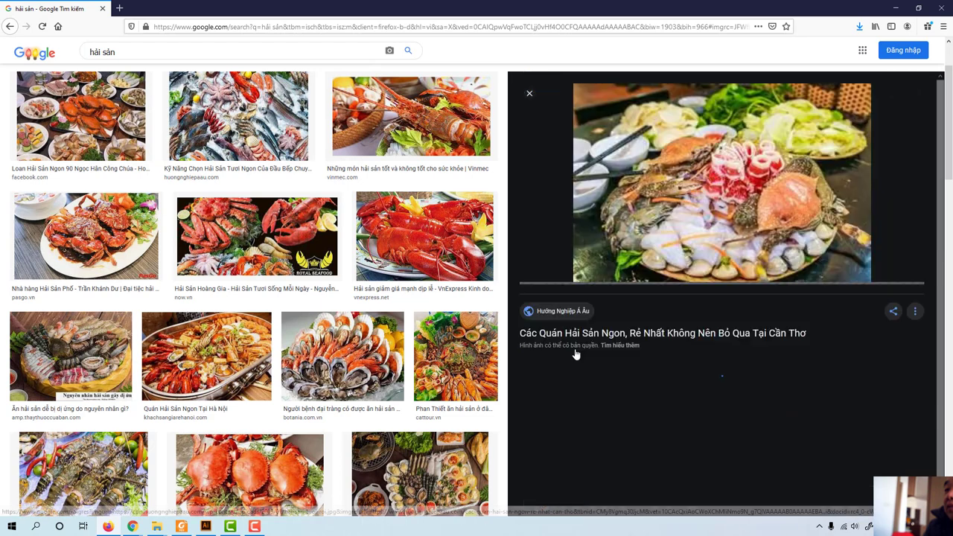
pyautogui.rightClick(716, 136)
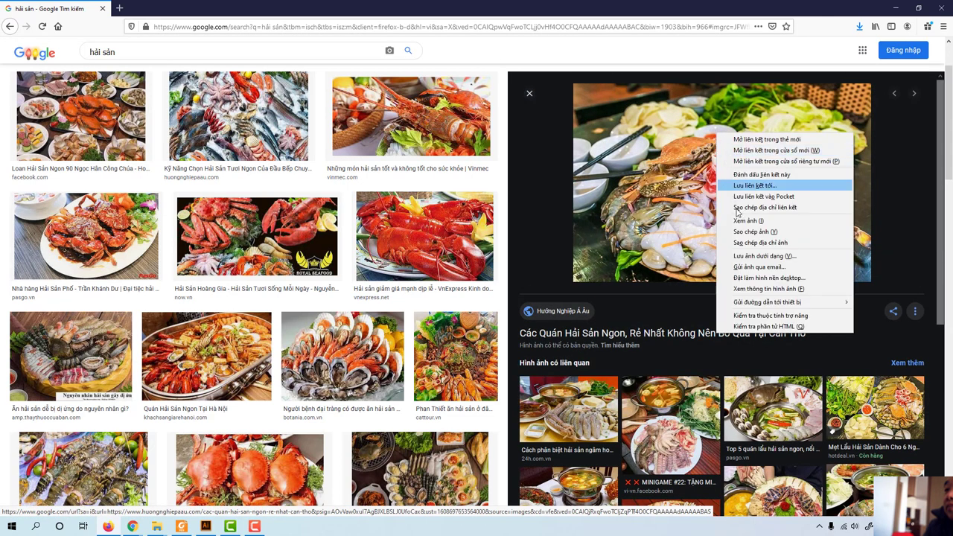
pyautogui.click(746, 256)
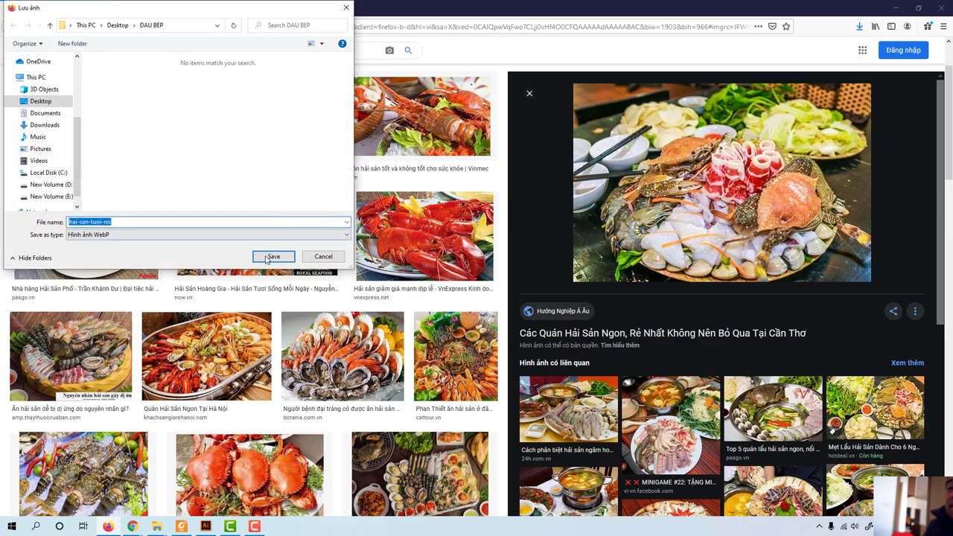
pyautogui.click(266, 258)
# Step: Back in Illustrator, relink the next linked photo to hai-san-de-day-di-ung
pyautogui.click(896, 8)
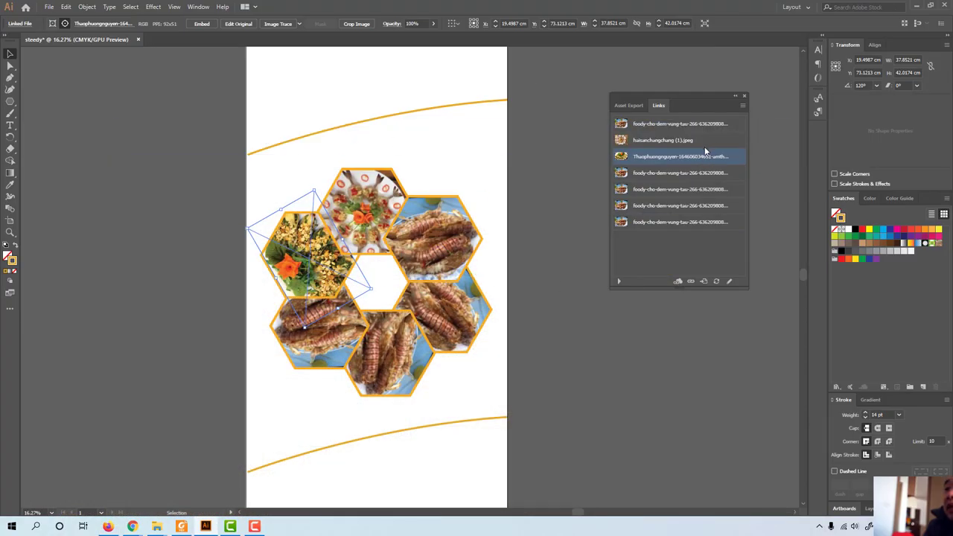
pyautogui.click(680, 172)
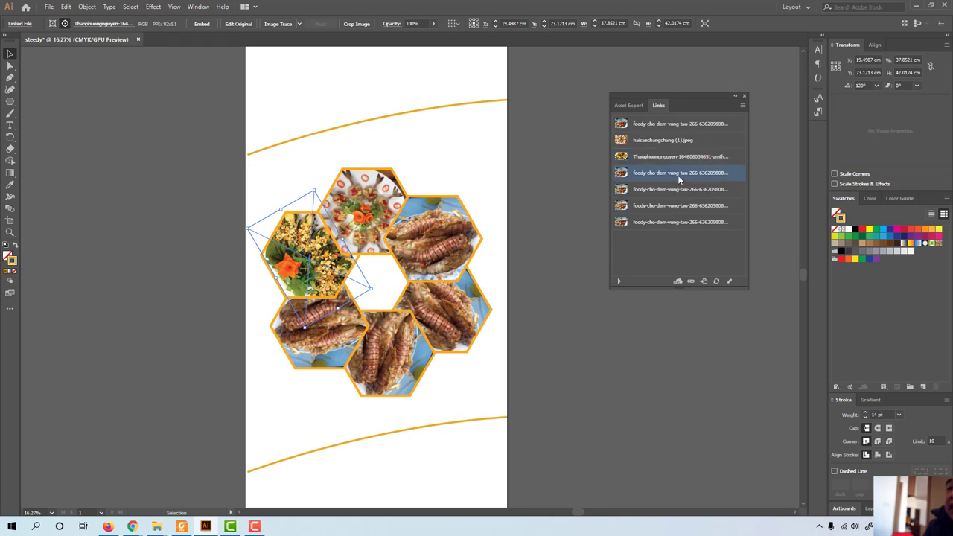
pyautogui.click(742, 106)
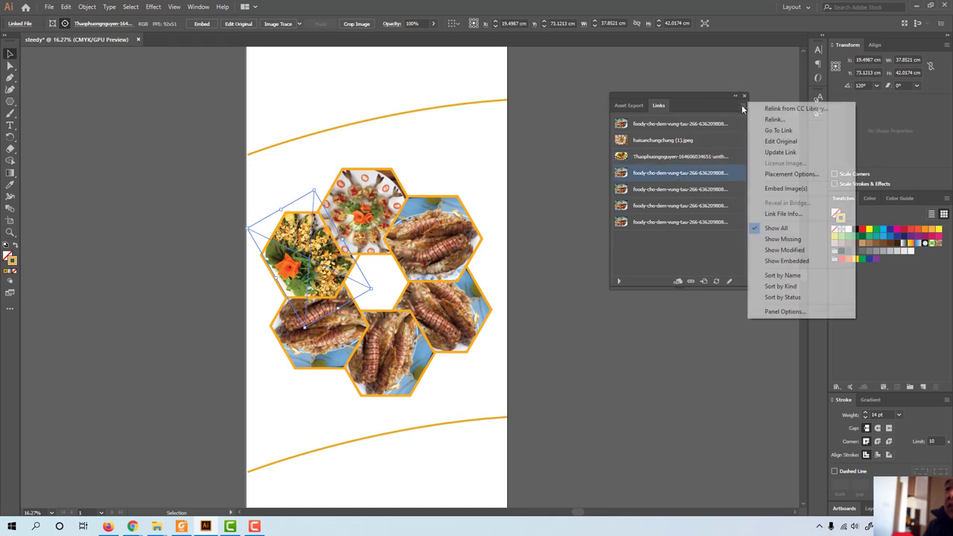
pyautogui.click(769, 121)
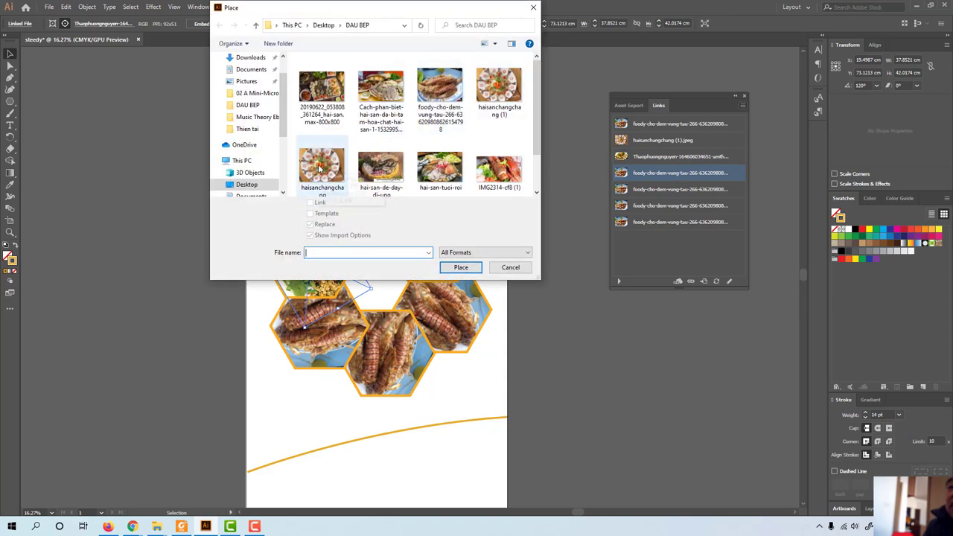
pyautogui.doubleClick(321, 168)
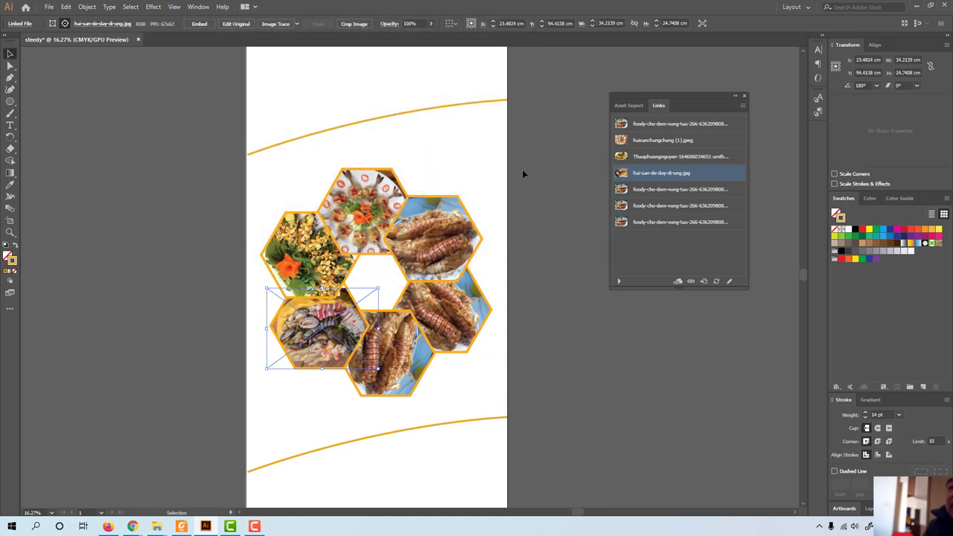
# Step: Try relinking the following photo to hai-san-tuoi-roi and dismiss the unsupported-format warning
pyautogui.click(686, 193)
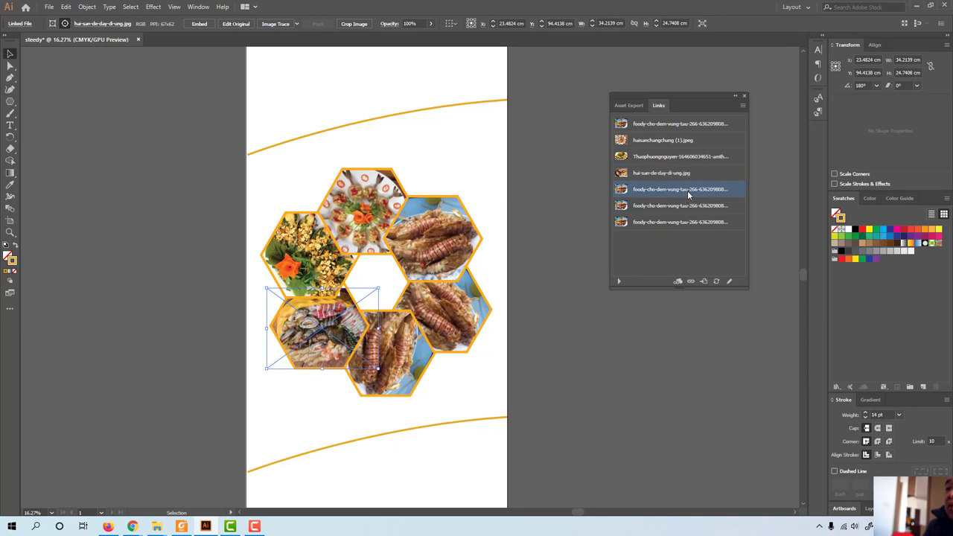
pyautogui.click(743, 105)
pyautogui.click(764, 120)
pyautogui.doubleClick(438, 173)
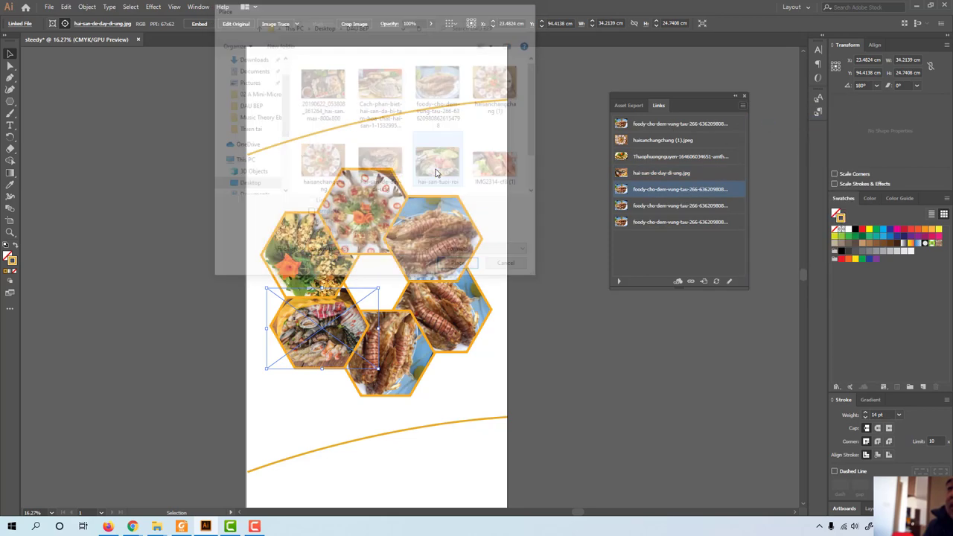
pyautogui.click(562, 277)
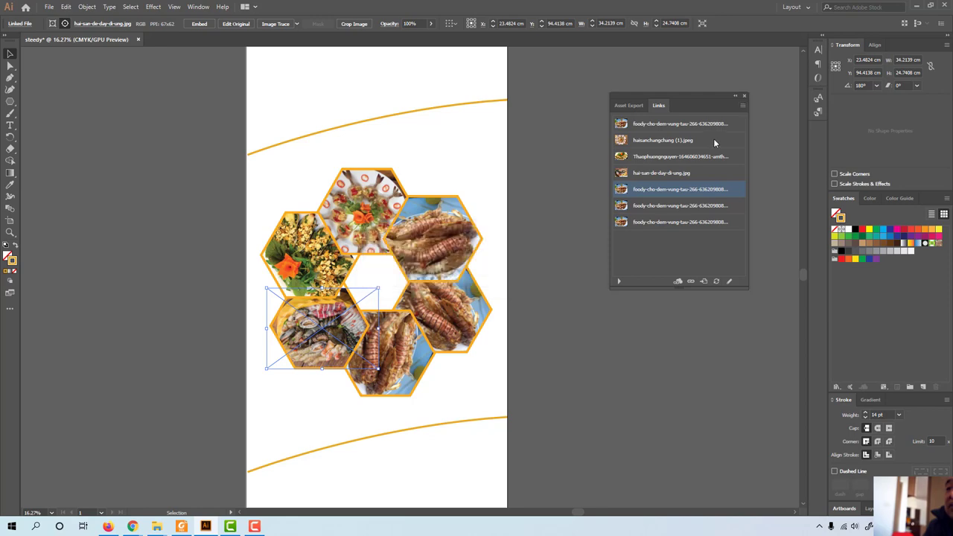
# Step: Relink the lower-left hexagon photo to hai-san-de-day-di-ung
pyautogui.click(742, 107)
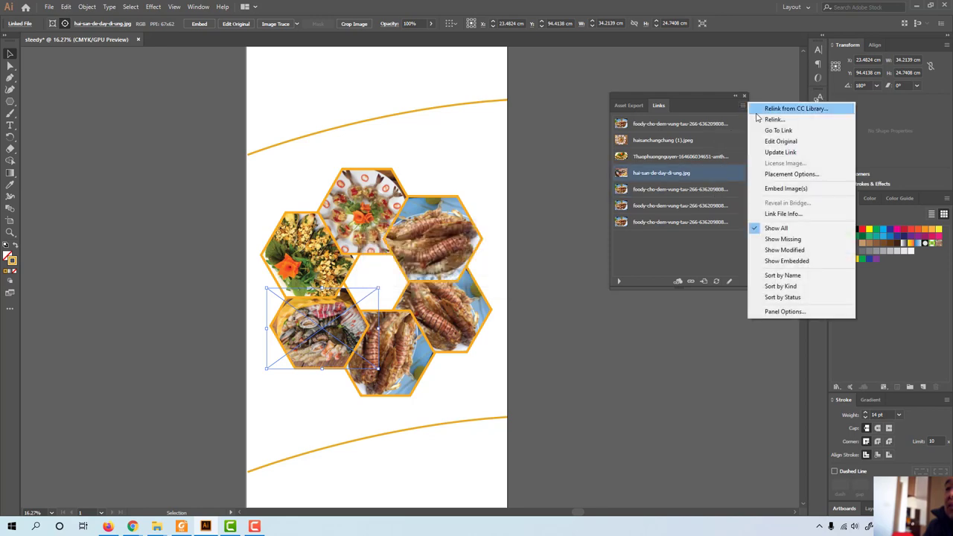
pyautogui.click(778, 119)
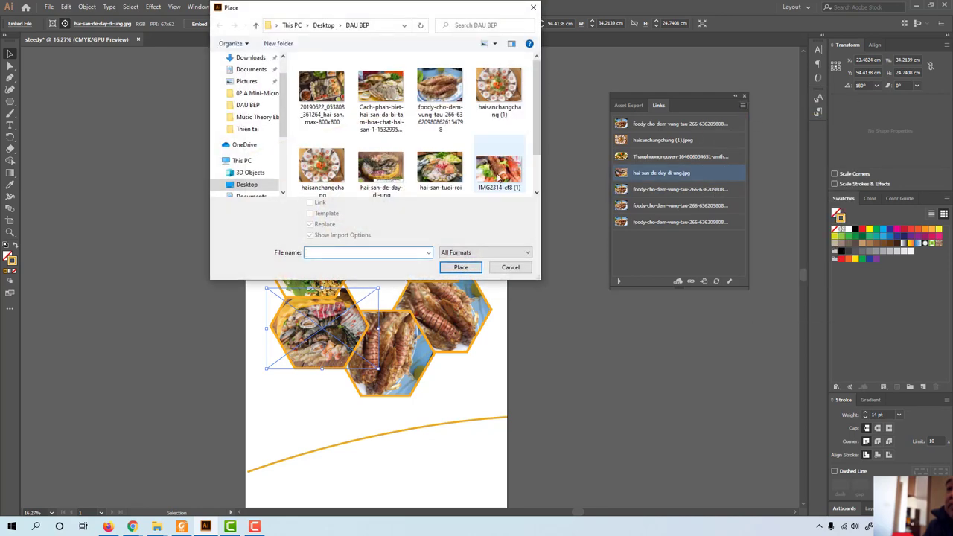
pyautogui.scroll(-1, 477, 179)
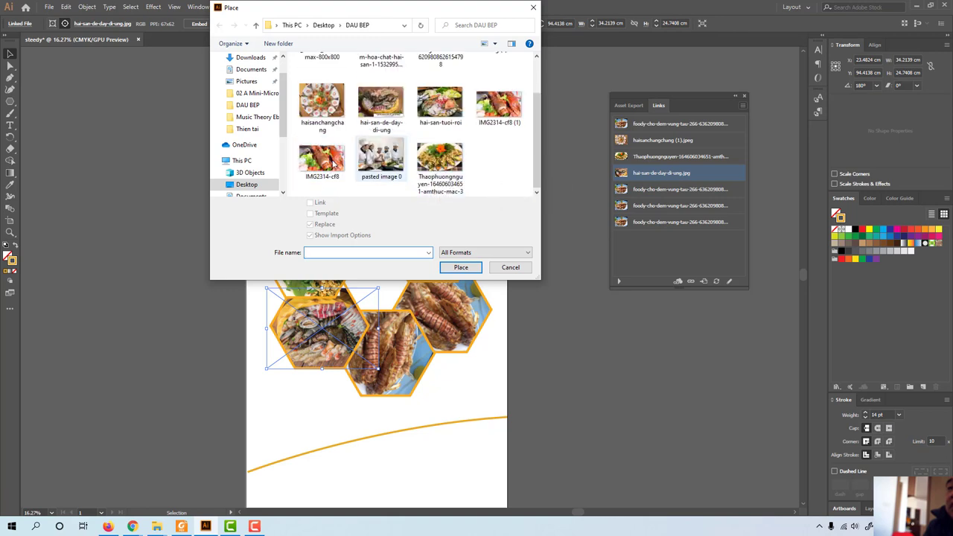
pyautogui.doubleClick(379, 110)
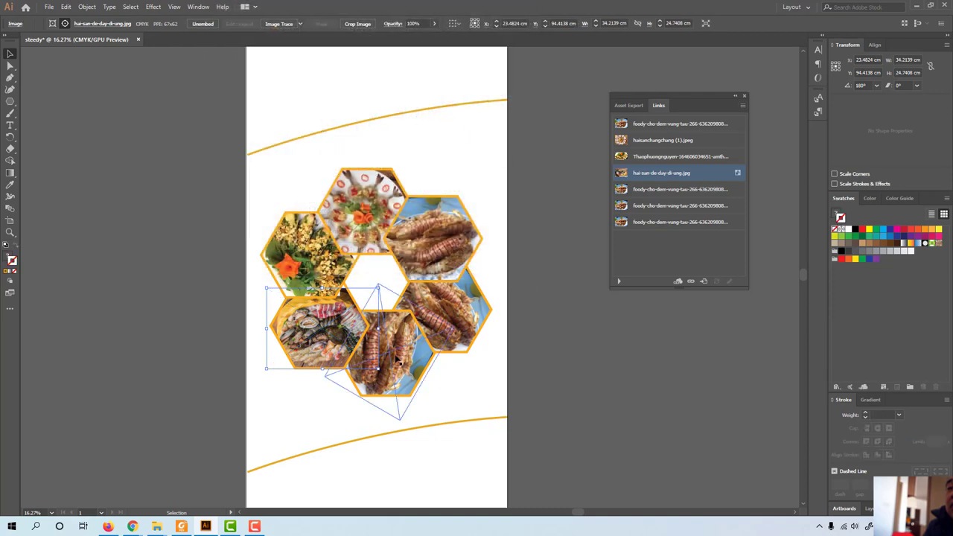
# Step: Relink the bottom-centre hexagon to the Cach-phan-biet seafood platter photo
pyautogui.click(698, 195)
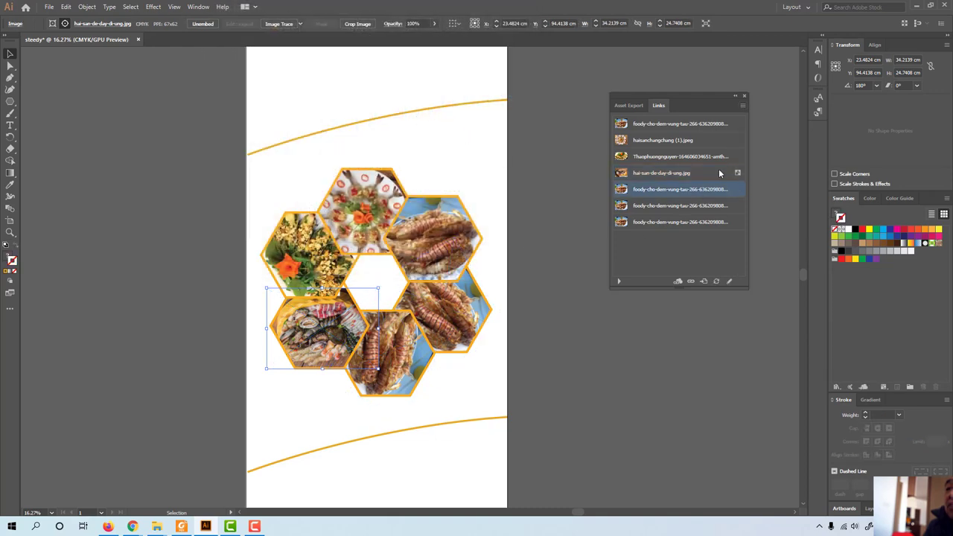
pyautogui.click(743, 106)
pyautogui.click(761, 121)
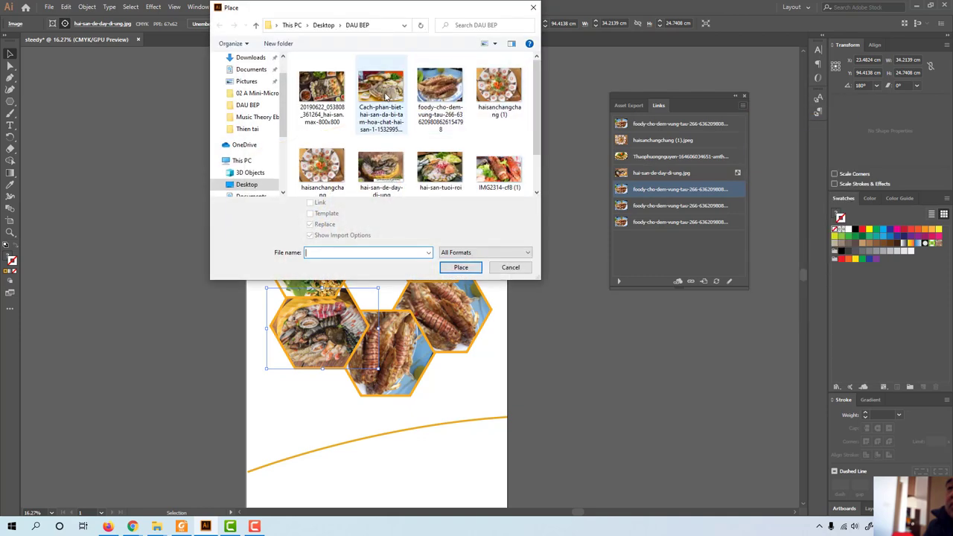
pyautogui.click(385, 94)
pyautogui.doubleClick(386, 95)
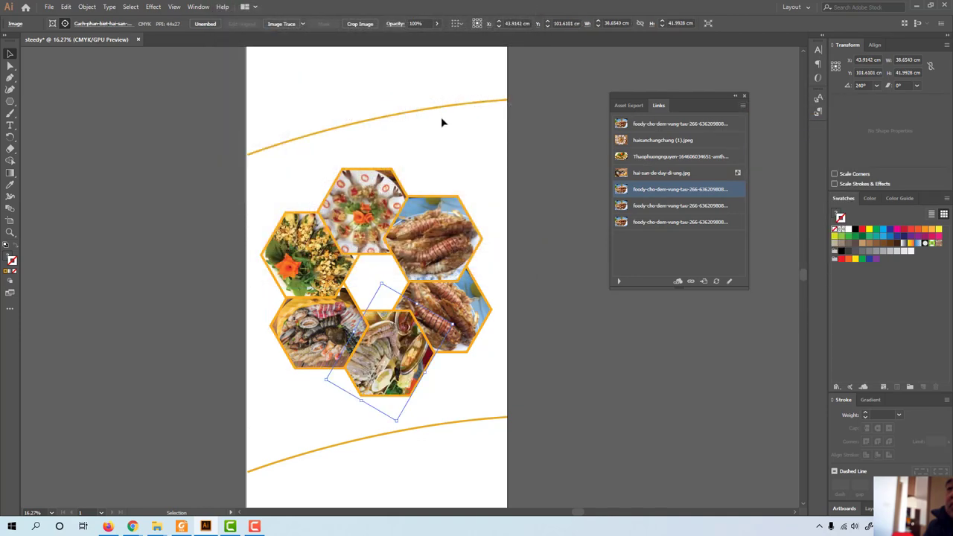
# Step: Try relinking the next photo to the hai-san-tuoi-roi .webp and dismiss the format error
pyautogui.click(680, 209)
pyautogui.click(743, 108)
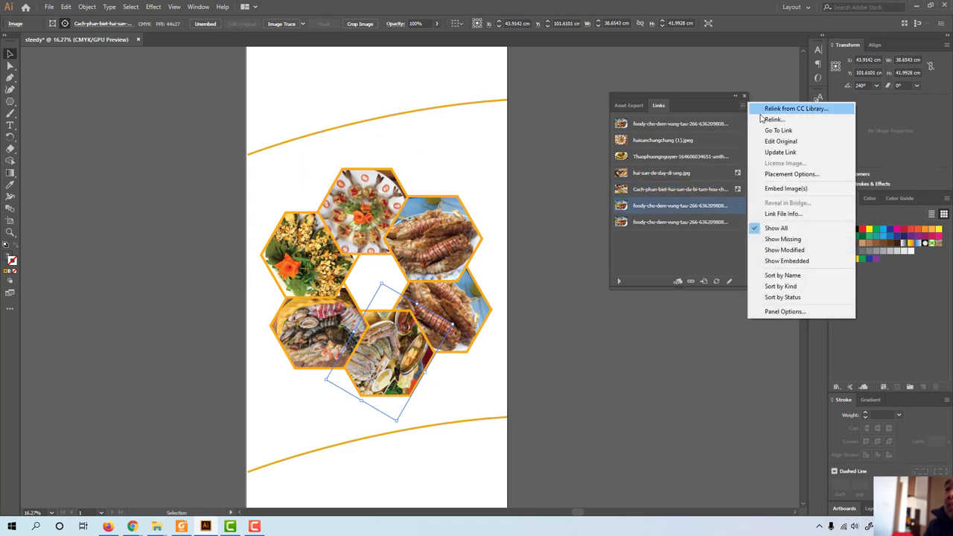
pyautogui.click(771, 120)
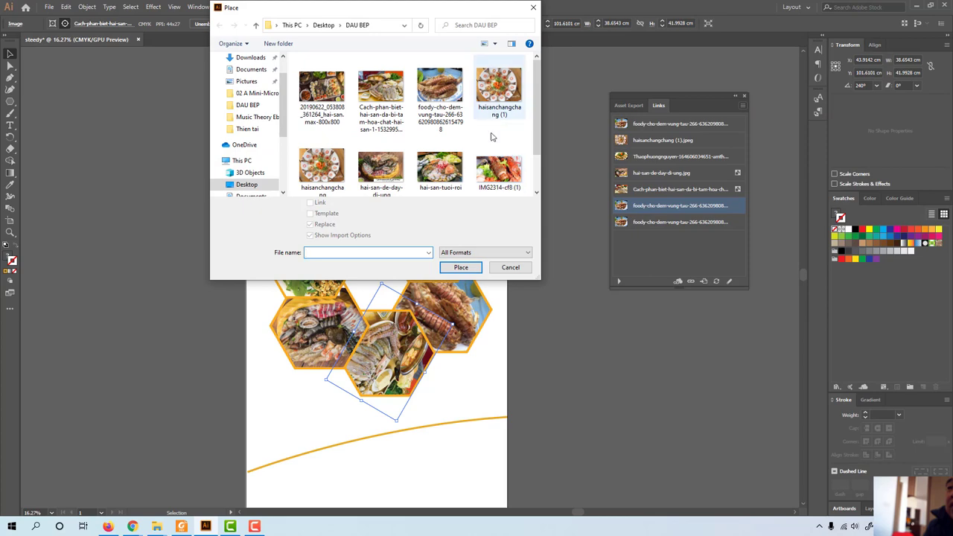
pyautogui.scroll(-1, 495, 149)
pyautogui.moveTo(440, 158)
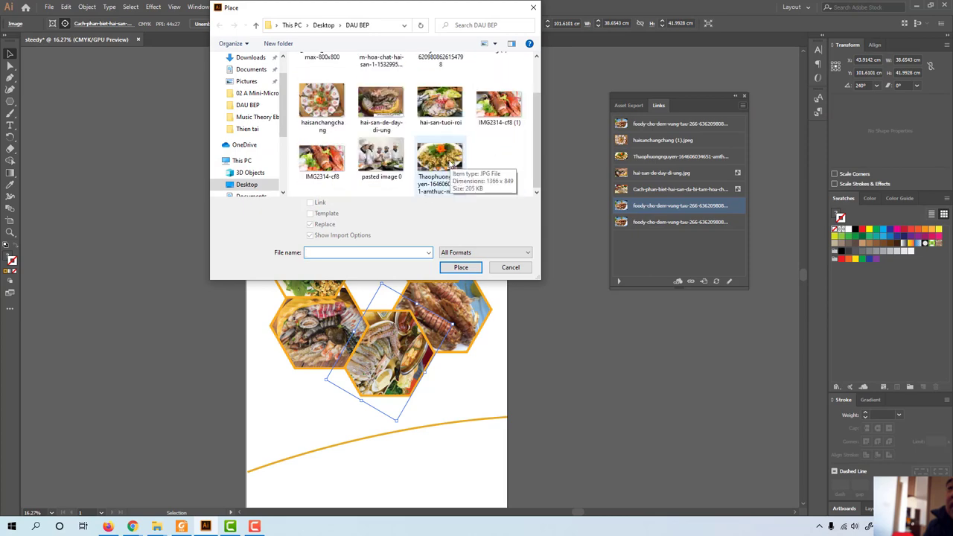
pyautogui.doubleClick(439, 105)
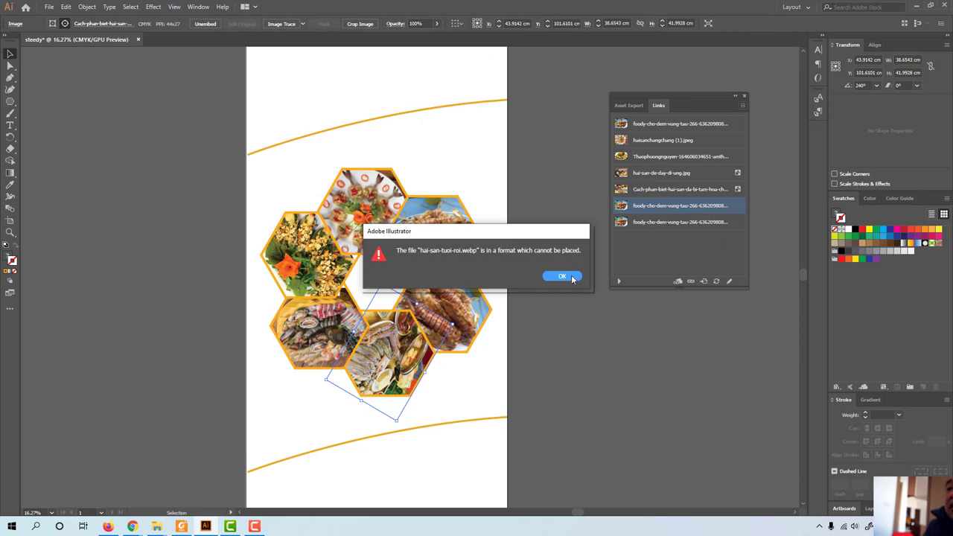
pyautogui.click(564, 276)
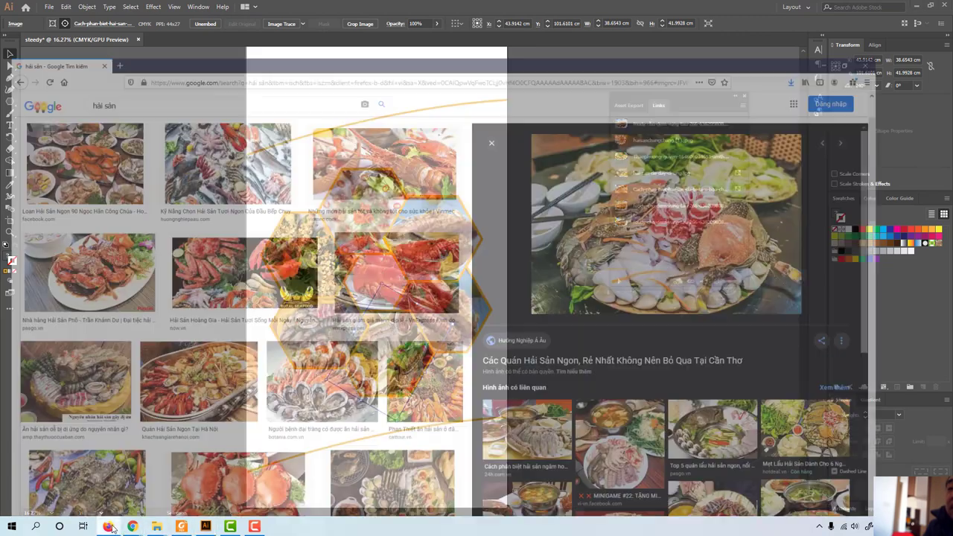
# Step: Save the previewed crab platter image as a JPEG into Desktop > DAU BEP, then return to Illustrator
pyautogui.click(108, 527)
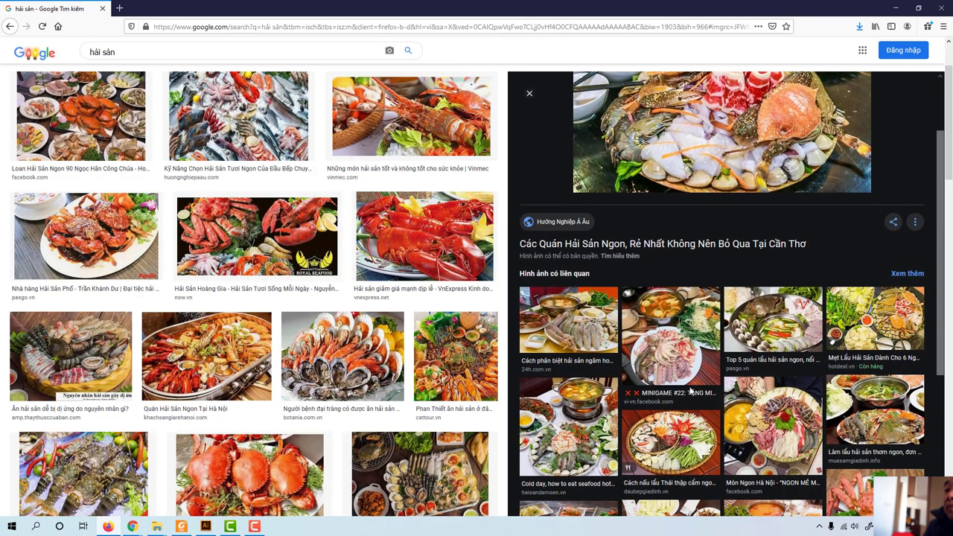
pyautogui.scroll(-2, 691, 391)
pyautogui.scroll(-3, 773, 245)
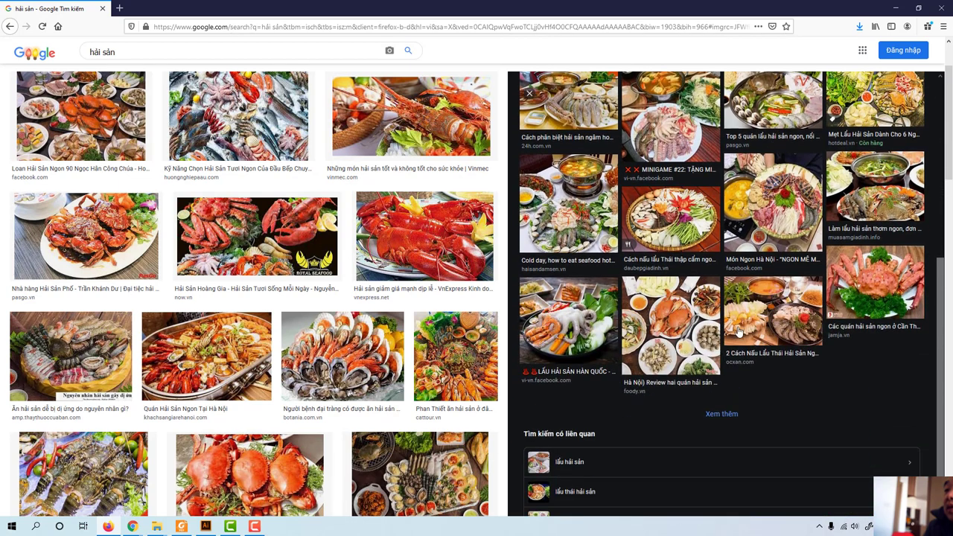
pyautogui.click(678, 323)
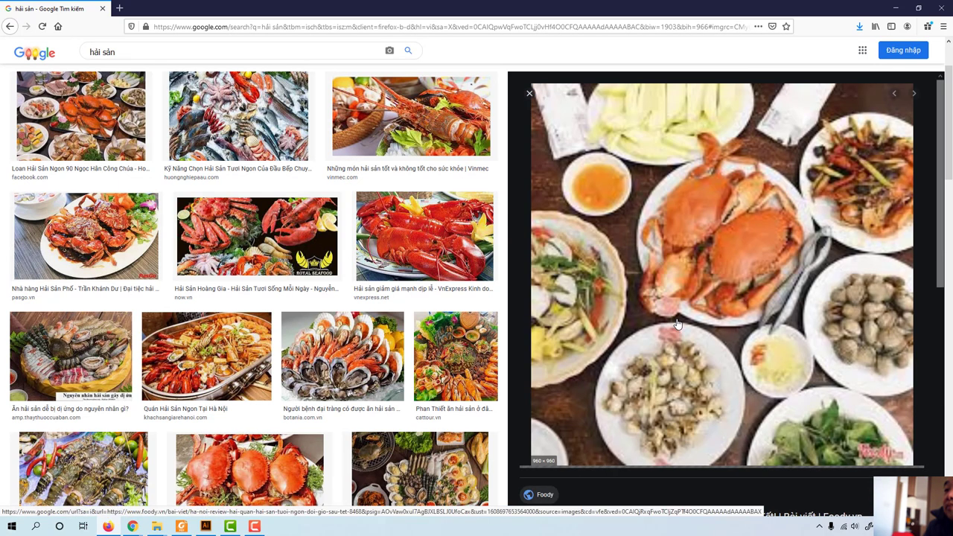
pyautogui.rightClick(696, 212)
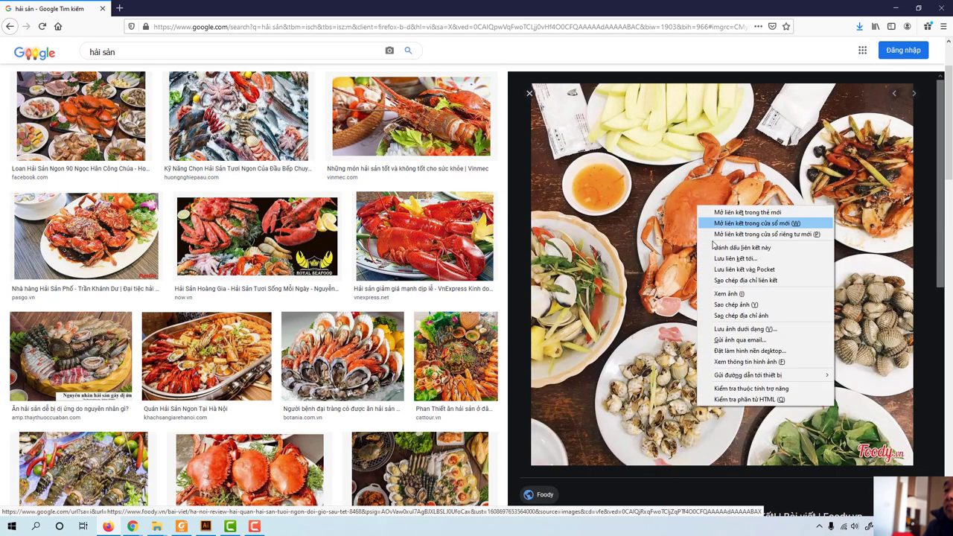
pyautogui.click(738, 329)
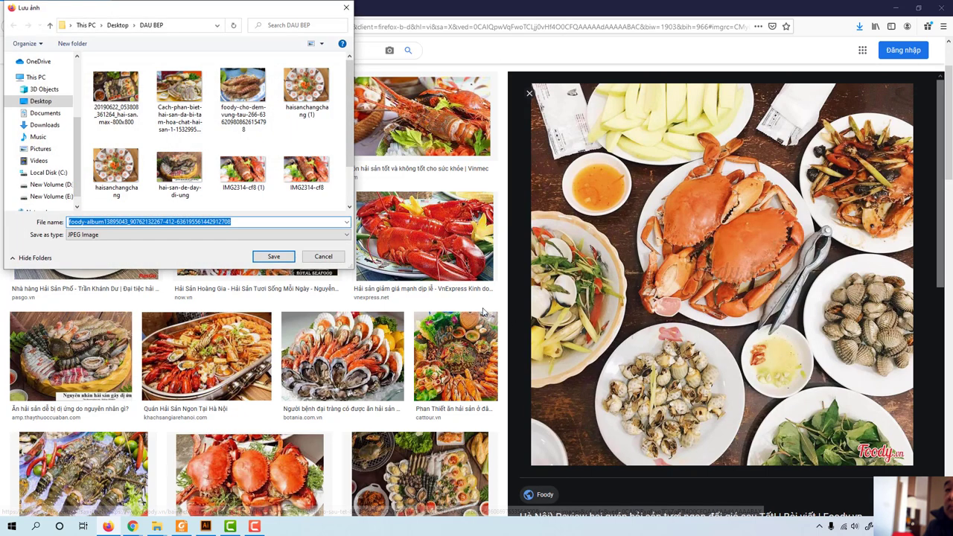
pyautogui.click(273, 257)
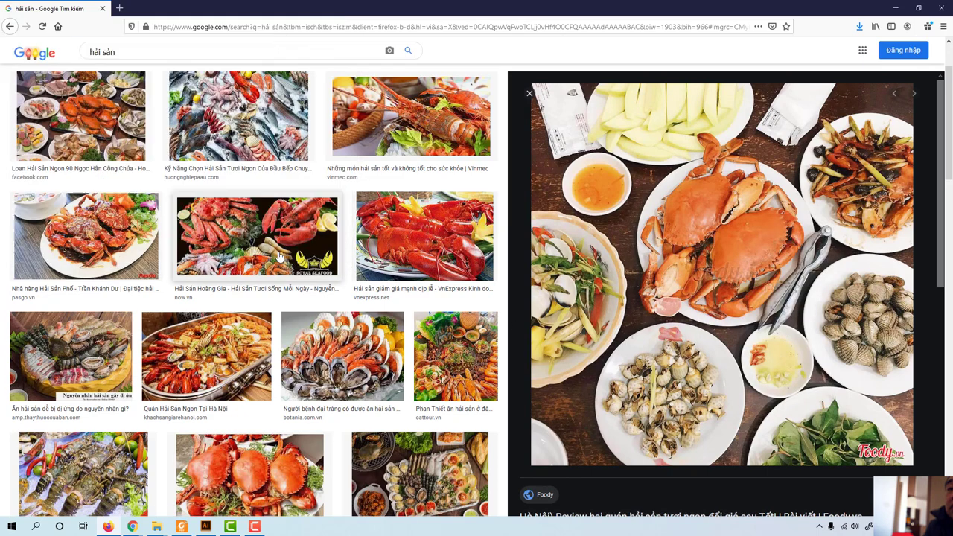
pyautogui.click(206, 526)
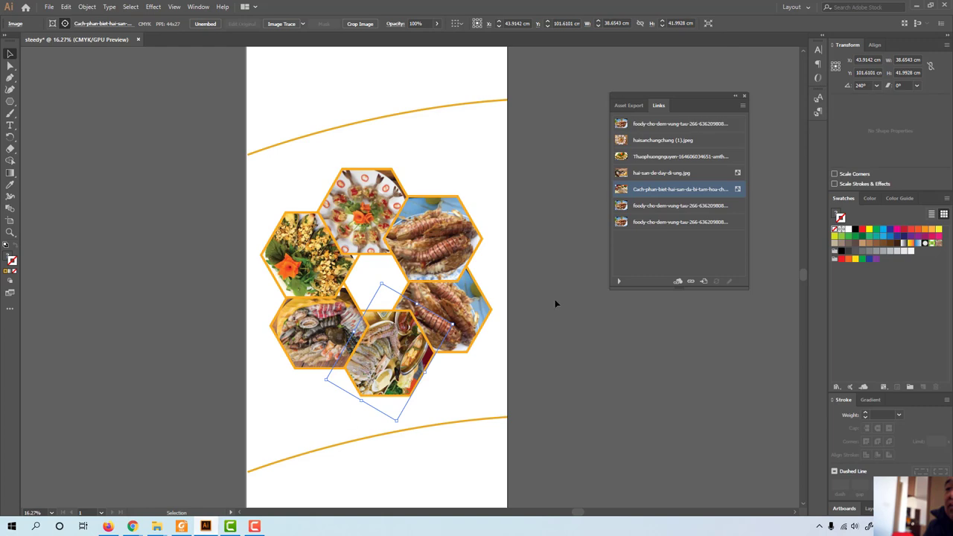
# Step: Relink the lower-right hexagon to the 20190622_053808_361264_hai-san crab photo and close the Links panel
pyautogui.click(686, 207)
pyautogui.click(743, 106)
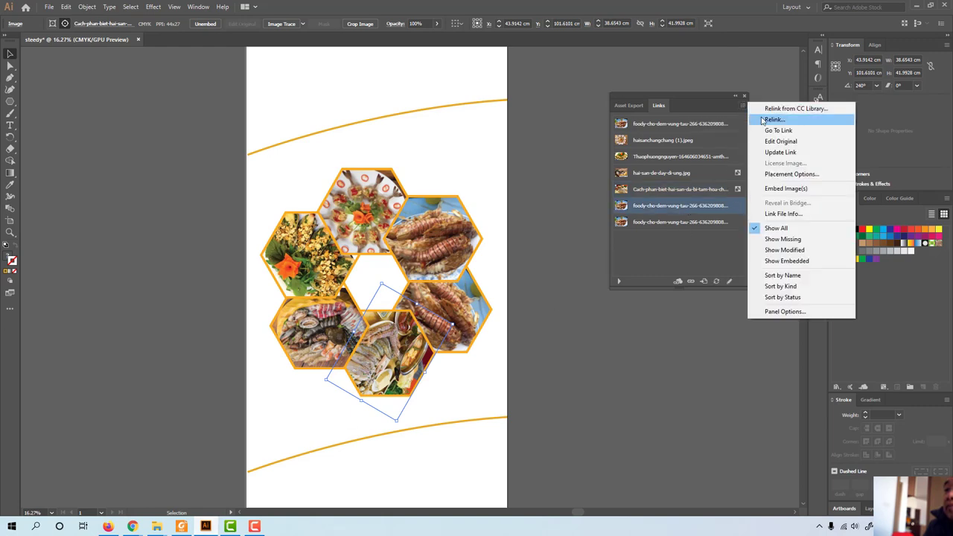
pyautogui.click(774, 120)
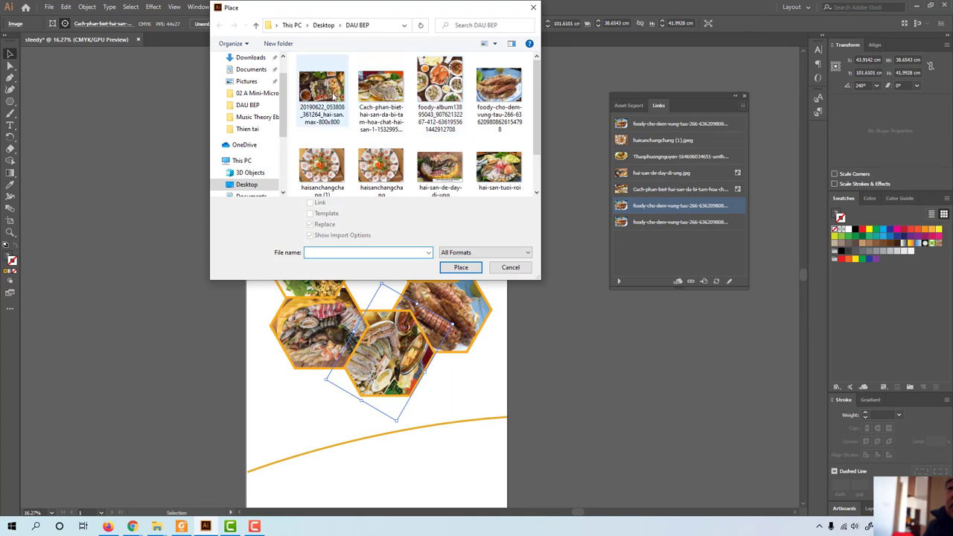
pyautogui.doubleClick(335, 96)
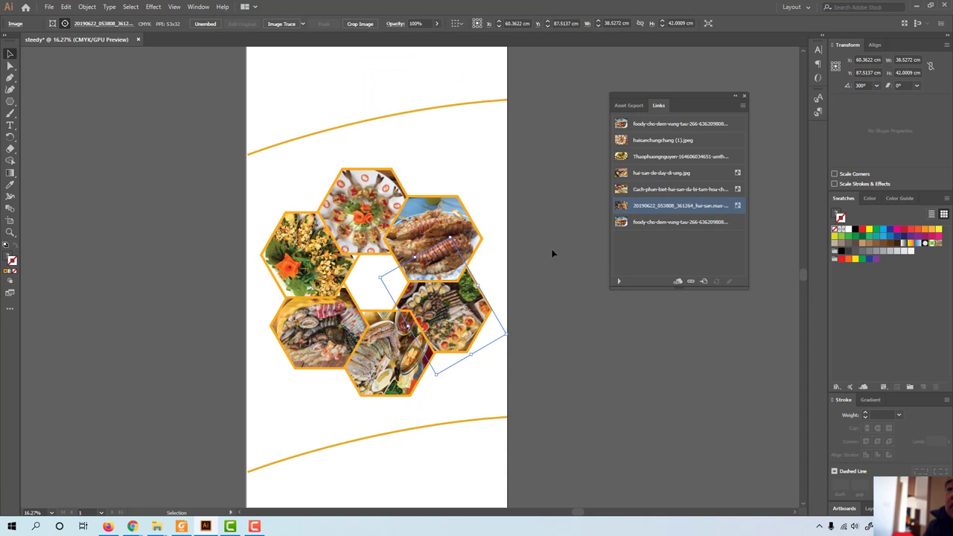
pyautogui.click(552, 254)
pyautogui.click(744, 98)
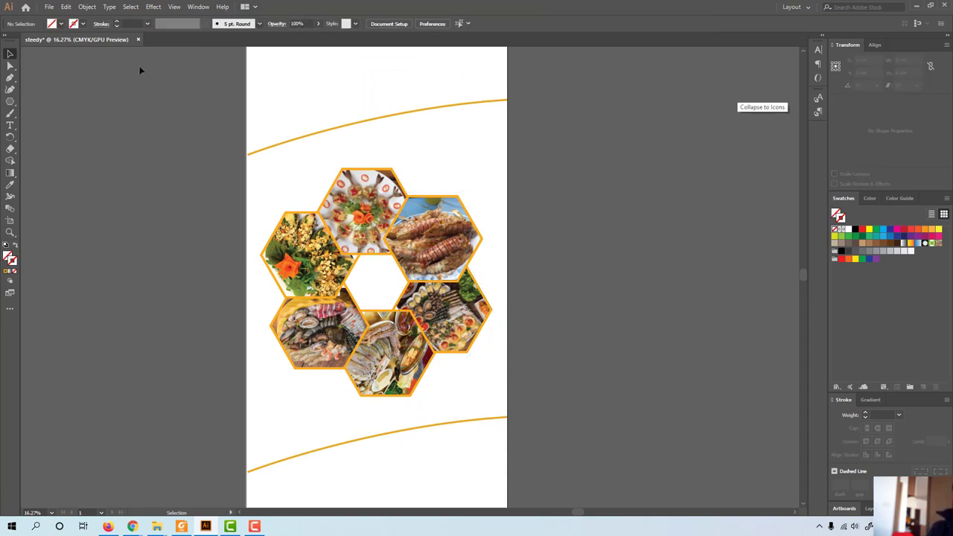
# Step: Add a text object reading 'HS' near the poster's top-left
pyautogui.press('t')
pyautogui.click(287, 86)
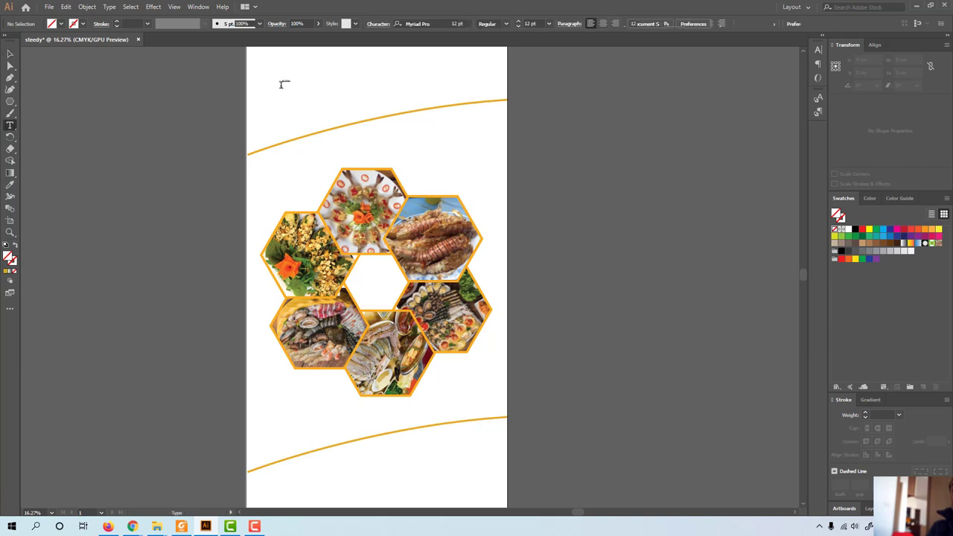
pyautogui.press('BackSpace')
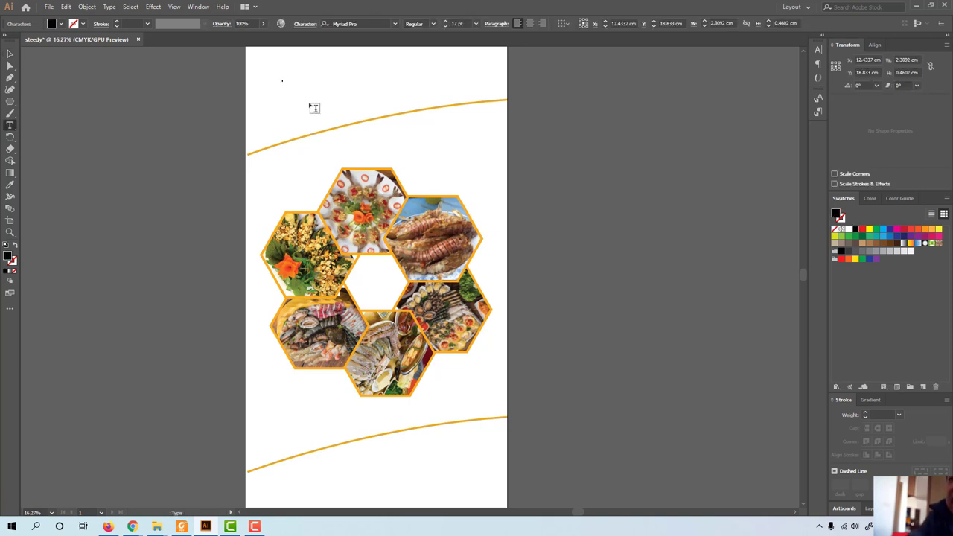
pyautogui.write('Se')
# Step: Scale the HS text up large, then shrink it to fit the top-left corner
pyautogui.click(7, 54)
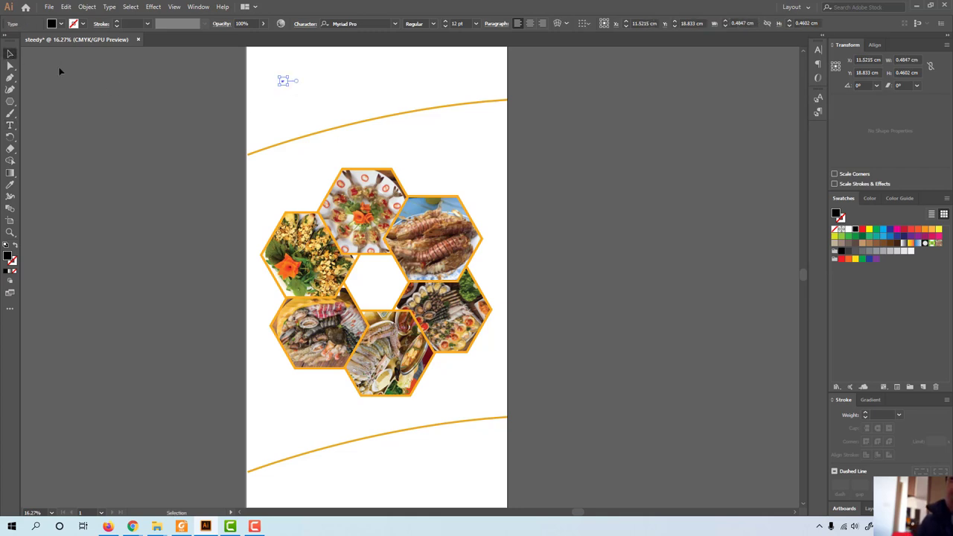
pyautogui.moveTo(289, 84)
pyautogui.mouseDown()
pyautogui.moveTo(393, 158)
pyautogui.moveTo(352, 105)
pyautogui.mouseUp()
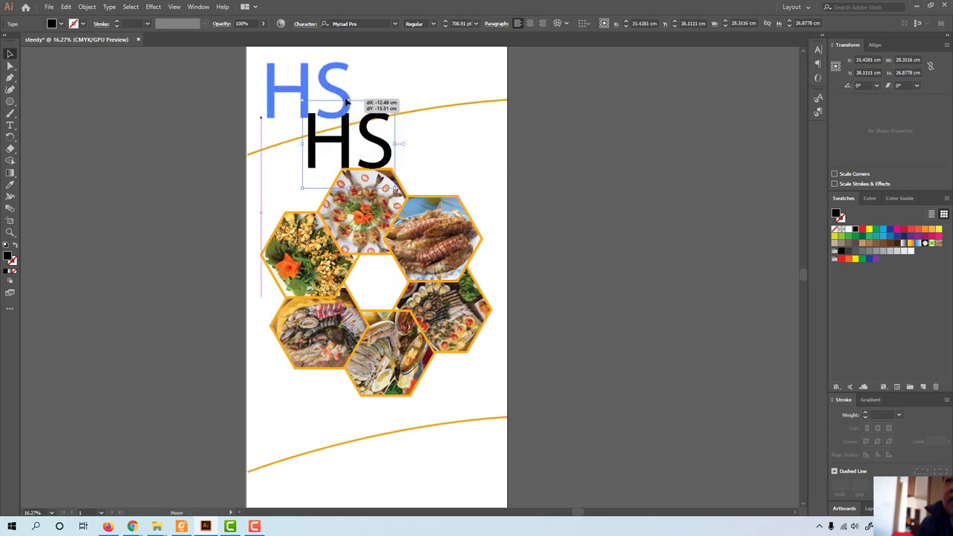
pyautogui.scroll(2, 558, 143)
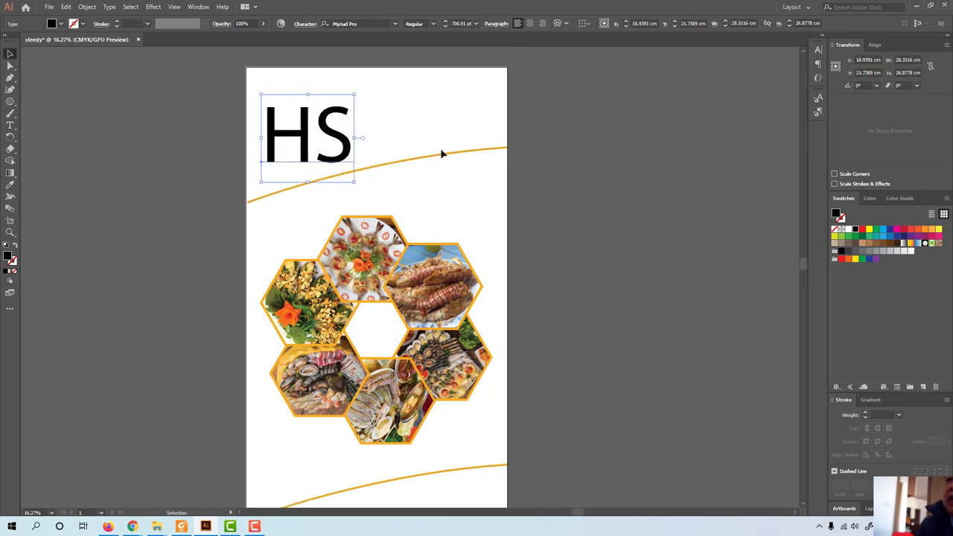
pyautogui.moveTo(354, 183); pyautogui.dragTo(337, 152)
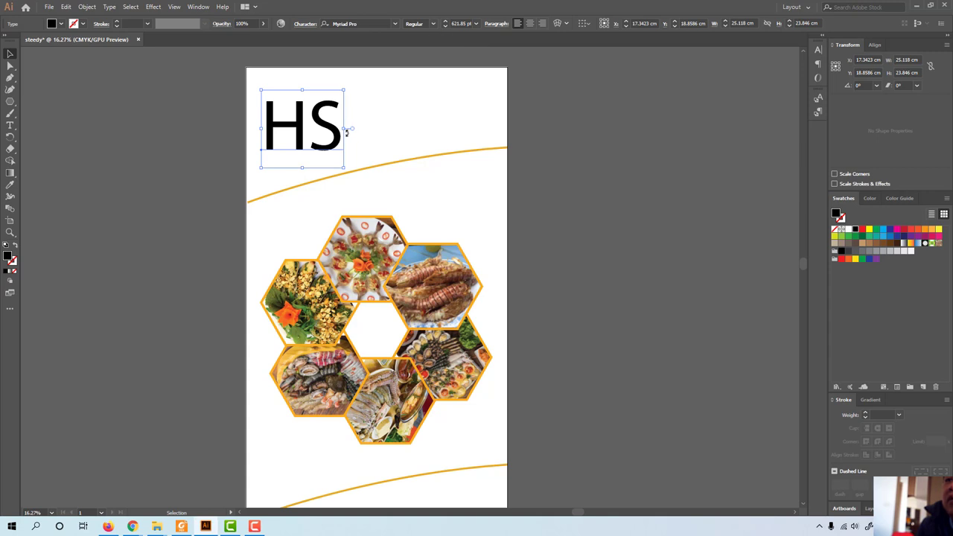
pyautogui.moveTo(345, 162); pyautogui.dragTo(330, 155)
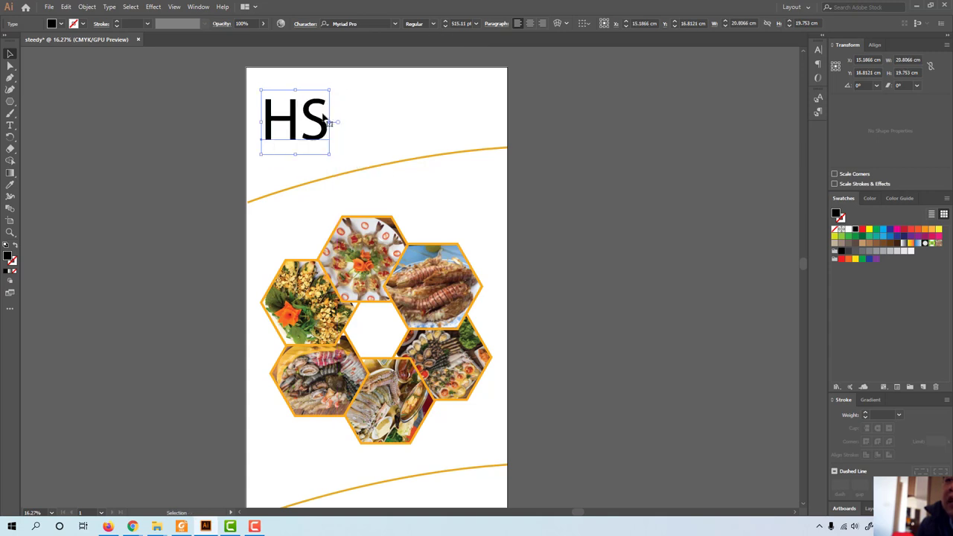
# Step: Change the HS lettering's font to VL Picastro BoldBlade
pyautogui.click(395, 24)
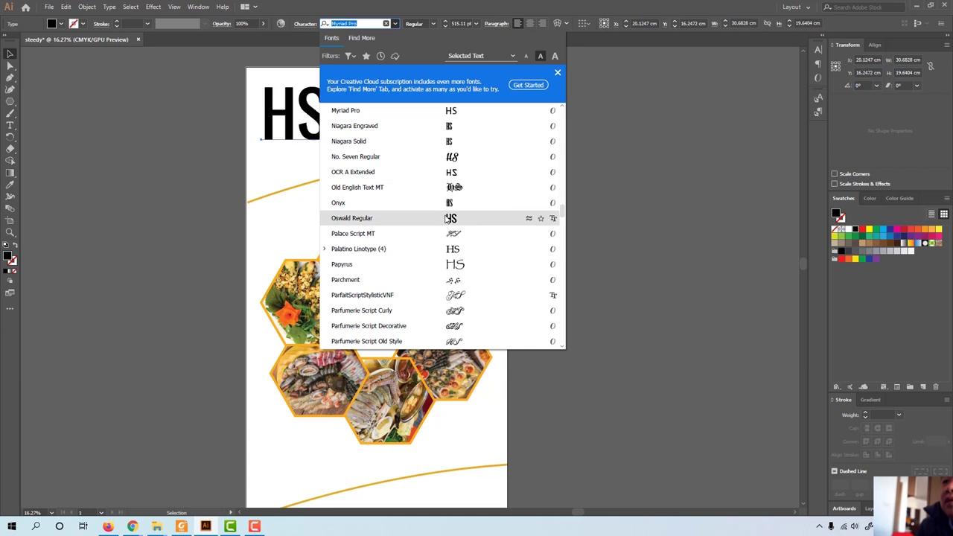
pyautogui.scroll(-5, 447, 218)
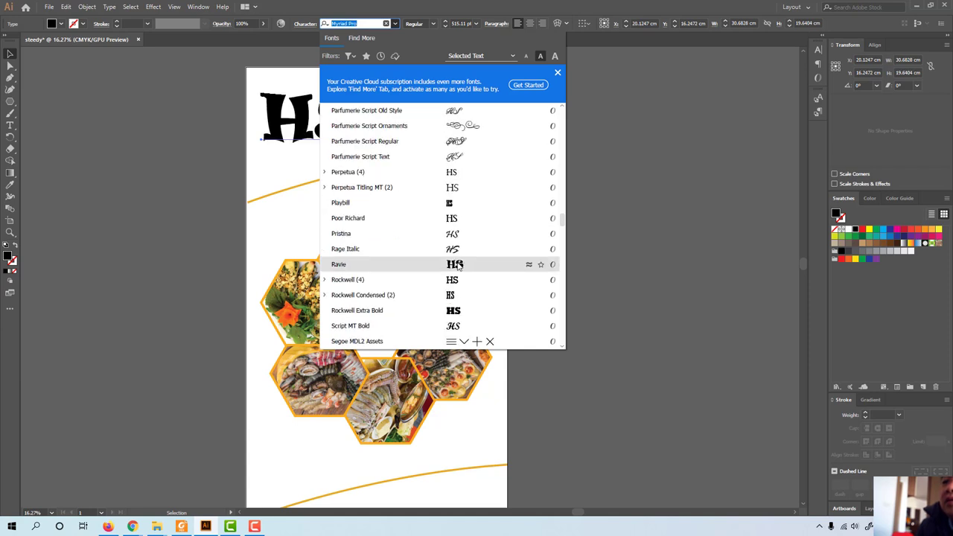
pyautogui.scroll(-4, 457, 265)
pyautogui.scroll(-5, 465, 287)
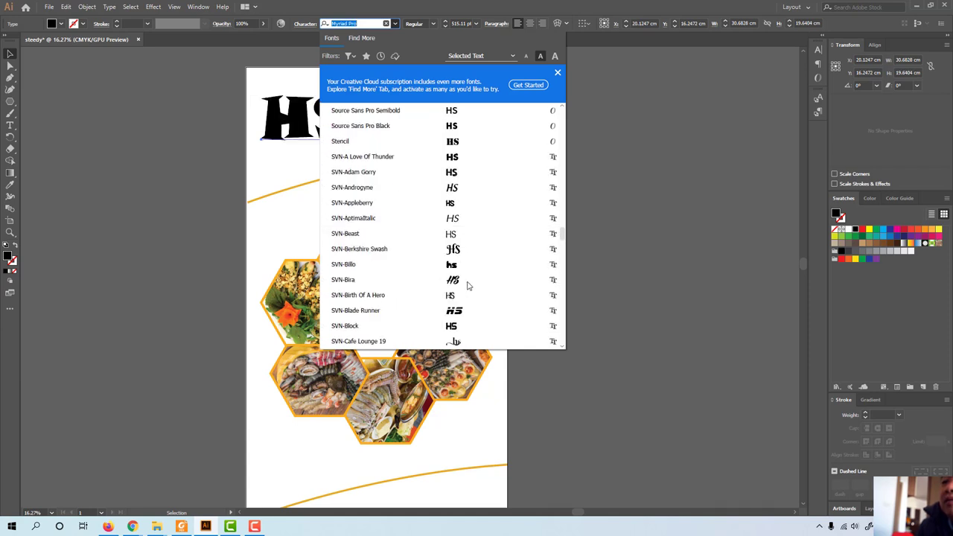
pyautogui.scroll(-2, 470, 292)
pyautogui.scroll(-3, 471, 298)
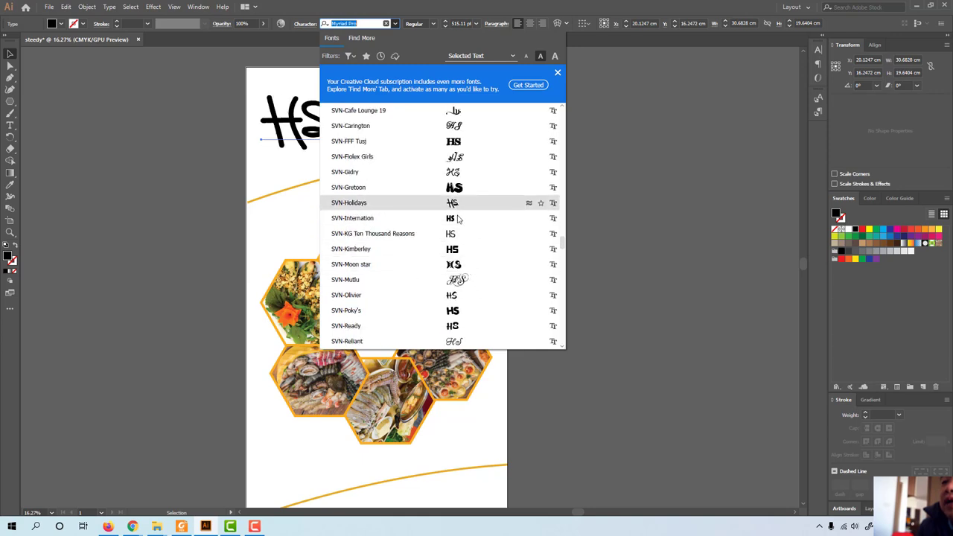
pyautogui.scroll(-4, 460, 305)
pyautogui.scroll(-4, 440, 270)
pyautogui.scroll(-5, 469, 302)
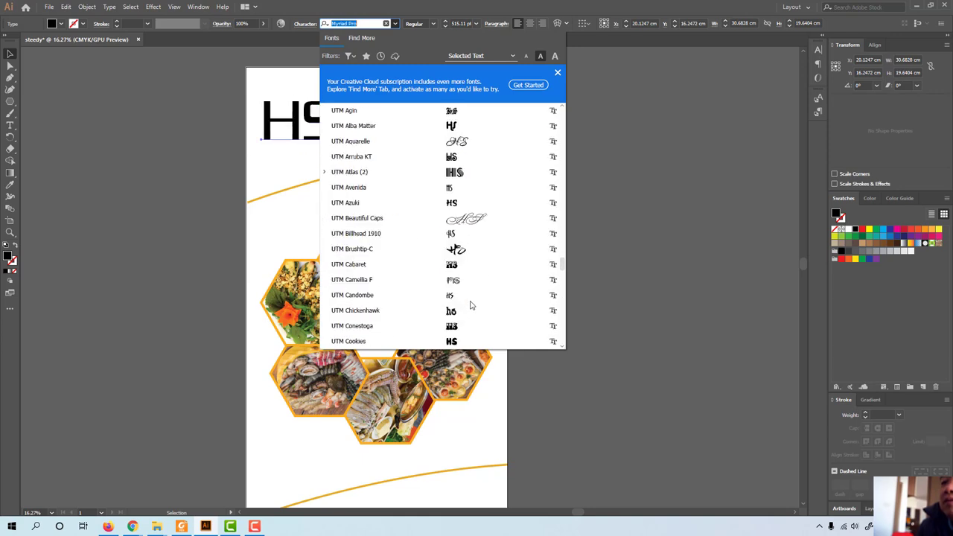
pyautogui.scroll(-4, 469, 317)
pyautogui.scroll(-4, 475, 313)
pyautogui.scroll(-4, 479, 298)
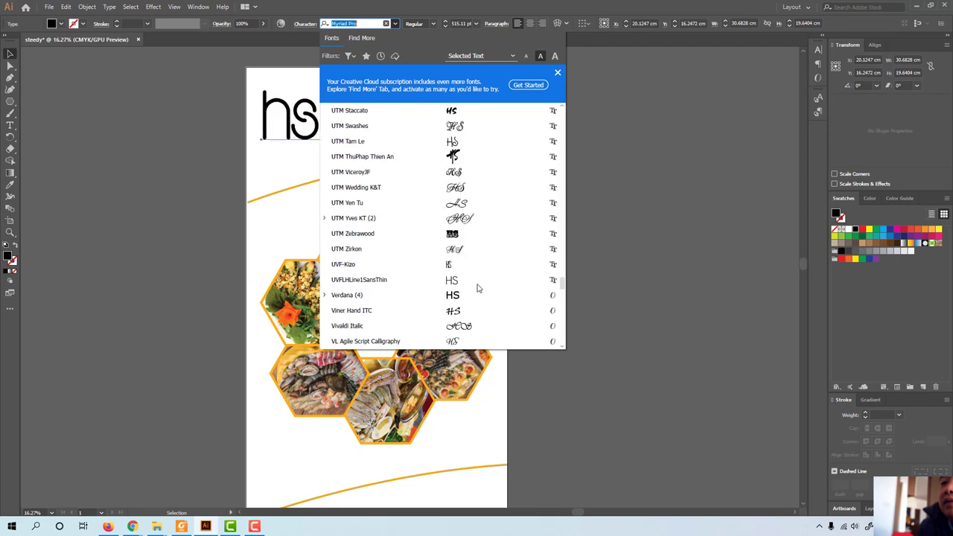
pyautogui.scroll(-3, 479, 289)
pyautogui.scroll(1, 479, 290)
pyautogui.scroll(2, 479, 286)
pyautogui.scroll(-5, 479, 285)
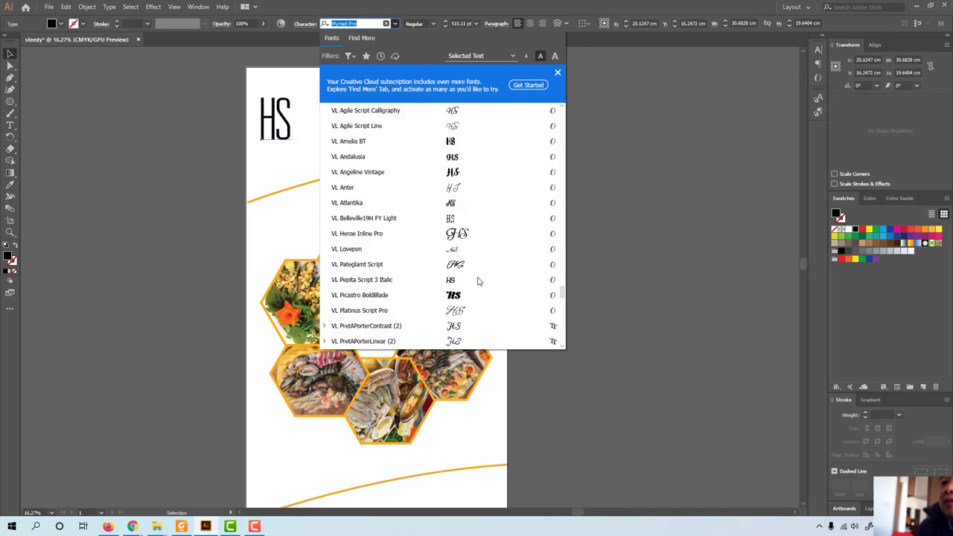
pyautogui.scroll(-5, 479, 282)
pyautogui.scroll(-3, 481, 257)
pyautogui.scroll(2, 481, 260)
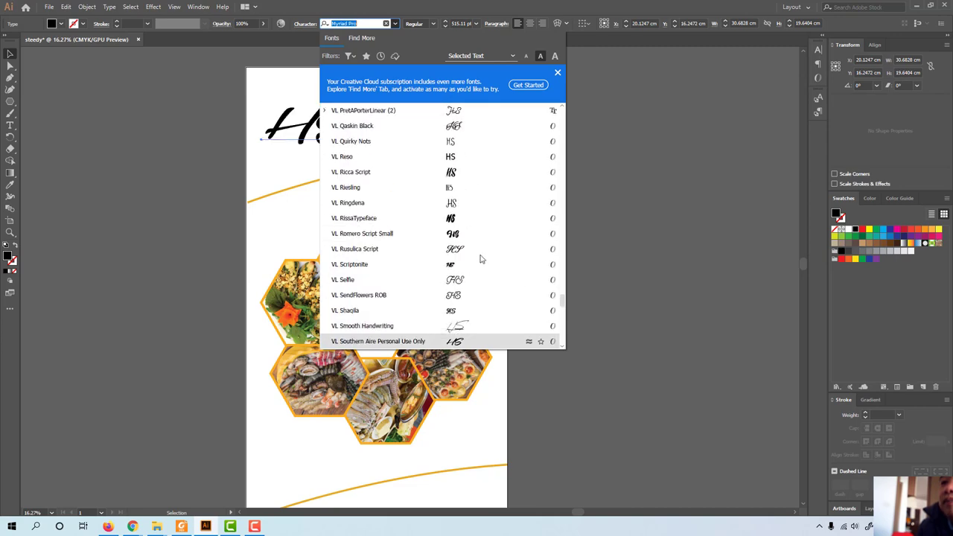
pyautogui.scroll(2, 480, 259)
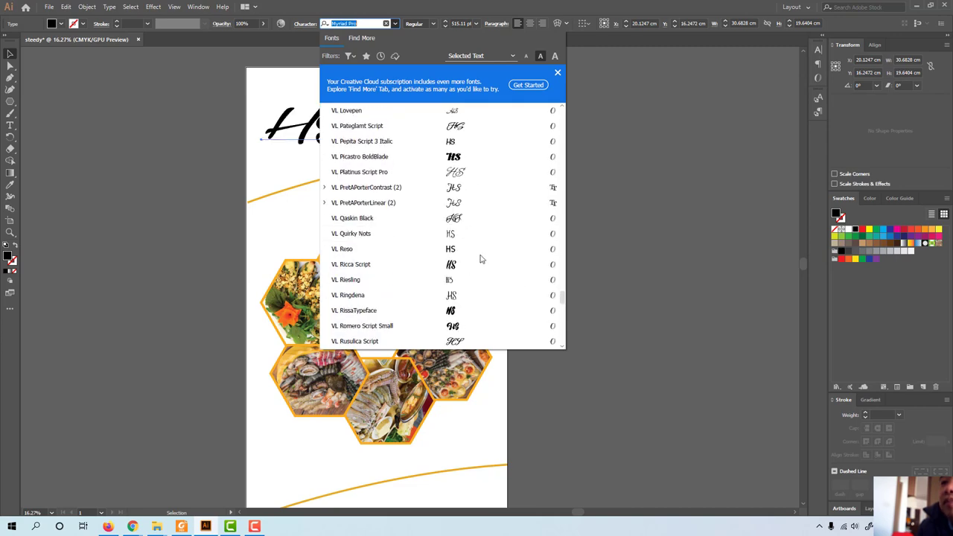
pyautogui.click(459, 160)
# Step: Shrink the HS lettering to fit the corner and fill it orange-red
pyautogui.moveTo(350, 169); pyautogui.dragTo(305, 107)
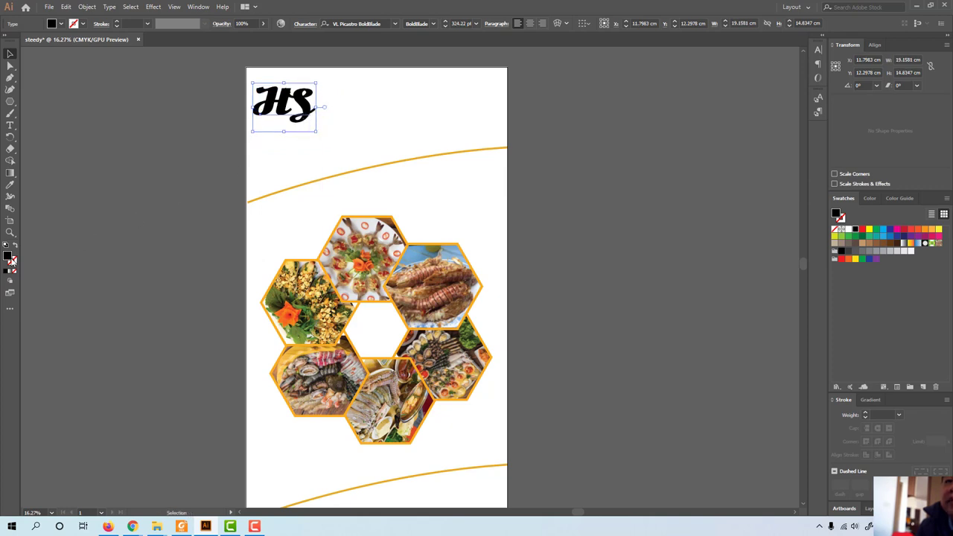
pyautogui.click(919, 230)
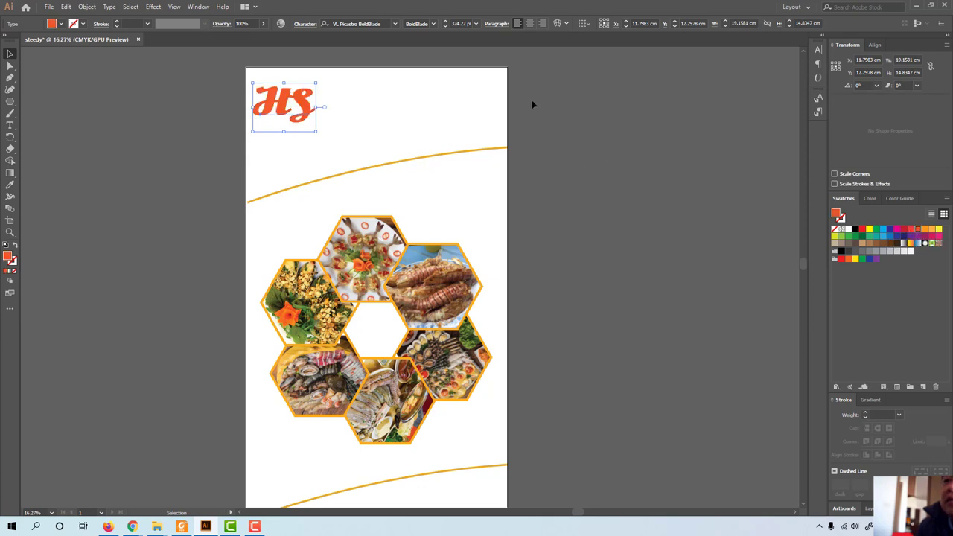
pyautogui.click(604, 134)
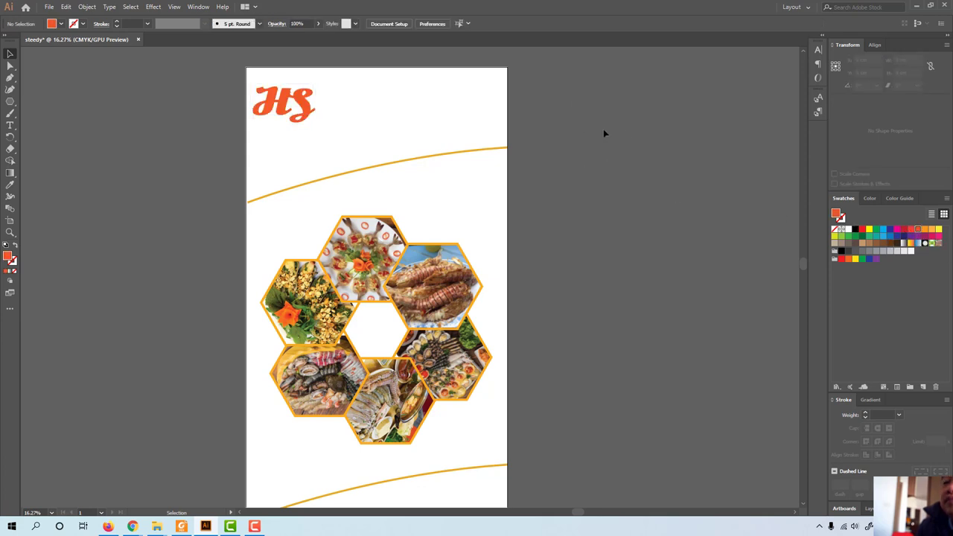
pyautogui.click(306, 112)
pyautogui.click(153, 8)
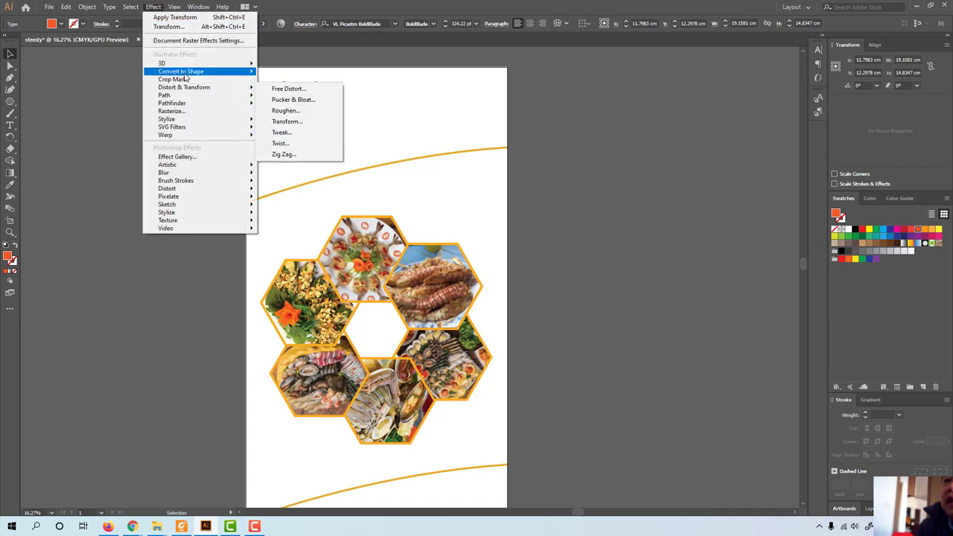
pyautogui.moveTo(163, 64)
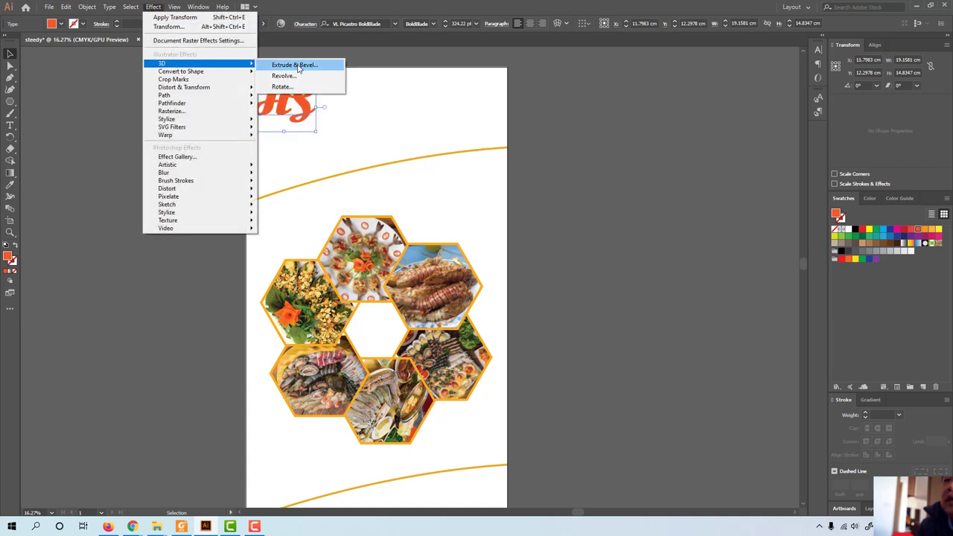
# Step: Extrude the HS logo in 3D with custom rotation -16°, 13°, -2°
pyautogui.click(301, 65)
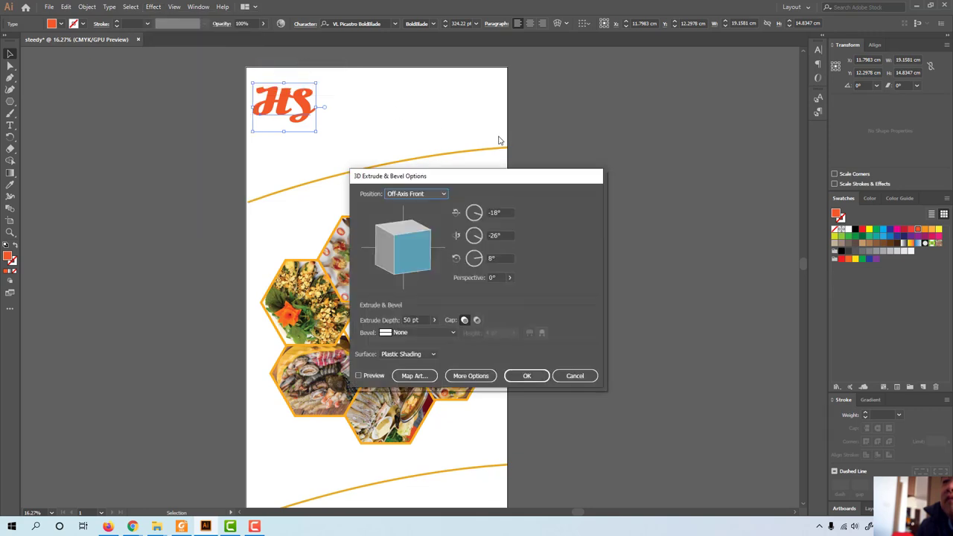
pyautogui.moveTo(476, 176); pyautogui.dragTo(615, 110)
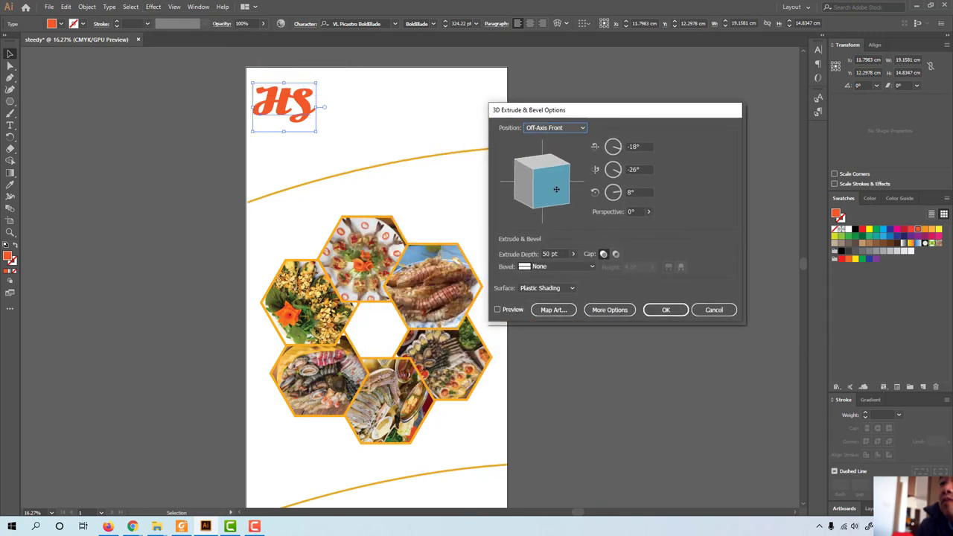
pyautogui.moveTo(557, 189); pyautogui.dragTo(537, 189)
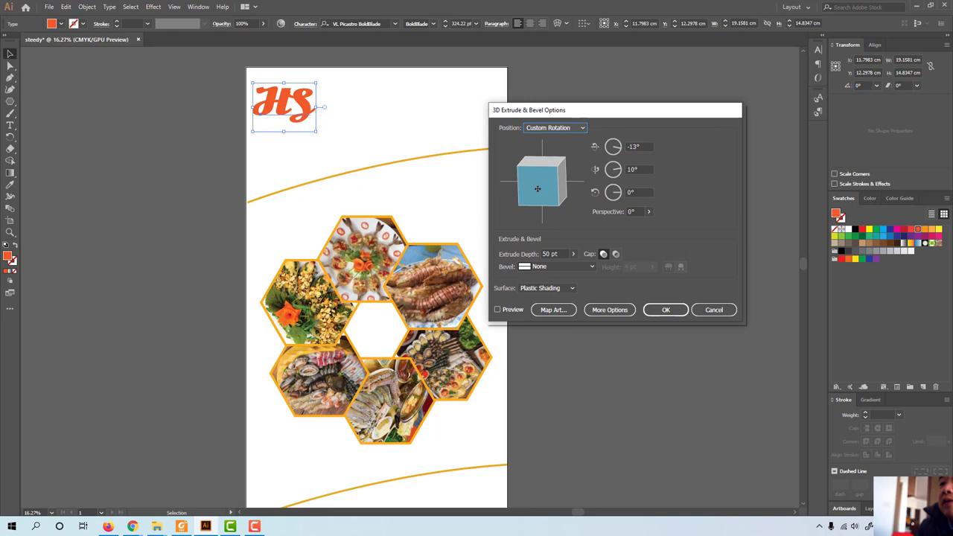
pyautogui.click(497, 309)
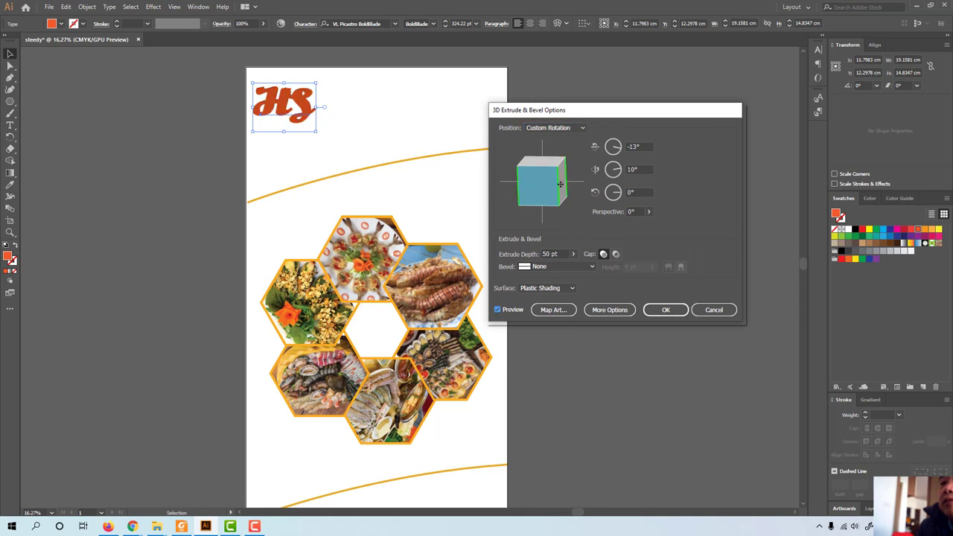
pyautogui.moveTo(564, 177); pyautogui.dragTo(564, 178)
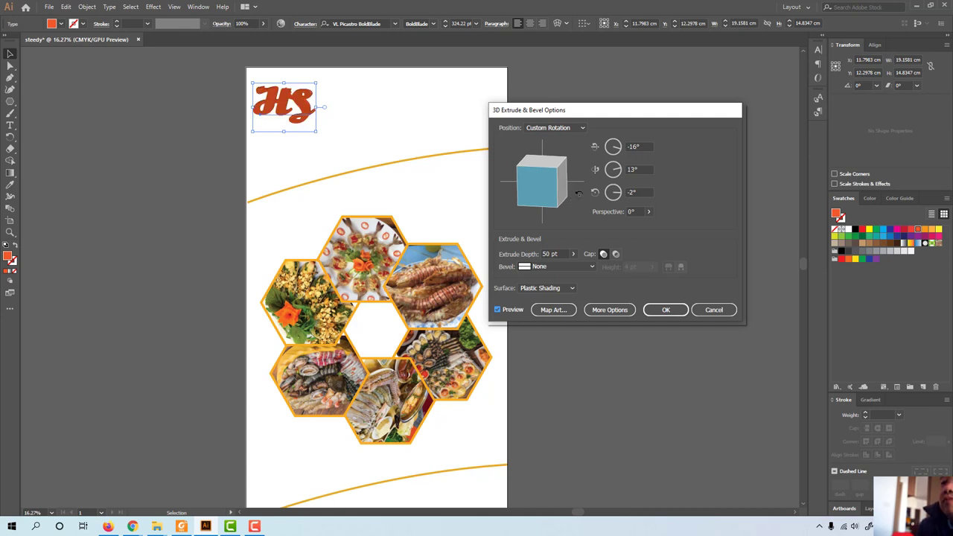
pyautogui.click(563, 311)
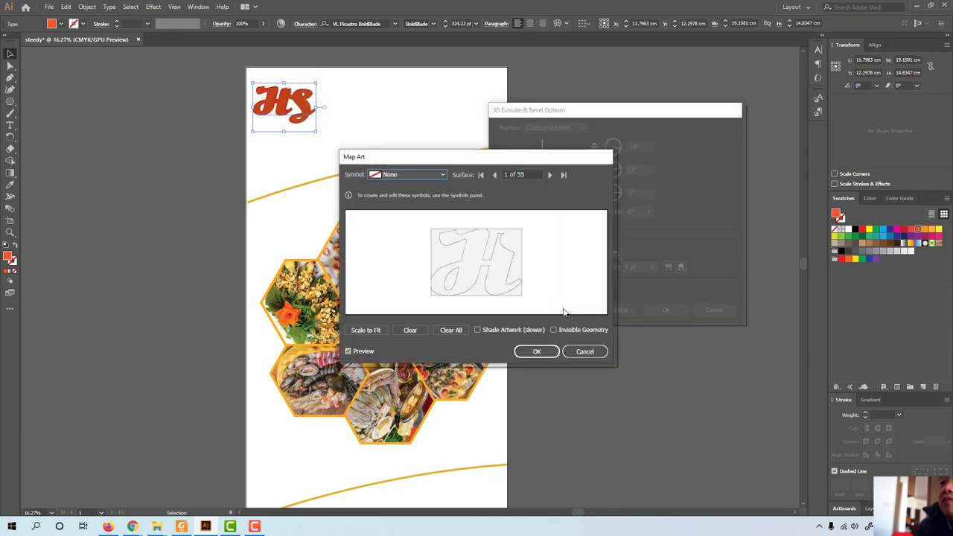
pyautogui.click(584, 351)
pyautogui.click(658, 314)
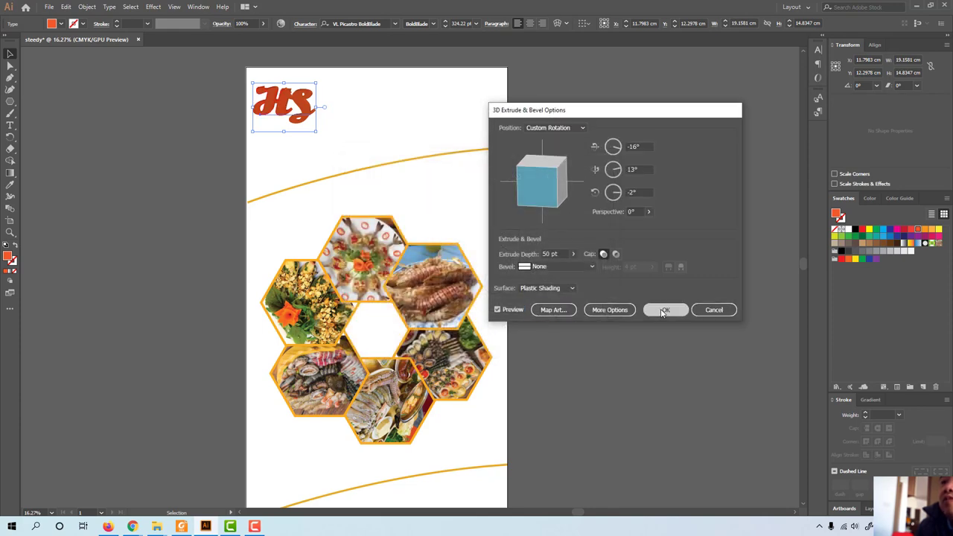
# Step: Zoom in to inspect the extruded HS logo, then zoom back out to the artboard
pyautogui.click(585, 157)
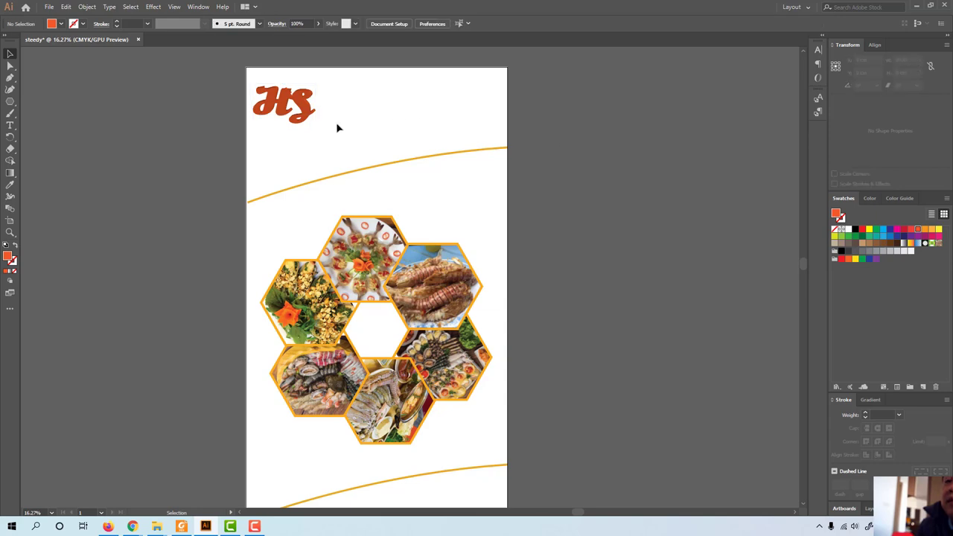
pyautogui.press('z')
pyautogui.moveTo(317, 116); pyautogui.dragTo(392, 191)
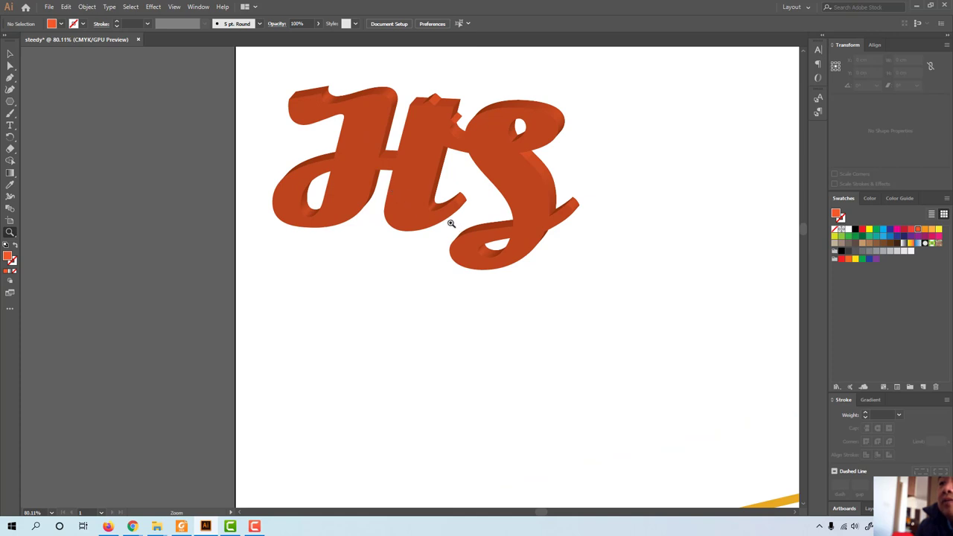
pyautogui.moveTo(450, 224); pyautogui.dragTo(438, 217)
pyautogui.scroll(2, 439, 216)
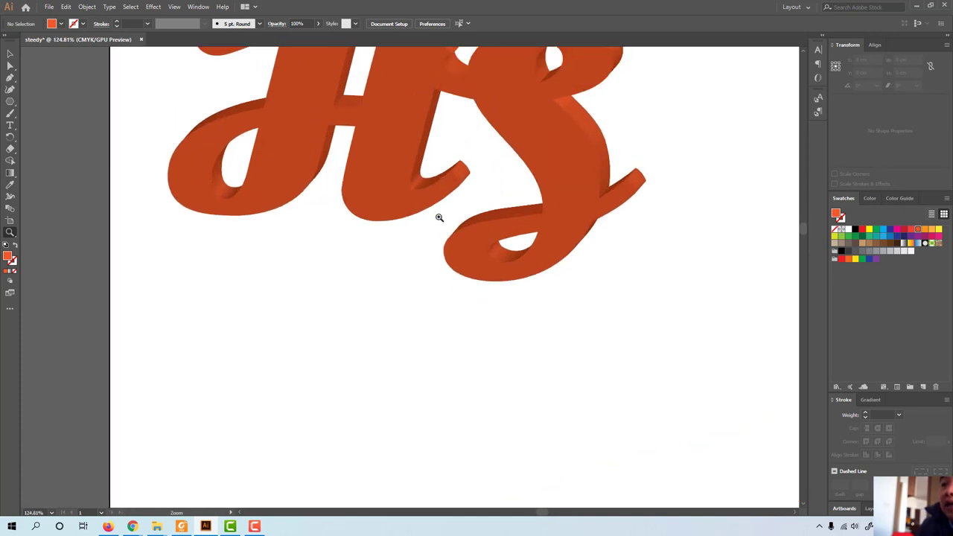
pyautogui.keyDown('alt'); pyautogui.click(440, 216); pyautogui.keyUp('alt')
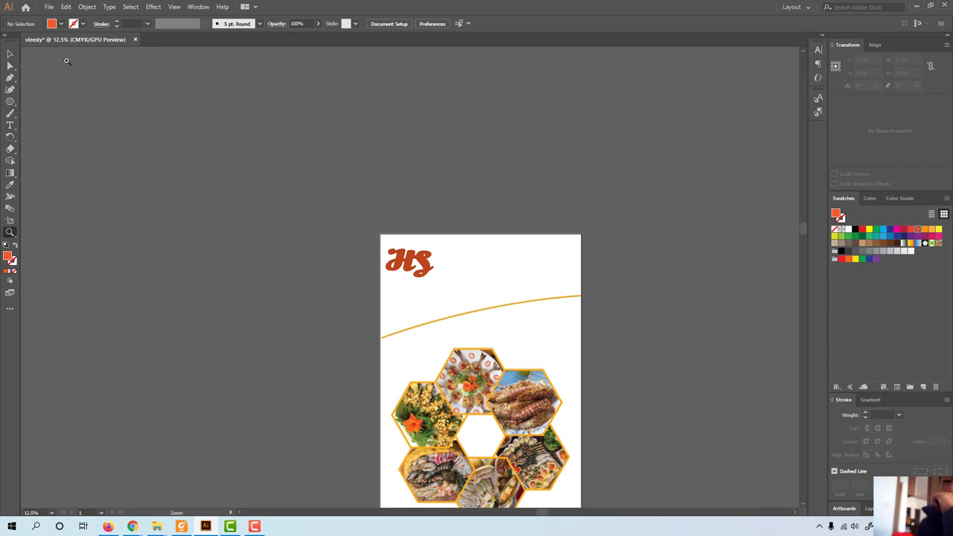
# Step: Place the seafood photo IMG2314-cf8.jpg onto the pasteboard
pyautogui.click(49, 9)
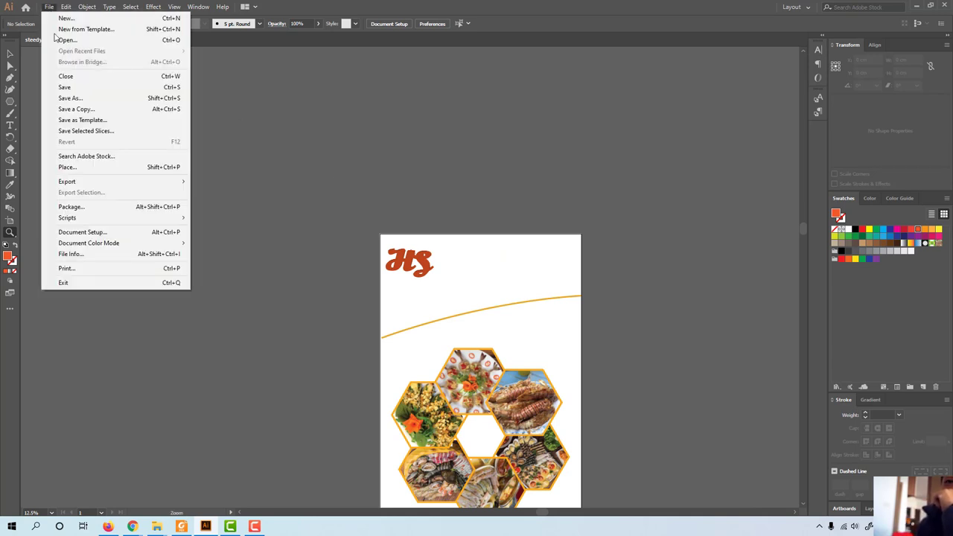
pyautogui.click(75, 172)
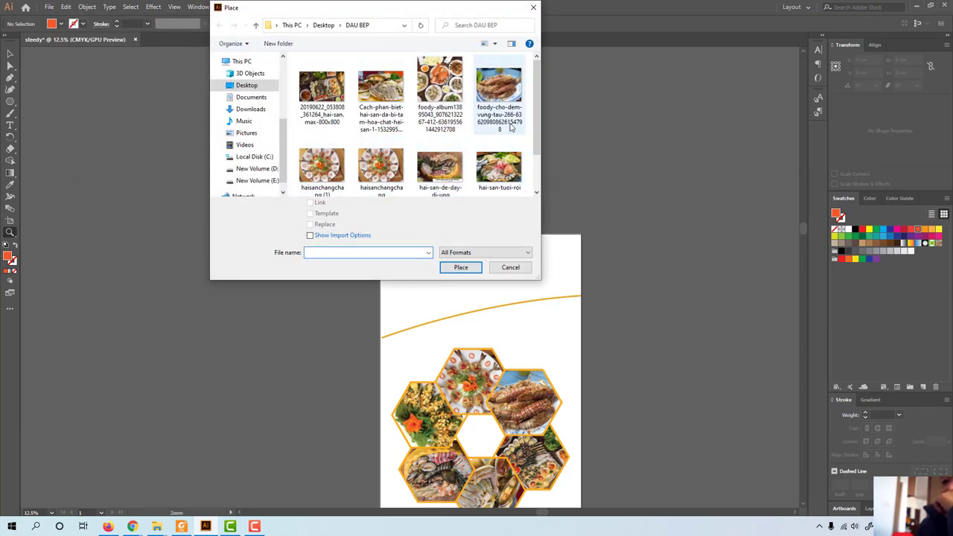
pyautogui.scroll(-1, 447, 157)
pyautogui.doubleClick(383, 158)
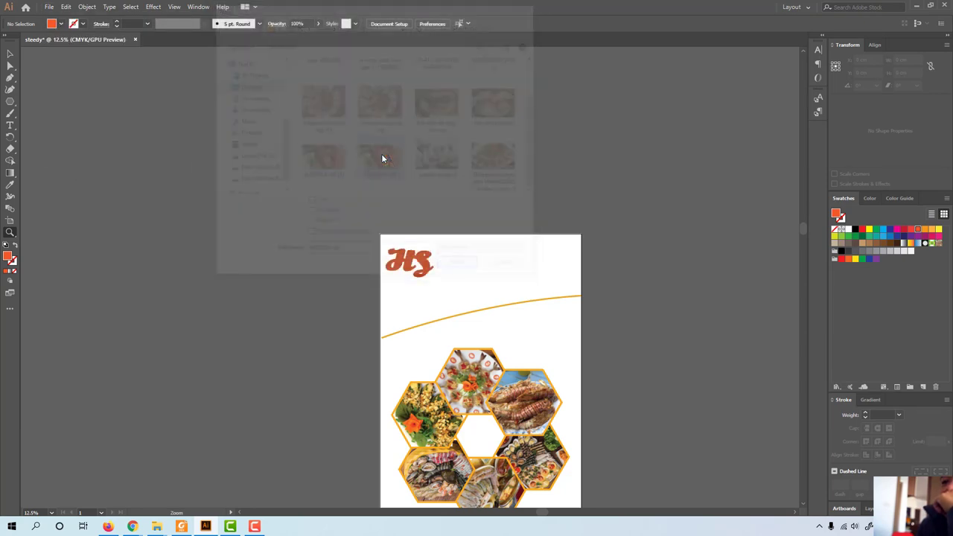
pyautogui.click(214, 76)
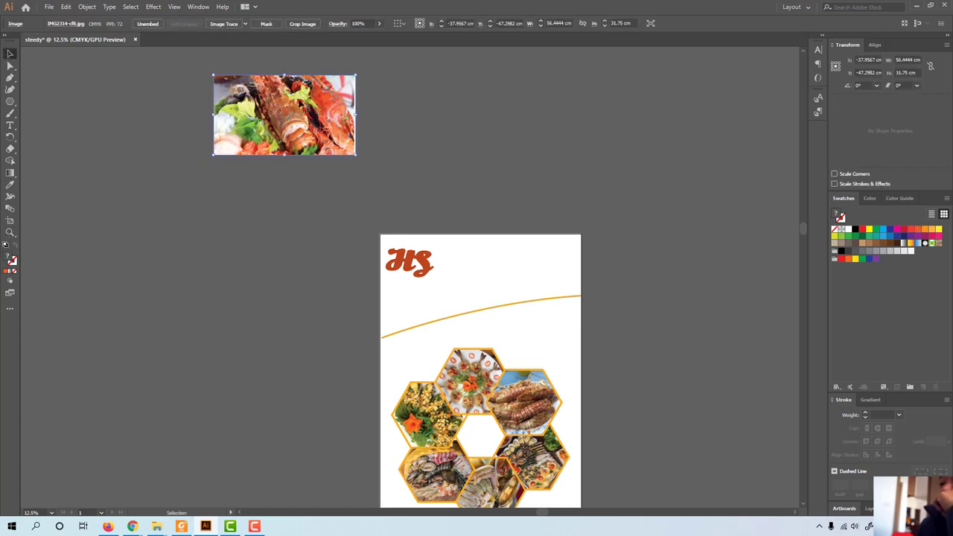
# Step: Save the placed seafood photo as a new symbol in the Symbols panel
pyautogui.click(198, 7)
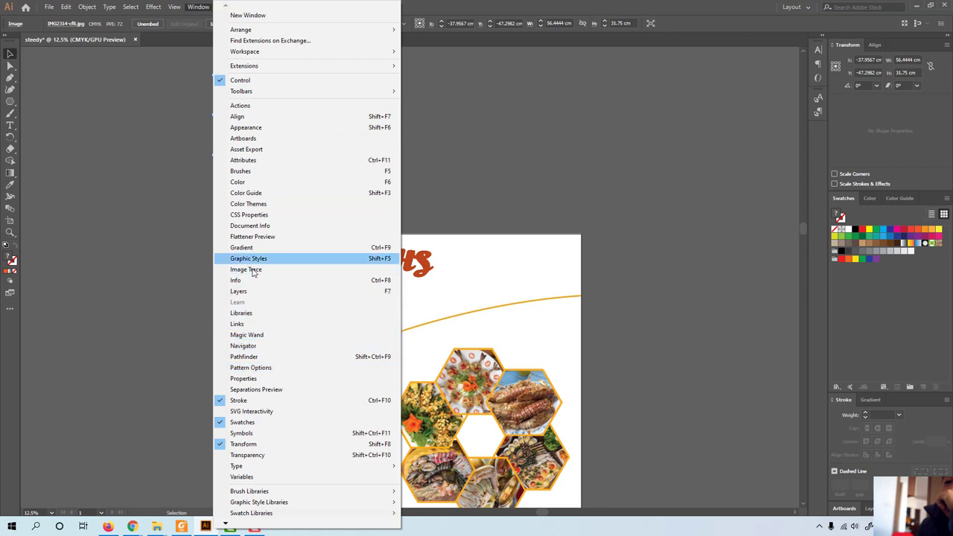
pyautogui.click(242, 434)
pyautogui.moveTo(766, 369); pyautogui.dragTo(641, 142)
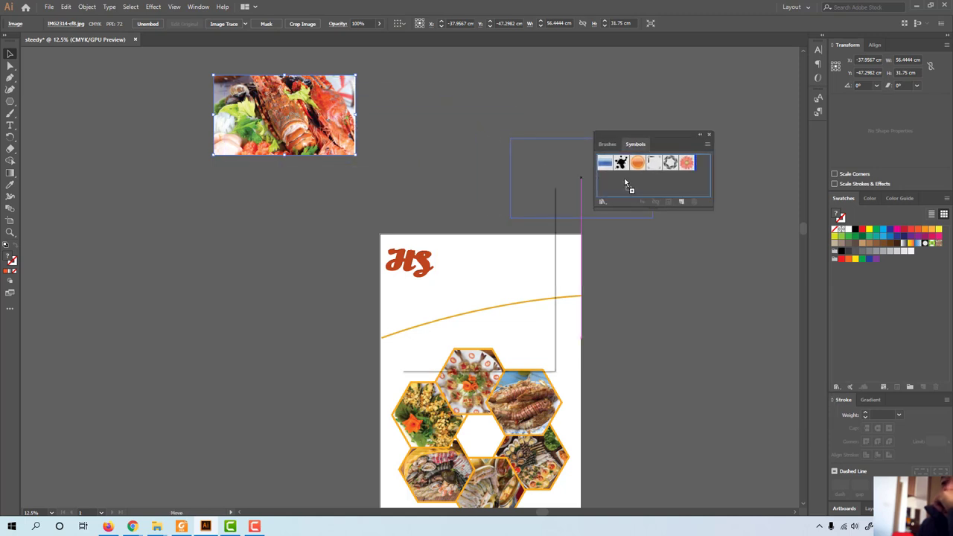
pyautogui.moveTo(298, 121); pyautogui.dragTo(626, 187)
pyautogui.click(483, 346)
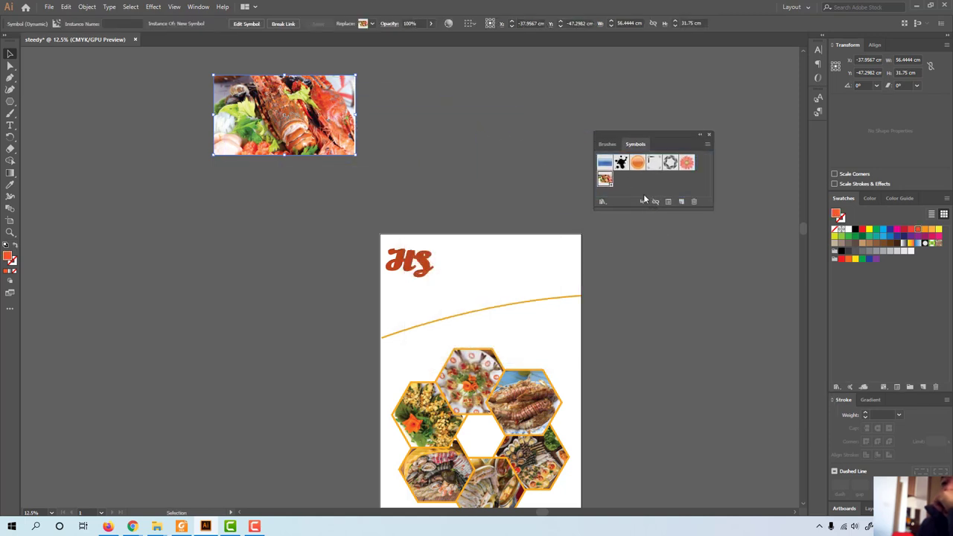
# Step: Delete the placed photo from the pasteboard and select the HS logo
pyautogui.press('Delete')
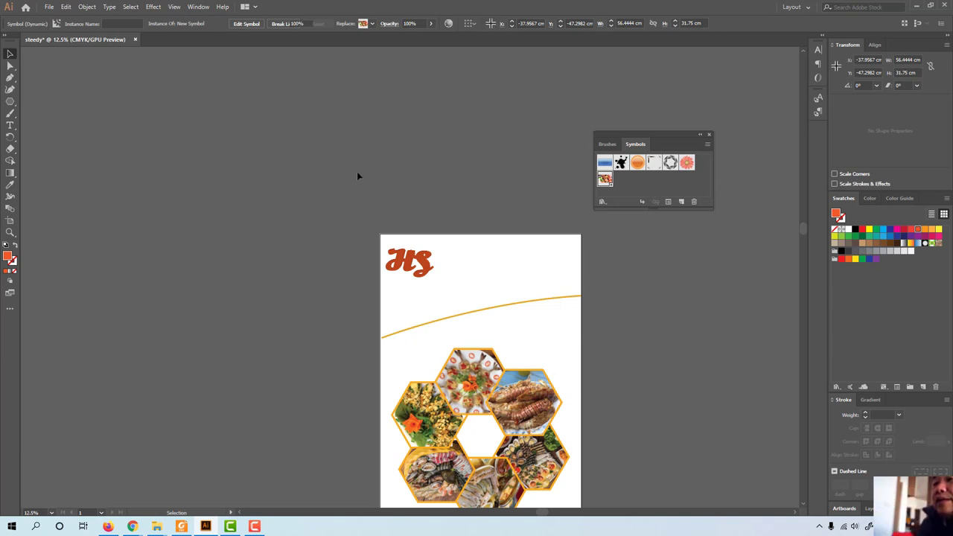
pyautogui.click(405, 268)
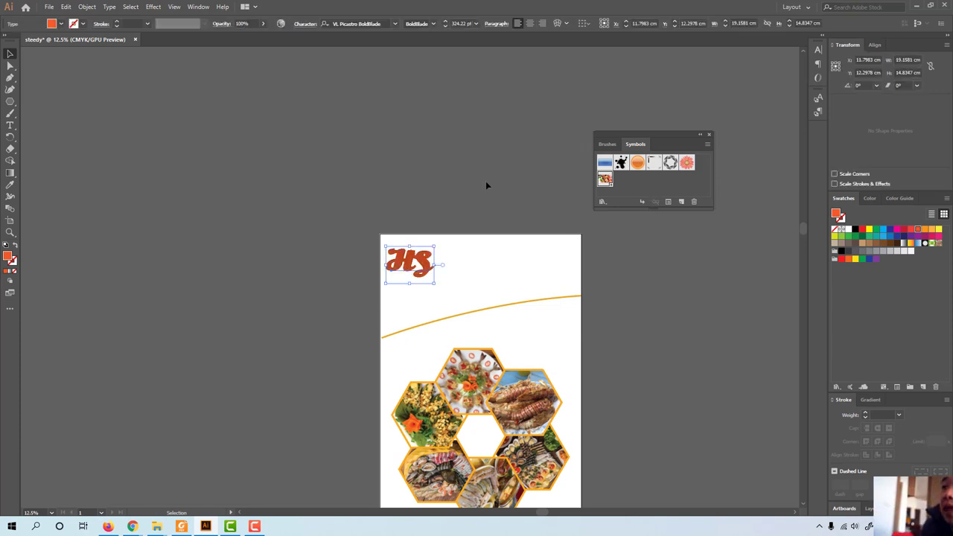
pyautogui.scroll(-3, 588, 283)
pyautogui.scroll(-2, 598, 296)
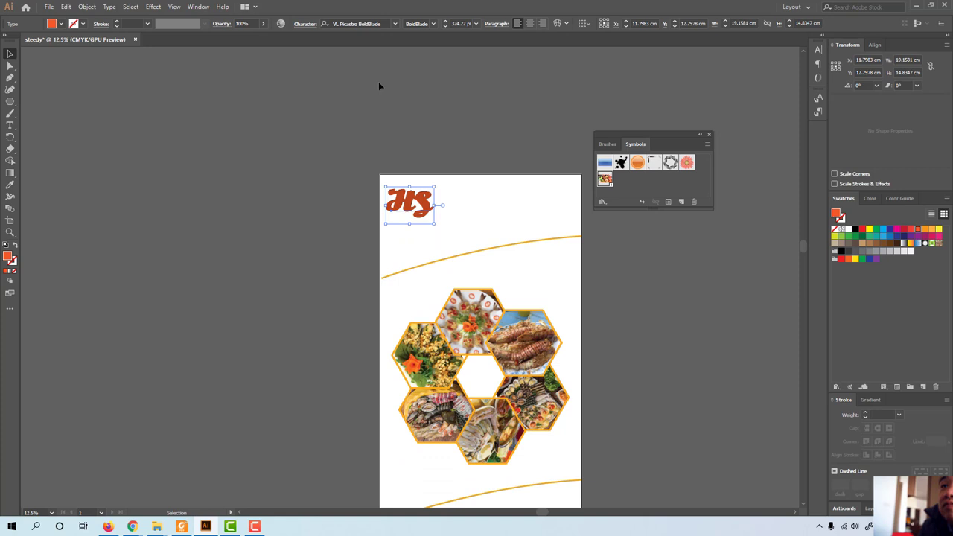
# Step: Reopen the HS logo's 3D Extrude & Bevel from the Appearance panel and bring up Map Art
pyautogui.click(198, 8)
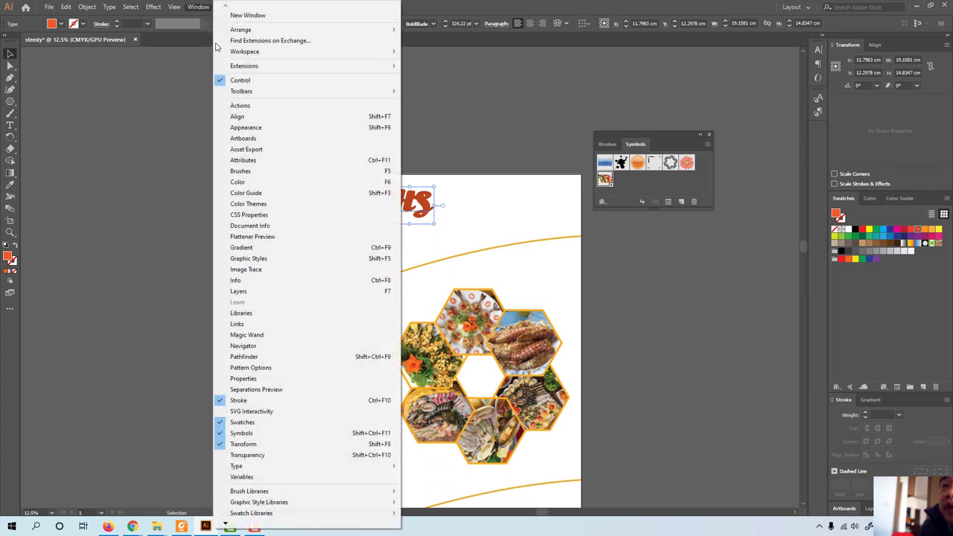
pyautogui.click(248, 129)
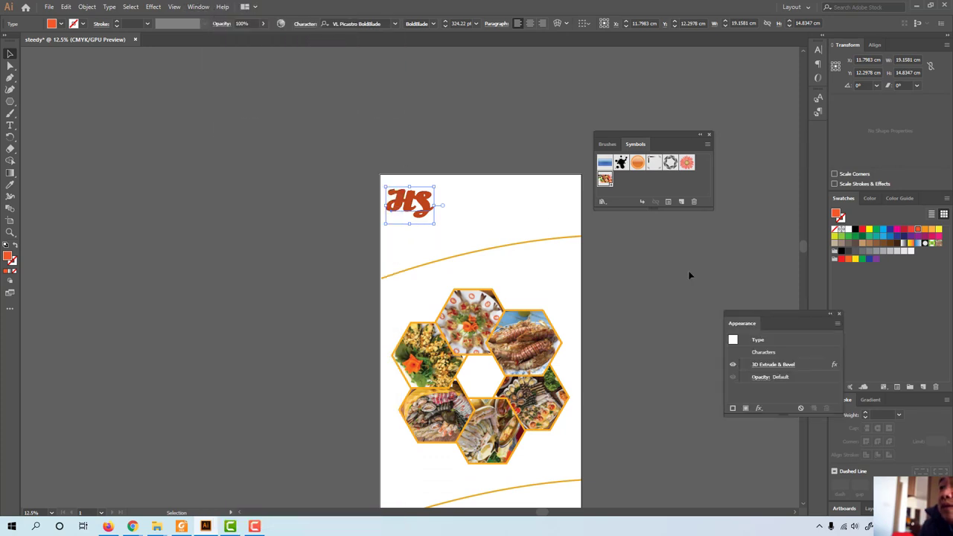
pyautogui.click(766, 366)
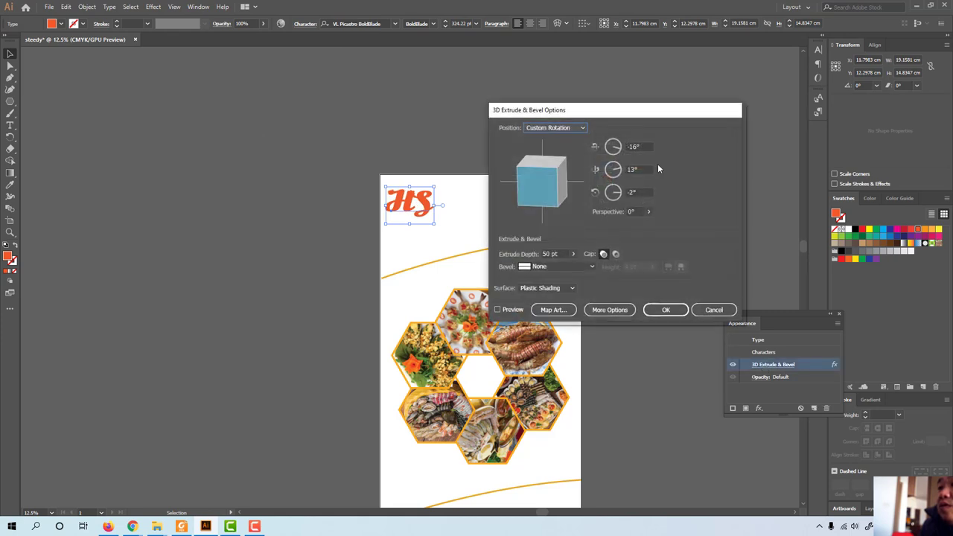
pyautogui.moveTo(648, 113); pyautogui.dragTo(261, 87)
pyautogui.click(160, 284)
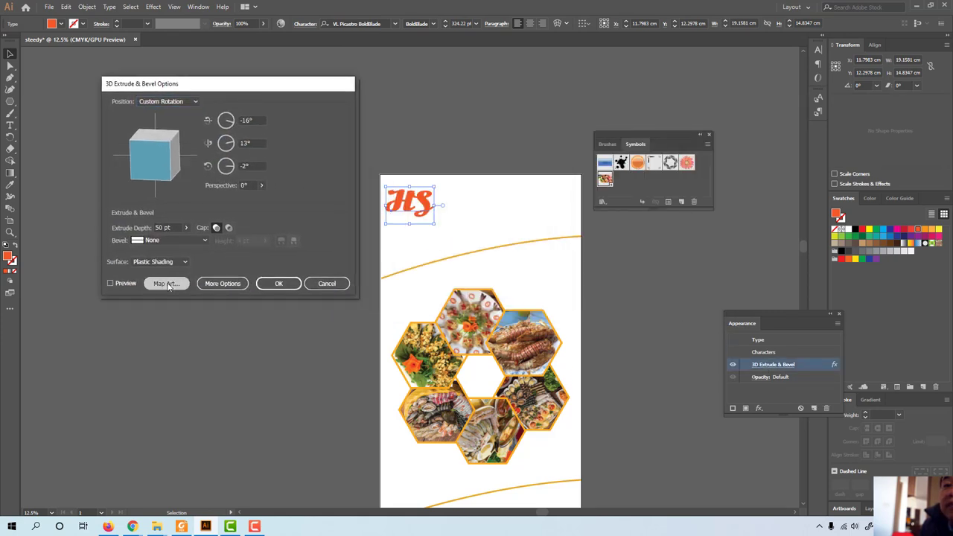
pyautogui.moveTo(662, 118)
pyautogui.mouseDown()
pyautogui.moveTo(820, 120)
pyautogui.moveTo(792, 117)
pyautogui.mouseUp()
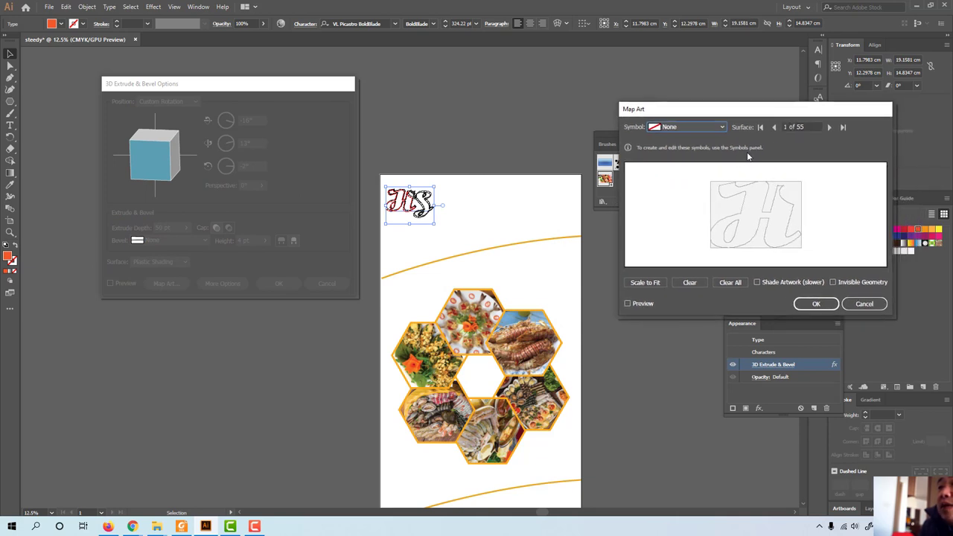
# Step: Map the seafood New Symbol onto HS logo surfaces 1 through 7
pyautogui.click(722, 128)
pyautogui.click(669, 214)
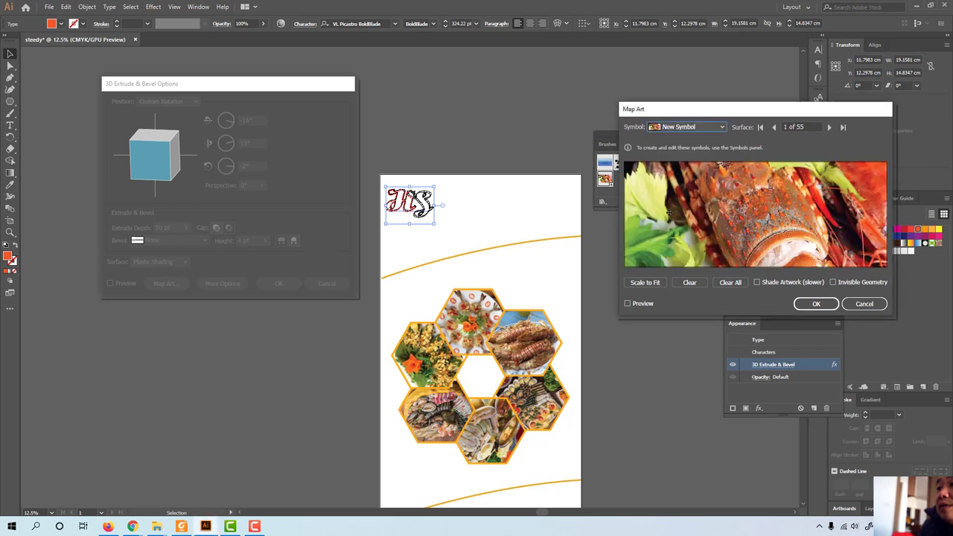
pyautogui.click(831, 128)
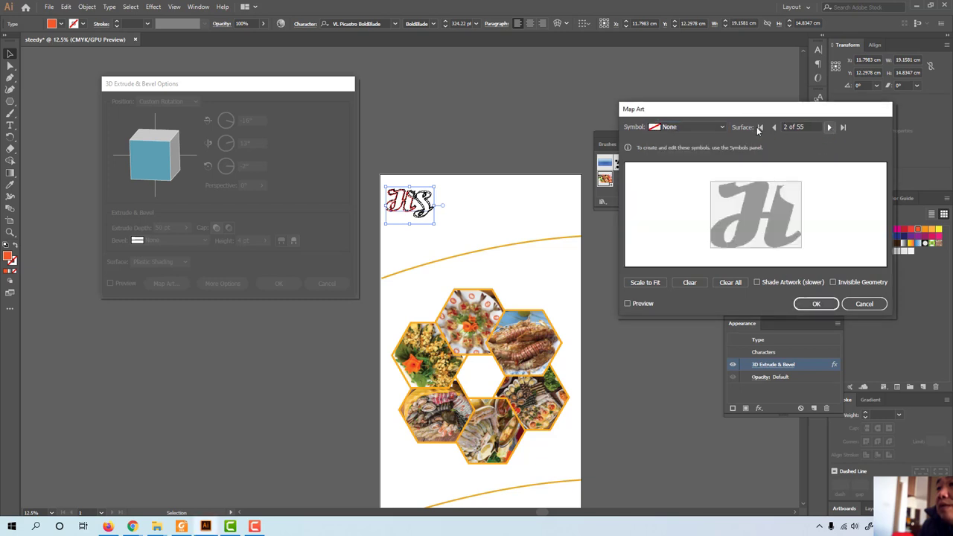
pyautogui.click(721, 127)
pyautogui.click(674, 214)
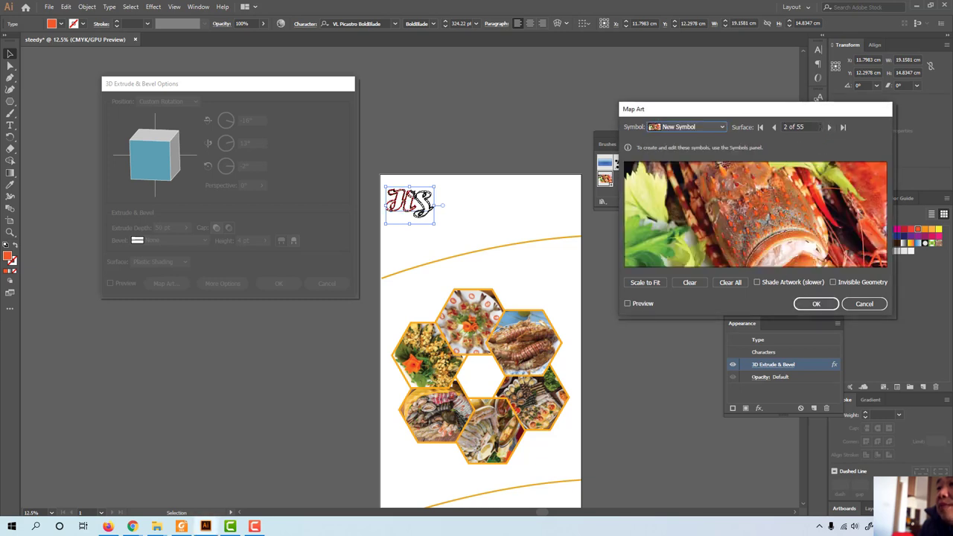
pyautogui.click(830, 128)
pyautogui.click(721, 127)
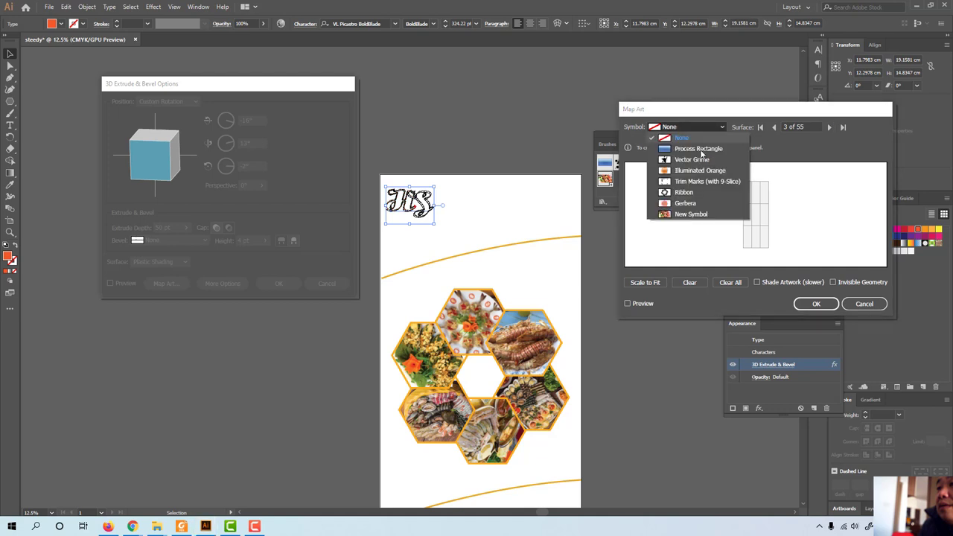
pyautogui.click(671, 214)
pyautogui.click(830, 127)
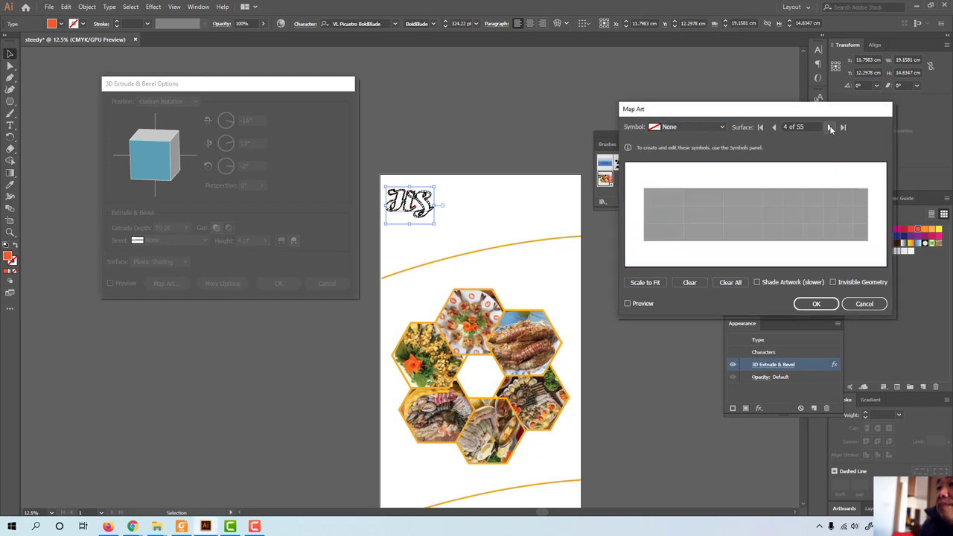
pyautogui.click(721, 128)
pyautogui.click(677, 215)
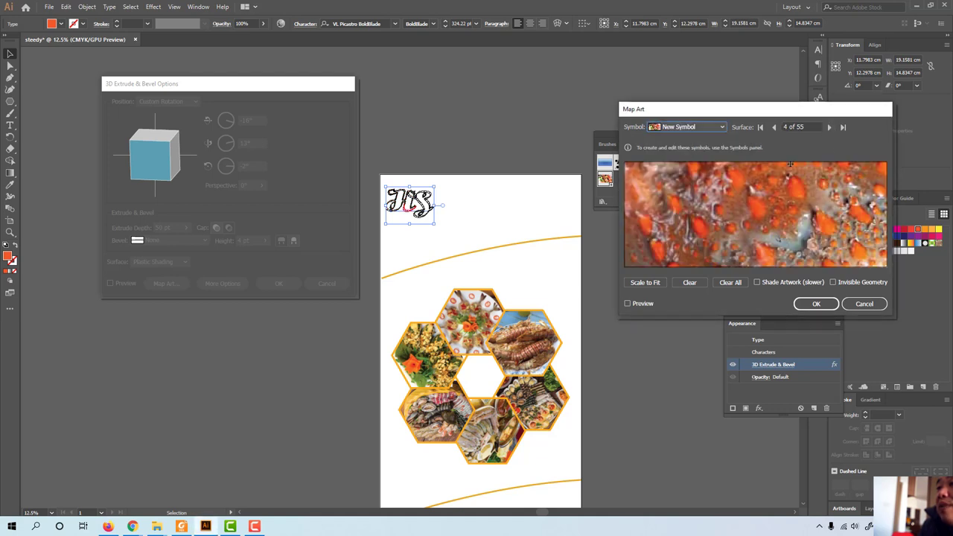
pyautogui.click(829, 127)
pyautogui.click(721, 128)
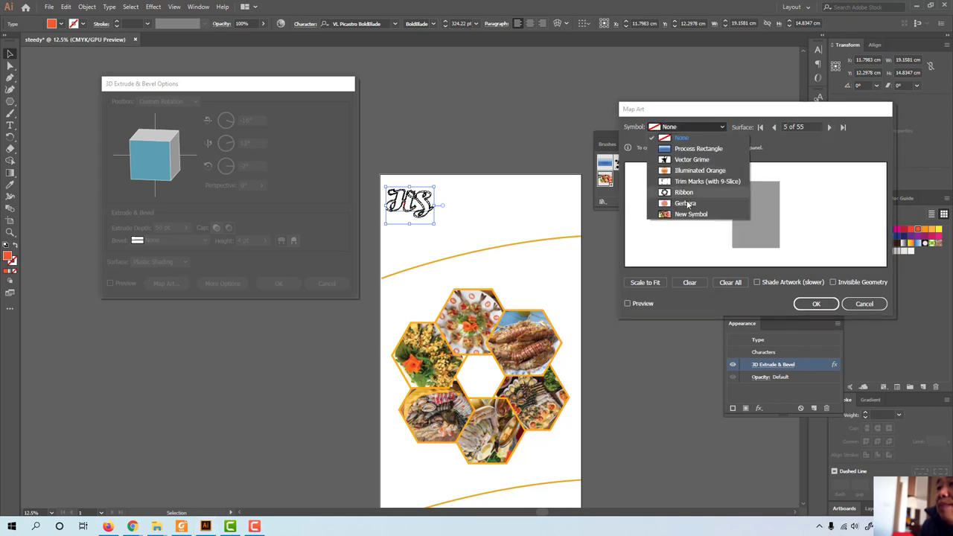
pyautogui.click(679, 216)
pyautogui.click(829, 127)
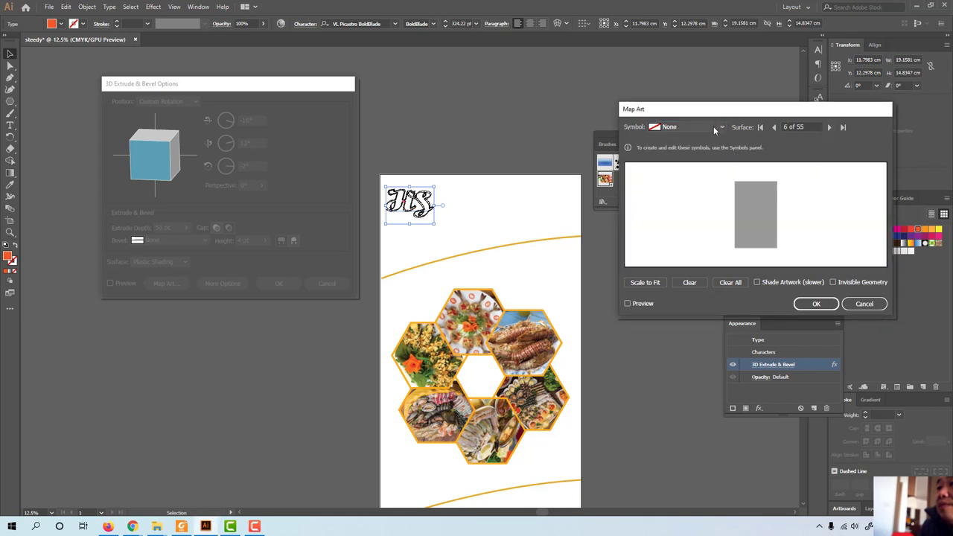
pyautogui.click(714, 127)
pyautogui.click(690, 214)
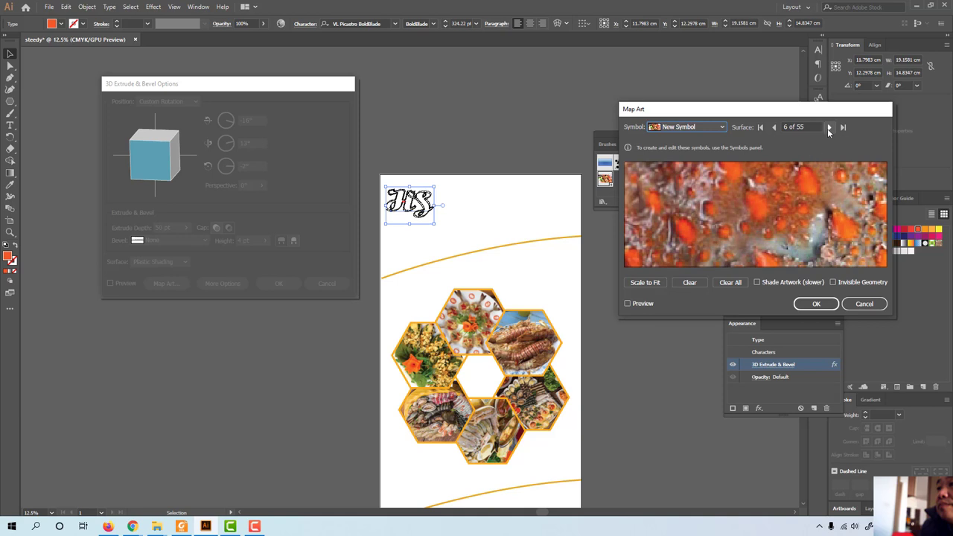
pyautogui.click(828, 127)
pyautogui.click(711, 127)
pyautogui.click(683, 214)
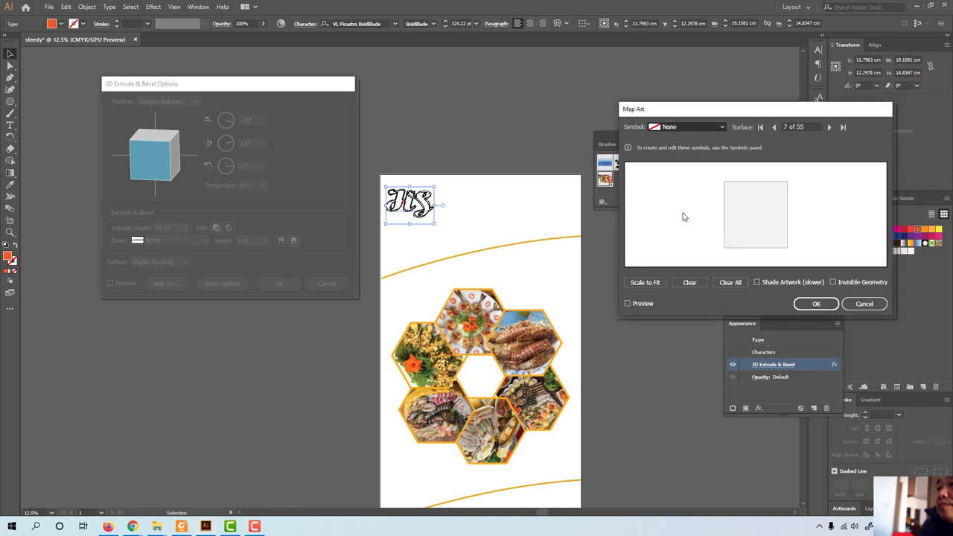
# Step: Map the seafood New Symbol onto HS logo surfaces 8 through 14
pyautogui.click(829, 128)
pyautogui.click(714, 127)
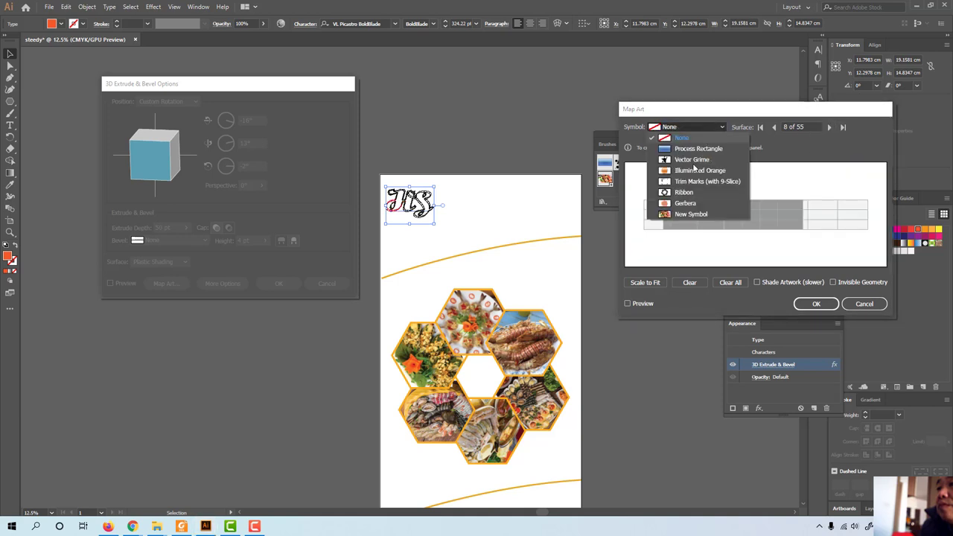
pyautogui.click(683, 215)
pyautogui.click(829, 127)
pyautogui.click(714, 126)
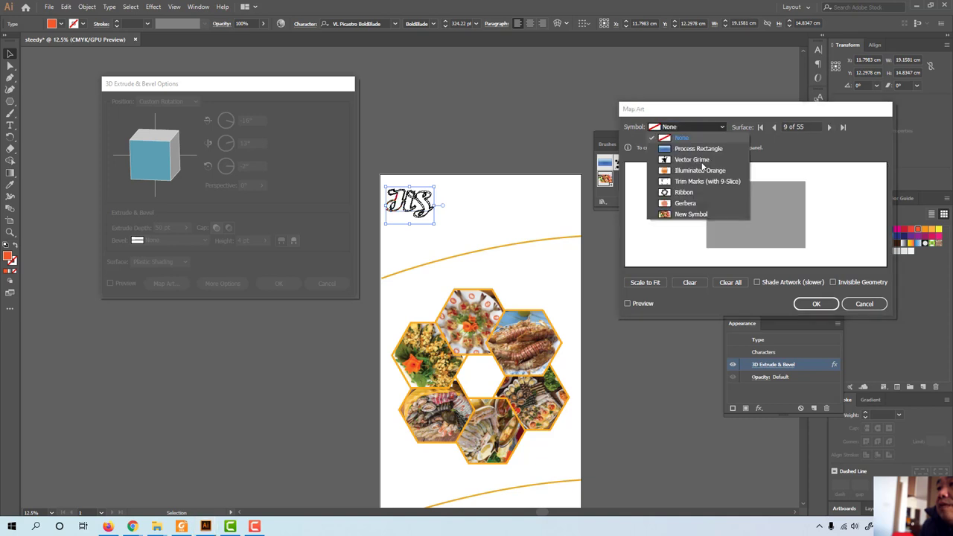
pyautogui.click(683, 215)
pyautogui.click(829, 127)
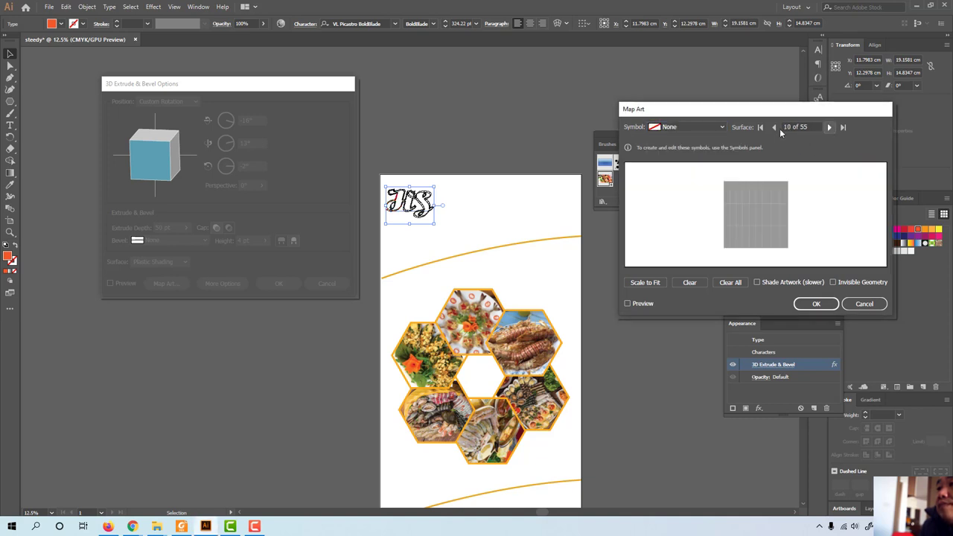
pyautogui.click(708, 128)
pyautogui.click(683, 214)
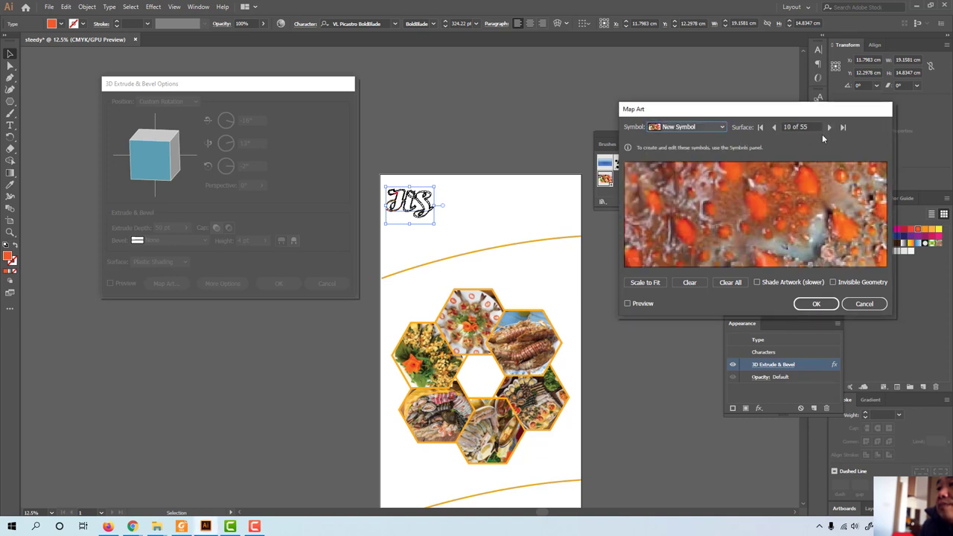
pyautogui.click(829, 127)
pyautogui.click(714, 127)
pyautogui.click(682, 214)
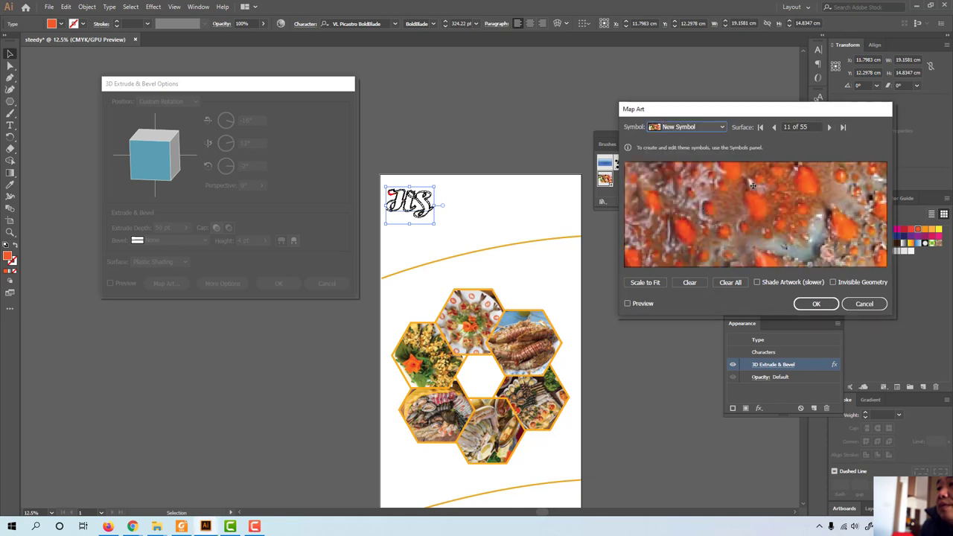
pyautogui.click(828, 128)
pyautogui.click(708, 127)
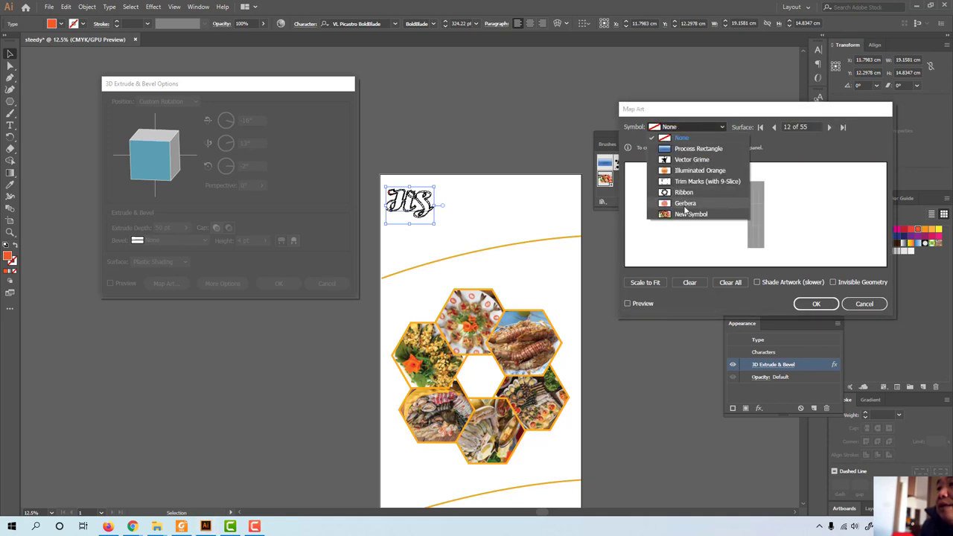
pyautogui.click(685, 215)
pyautogui.click(832, 127)
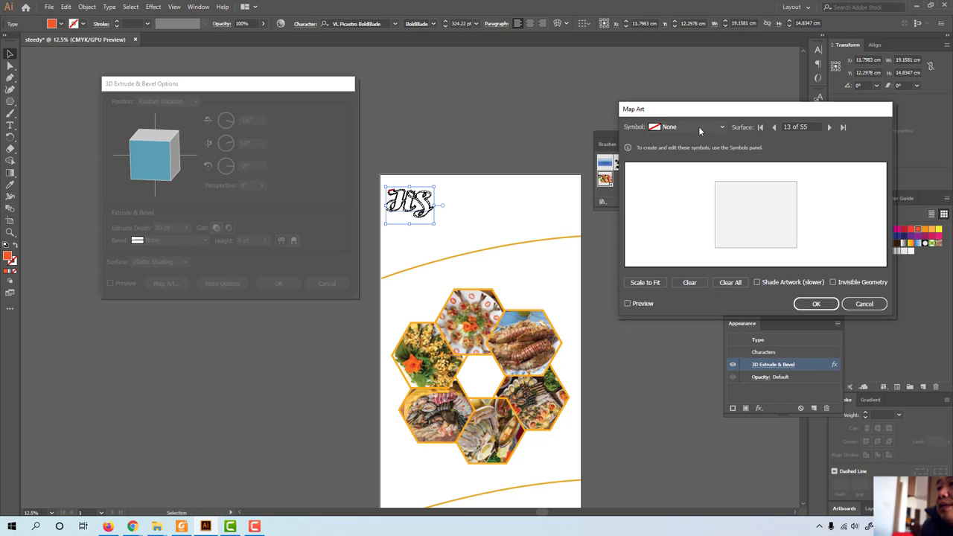
pyautogui.click(708, 127)
pyautogui.click(686, 212)
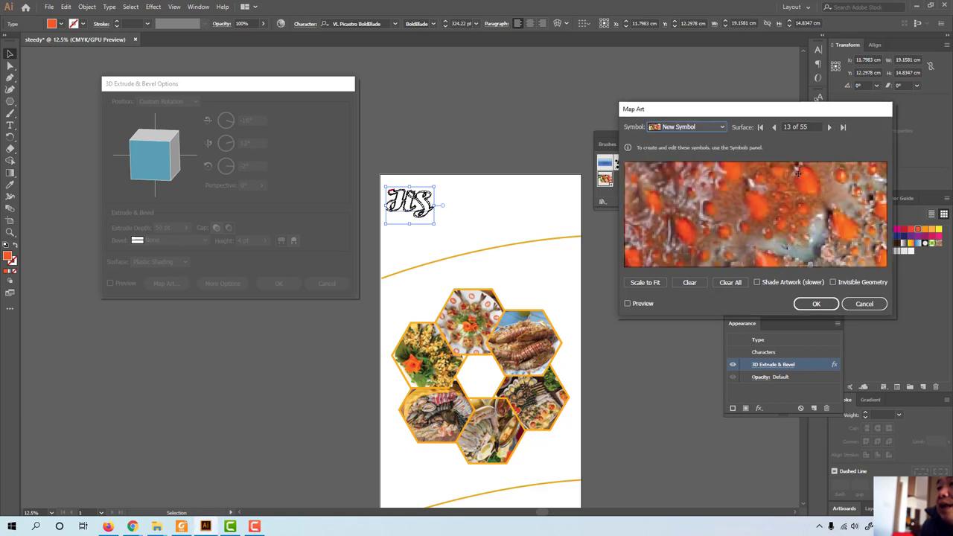
pyautogui.click(829, 128)
pyautogui.click(707, 126)
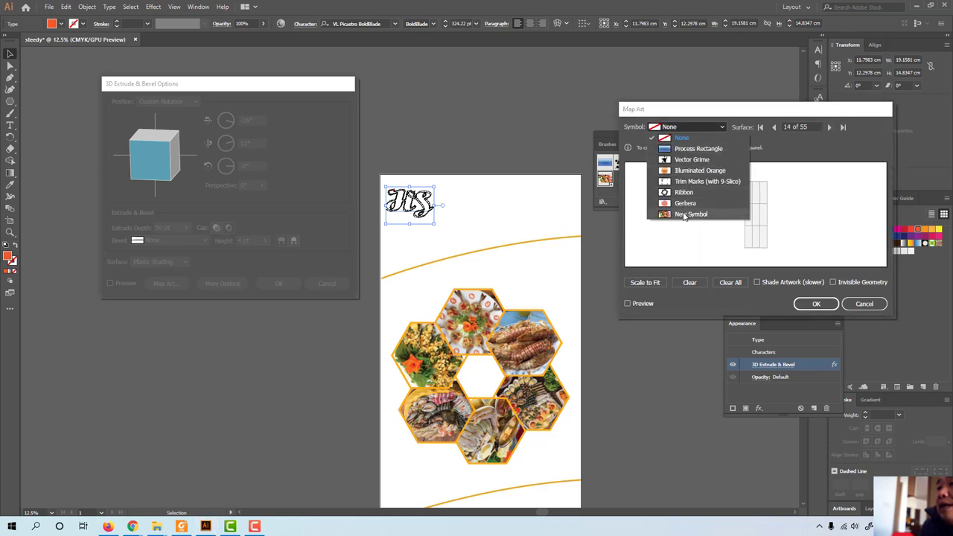
pyautogui.click(685, 214)
pyautogui.click(829, 127)
# Step: Map the seafood New Symbol onto HS logo surfaces 15 through 18
pyautogui.click(696, 127)
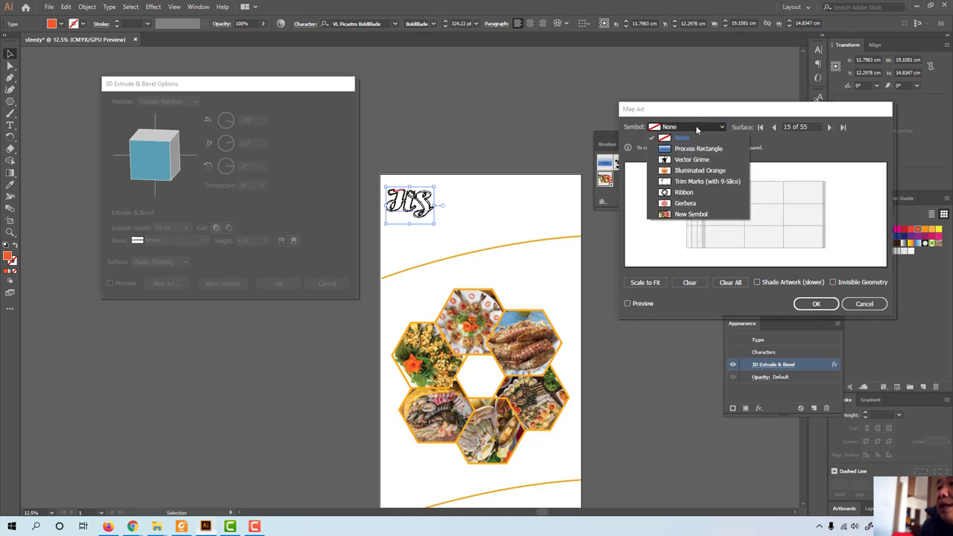
pyautogui.click(678, 216)
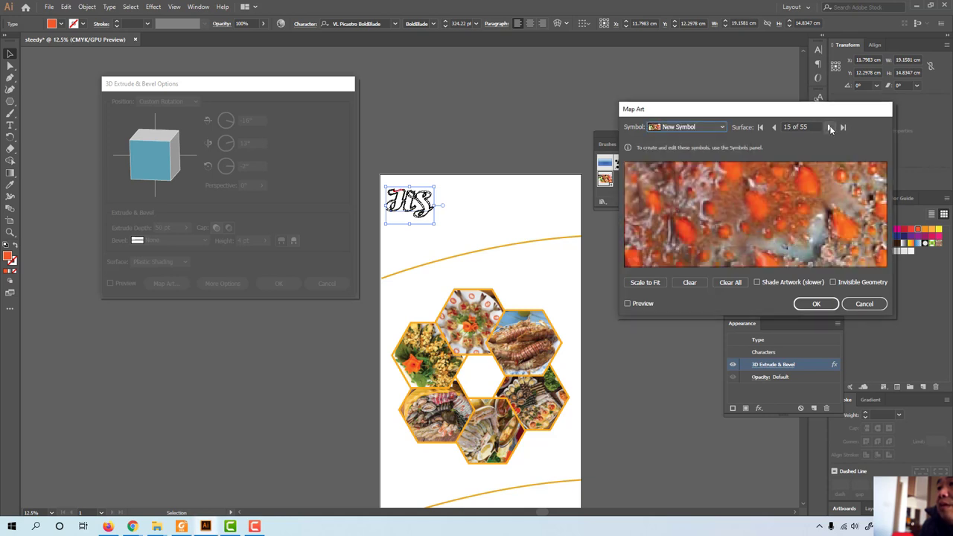
pyautogui.click(831, 128)
pyautogui.click(712, 127)
pyautogui.click(678, 212)
pyautogui.click(829, 128)
pyautogui.click(689, 127)
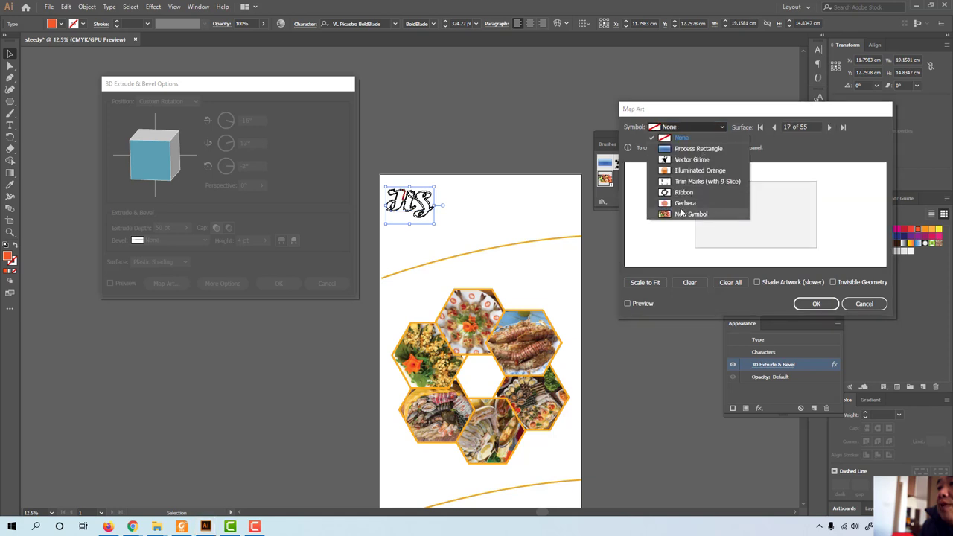
pyautogui.click(682, 215)
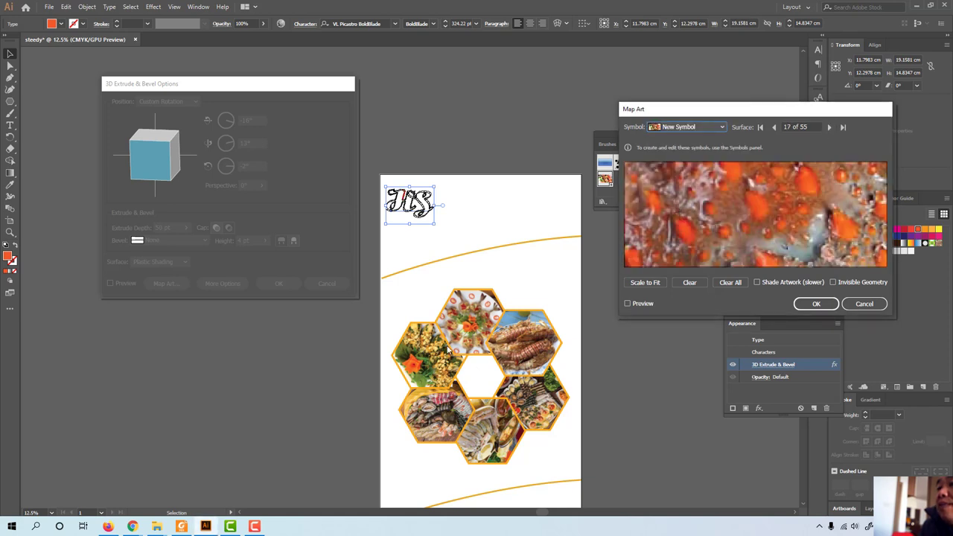
pyautogui.click(829, 127)
pyautogui.click(713, 125)
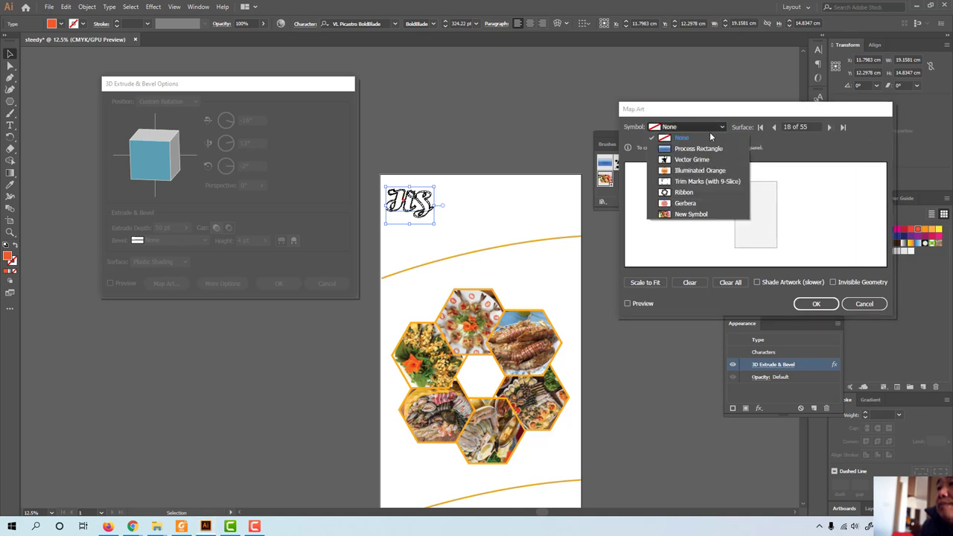
pyautogui.click(664, 215)
# Step: Map the seafood New Symbol onto HS logo surfaces 19 through 22
pyautogui.click(828, 127)
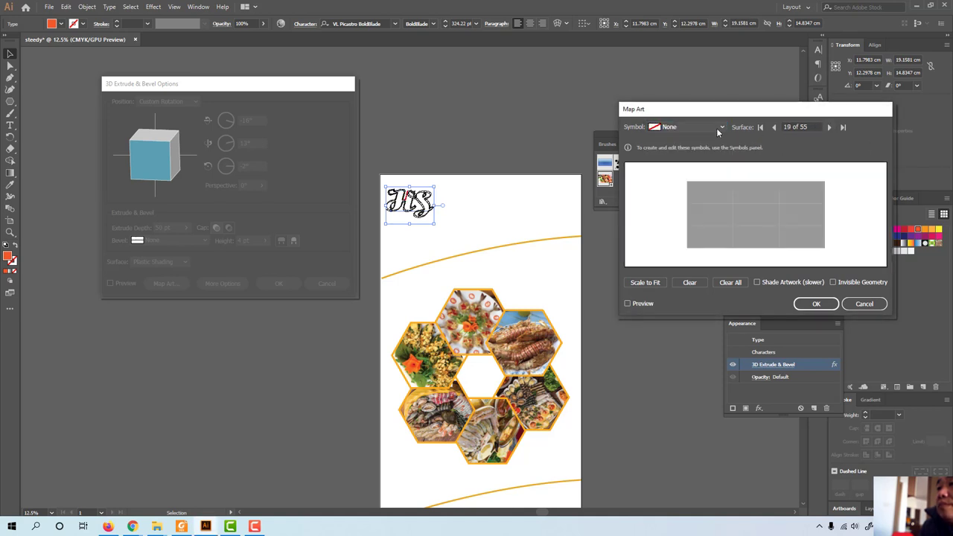
pyautogui.click(716, 128)
pyautogui.click(685, 218)
pyautogui.click(829, 127)
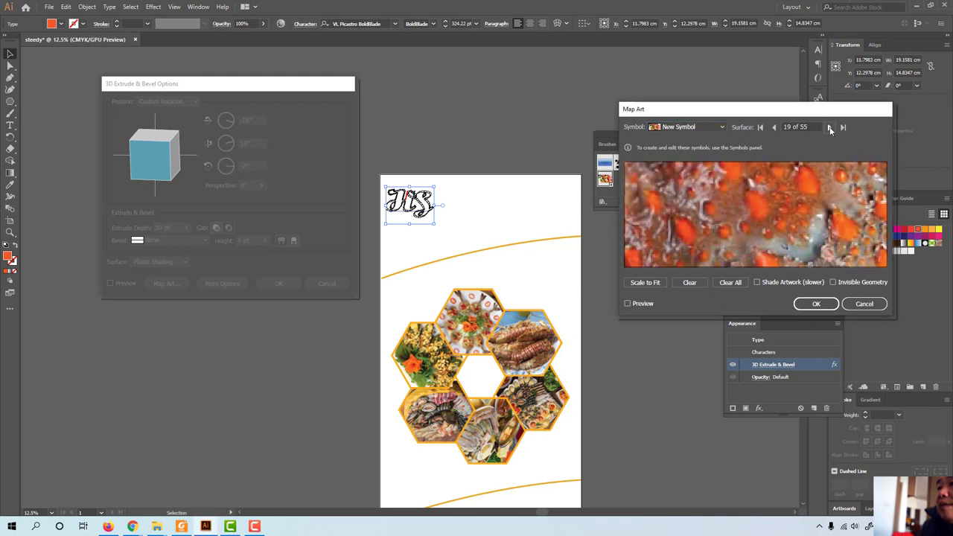
pyautogui.click(712, 126)
pyautogui.click(677, 214)
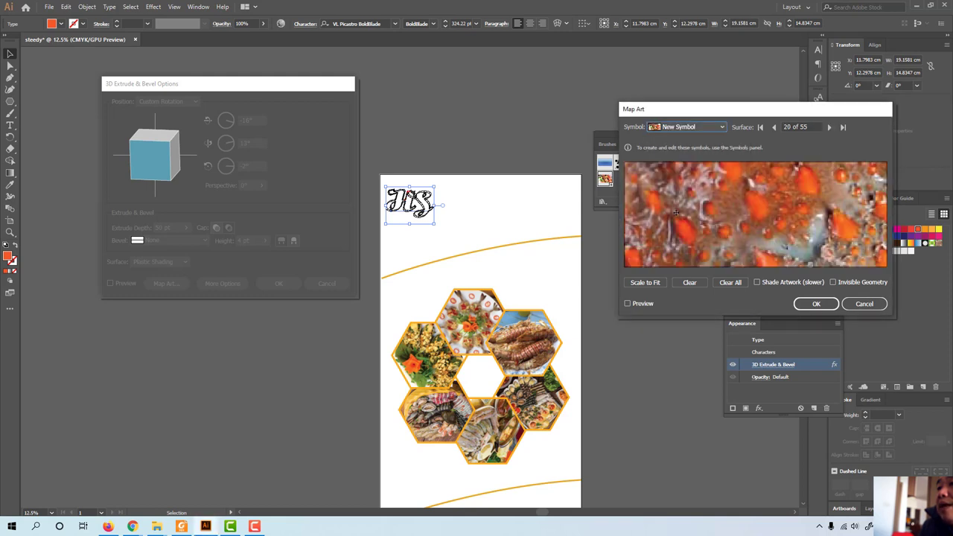
pyautogui.click(828, 127)
pyautogui.click(714, 127)
pyautogui.click(673, 213)
pyautogui.click(831, 128)
pyautogui.click(707, 125)
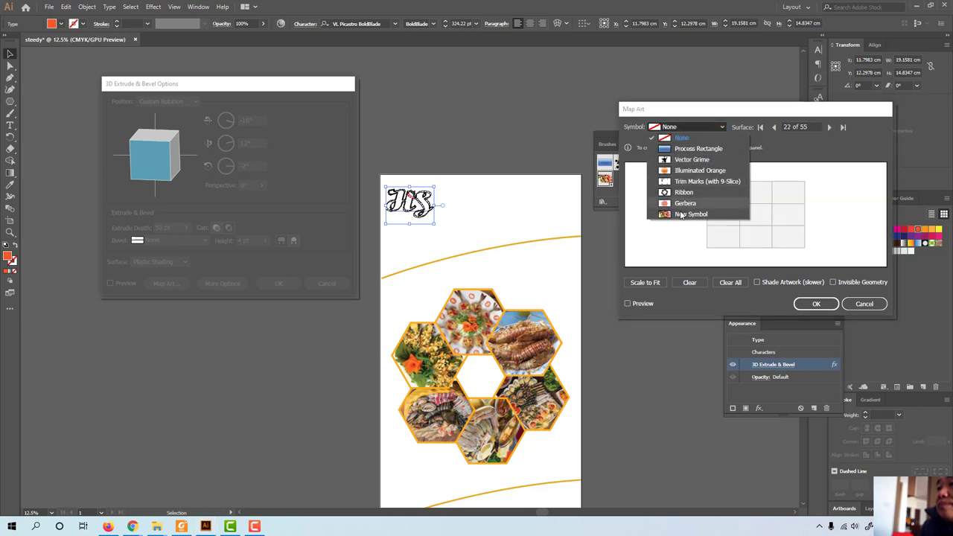
pyautogui.click(679, 214)
# Step: Map the seafood New Symbol onto HS logo surfaces 23 through 26
pyautogui.click(829, 127)
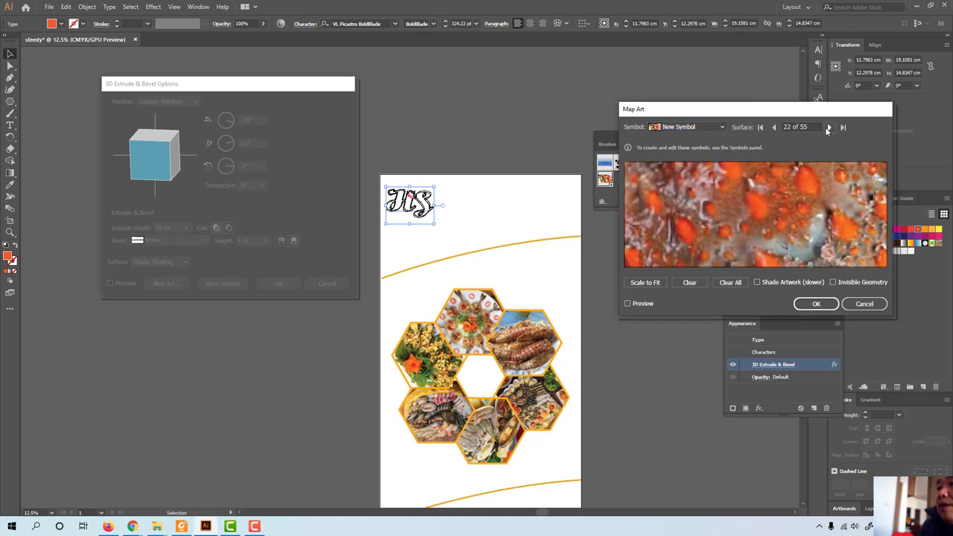
pyautogui.click(708, 127)
pyautogui.click(682, 216)
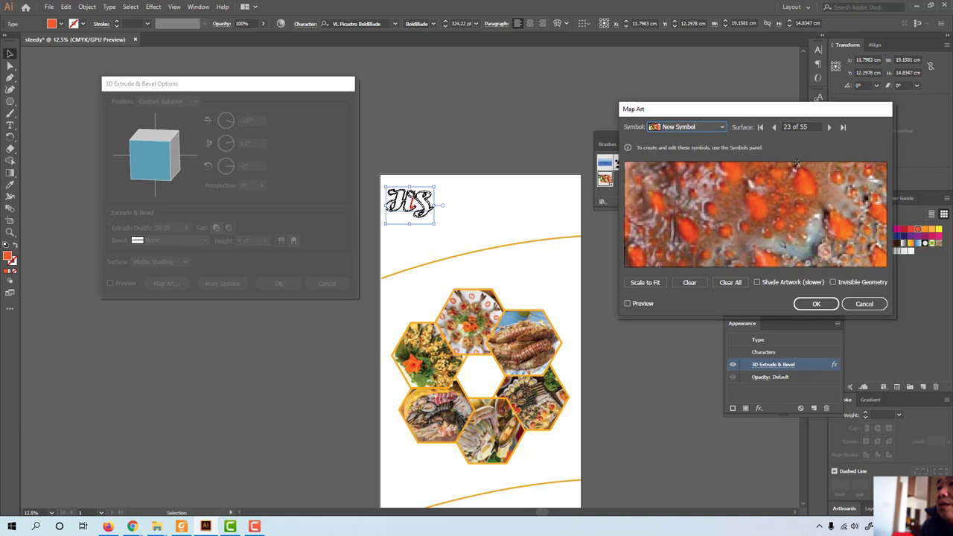
pyautogui.click(829, 127)
pyautogui.click(708, 127)
pyautogui.click(679, 214)
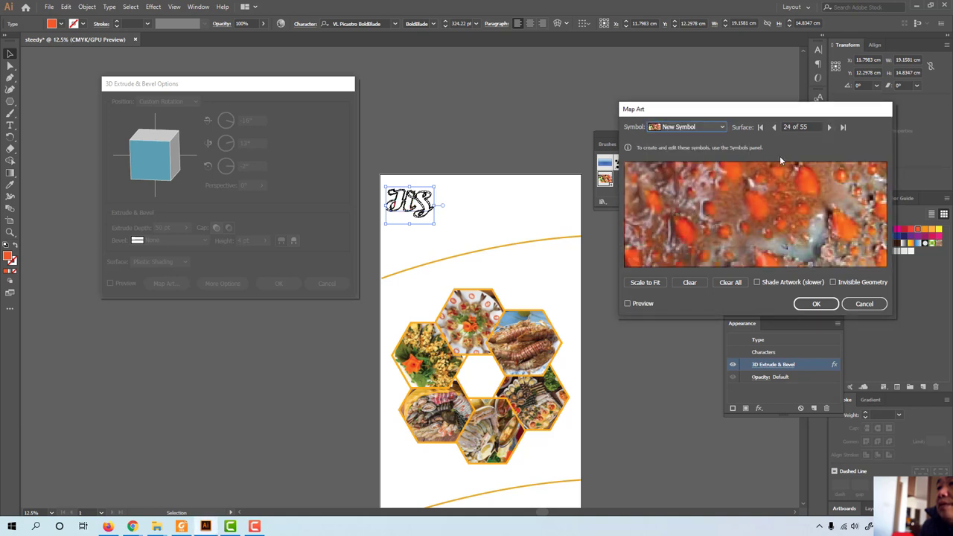
pyautogui.click(829, 128)
pyautogui.click(708, 126)
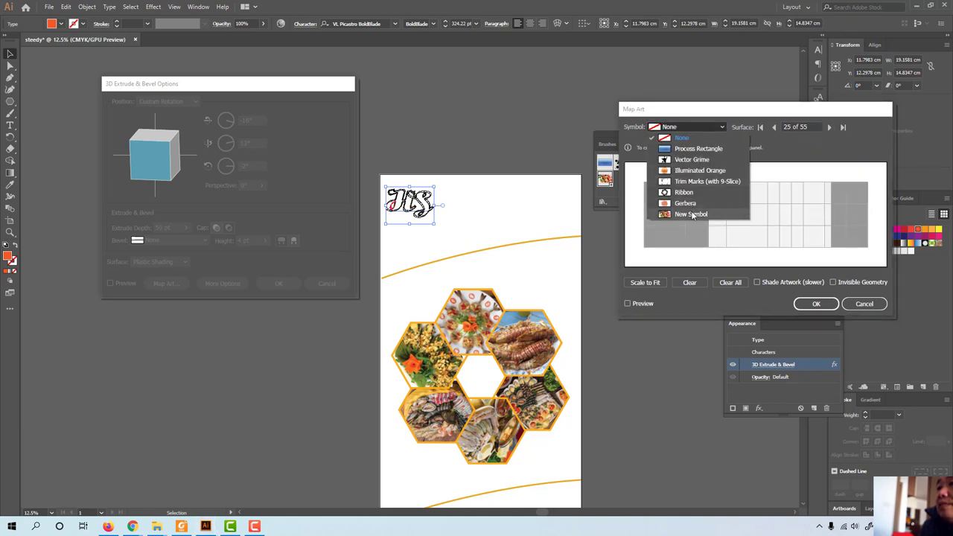
pyautogui.click(678, 213)
pyautogui.click(829, 128)
pyautogui.click(704, 131)
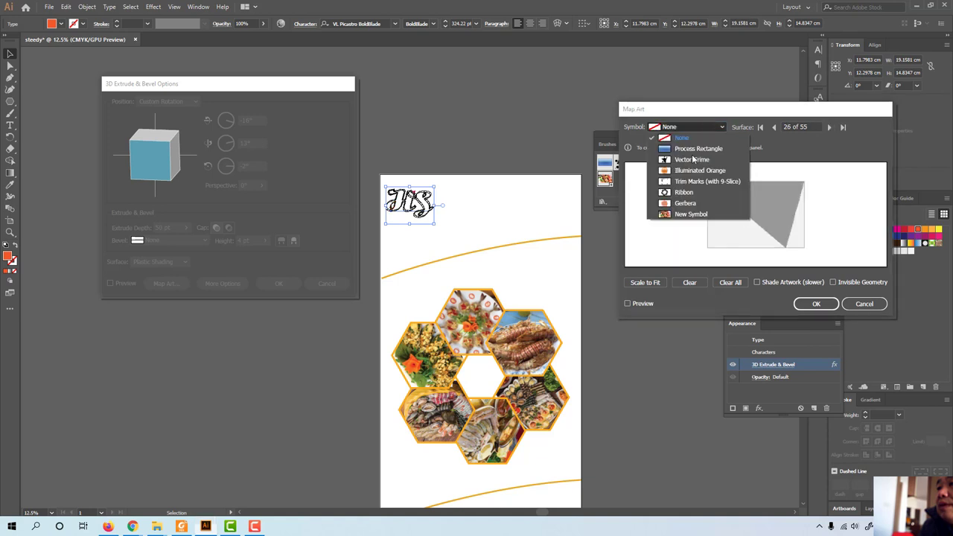
pyautogui.click(669, 215)
# Step: Map the seafood New Symbol onto HS logo surfaces 27 through 30
pyautogui.click(829, 127)
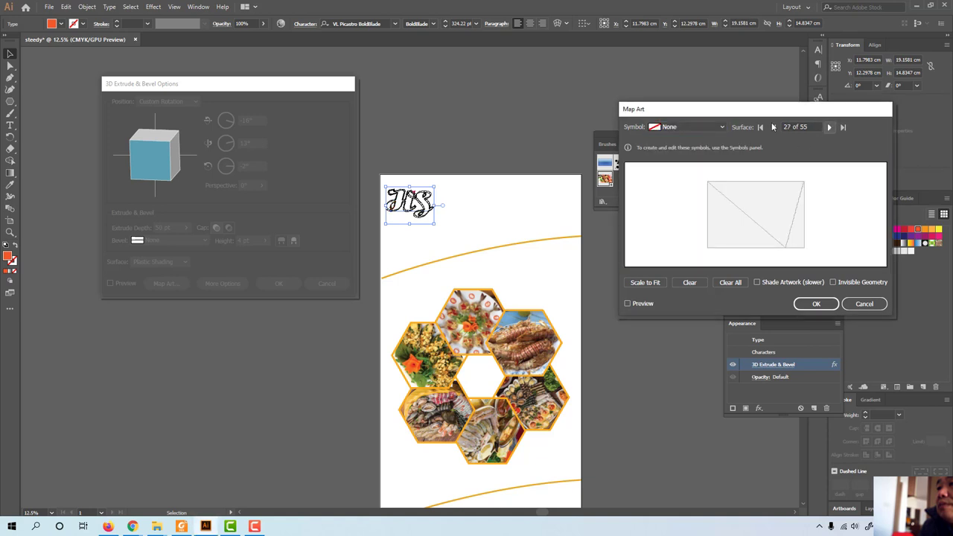
pyautogui.click(706, 126)
pyautogui.click(675, 214)
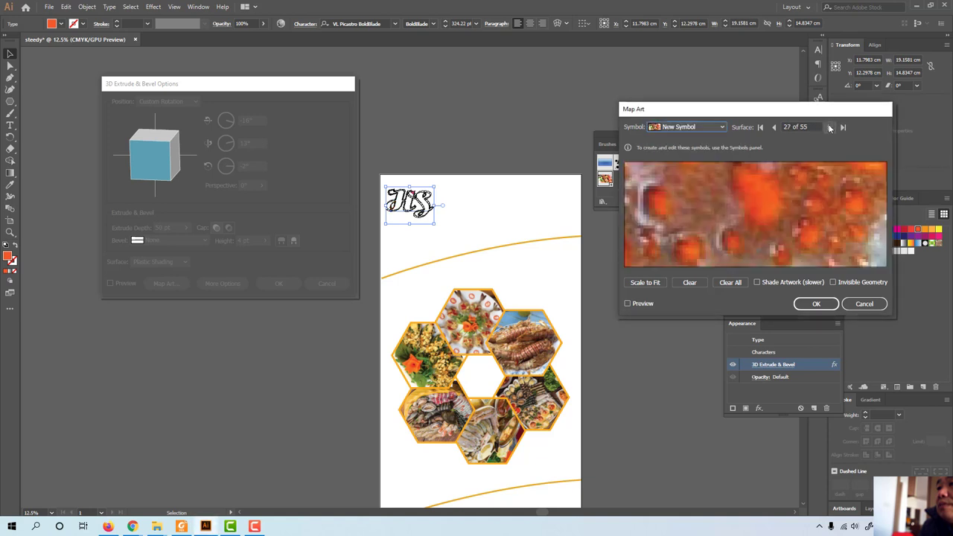
pyautogui.click(830, 128)
pyautogui.click(705, 126)
pyautogui.click(675, 213)
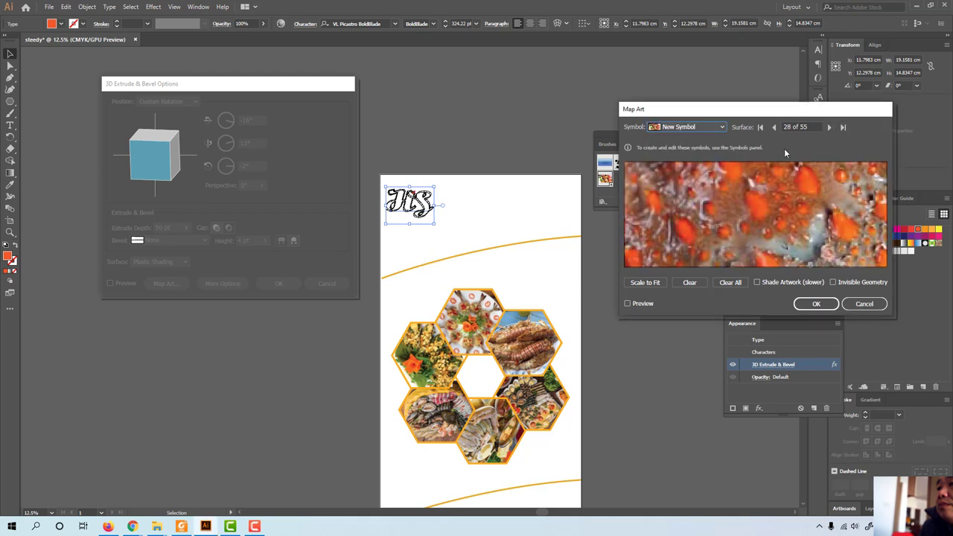
pyautogui.click(827, 127)
pyautogui.click(700, 128)
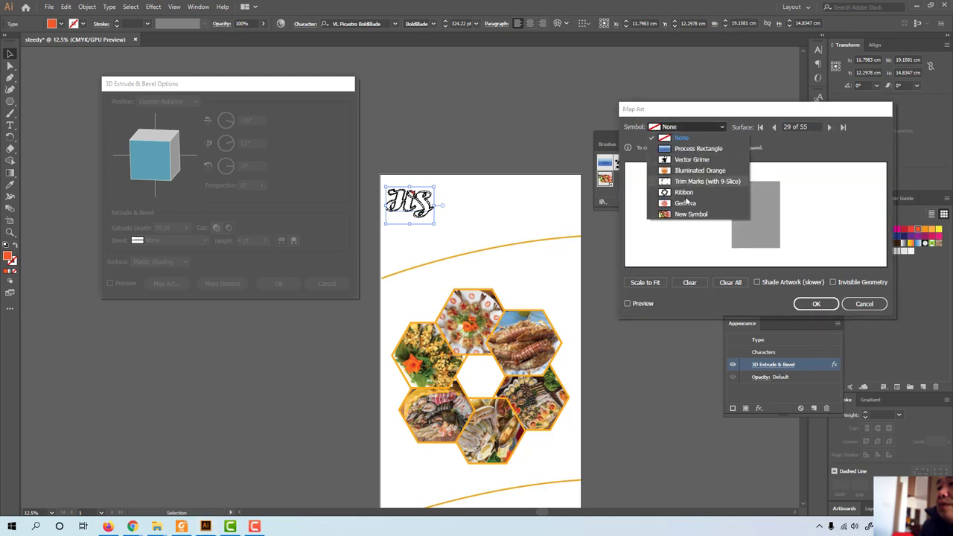
pyautogui.click(684, 214)
pyautogui.click(830, 129)
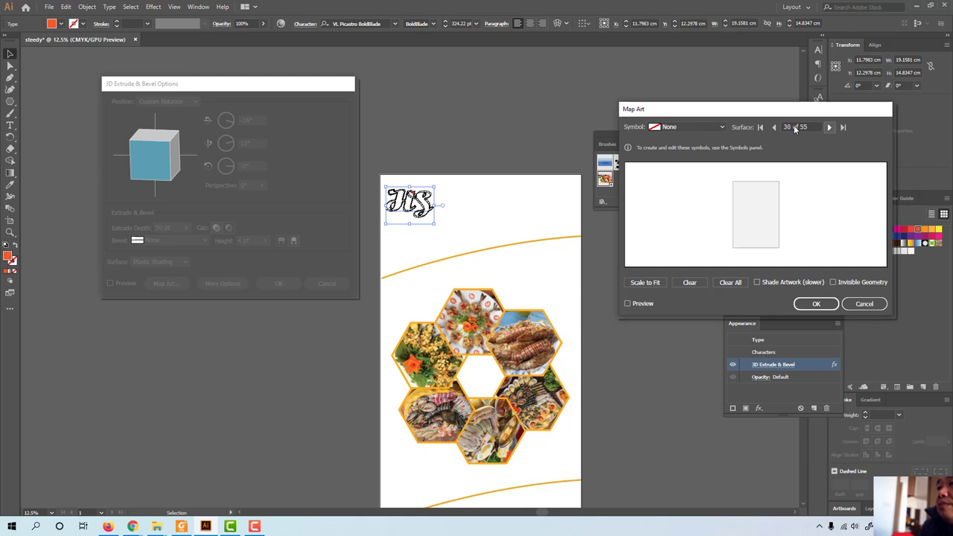
pyautogui.click(700, 125)
pyautogui.click(688, 210)
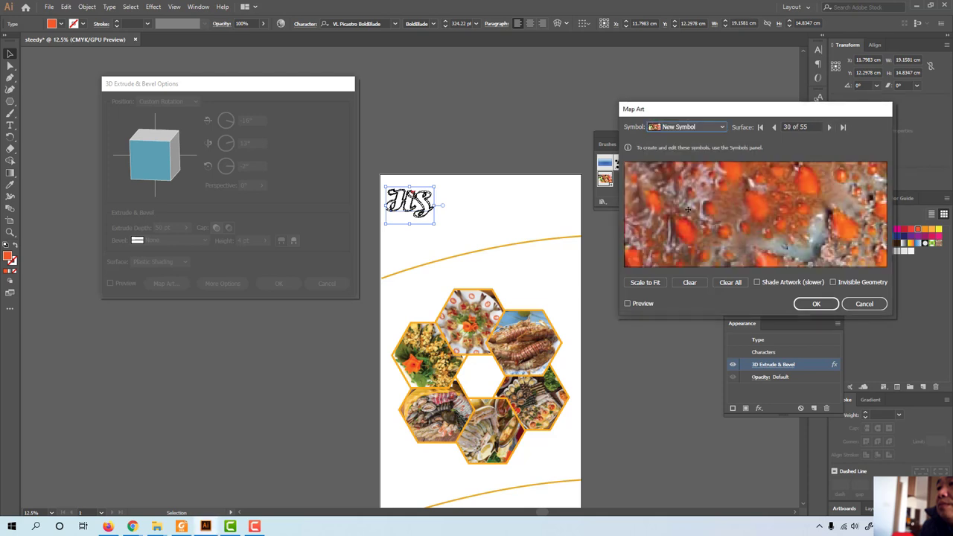
# Step: Map the seafood New Symbol onto surfaces 31 through 34, repositioning it on 34
pyautogui.click(831, 127)
pyautogui.click(706, 126)
pyautogui.click(684, 214)
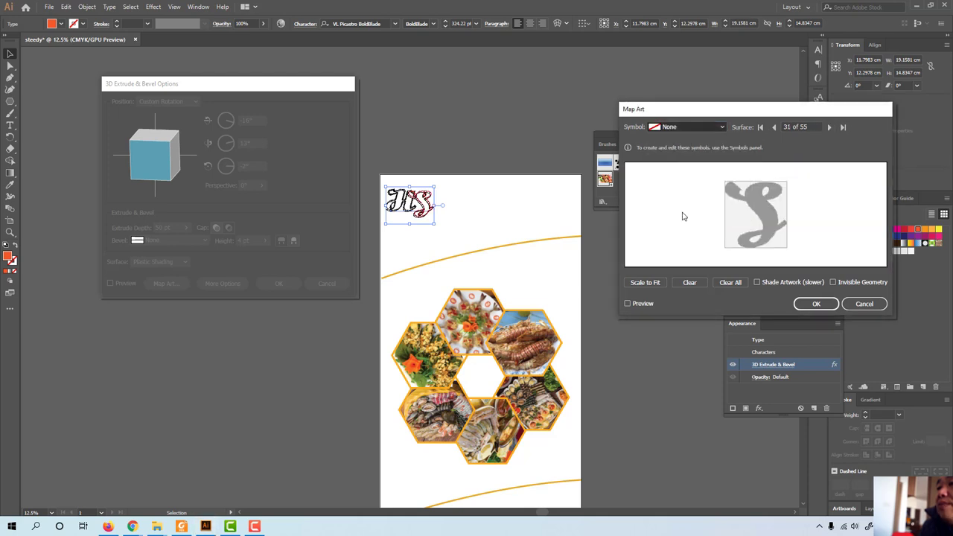
pyautogui.click(831, 127)
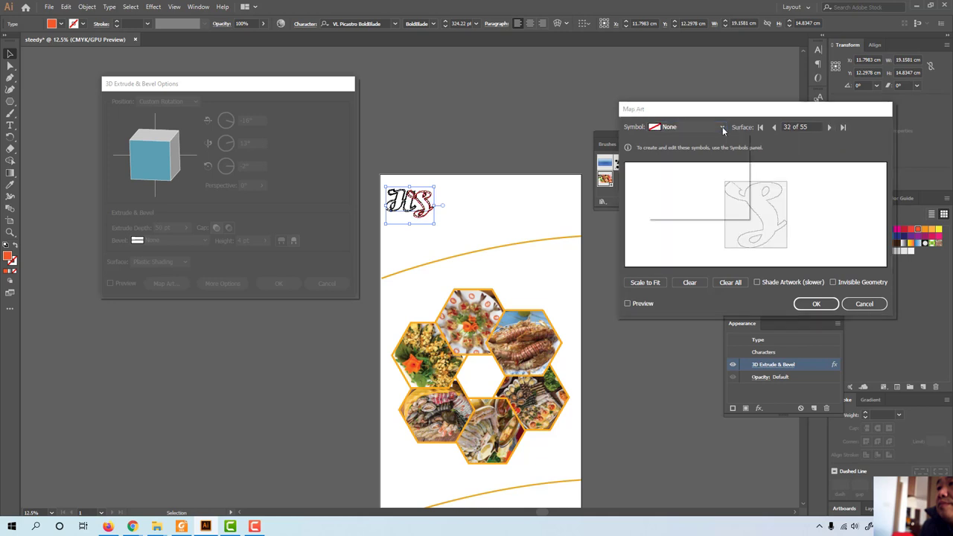
pyautogui.click(706, 127)
pyautogui.click(684, 215)
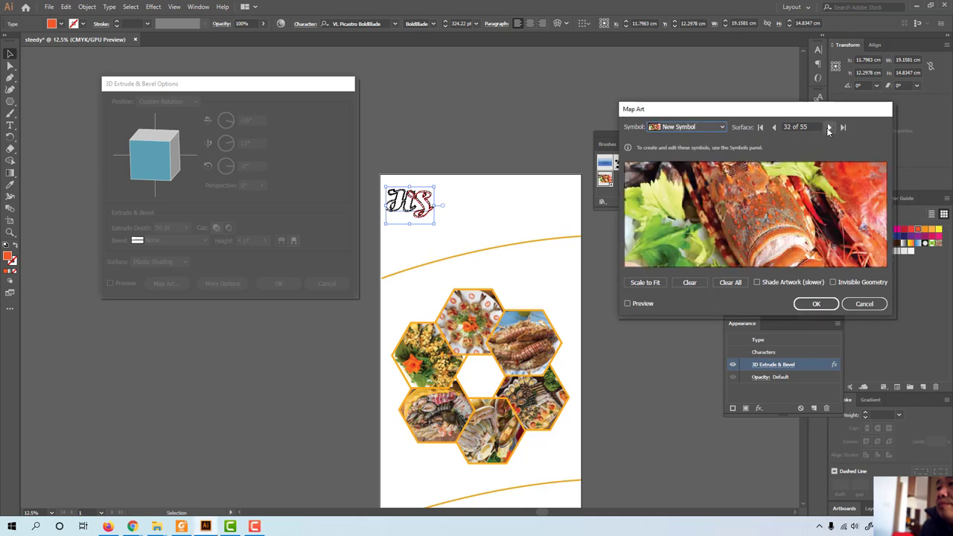
pyautogui.click(829, 127)
pyautogui.click(706, 127)
pyautogui.click(684, 213)
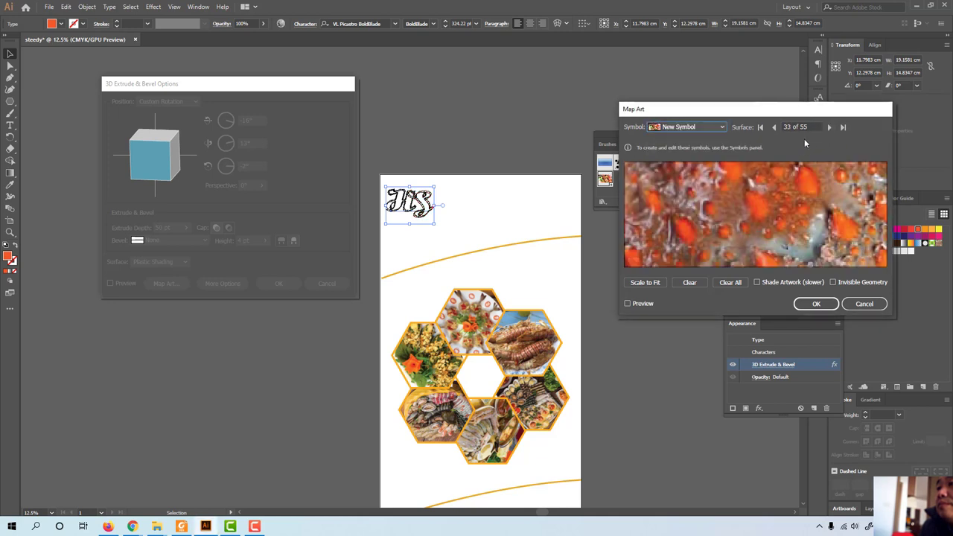
pyautogui.click(831, 128)
pyautogui.click(713, 123)
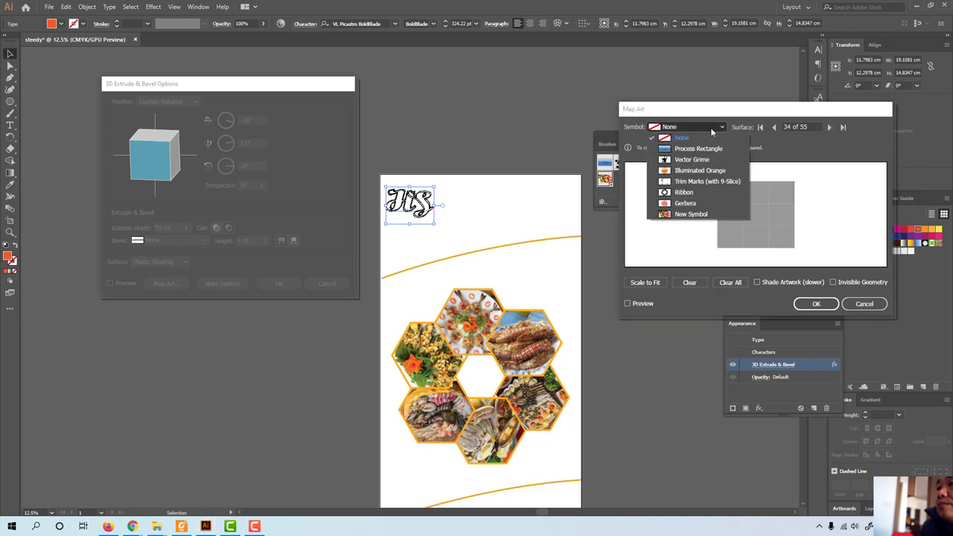
pyautogui.click(713, 206)
pyautogui.moveTo(724, 199); pyautogui.dragTo(759, 189)
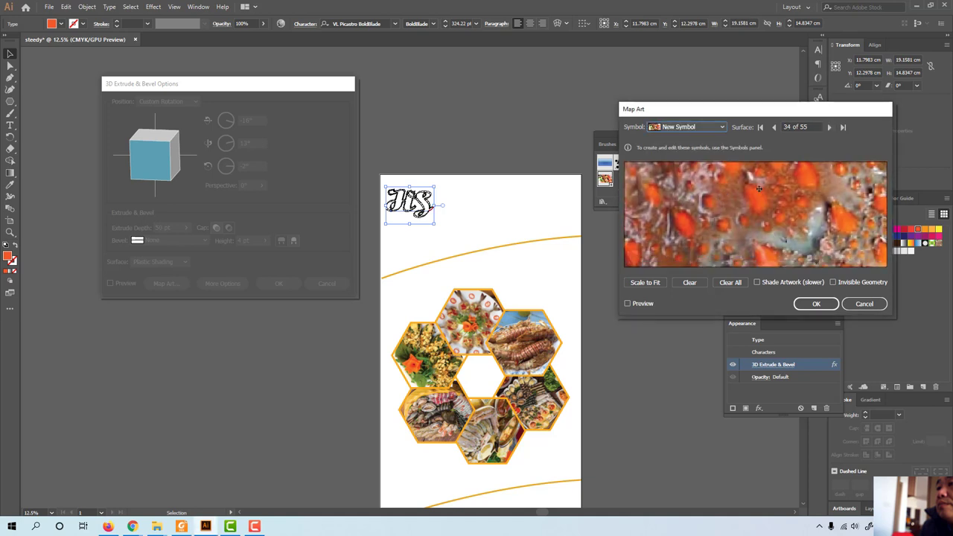
# Step: Map the seafood New Symbol onto HS logo surfaces 35 through 38
pyautogui.click(832, 128)
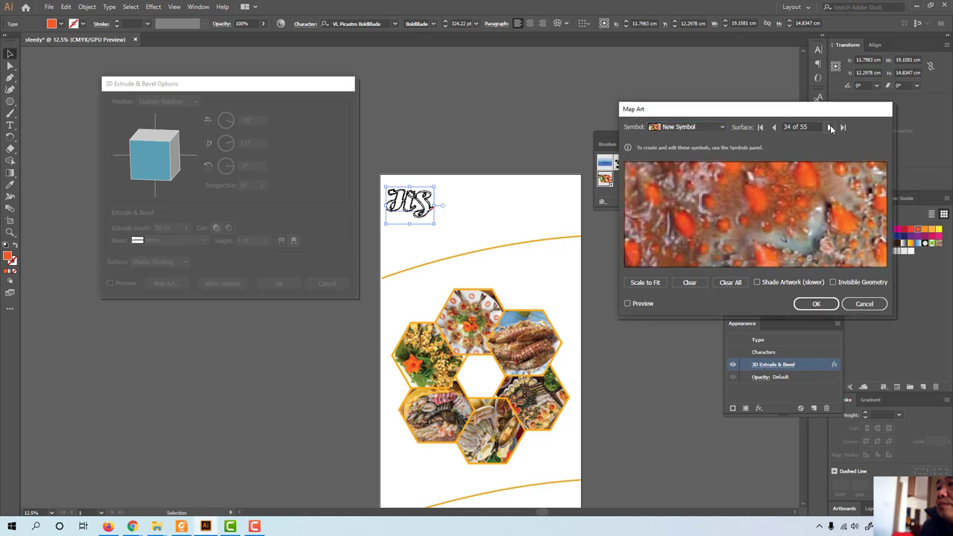
pyautogui.click(706, 126)
pyautogui.click(677, 214)
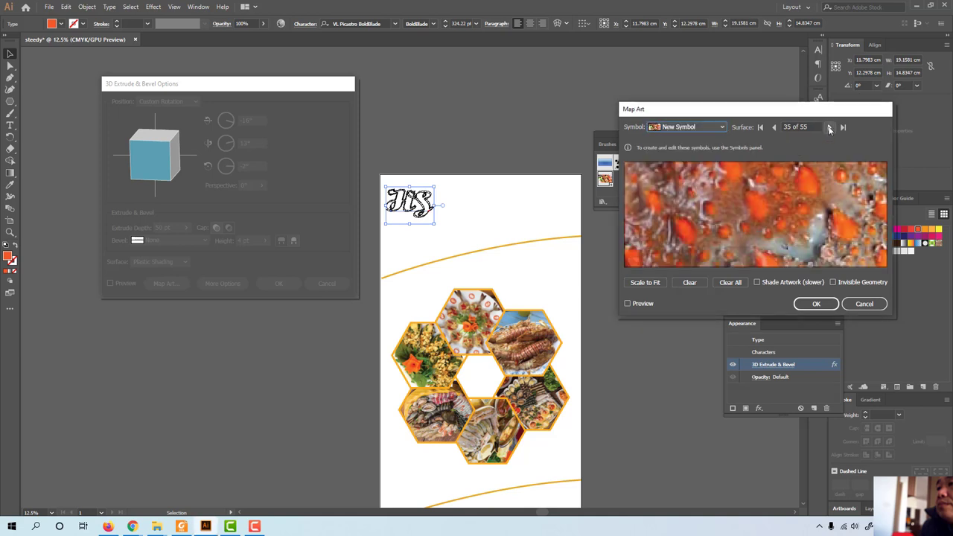
pyautogui.click(831, 128)
pyautogui.click(706, 127)
pyautogui.click(688, 213)
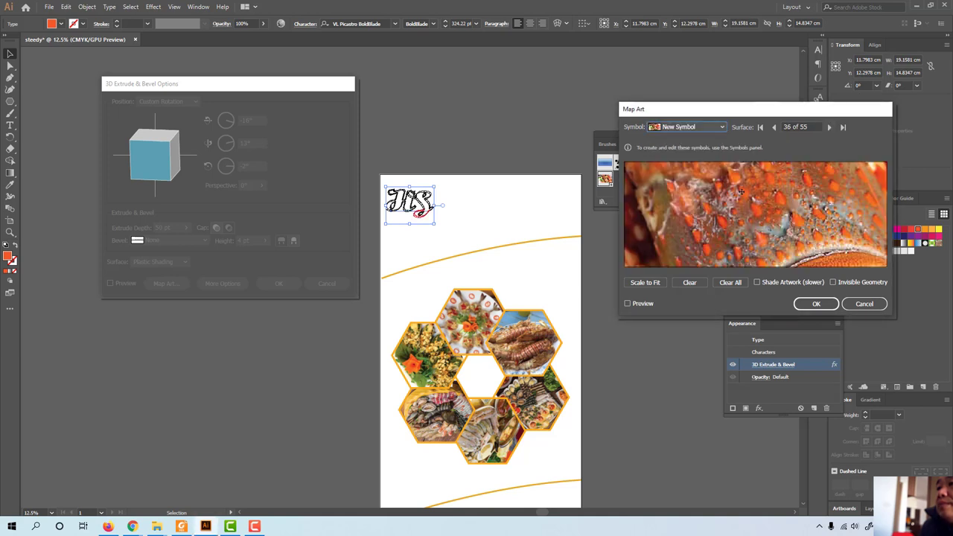
pyautogui.click(829, 127)
pyautogui.click(713, 128)
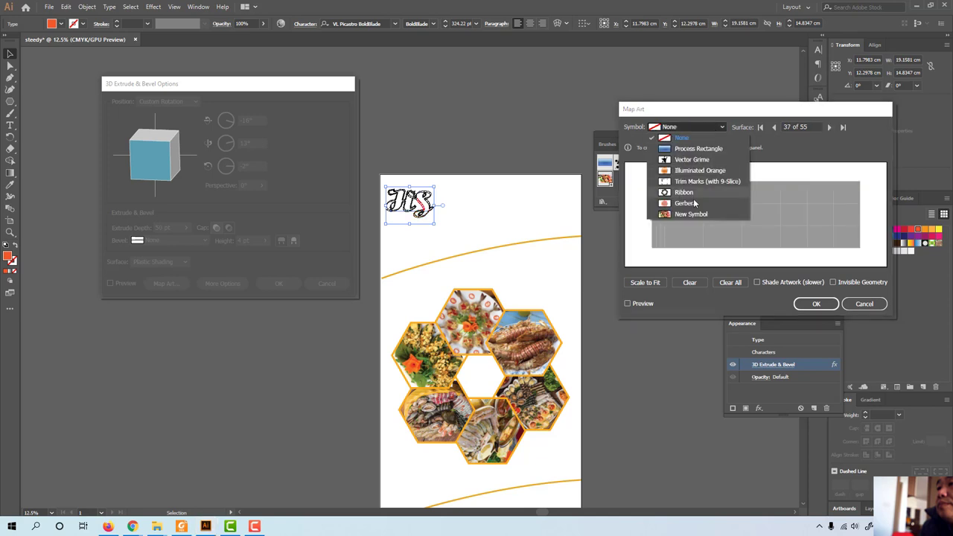
pyautogui.click(686, 211)
pyautogui.click(831, 128)
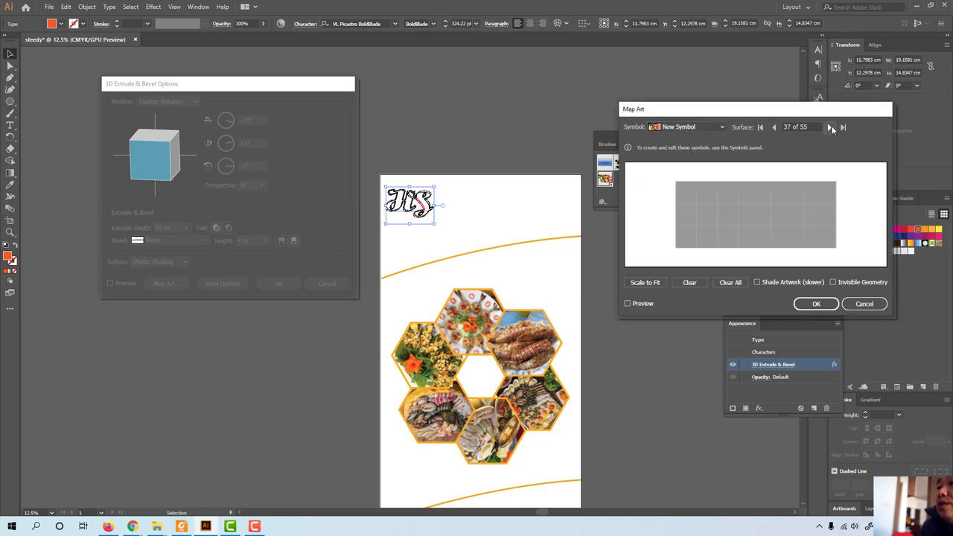
pyautogui.click(716, 130)
pyautogui.click(665, 212)
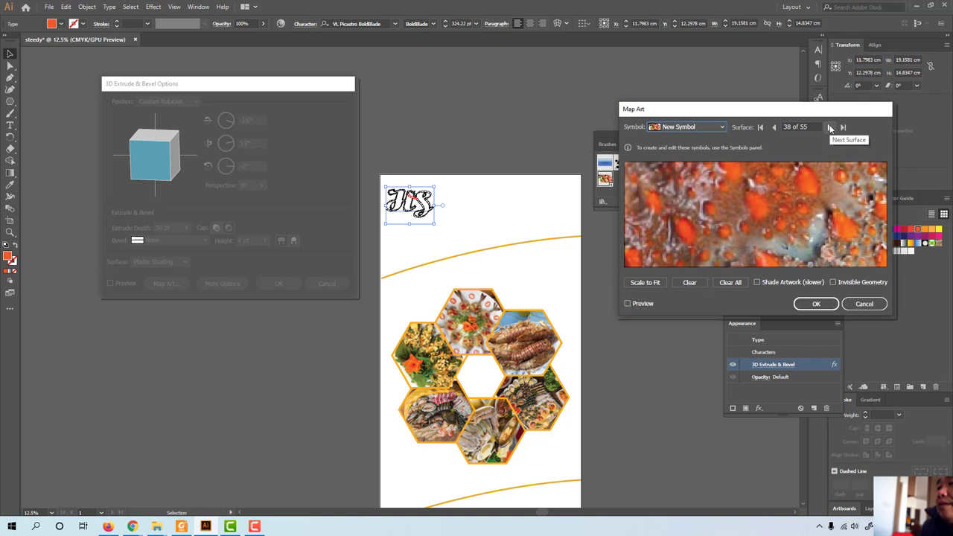
# Step: Map the seafood New Symbol onto HS logo surfaces 39 through 41
pyautogui.click(830, 128)
pyautogui.click(712, 128)
pyautogui.click(688, 212)
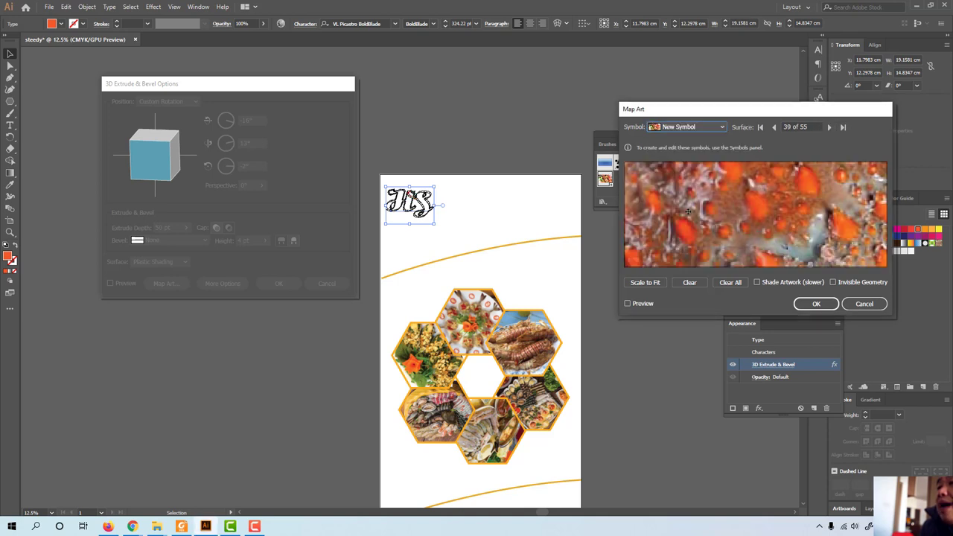
pyautogui.click(829, 127)
pyautogui.click(707, 127)
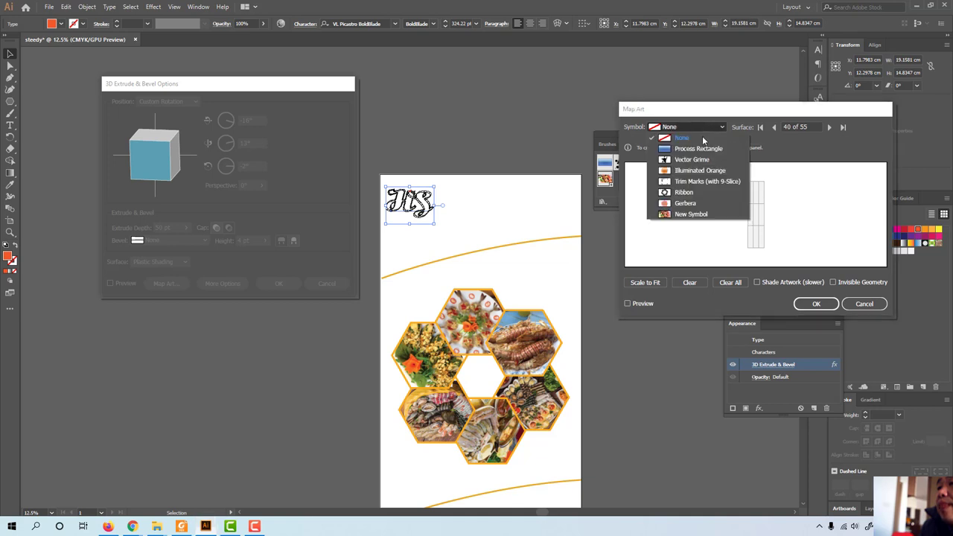
pyautogui.click(690, 214)
pyautogui.click(831, 127)
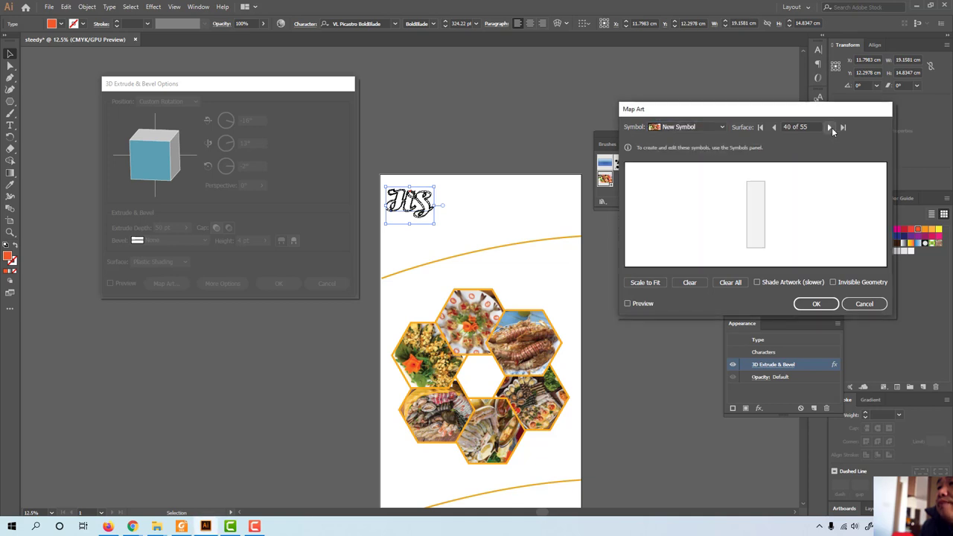
pyautogui.click(710, 129)
pyautogui.click(690, 213)
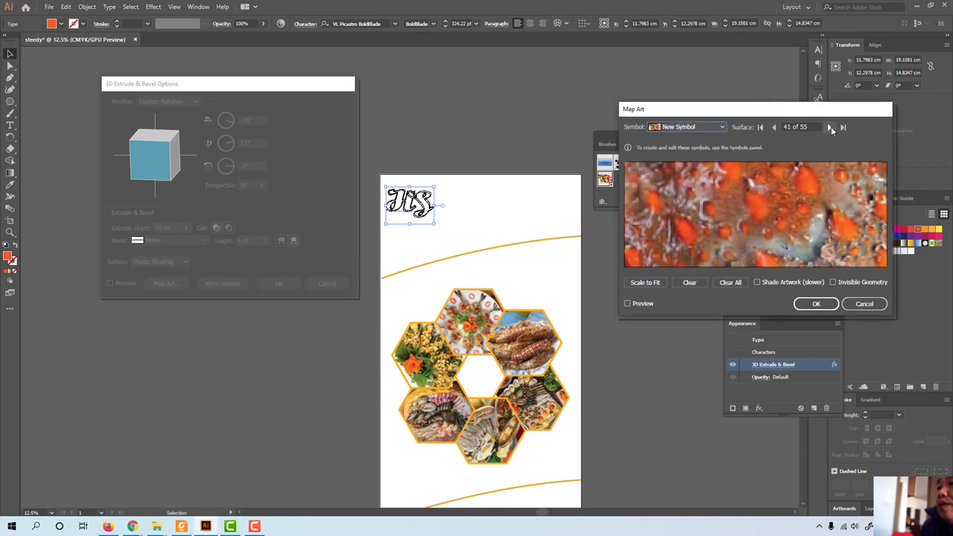
# Step: Map the seafood New Symbol onto HS logo surfaces 42 through 45
pyautogui.click(831, 127)
pyautogui.click(708, 127)
pyautogui.click(693, 213)
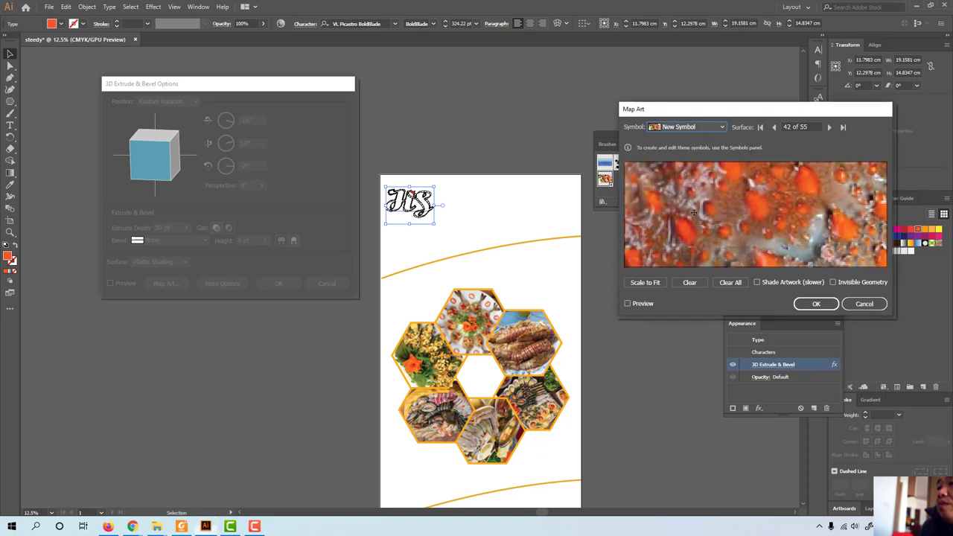
pyautogui.click(829, 128)
pyautogui.click(710, 127)
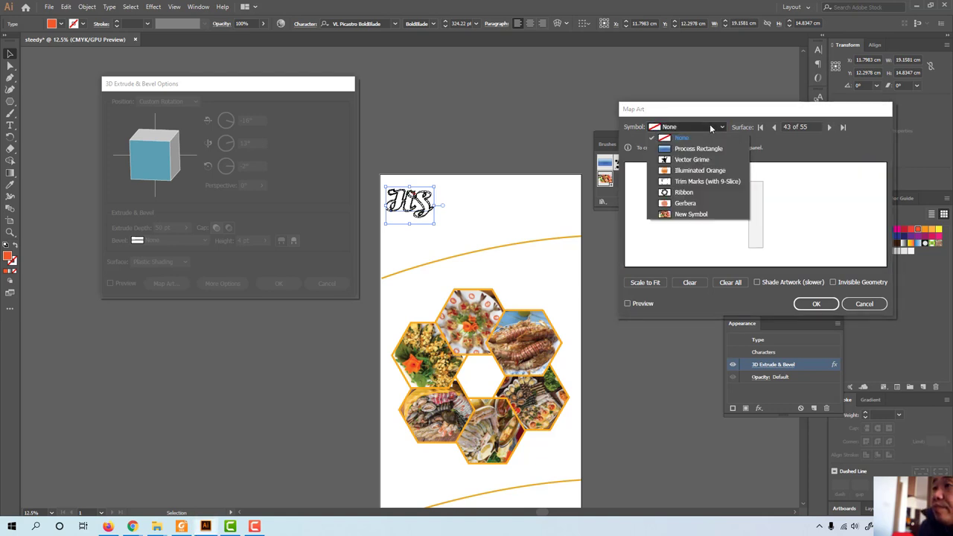
pyautogui.click(692, 214)
pyautogui.click(829, 127)
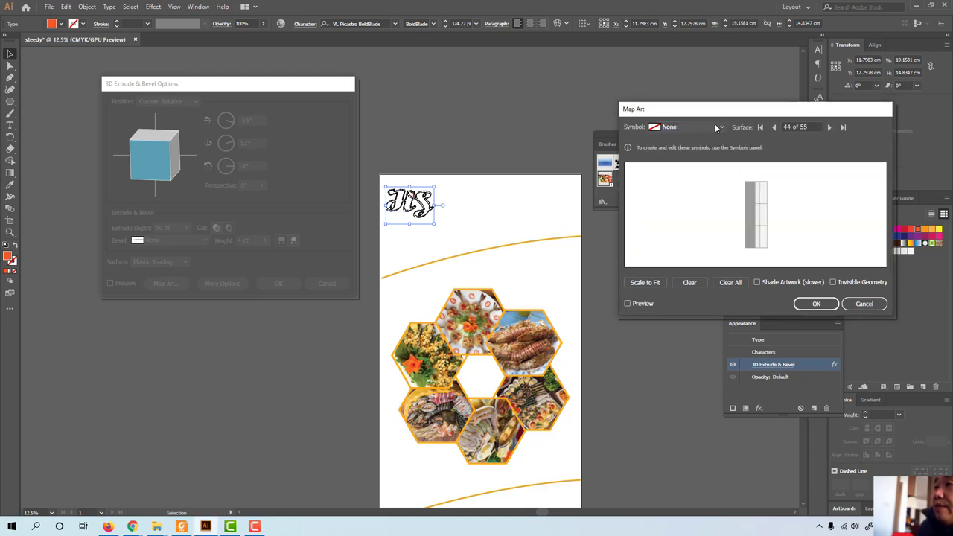
pyautogui.click(717, 127)
pyautogui.click(692, 216)
pyautogui.click(829, 127)
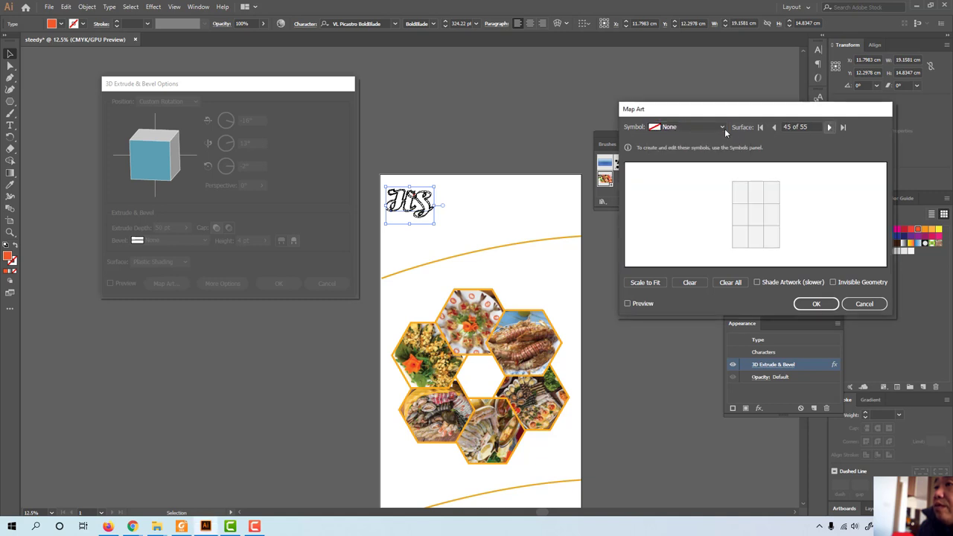
pyautogui.click(715, 127)
pyautogui.click(689, 213)
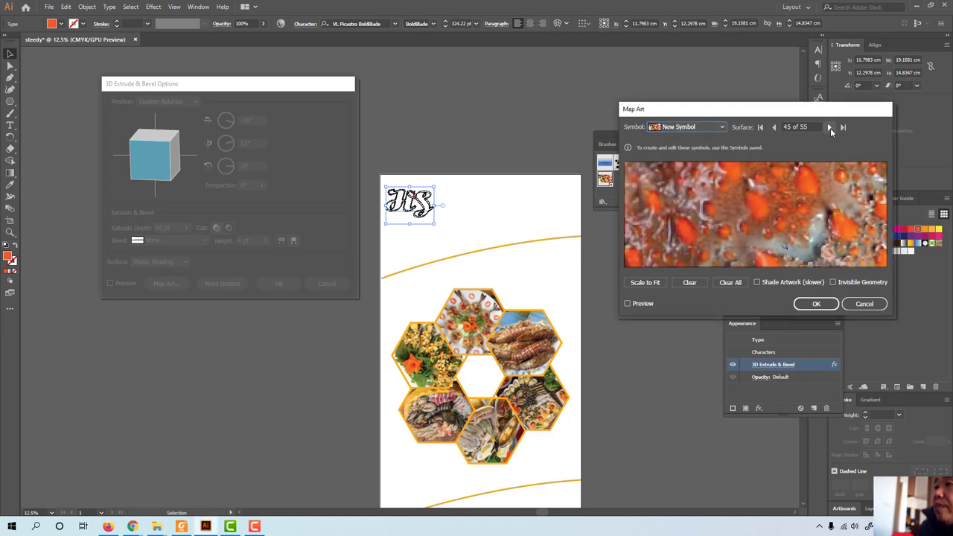
# Step: Map the seafood New Symbol onto HS logo surfaces 46 through 49
pyautogui.click(830, 128)
pyautogui.click(714, 125)
pyautogui.click(689, 213)
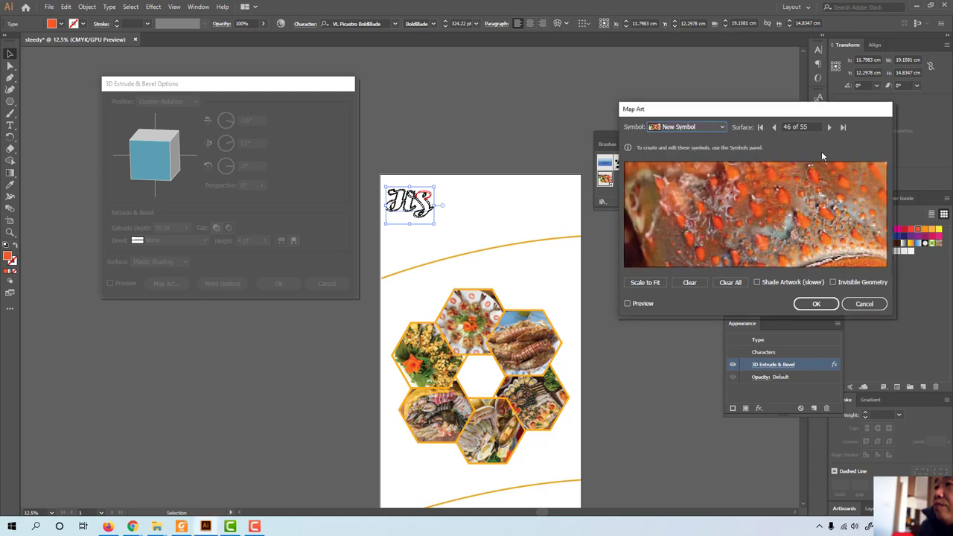
pyautogui.click(830, 128)
pyautogui.click(716, 128)
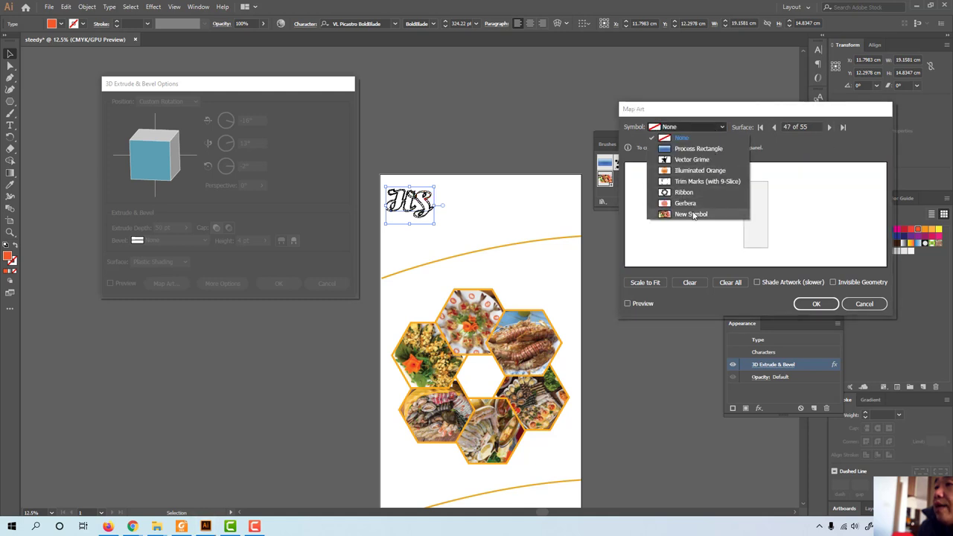
pyautogui.click(692, 213)
pyautogui.click(829, 127)
pyautogui.click(714, 127)
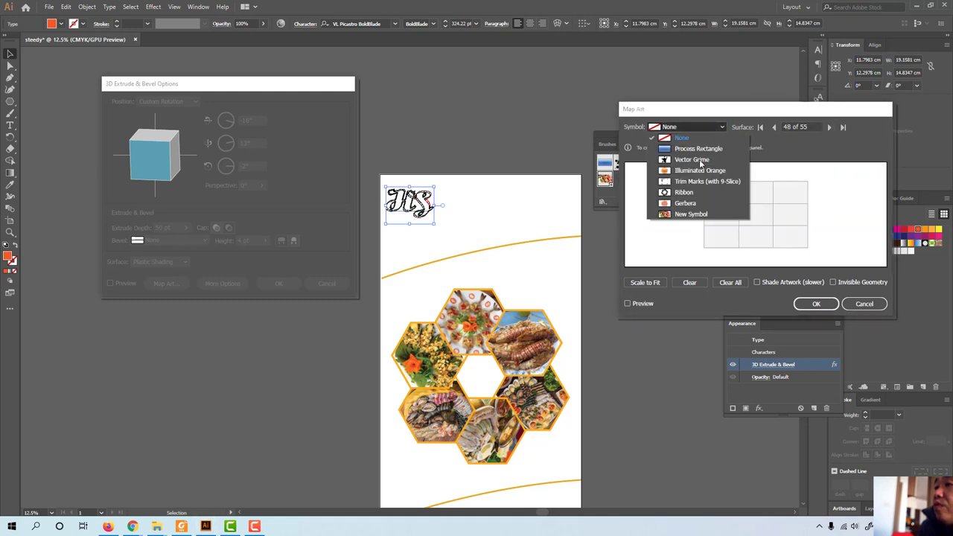
pyautogui.click(691, 213)
pyautogui.click(831, 128)
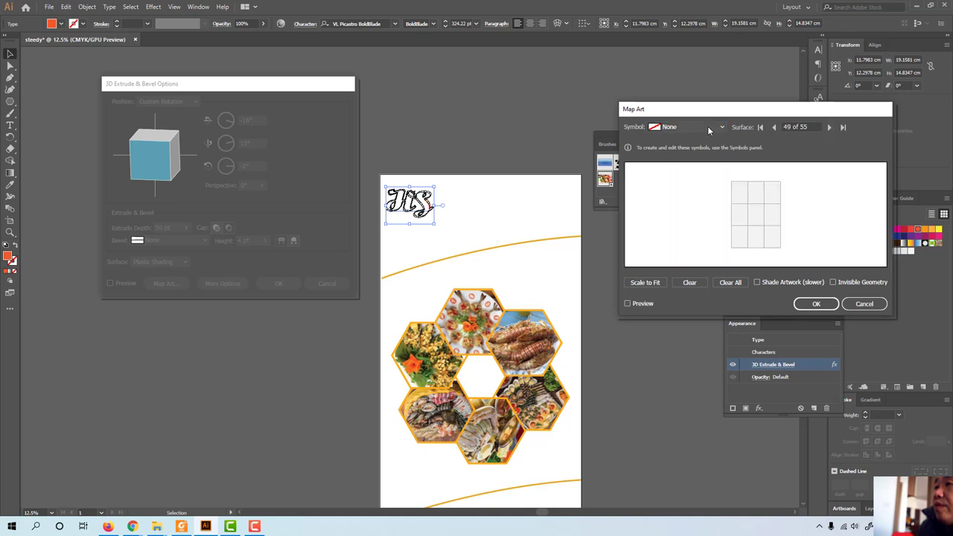
pyautogui.click(707, 127)
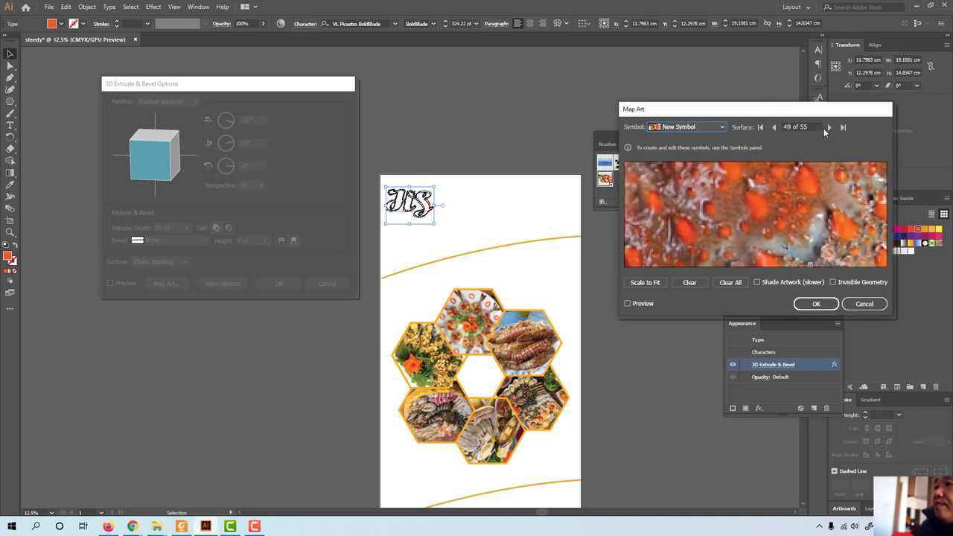
pyautogui.click(827, 128)
# Step: Map the seafood New Symbol onto HS logo surfaces 50 through 52
pyautogui.click(687, 127)
pyautogui.click(679, 213)
pyautogui.click(829, 127)
pyautogui.click(712, 127)
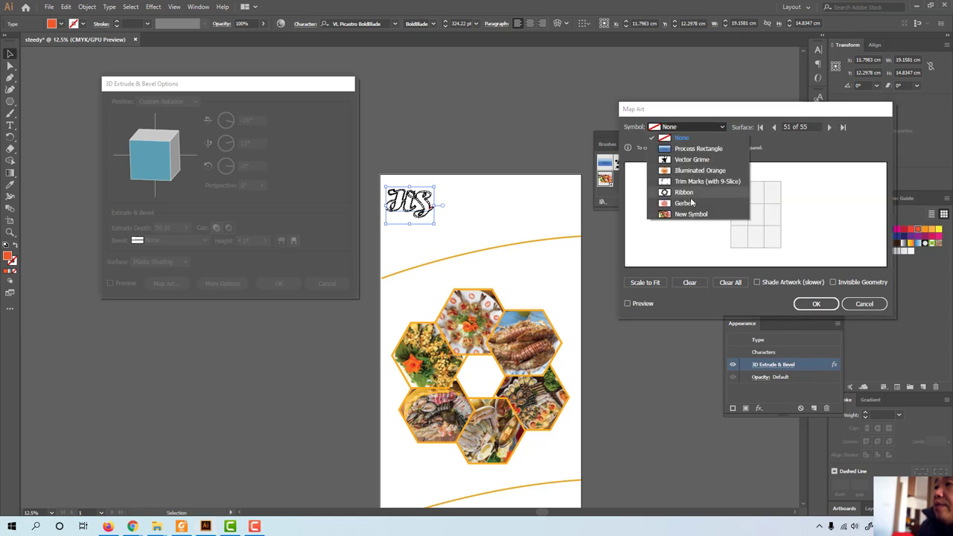
pyautogui.click(691, 214)
pyautogui.click(830, 127)
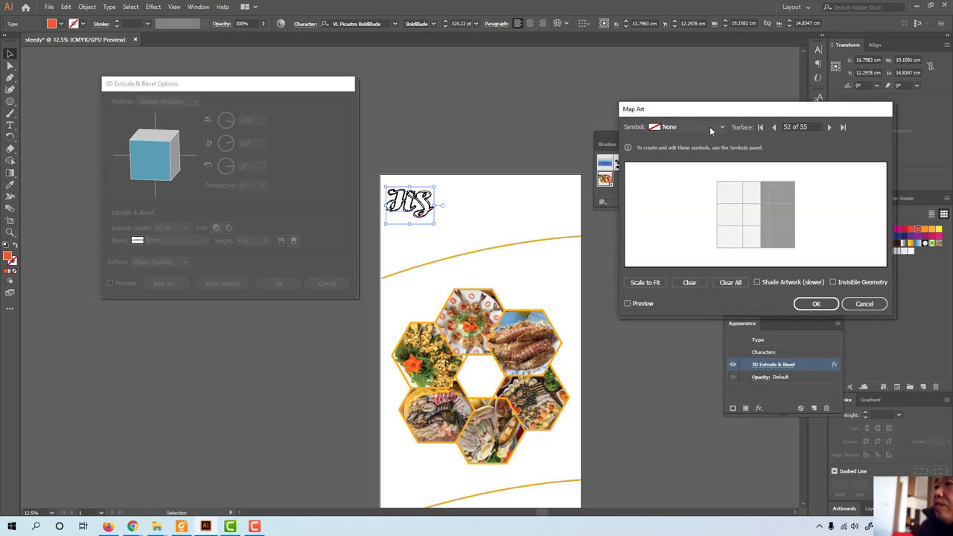
pyautogui.click(710, 126)
pyautogui.click(691, 213)
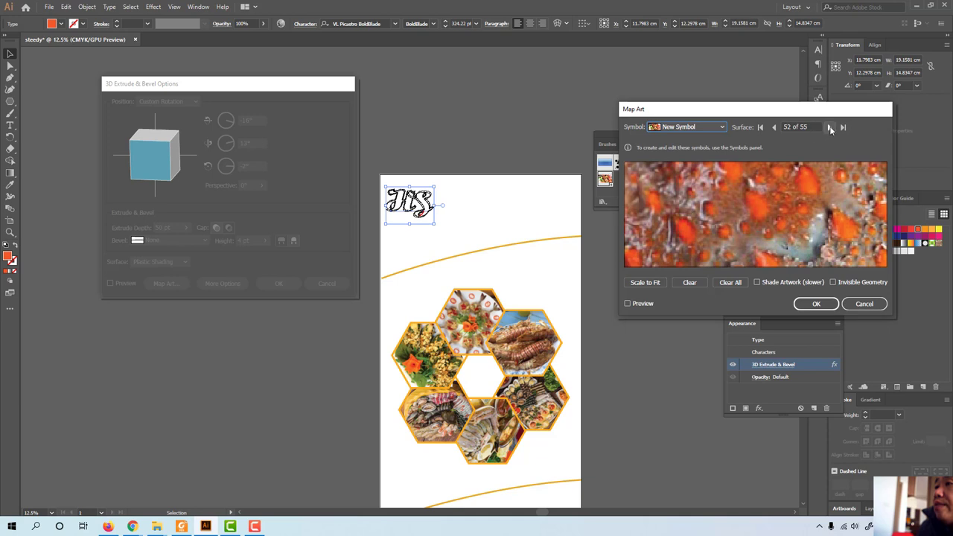
# Step: Map the seafood New Symbol onto the final surfaces 53, 54 and 55
pyautogui.click(830, 127)
pyautogui.click(710, 126)
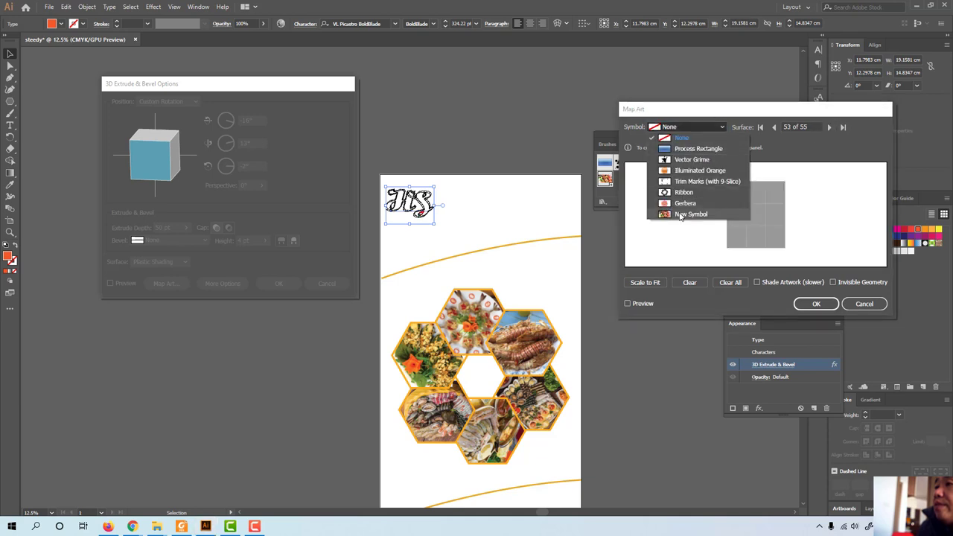
pyautogui.click(670, 212)
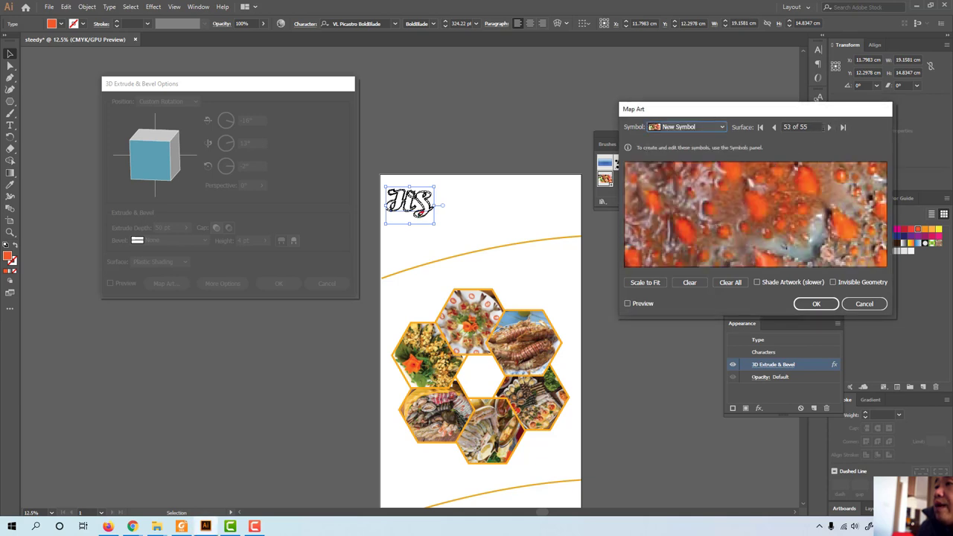
pyautogui.click(829, 127)
pyautogui.click(710, 127)
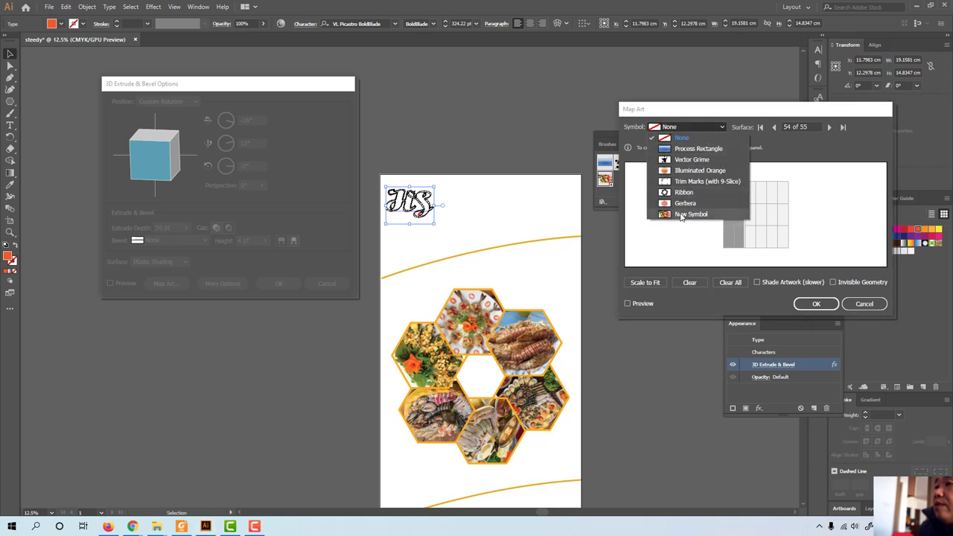
pyautogui.click(670, 212)
pyautogui.click(829, 127)
pyautogui.click(708, 127)
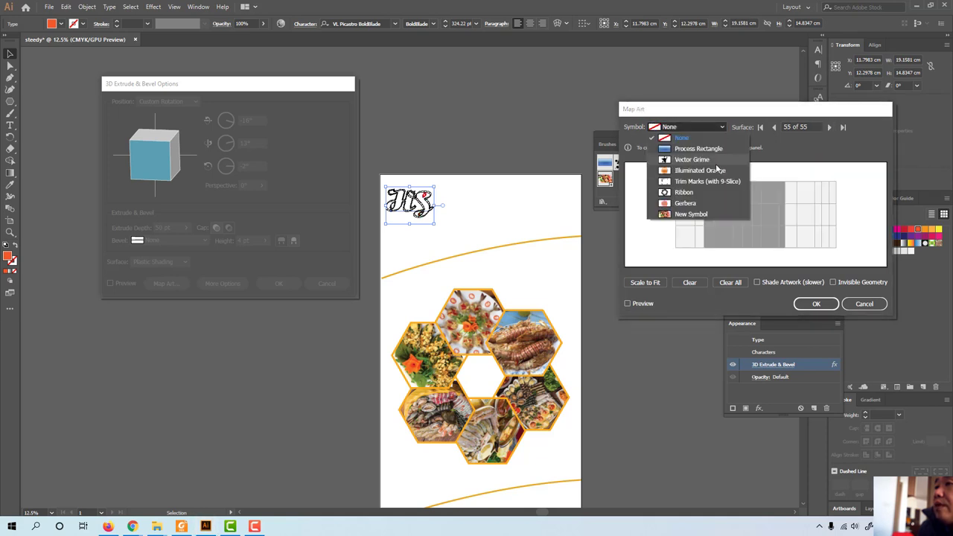
pyautogui.click(693, 210)
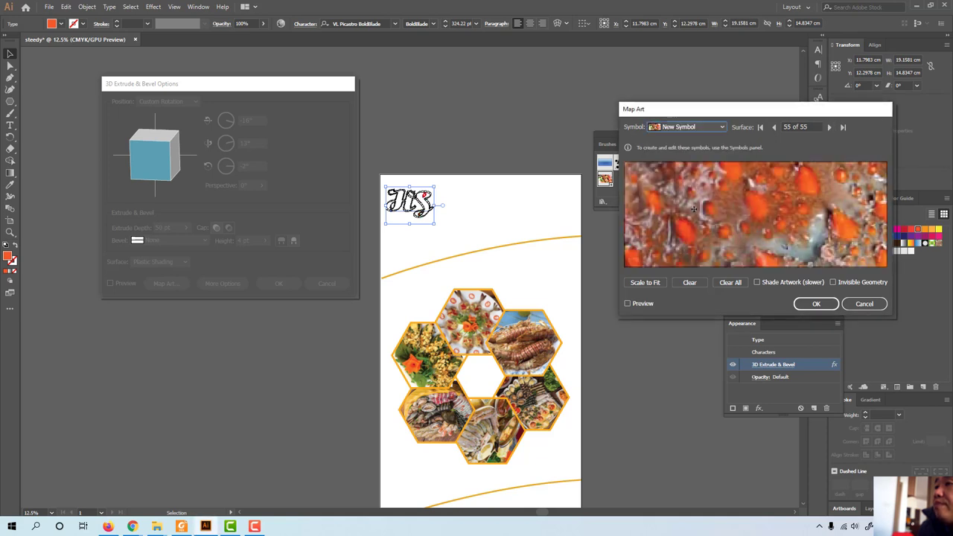
# Step: Confirm the seafood texture mapping and 3D Extrude & Bevel settings, then deselect to view the result
pyautogui.click(805, 304)
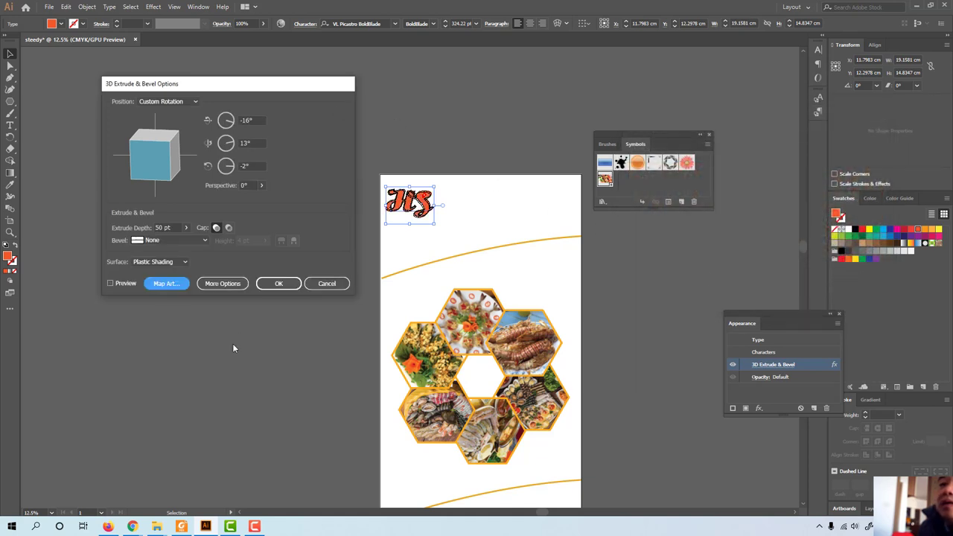
pyautogui.click(279, 283)
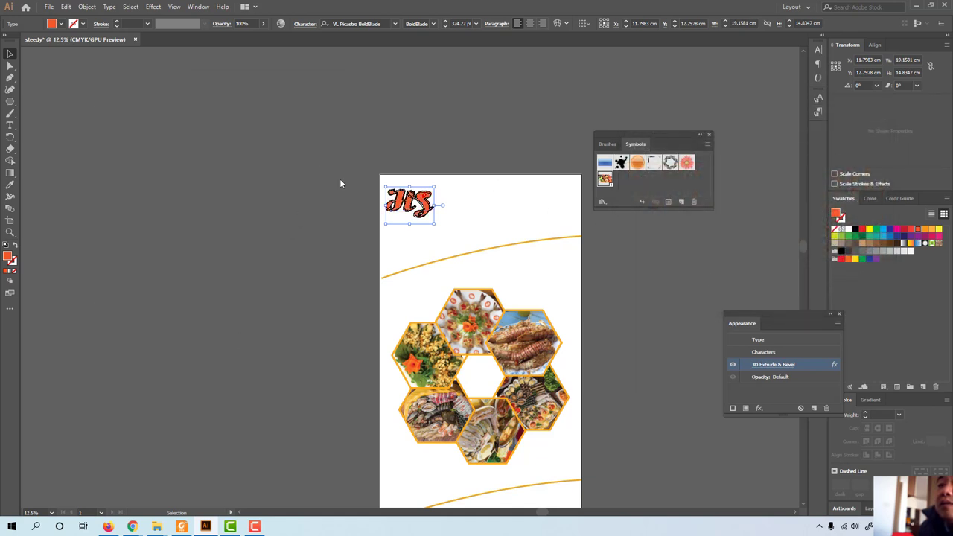
pyautogui.click(522, 188)
pyautogui.scroll(1, 641, 164)
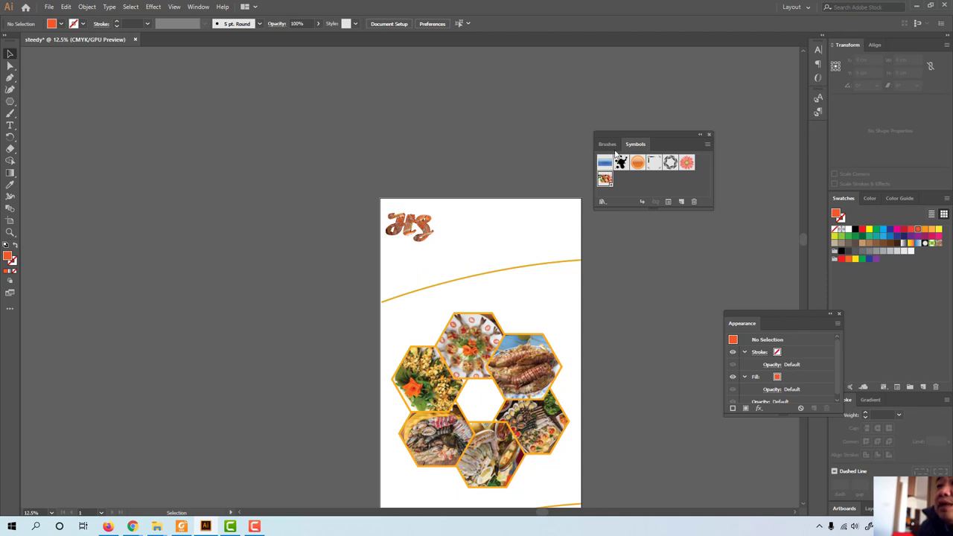
pyautogui.scroll(1, 434, 224)
pyautogui.scroll(1, 434, 224)
pyautogui.scroll(-1, 447, 245)
# Step: Zoom in and frame the view on the textured HS logo
pyautogui.press('z')
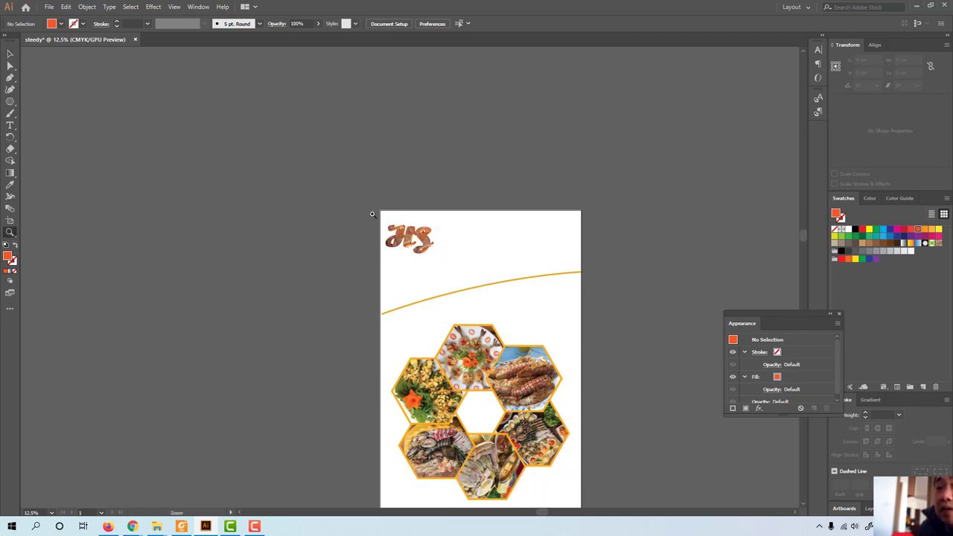
pyautogui.moveTo(372, 213); pyautogui.dragTo(536, 287)
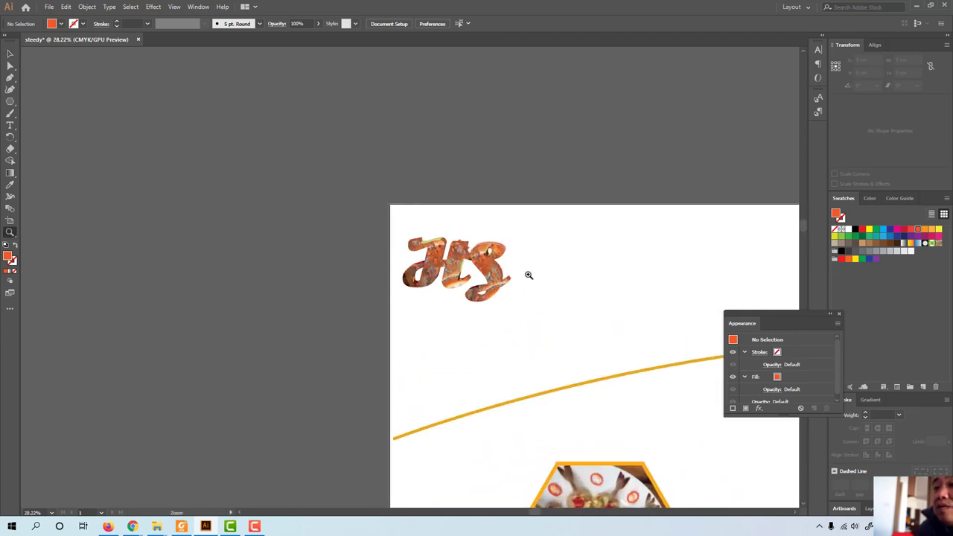
pyautogui.moveTo(420, 254); pyautogui.dragTo(640, 302)
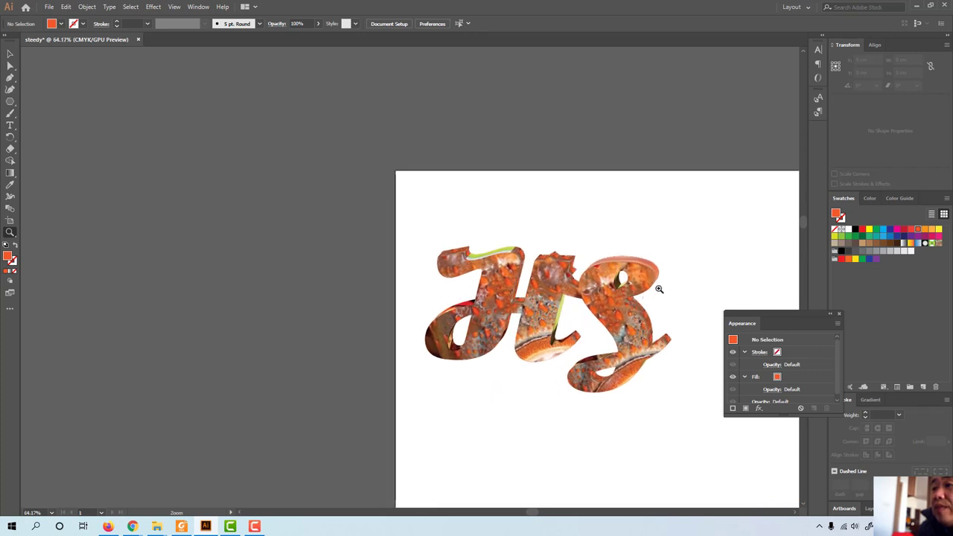
pyautogui.moveTo(690, 283); pyautogui.dragTo(484, 120)
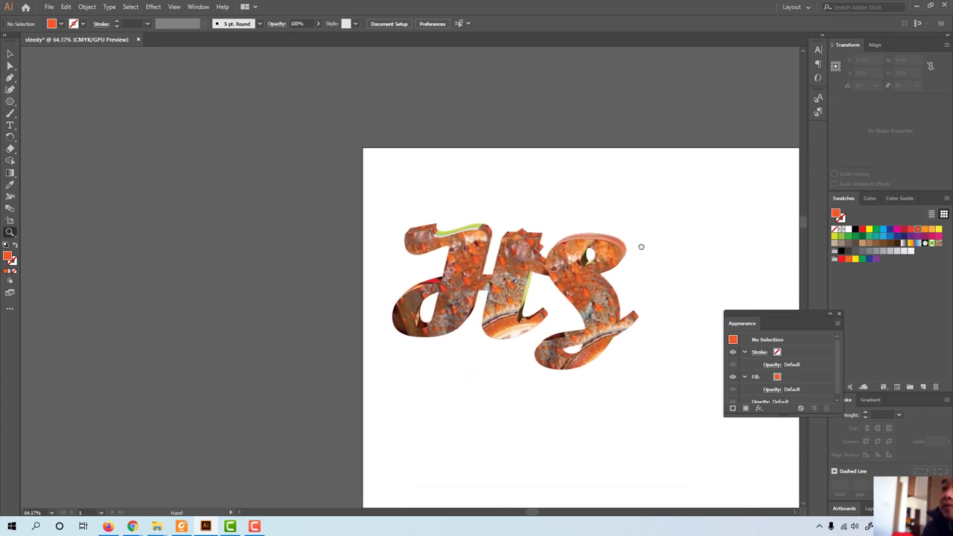
pyautogui.moveTo(534, 187); pyautogui.dragTo(517, 221)
# Step: Zoom in closely on the HS lettering and reselect the textured 3D text
pyautogui.press('v')
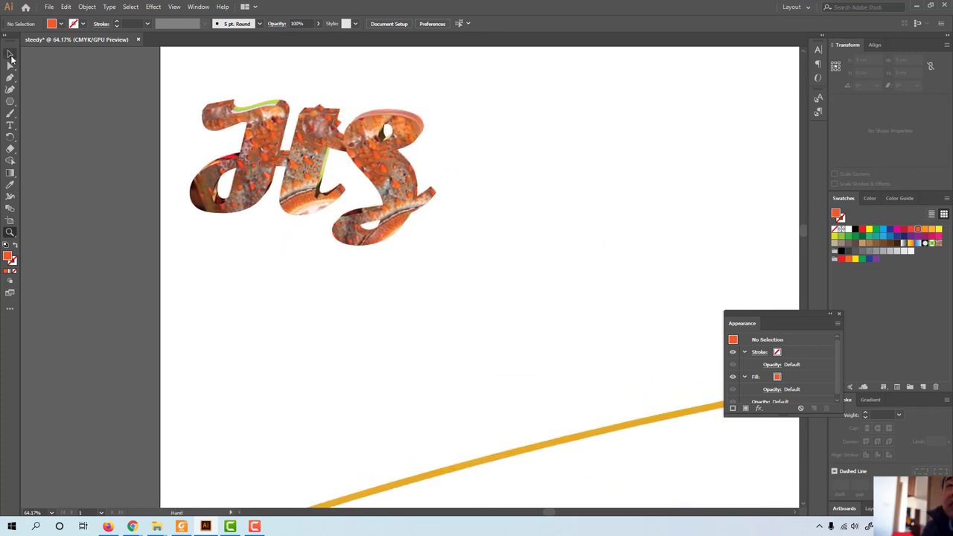
pyautogui.scroll(1, 298, 162)
pyautogui.press('z')
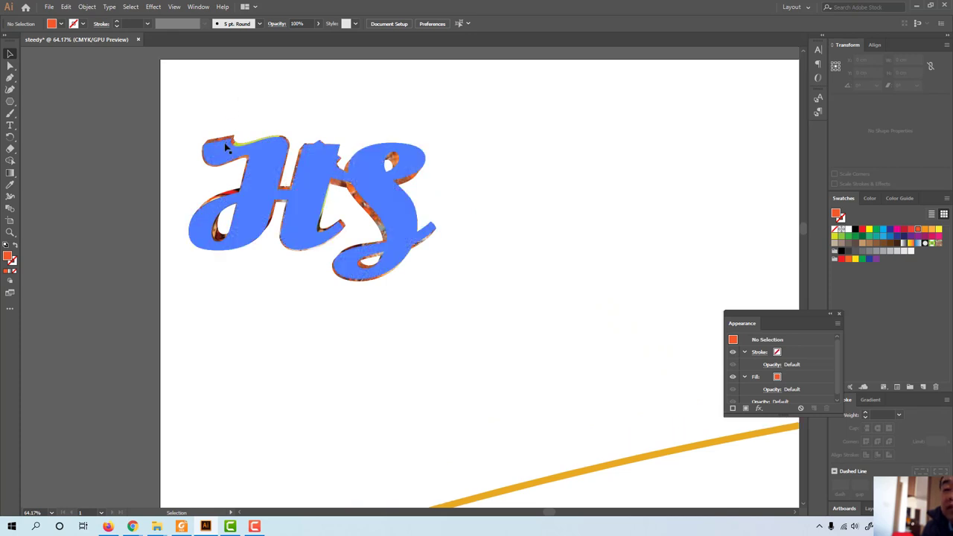
pyautogui.moveTo(187, 147); pyautogui.dragTo(290, 192)
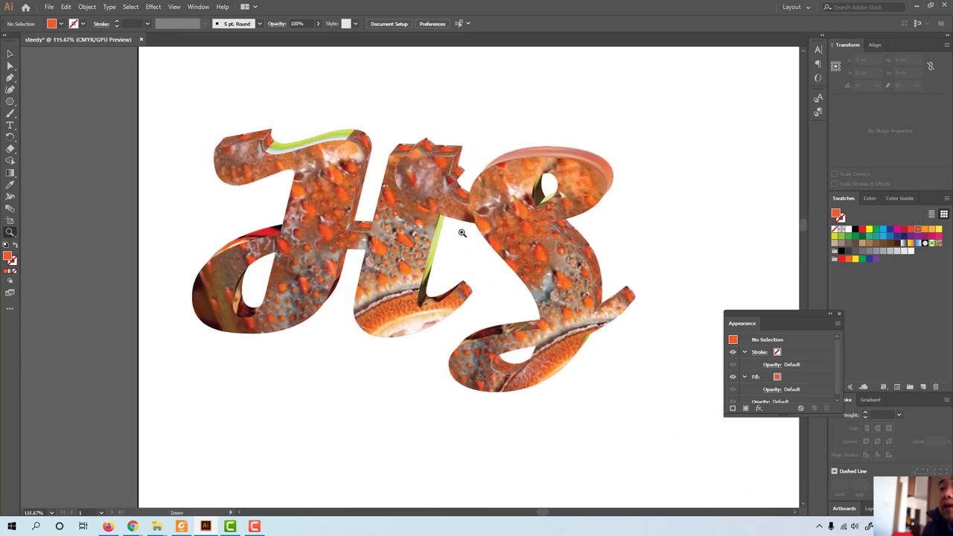
pyautogui.scroll(-1, 777, 385)
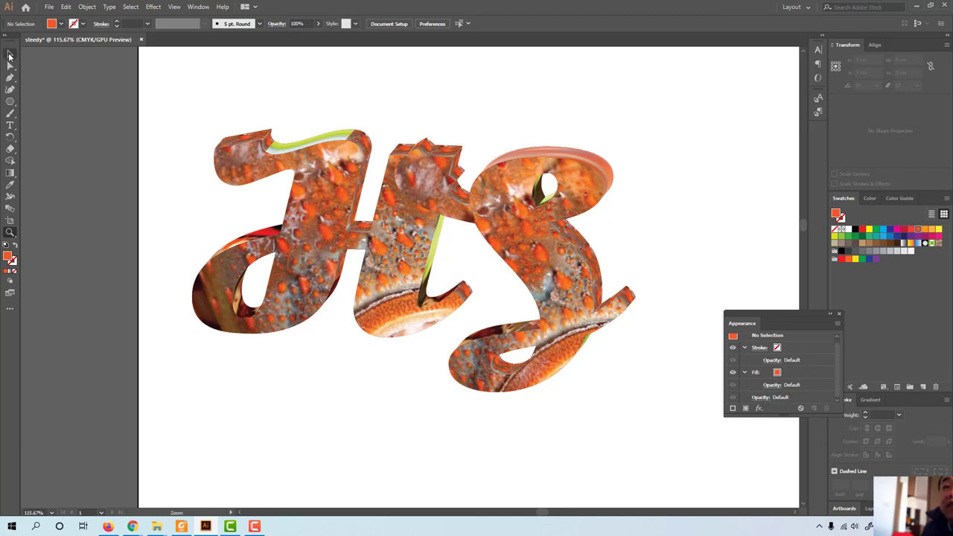
pyautogui.click(10, 54)
pyautogui.click(315, 198)
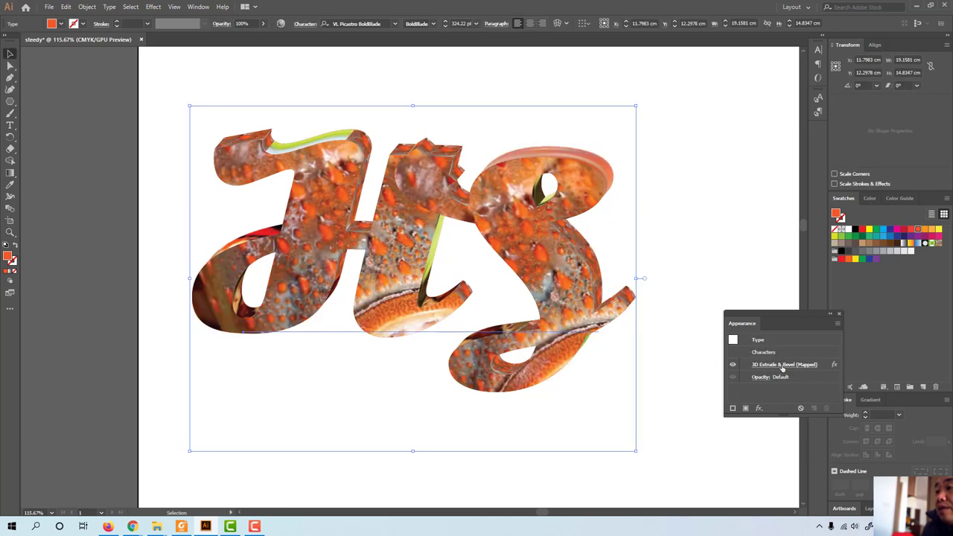
# Step: Re-tilt the HS lettering to -7°, 32°, -2° and deepen its extrusion to 328 pt
pyautogui.click(782, 365)
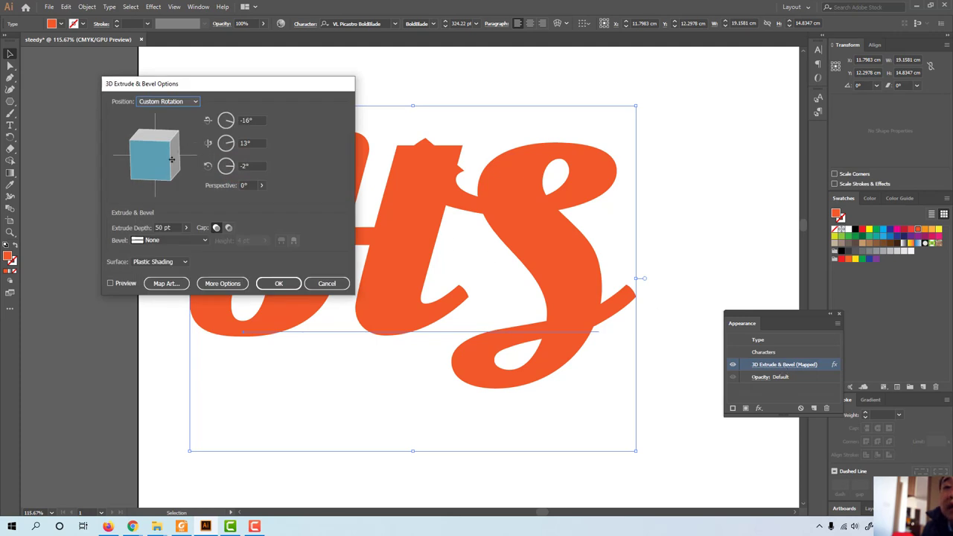
pyautogui.moveTo(174, 152)
pyautogui.mouseDown()
pyautogui.moveTo(142, 147)
pyautogui.moveTo(146, 164)
pyautogui.mouseUp()
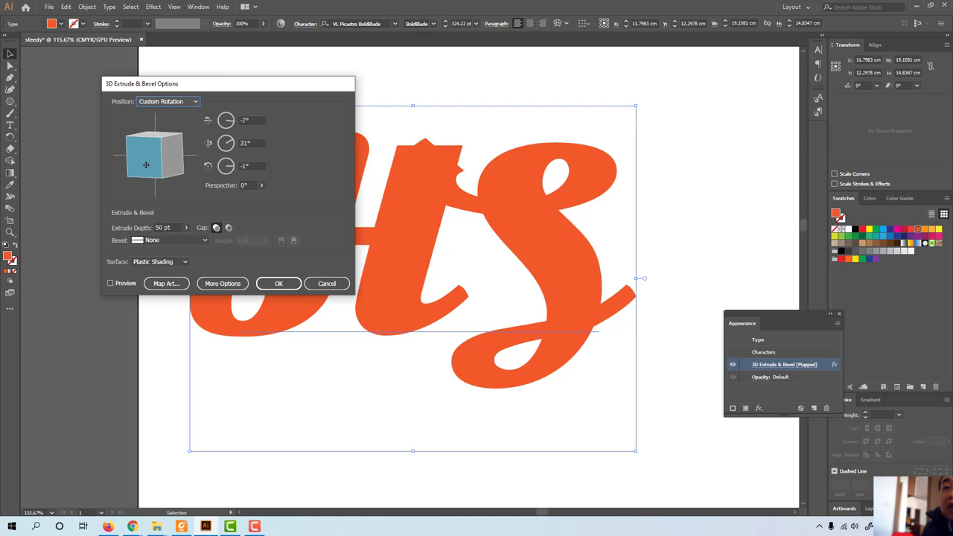
pyautogui.click(186, 229)
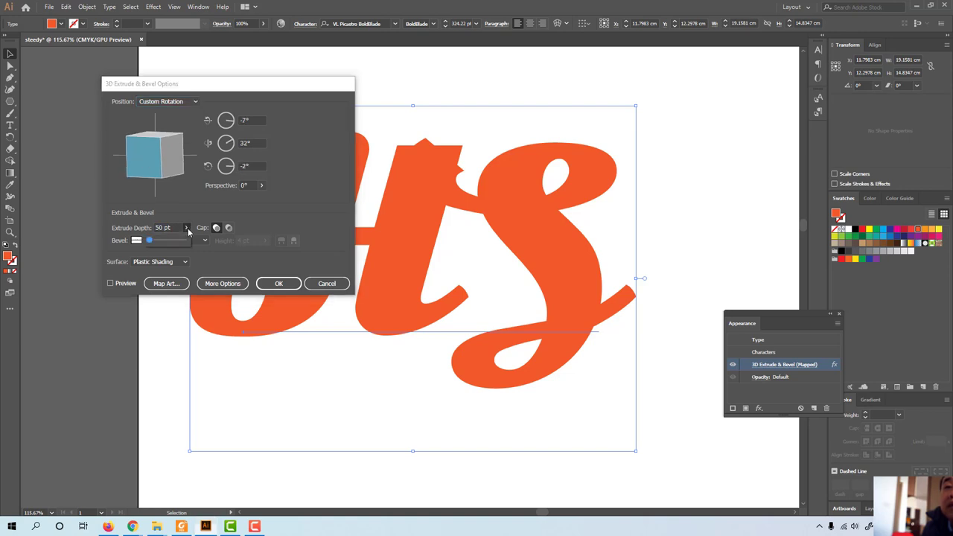
pyautogui.moveTo(152, 243); pyautogui.dragTo(155, 243)
pyautogui.click(279, 283)
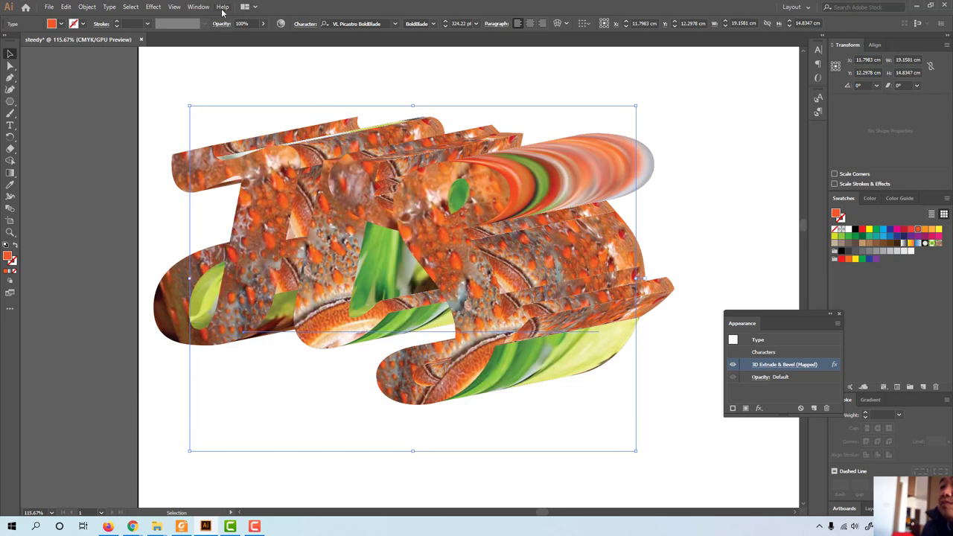
# Step: Reduce the HS extrusion depth, re-enter the value and apply, then zoom out
pyautogui.click(757, 365)
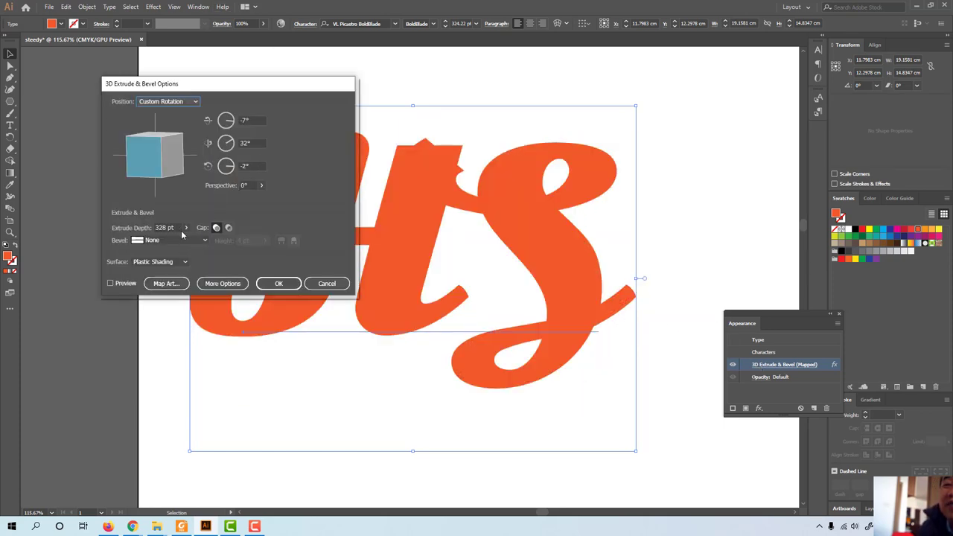
pyautogui.click(185, 228)
pyautogui.moveTo(153, 242); pyautogui.dragTo(152, 243)
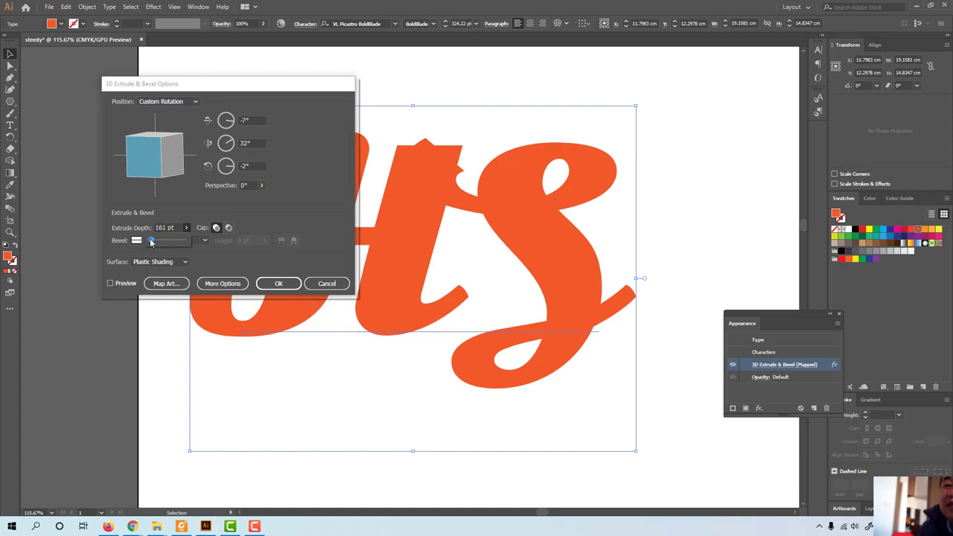
pyautogui.click(155, 228)
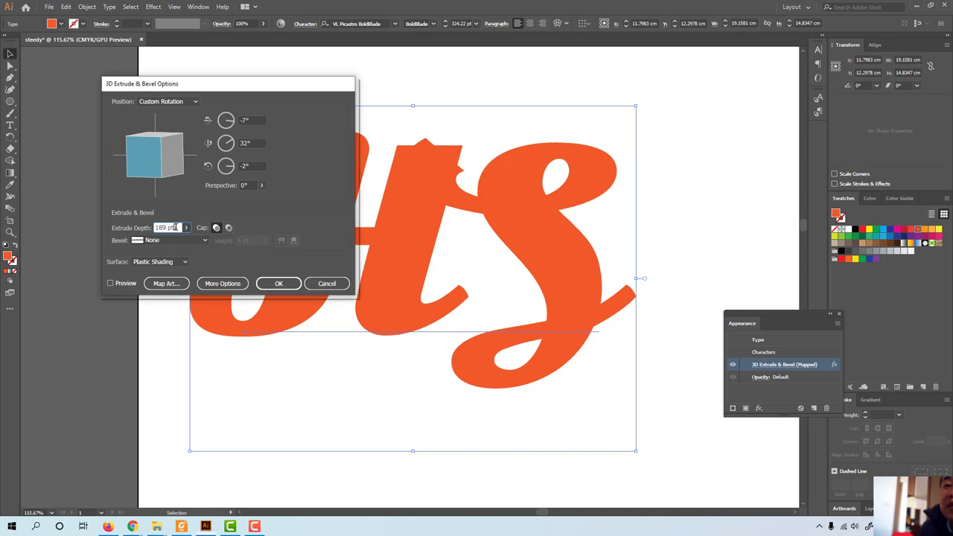
pyautogui.press('BackSpace')
pyautogui.write('400')
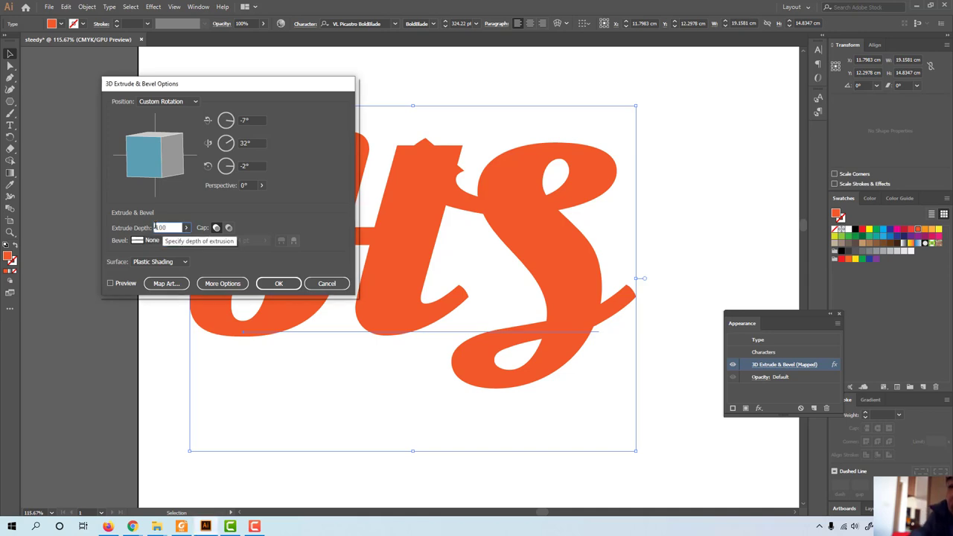
pyautogui.press('Return')
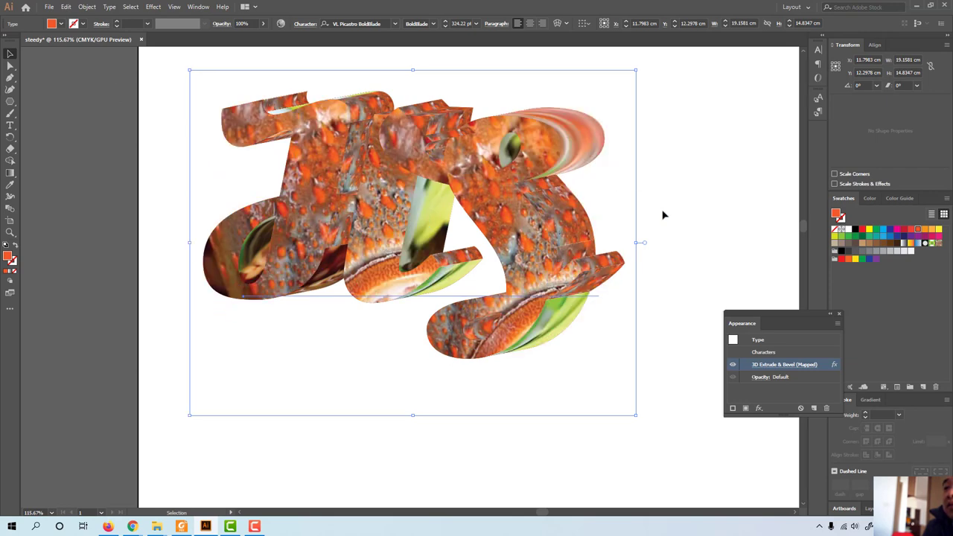
pyautogui.click(676, 213)
pyautogui.hotkey('ctrl', '-')
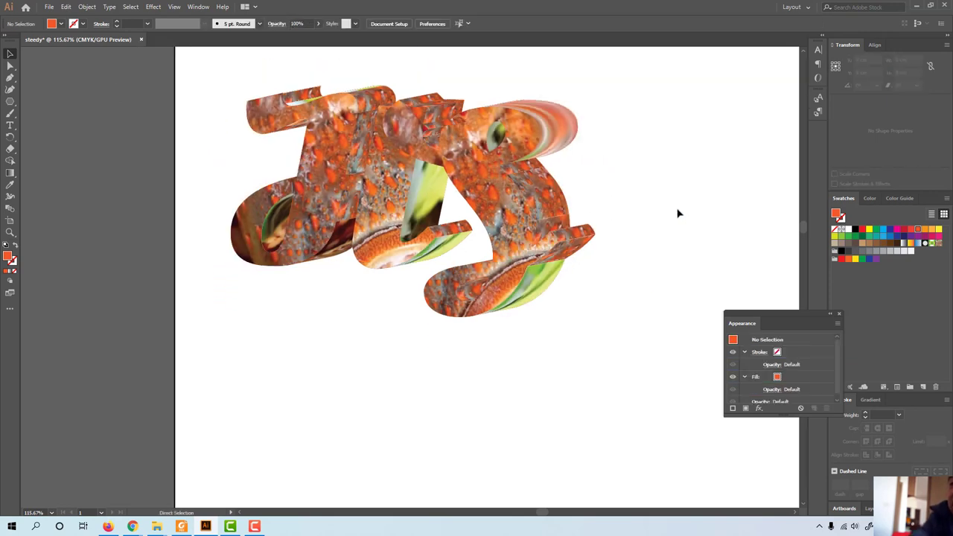
pyautogui.hotkey('ctrl', '-')
pyautogui.hotkey('ctrl', '-')
# Step: Add a new text object beside the HS logo reading 'HƯƠNG BIỂN'
pyautogui.moveTo(661, 247); pyautogui.dragTo(484, 163)
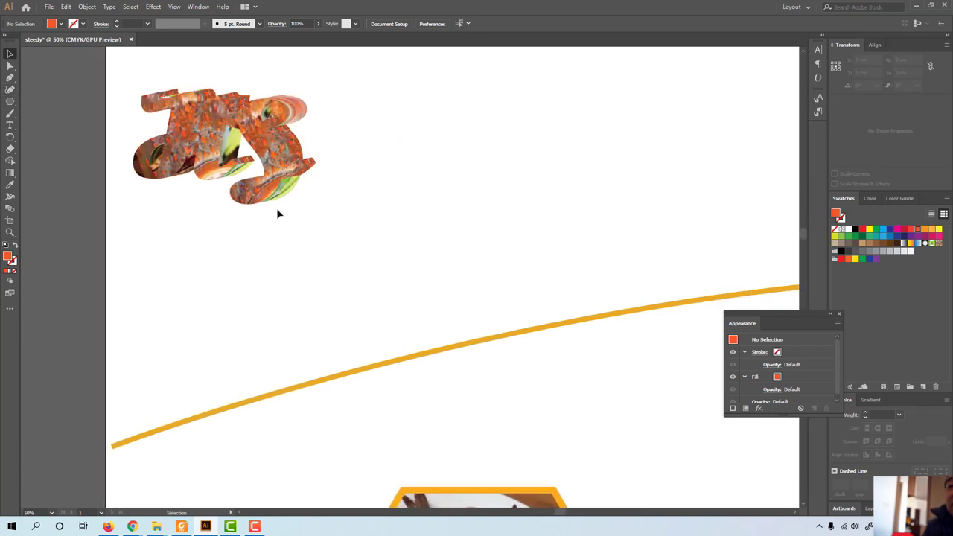
pyautogui.click(9, 126)
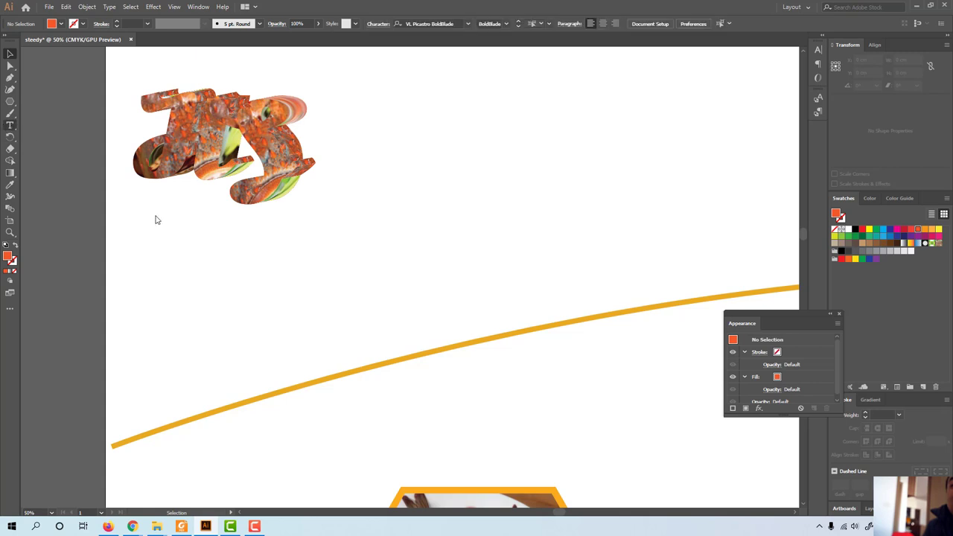
pyautogui.click(382, 173)
pyautogui.press('BackSpace')
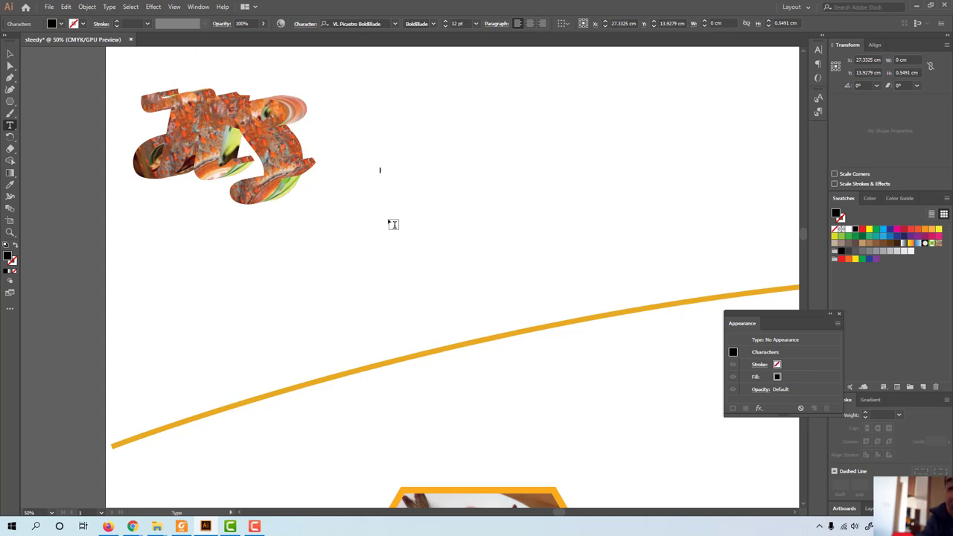
pyautogui.write('S')
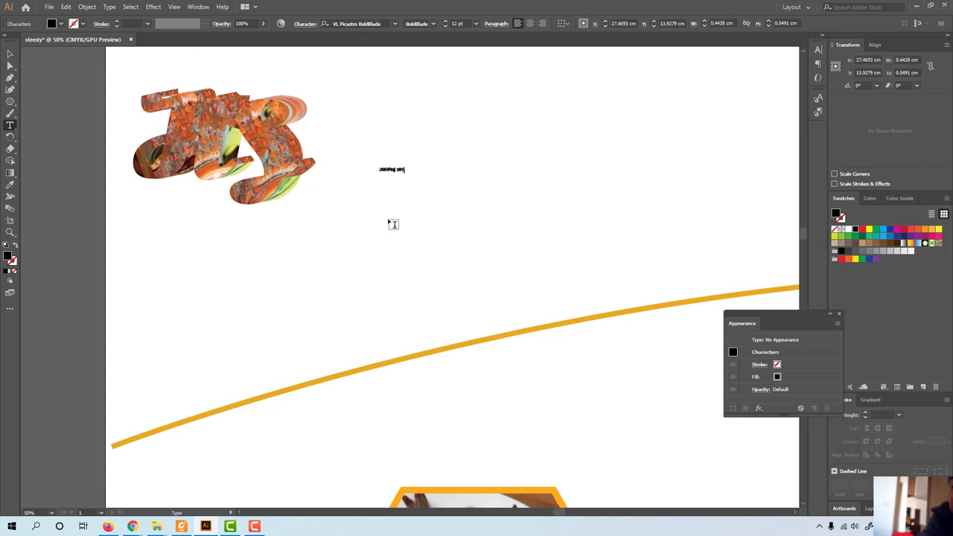
pyautogui.write('teedy')
# Step: Enlarge the HƯƠNG BIỂN title to about 125 pt and move it beside the logo
pyautogui.click(10, 53)
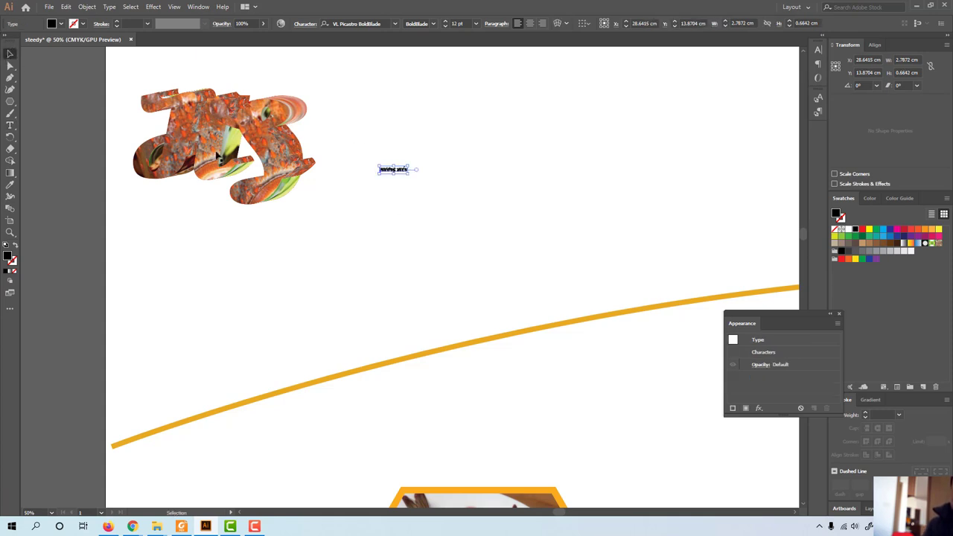
pyautogui.moveTo(409, 175); pyautogui.dragTo(674, 242)
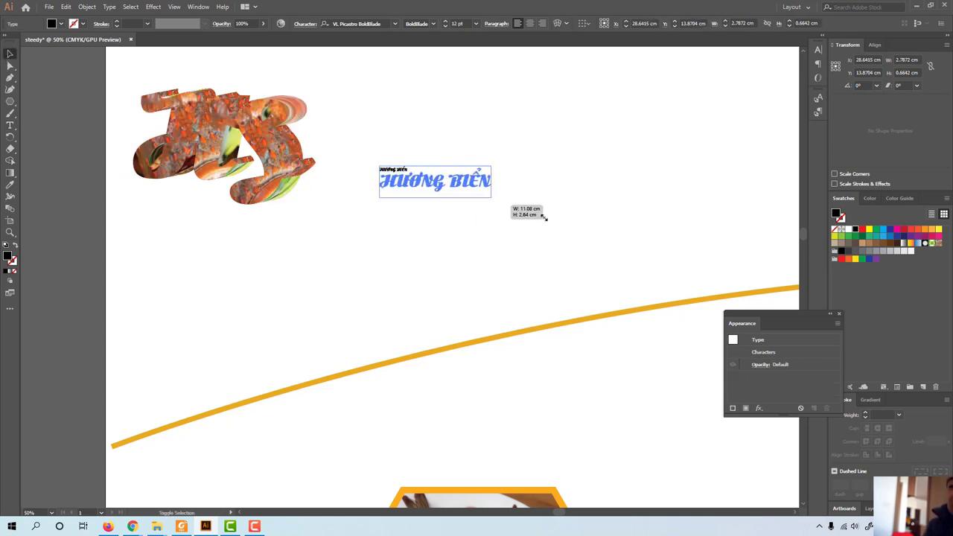
pyautogui.moveTo(589, 212)
pyautogui.mouseDown()
pyautogui.moveTo(542, 189)
pyautogui.moveTo(558, 160)
pyautogui.mouseUp()
pyautogui.moveTo(645, 192); pyautogui.dragTo(777, 234)
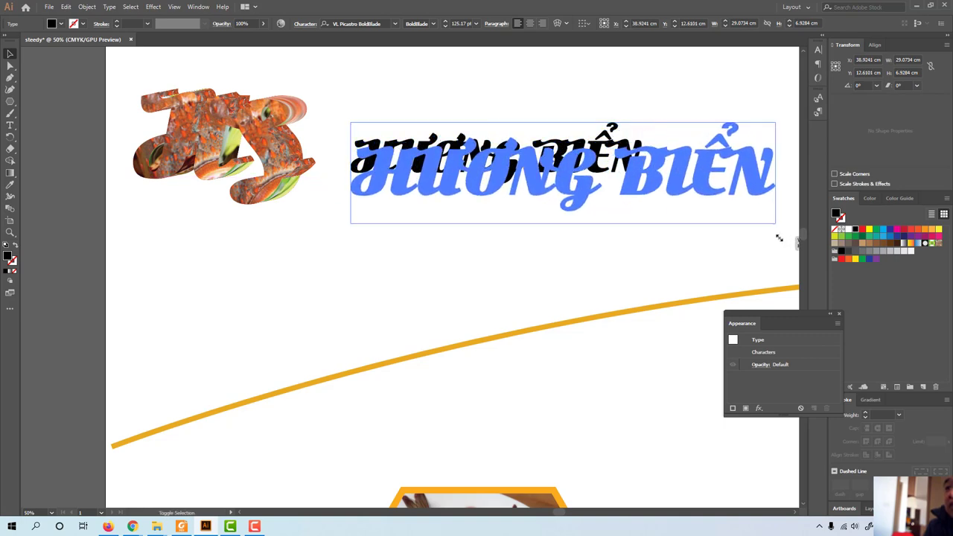
pyautogui.scroll(-2, 496, 268)
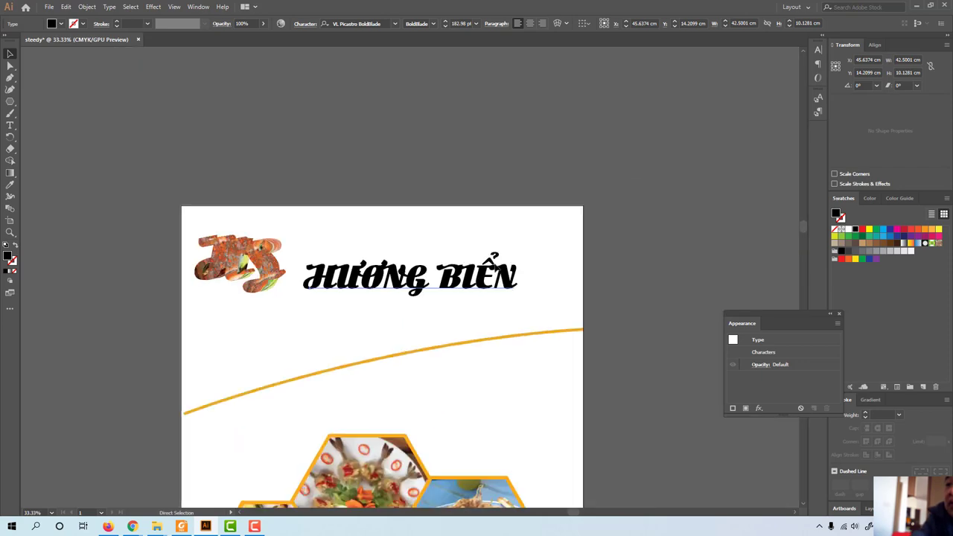
# Step: Enlarge the HƯƠNG BIỂN title to about 206 pt
pyautogui.hotkey('ctrl', '-')
pyautogui.moveTo(506, 308)
pyautogui.mouseDown()
pyautogui.moveTo(529, 153)
pyautogui.moveTo(571, 147)
pyautogui.mouseUp()
pyautogui.click(452, 134)
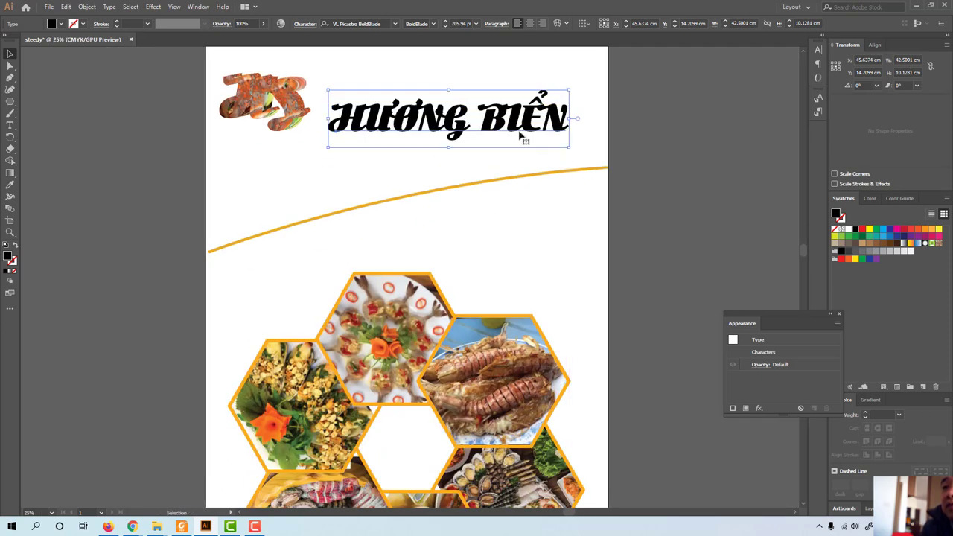
pyautogui.moveTo(511, 127); pyautogui.dragTo(499, 137)
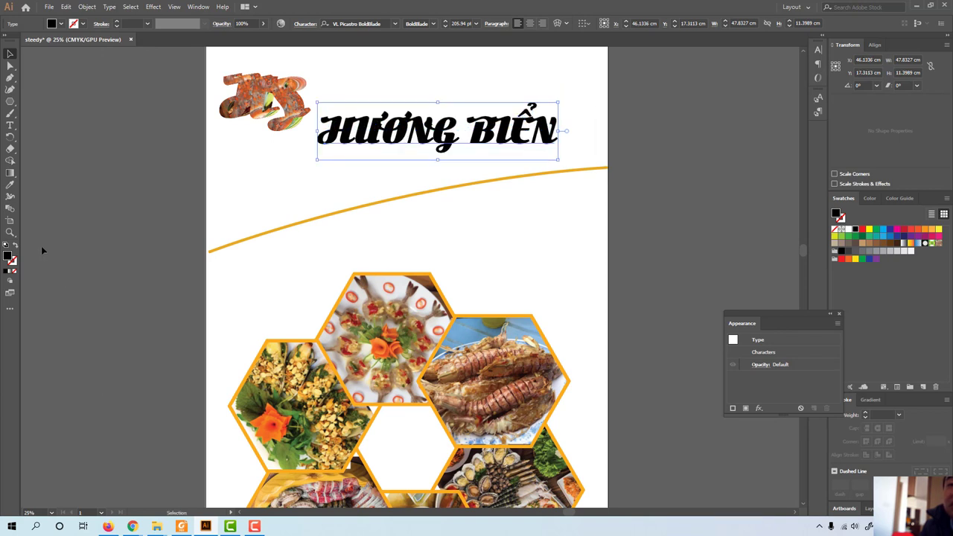
# Step: Fill the HƯƠNG BIỂN title with the orange swatch
pyautogui.press('i')
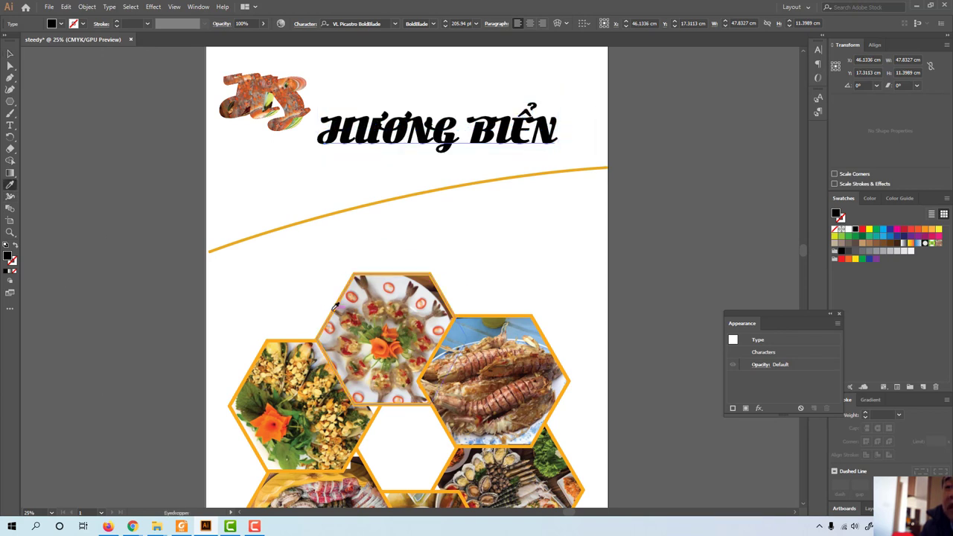
pyautogui.click(335, 307)
pyautogui.click(10, 56)
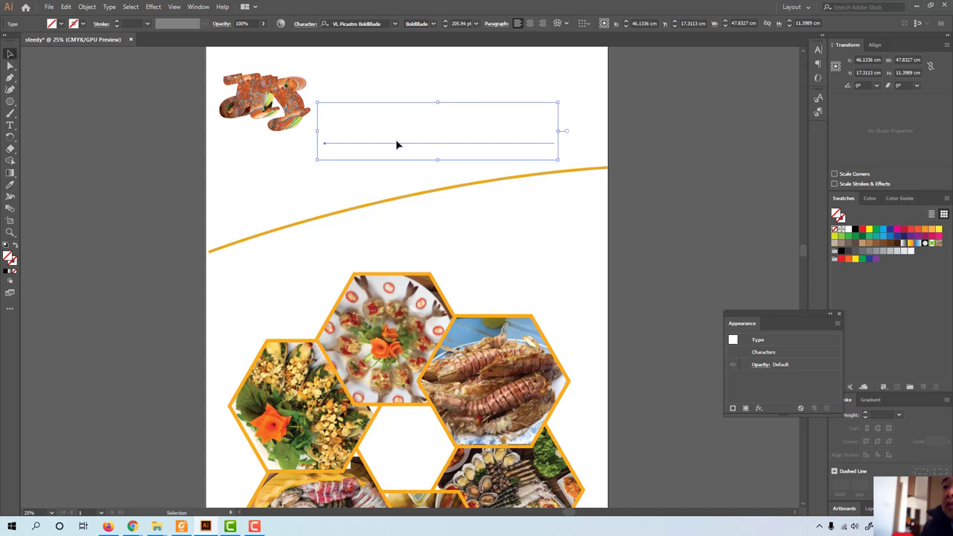
pyautogui.click(925, 231)
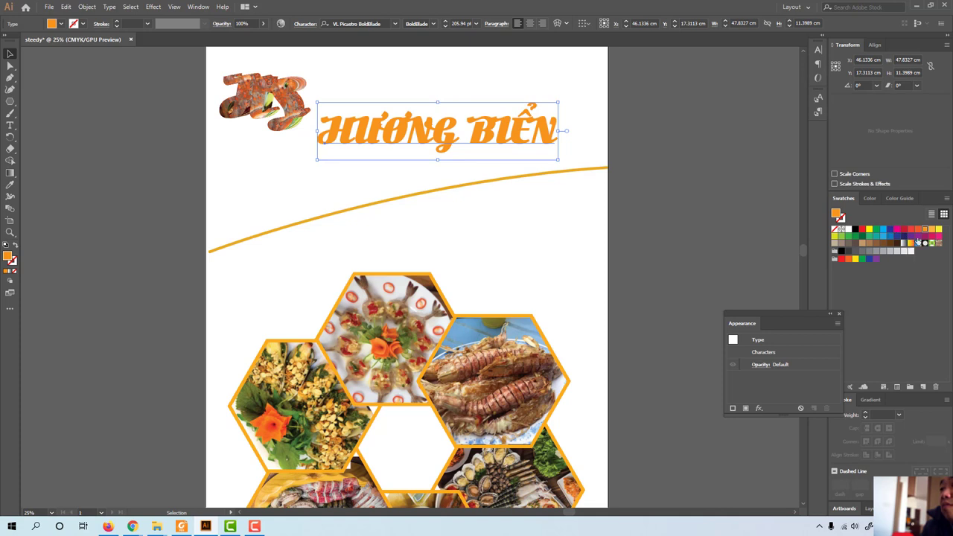
# Step: Nudge the orange title slightly up and left beside the HS logo
pyautogui.click(692, 201)
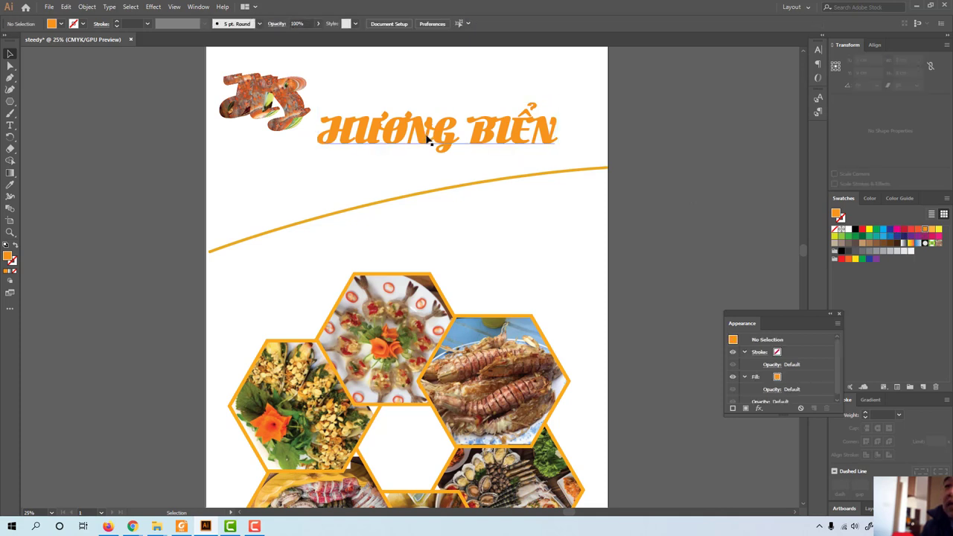
pyautogui.moveTo(429, 140); pyautogui.dragTo(425, 146)
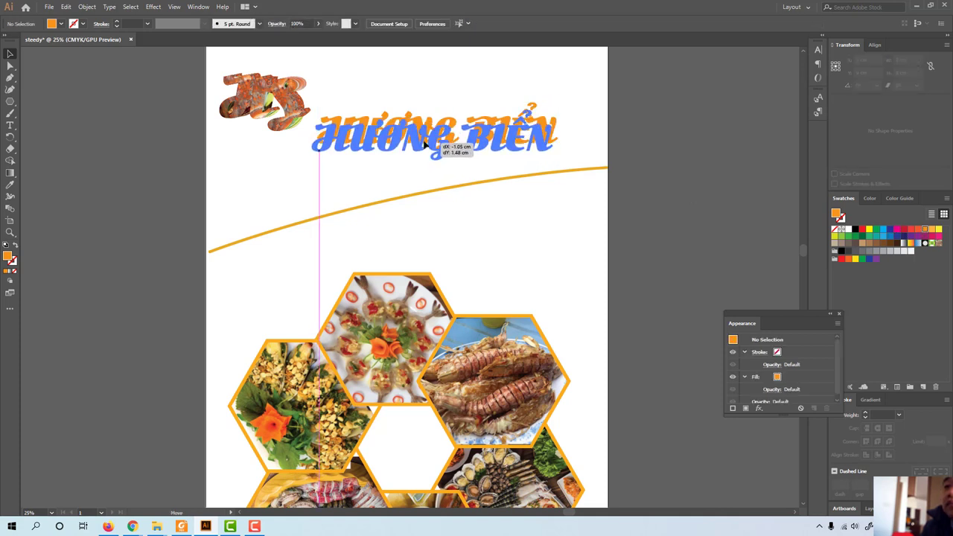
pyautogui.moveTo(426, 146); pyautogui.dragTo(432, 143)
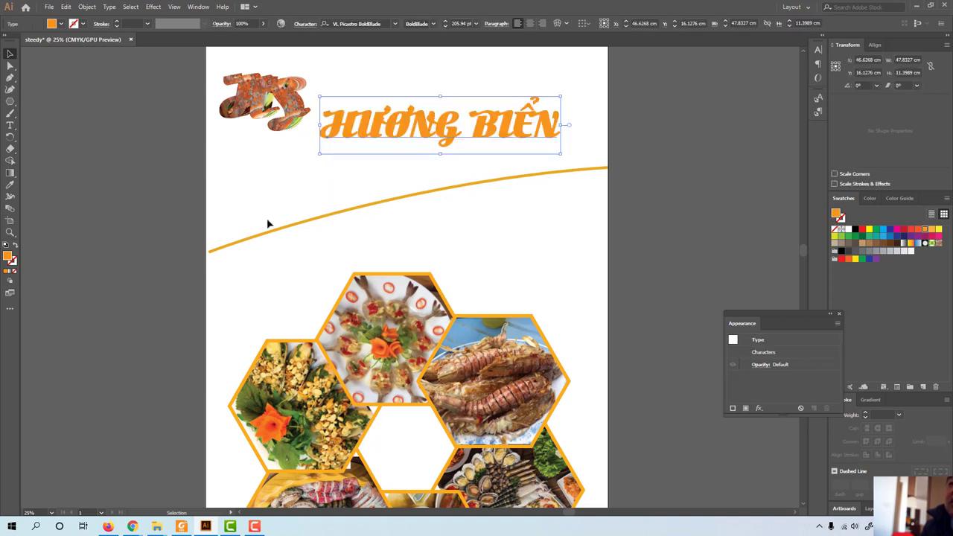
pyautogui.click(241, 216)
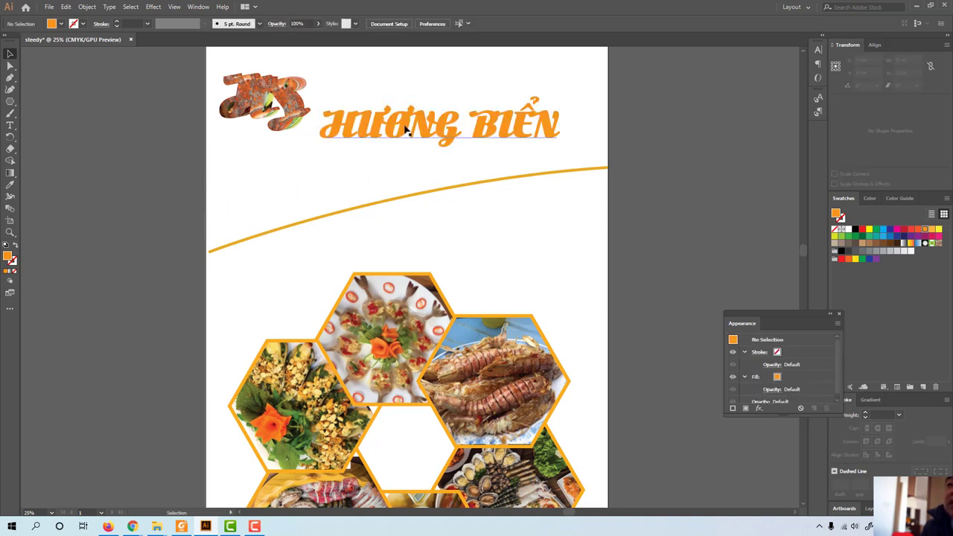
pyautogui.moveTo(403, 128); pyautogui.dragTo(399, 117)
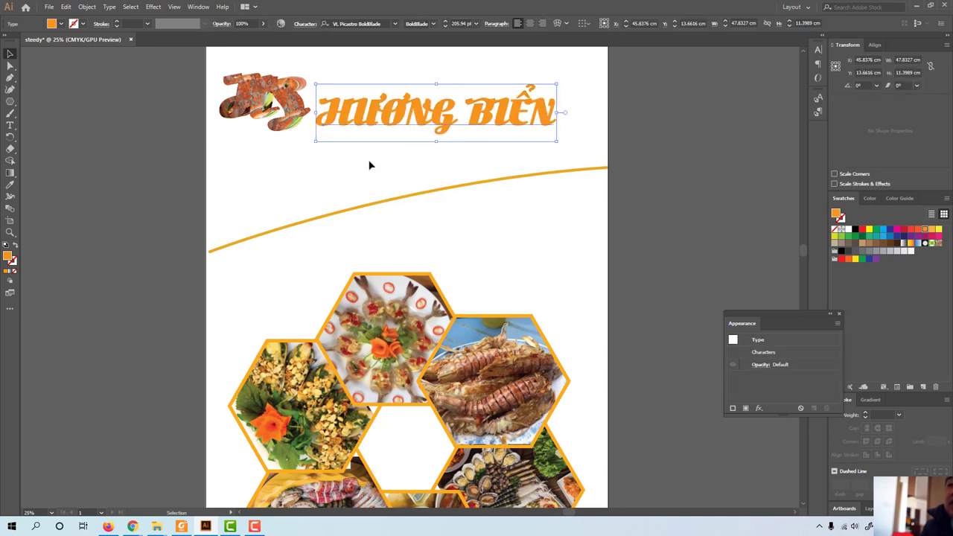
# Step: Stretch the orange curve's left end out to the artboard edge
pyautogui.click(210, 254)
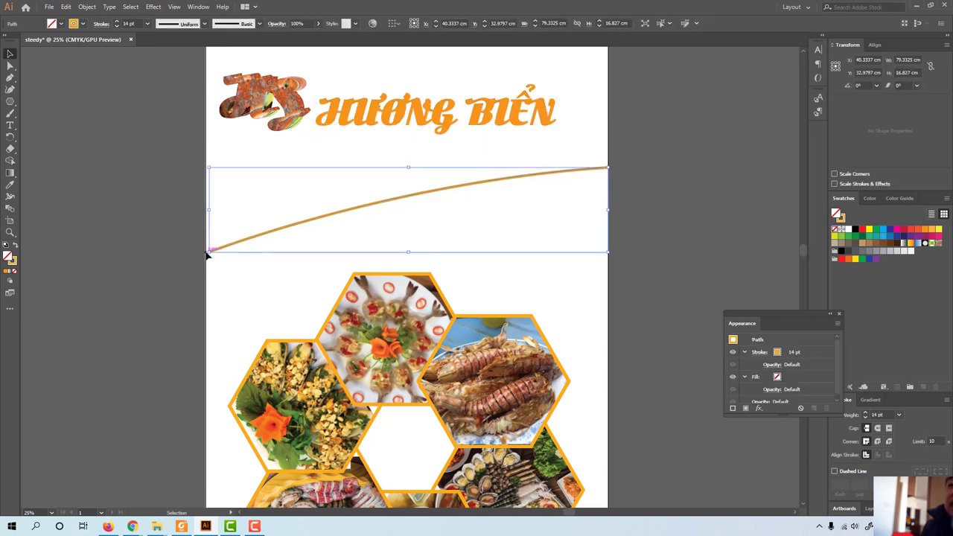
pyautogui.moveTo(210, 254); pyautogui.dragTo(207, 252)
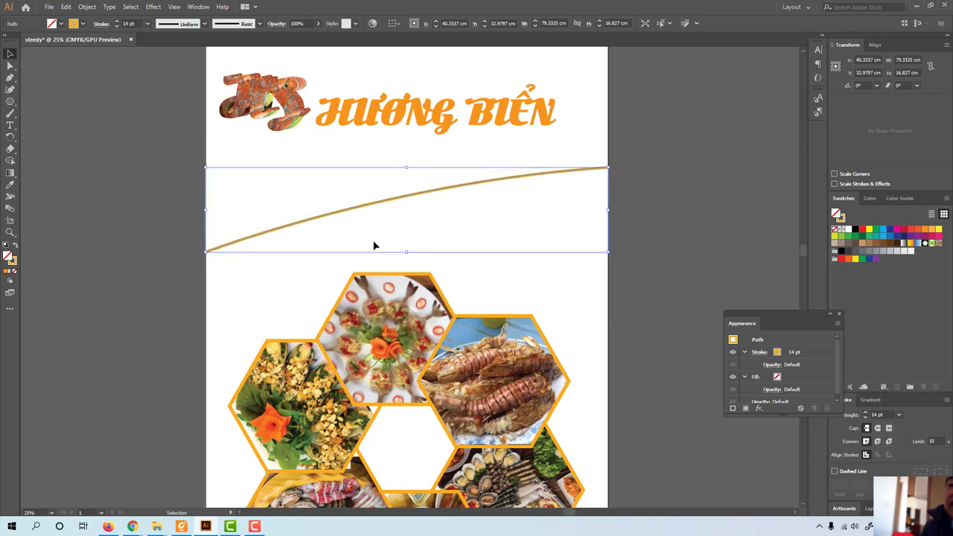
pyautogui.click(672, 227)
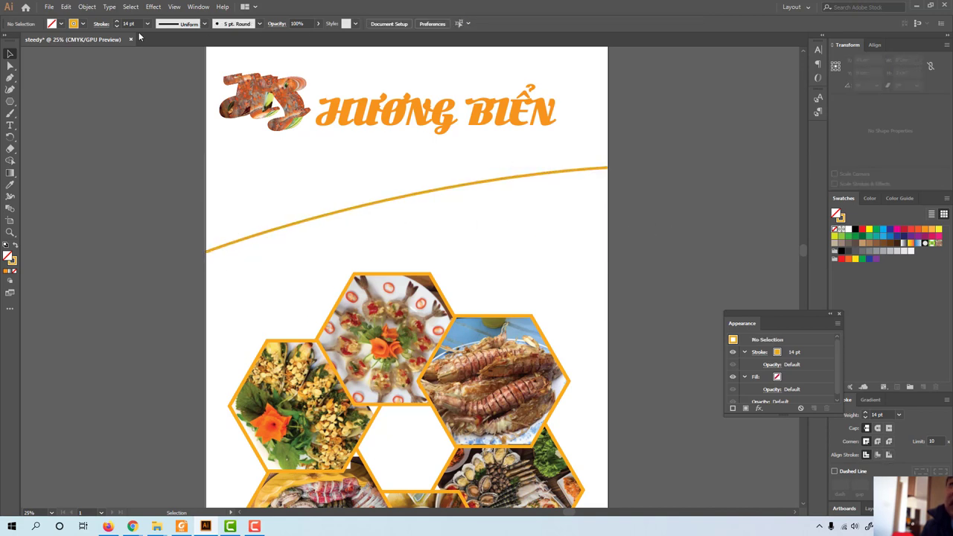
# Step: Turn the orange curve into an empty type-on-a-path line with Type on a Path Tool
pyautogui.click(109, 7)
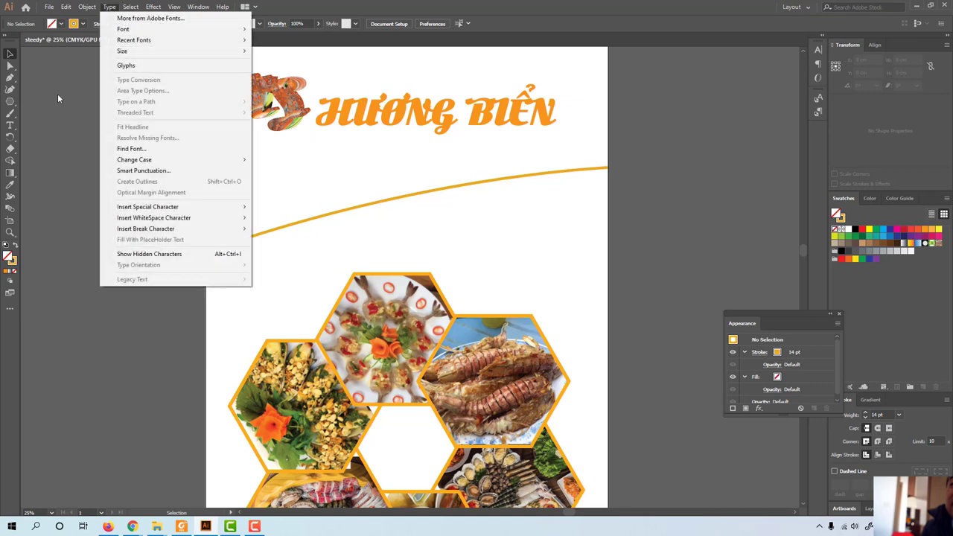
pyautogui.click(12, 128)
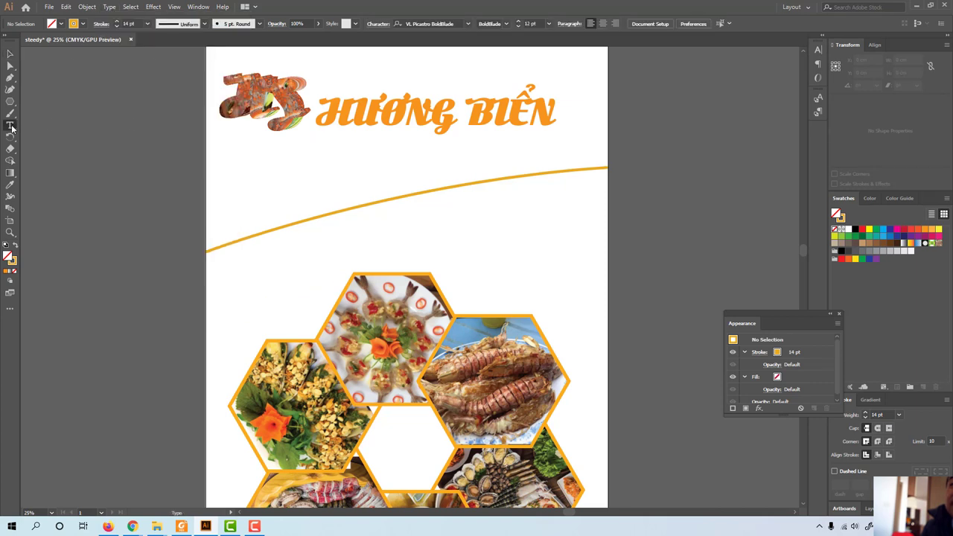
pyautogui.click(12, 129)
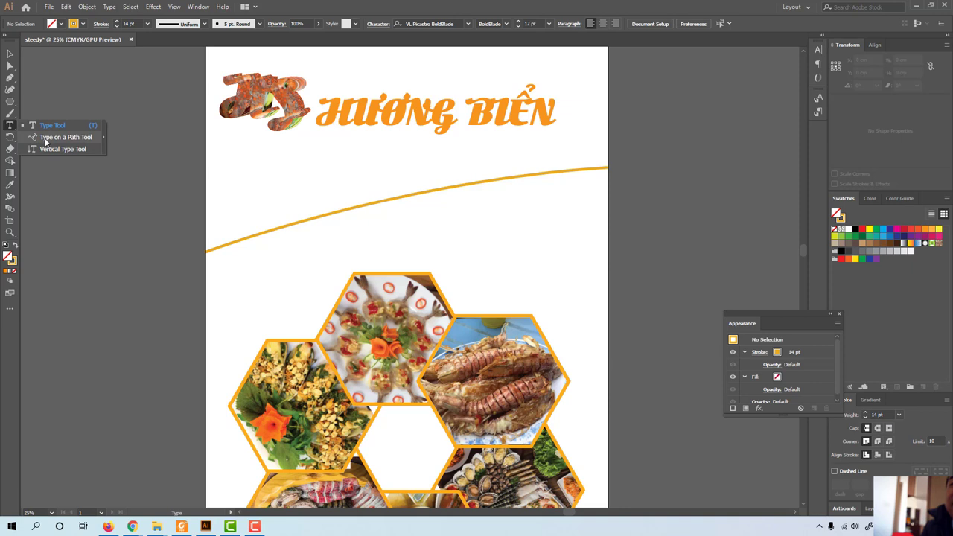
pyautogui.click(46, 140)
pyautogui.click(229, 240)
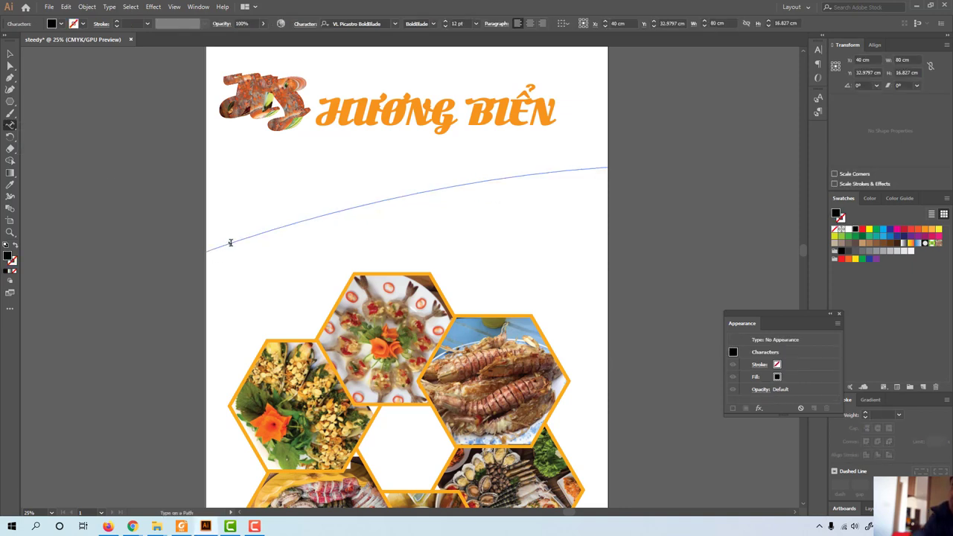
pyautogui.press('BackSpace')
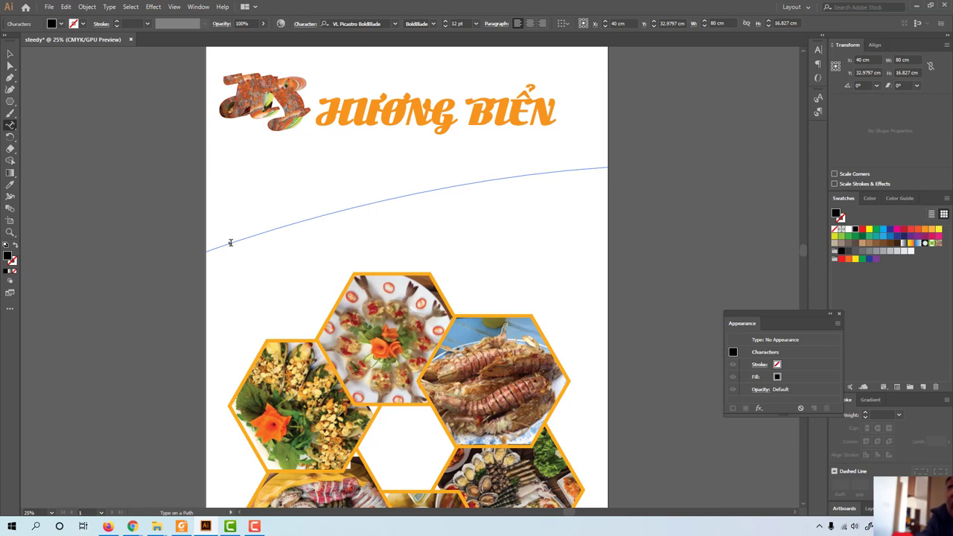
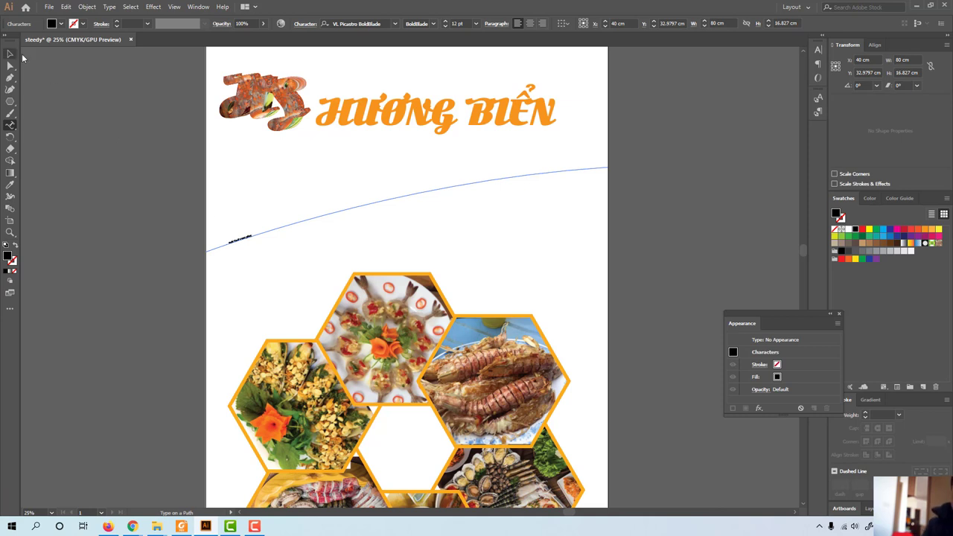
# Step: Select the text on the upper curve and try setting it to 72 pt
pyautogui.click(9, 54)
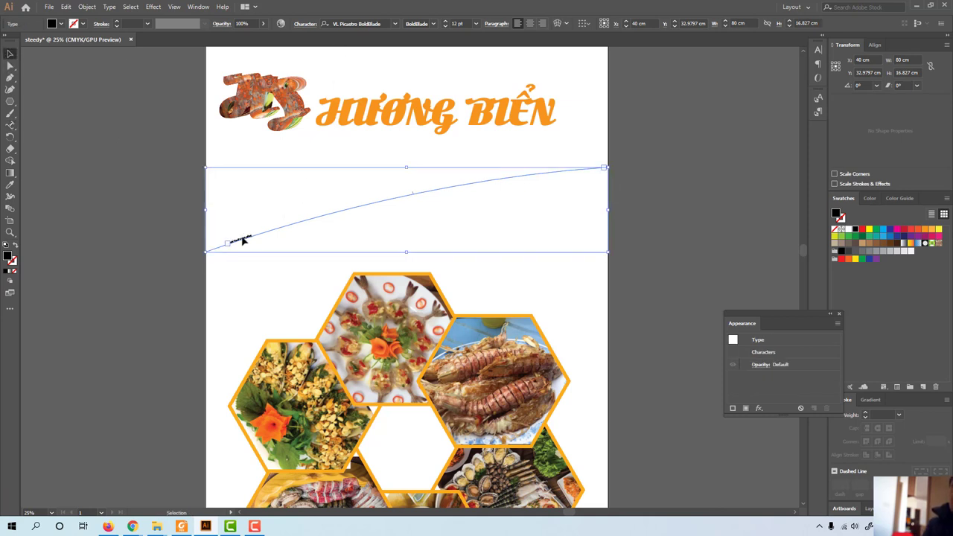
pyautogui.click(68, 116)
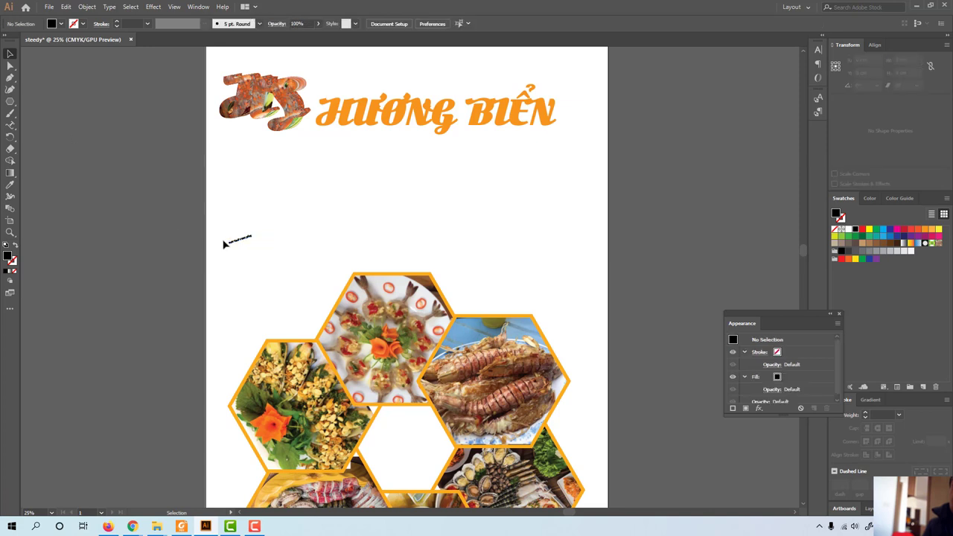
pyautogui.click(230, 244)
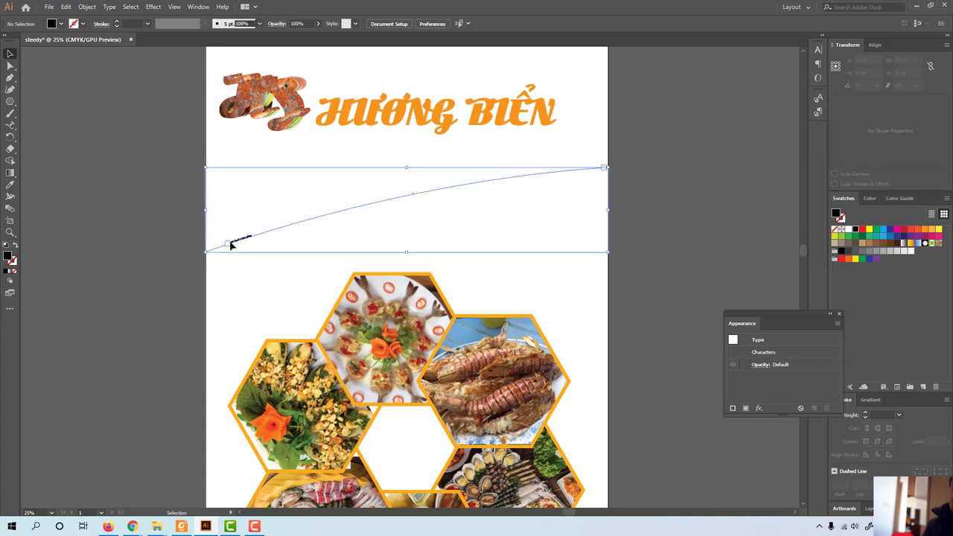
pyautogui.click(10, 124)
pyautogui.click(237, 240)
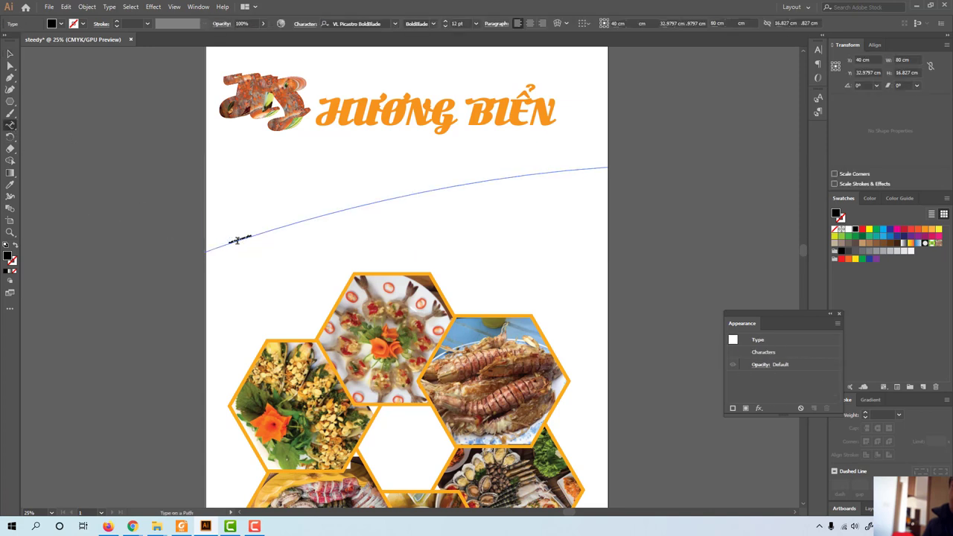
pyautogui.click(475, 24)
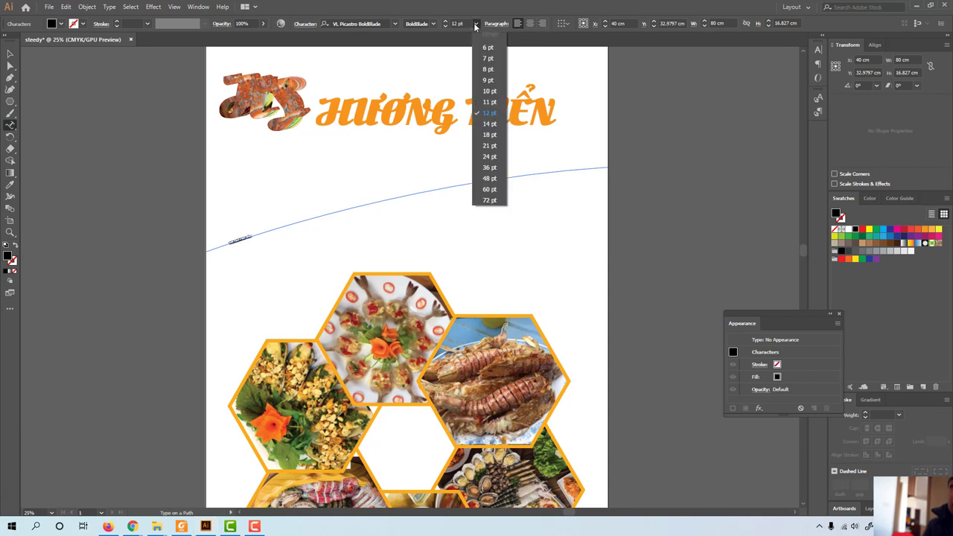
pyautogui.click(485, 201)
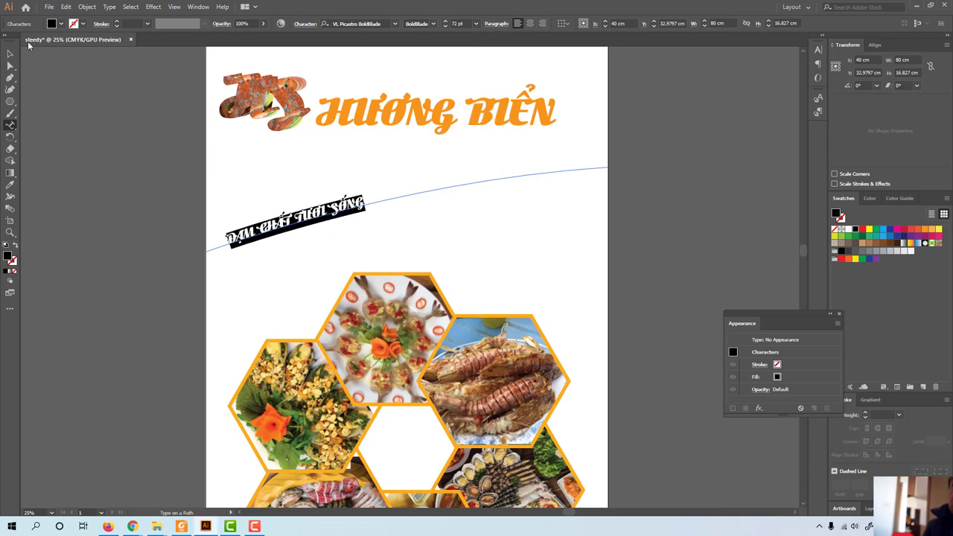
pyautogui.click(10, 55)
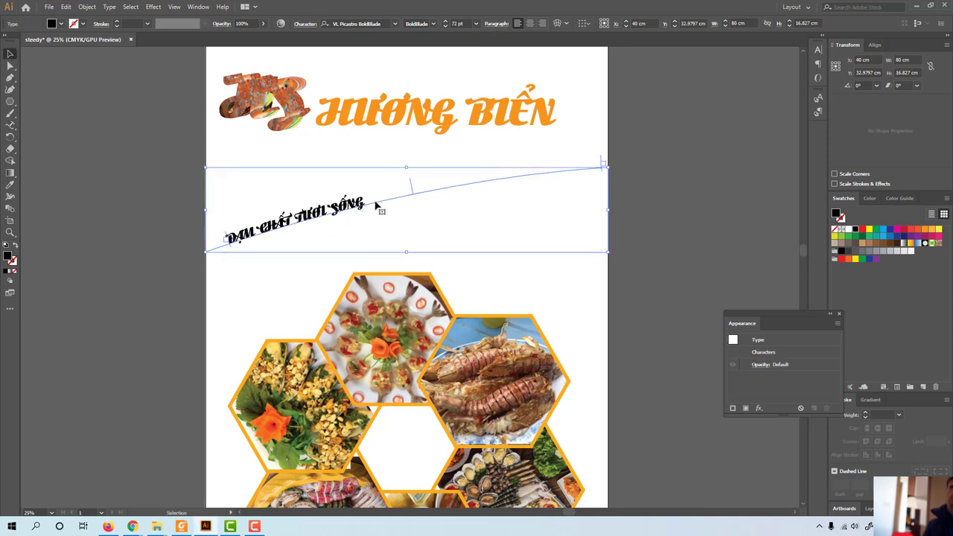
# Step: Revert the curved text to 12 pt and fill the whole curve with text
pyautogui.click(673, 221)
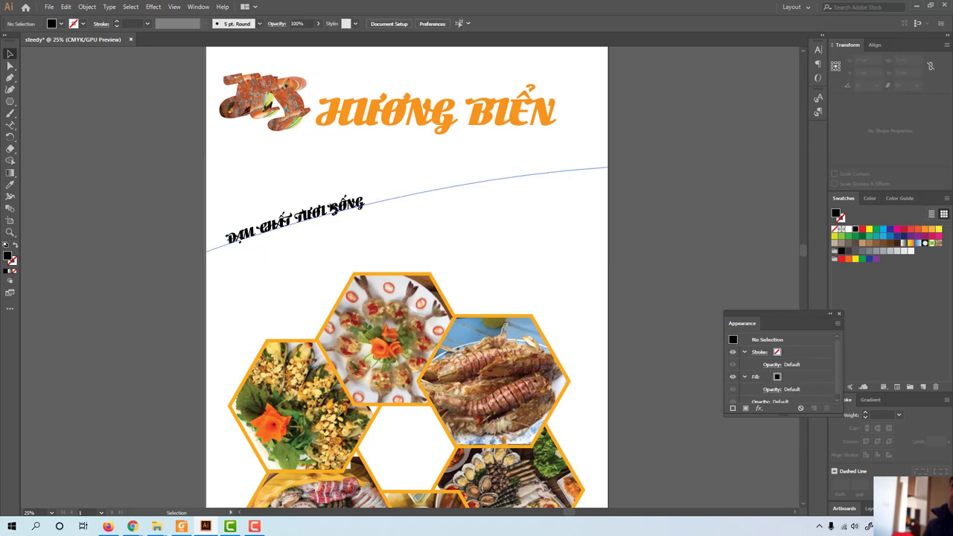
pyautogui.click(333, 211)
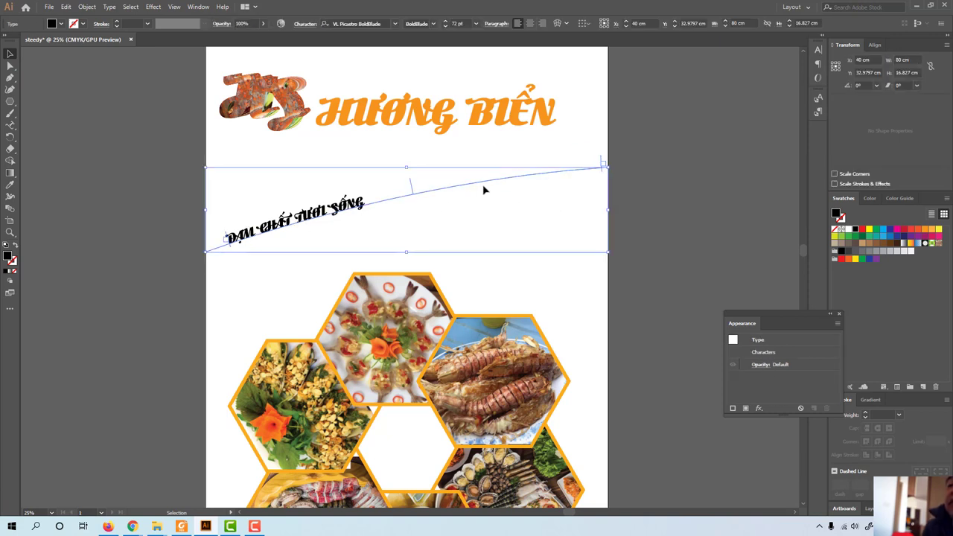
pyautogui.press('a')
pyautogui.hotkey('ctrl', 'z')
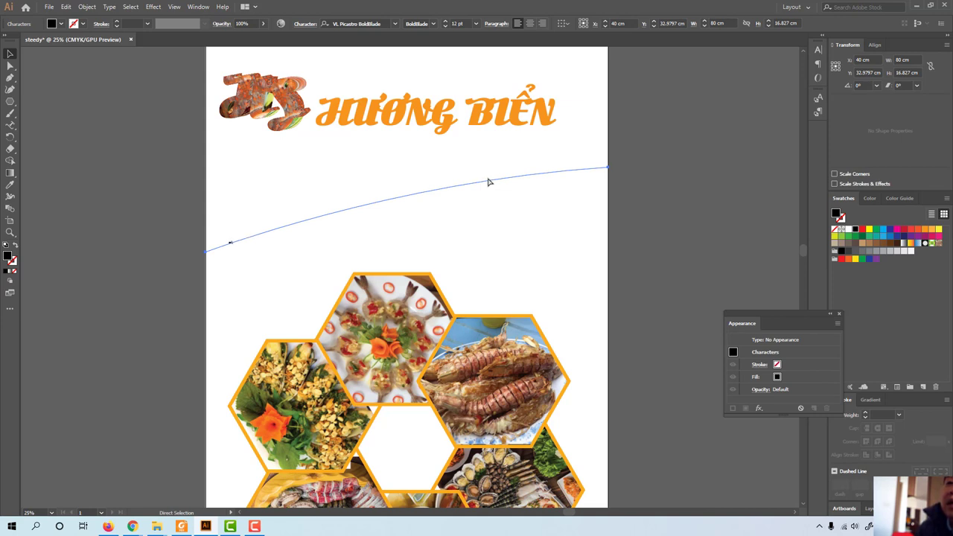
pyautogui.hotkey('ctrl', 'v')
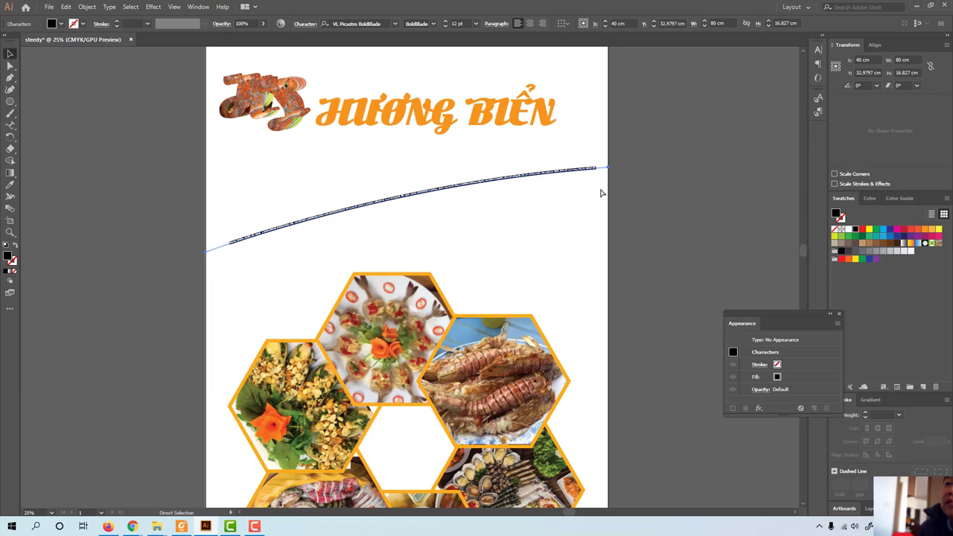
# Step: Stretch the lower curve's left end out to the page edge
pyautogui.click(617, 189)
pyautogui.scroll(-4, 619, 187)
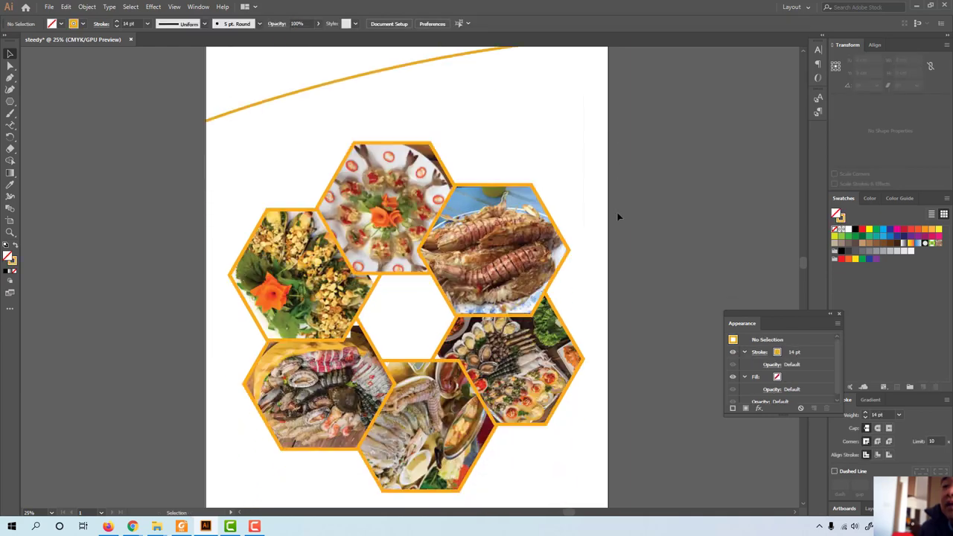
pyautogui.scroll(-4, 621, 210)
pyautogui.scroll(-2, 622, 210)
pyautogui.scroll(2, 622, 208)
pyautogui.scroll(2, 622, 209)
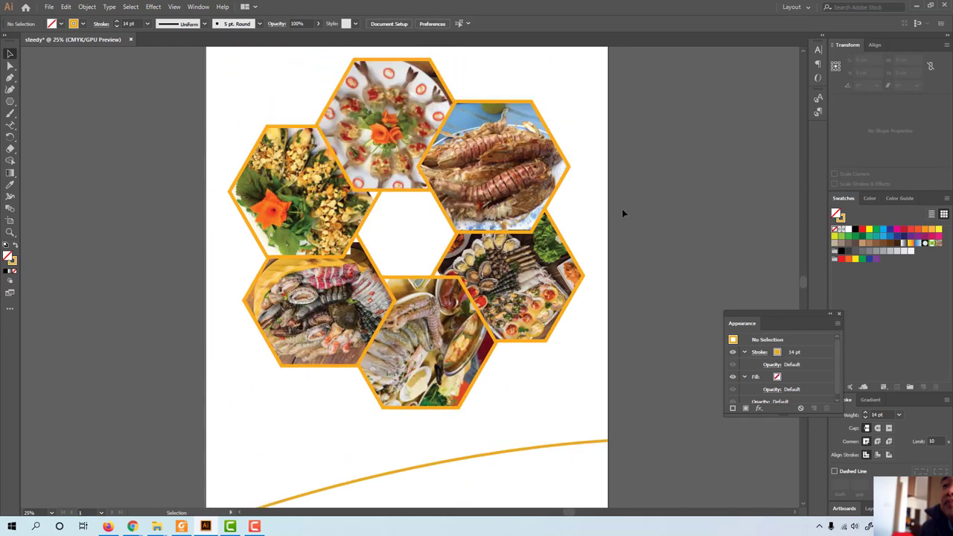
pyautogui.scroll(3, 622, 209)
pyautogui.scroll(-2, 622, 209)
pyautogui.scroll(-2, 622, 208)
pyautogui.scroll(-2, 377, 348)
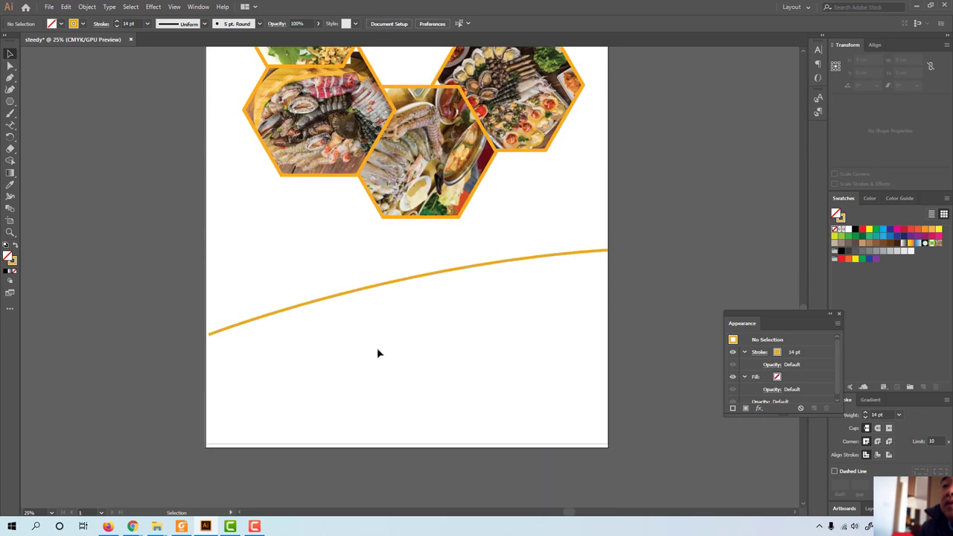
pyautogui.scroll(2, 417, 290)
pyautogui.scroll(2, 368, 238)
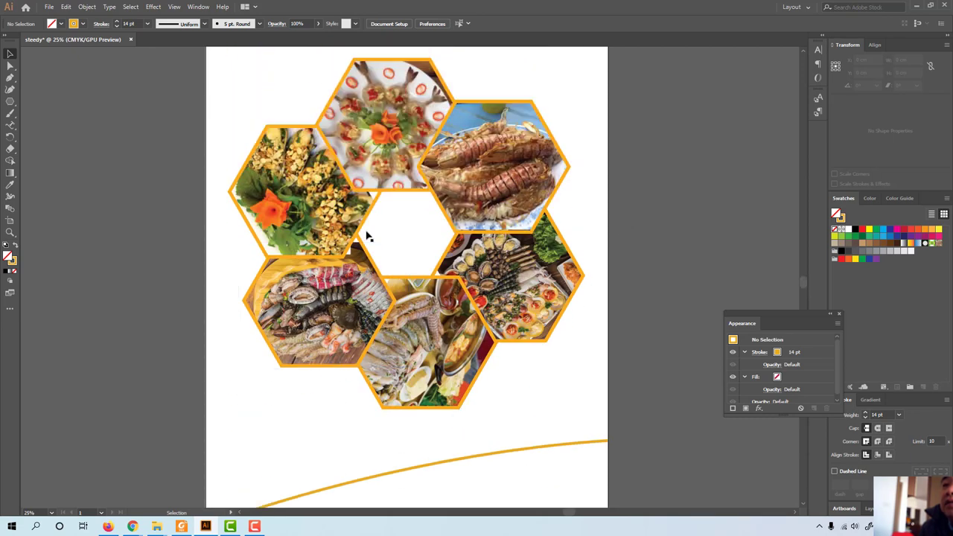
pyautogui.scroll(2, 367, 140)
pyautogui.scroll(1, 367, 139)
pyautogui.scroll(3, 325, 169)
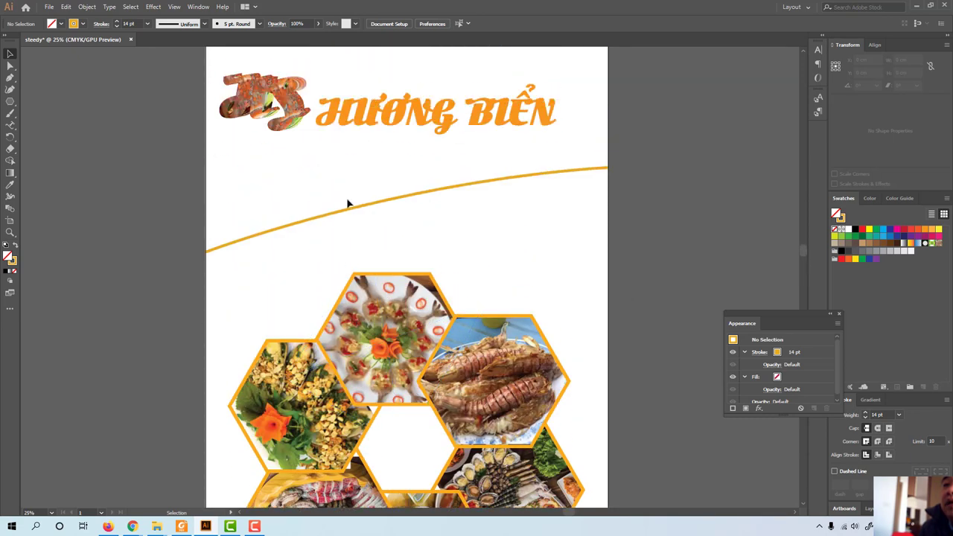
pyautogui.scroll(-1, 457, 183)
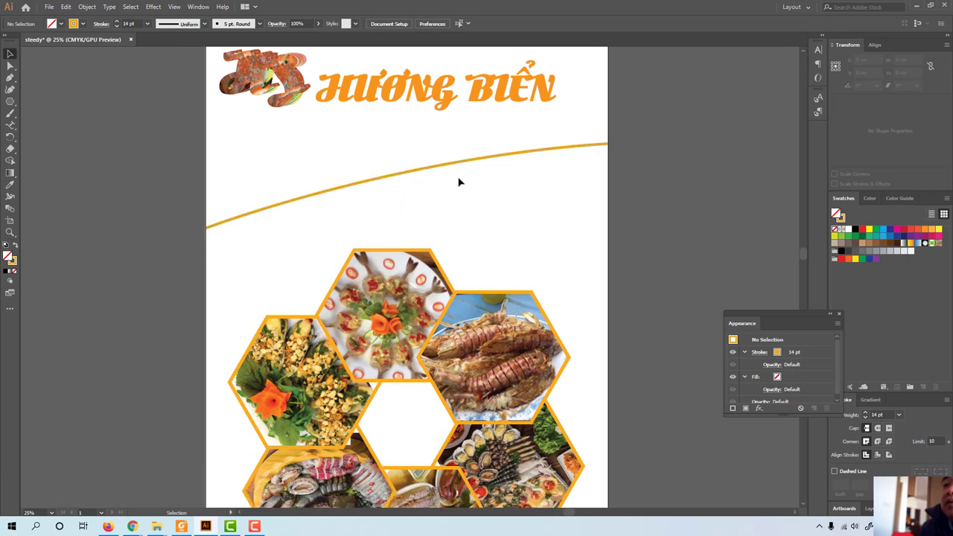
pyautogui.scroll(-4, 506, 209)
pyautogui.scroll(-2, 537, 223)
pyautogui.scroll(-2, 554, 233)
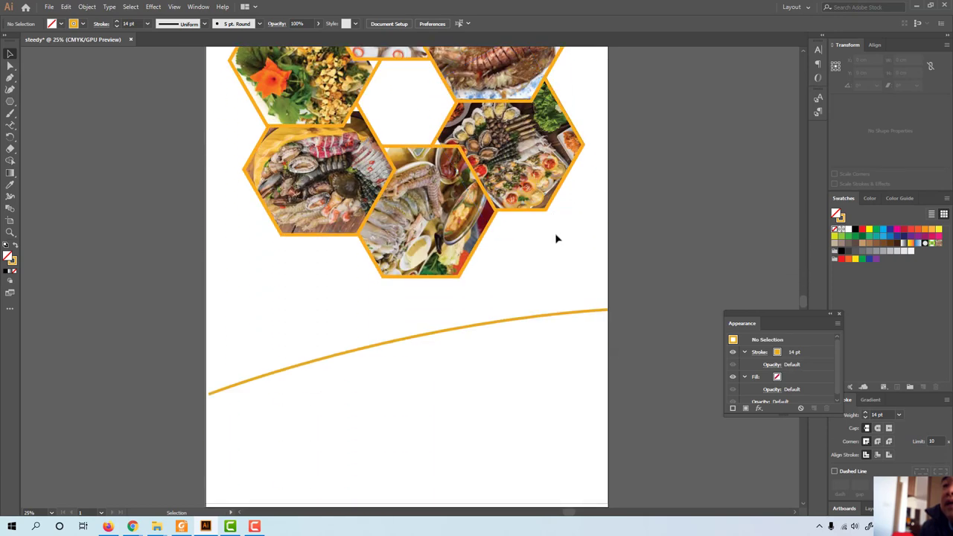
pyautogui.scroll(2, 564, 240)
pyautogui.scroll(-1, 611, 254)
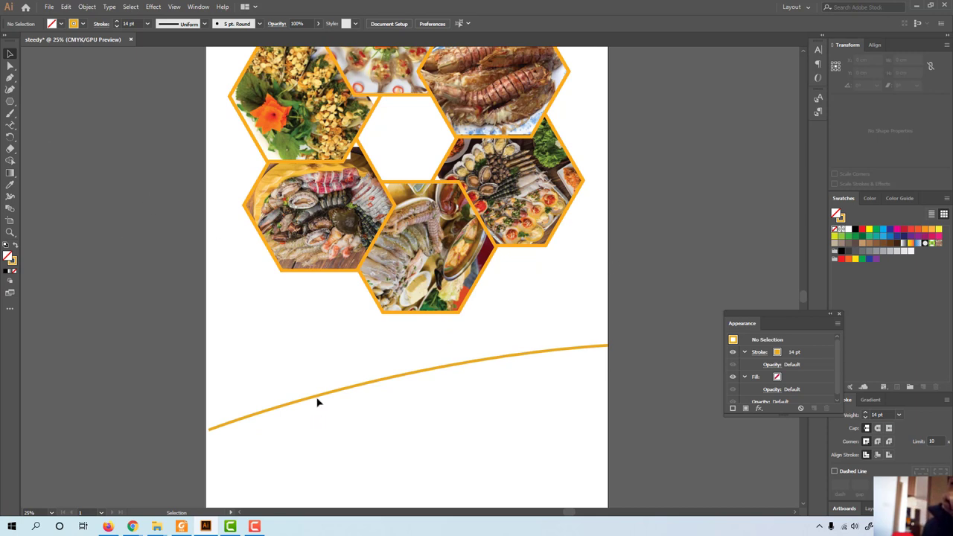
pyautogui.click(209, 431)
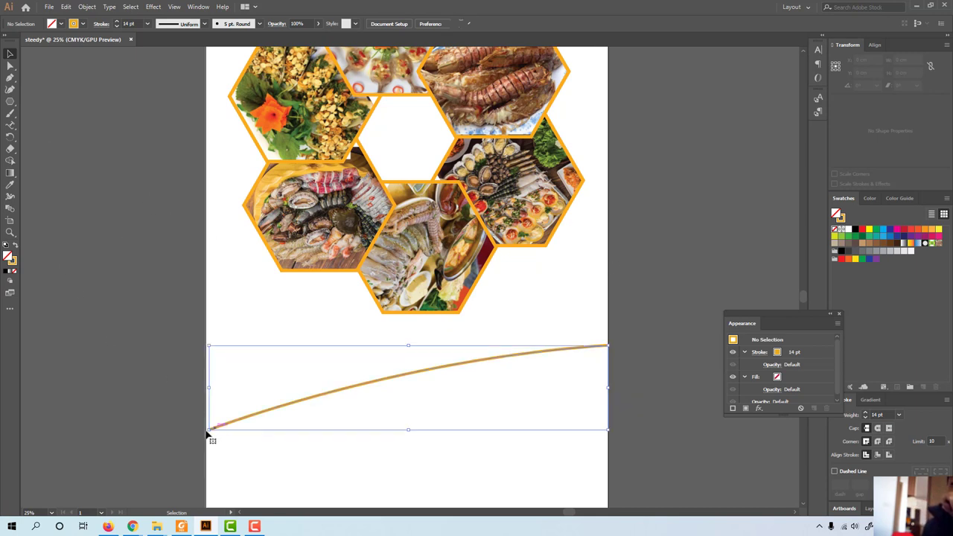
pyautogui.moveTo(209, 432); pyautogui.dragTo(203, 431)
# Step: Draw a closed footer shape from the lower curve down to the bottom page corners
pyautogui.scroll(-1, 686, 403)
pyautogui.scroll(-3, 687, 394)
pyautogui.click(687, 391)
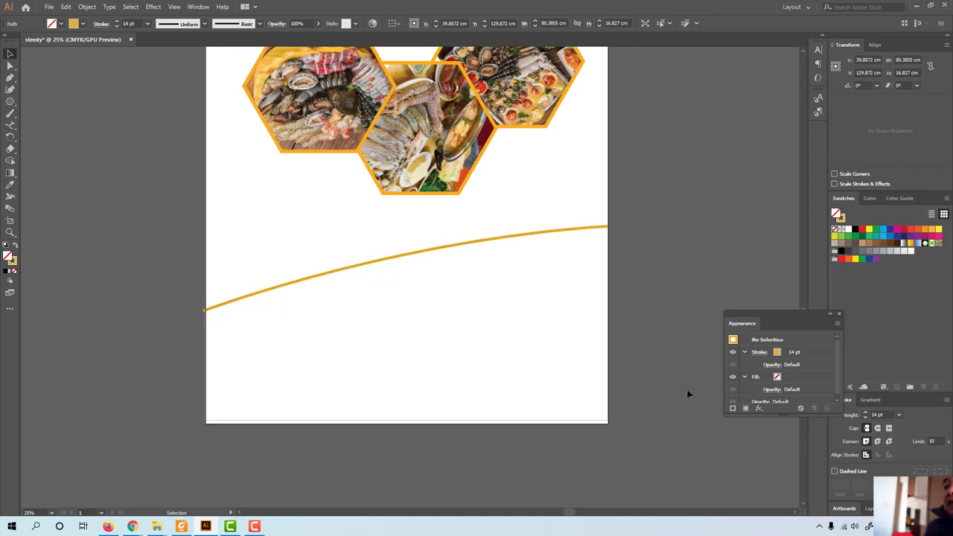
pyautogui.click(11, 78)
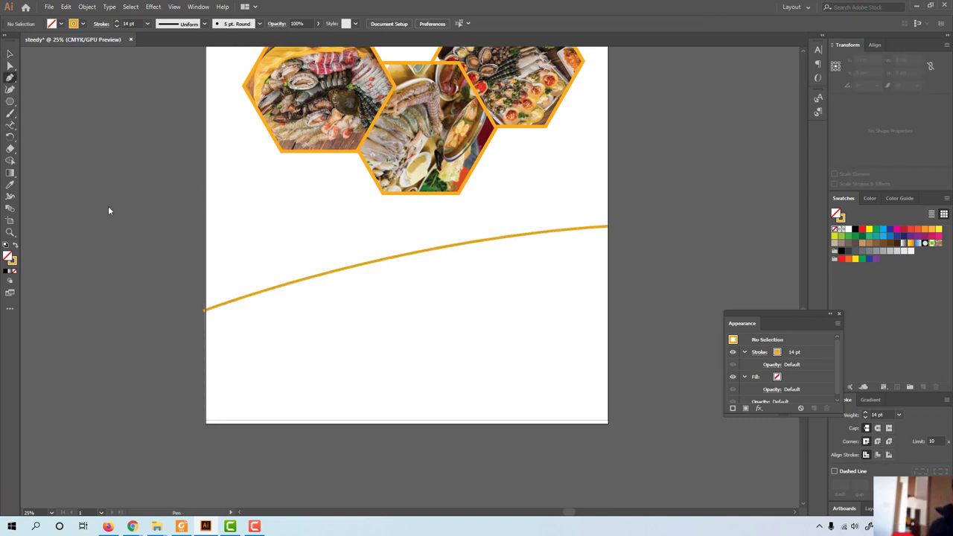
pyautogui.click(206, 310)
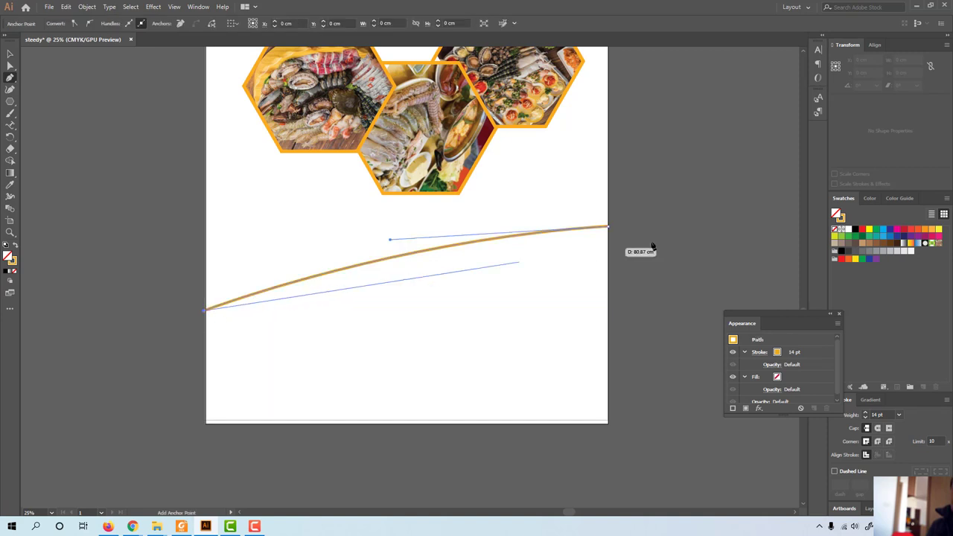
pyautogui.moveTo(608, 227); pyautogui.dragTo(698, 239)
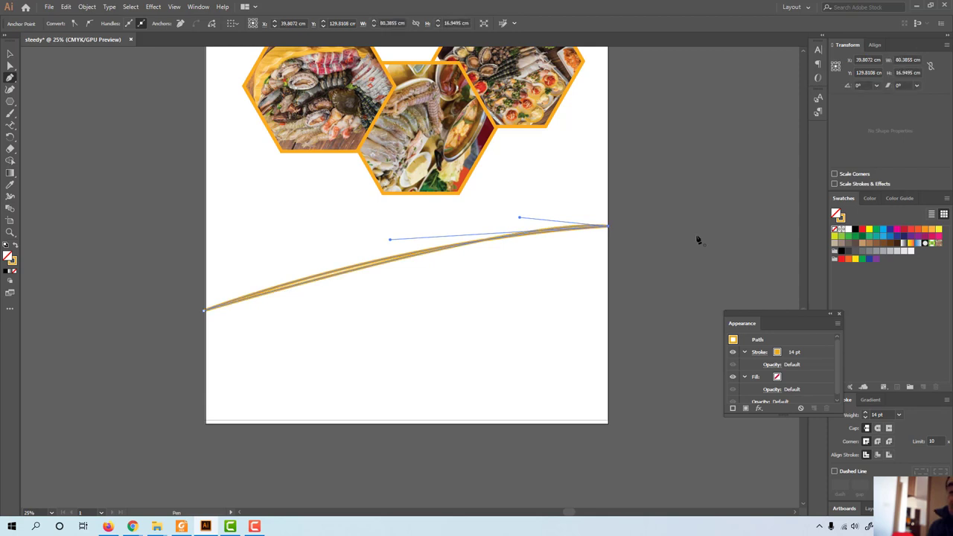
pyautogui.moveTo(206, 310); pyautogui.dragTo(207, 426)
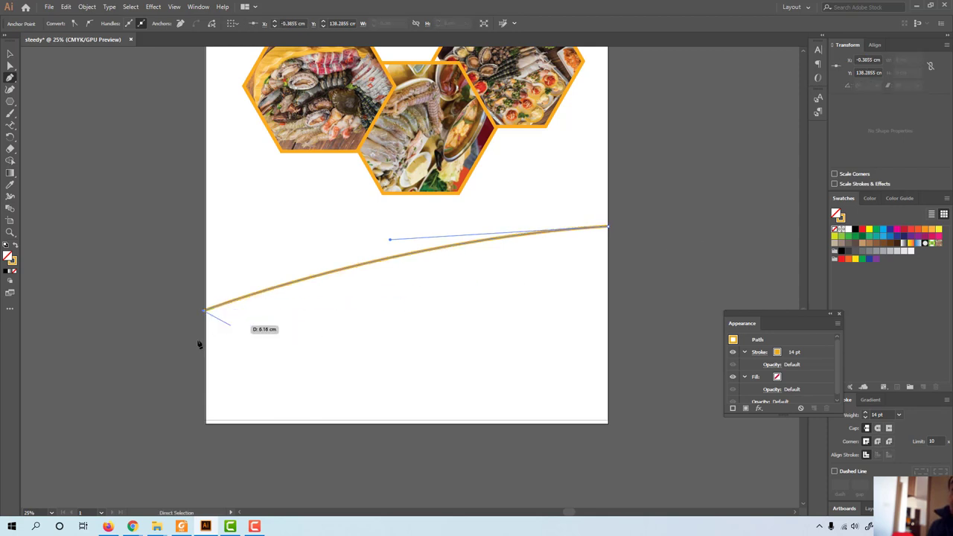
pyautogui.click(206, 425)
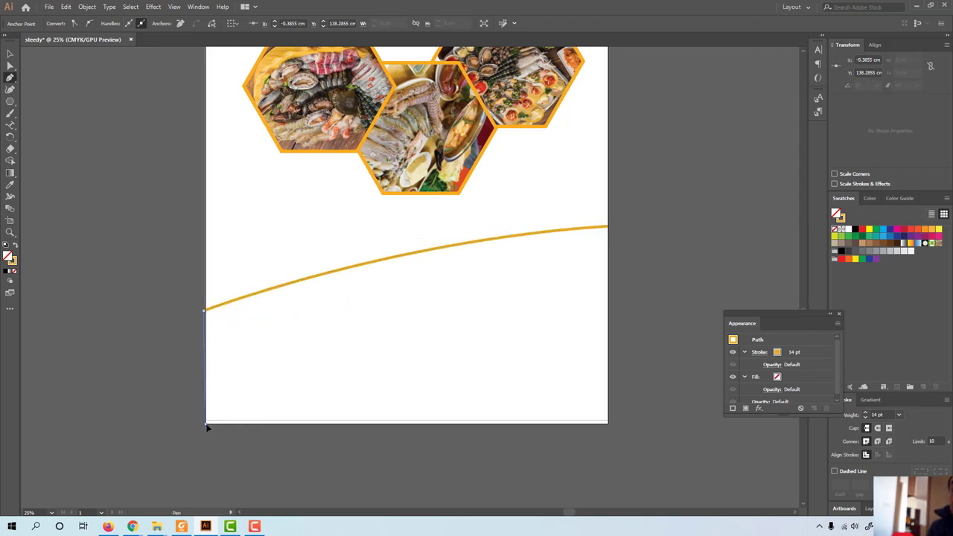
pyautogui.click(607, 425)
pyautogui.moveTo(609, 227); pyautogui.dragTo(820, 244)
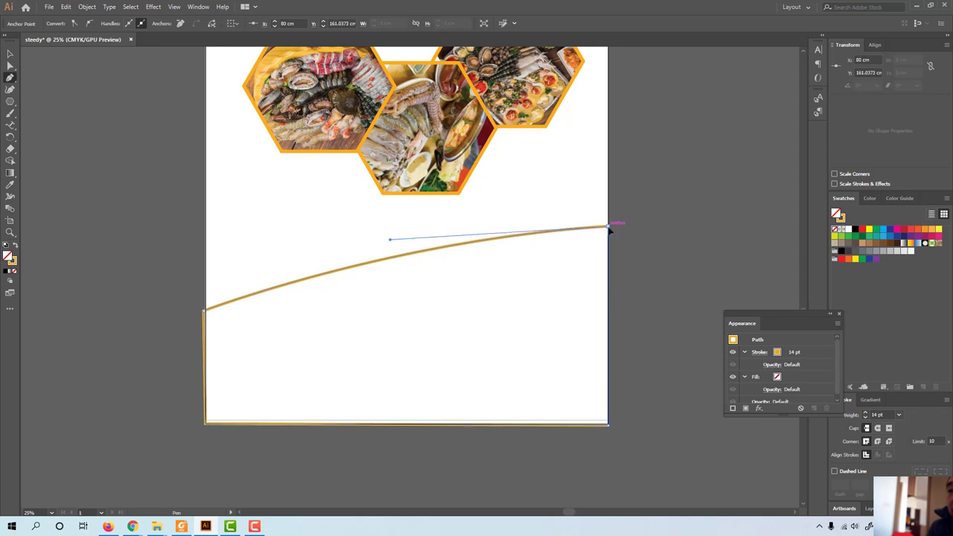
# Step: Fill the footer wave shape with orange and scroll back up to the title
pyautogui.click(933, 231)
pyautogui.click(663, 235)
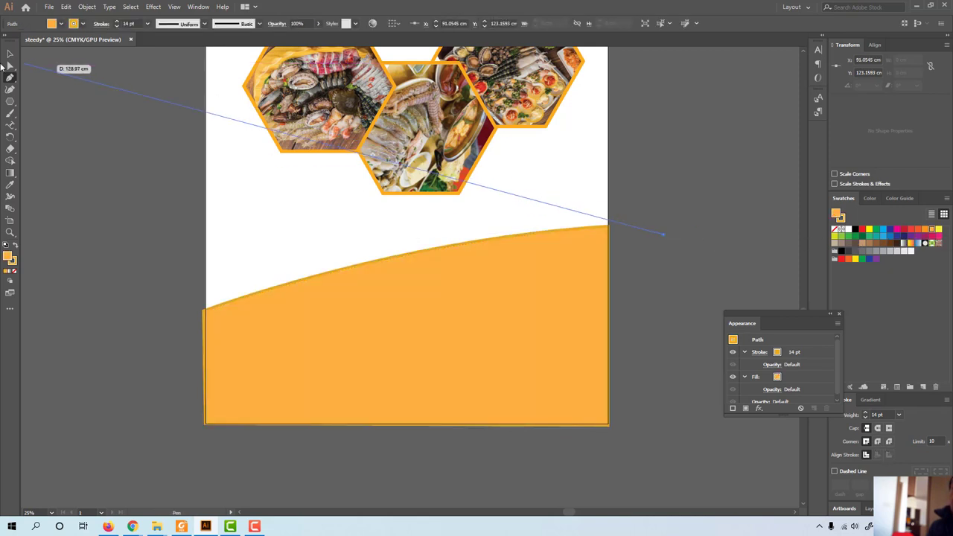
pyautogui.scroll(-2, 673, 208)
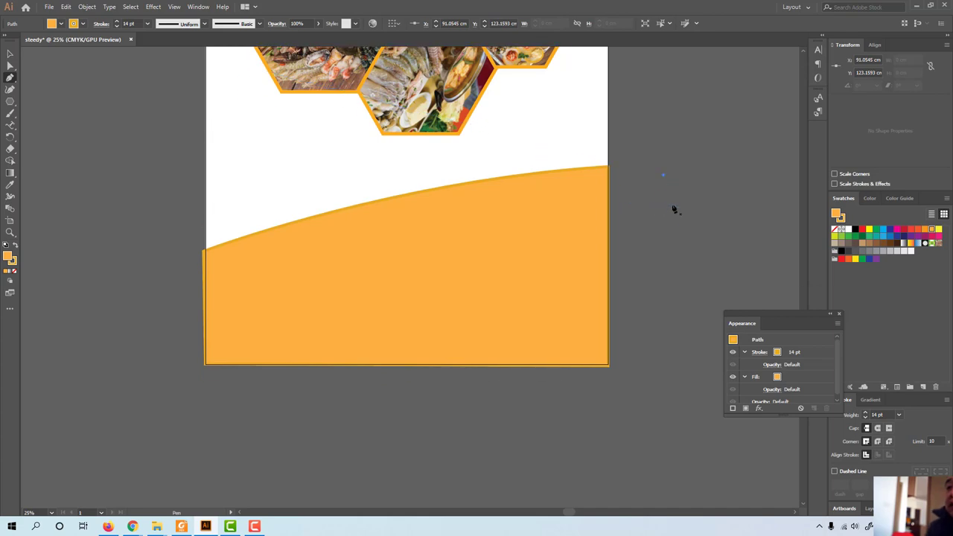
pyautogui.scroll(2, 673, 210)
pyautogui.scroll(4, 675, 209)
pyautogui.scroll(3, 677, 209)
pyautogui.scroll(4, 677, 209)
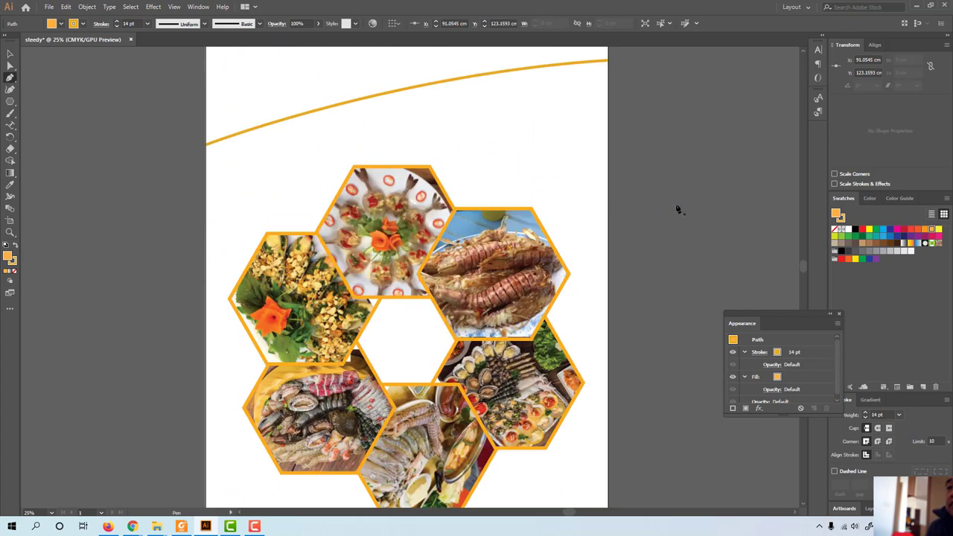
pyautogui.scroll(3, 677, 209)
pyautogui.scroll(3, 681, 209)
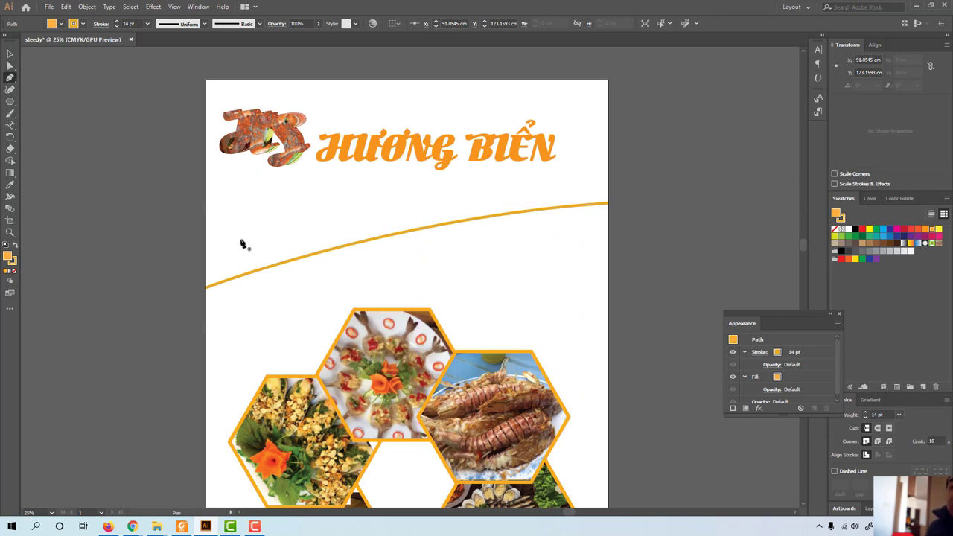
# Step: Draw a closed shape from the top page corners down to the upper curve
pyautogui.click(206, 79)
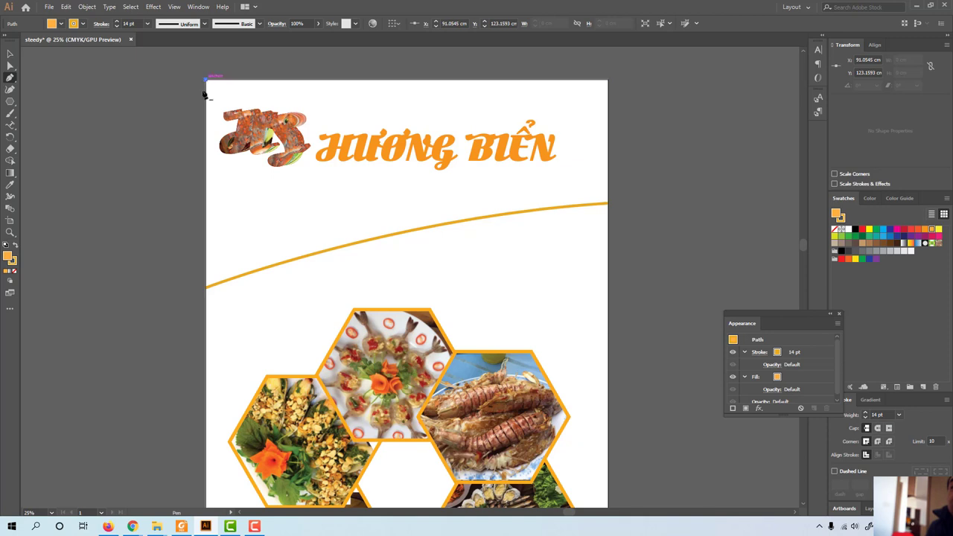
pyautogui.click(207, 288)
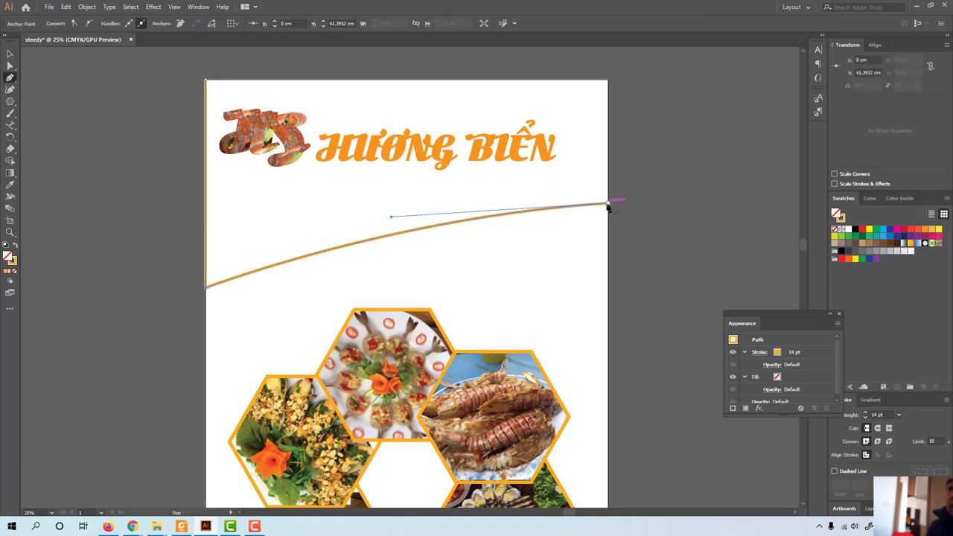
pyautogui.click(608, 81)
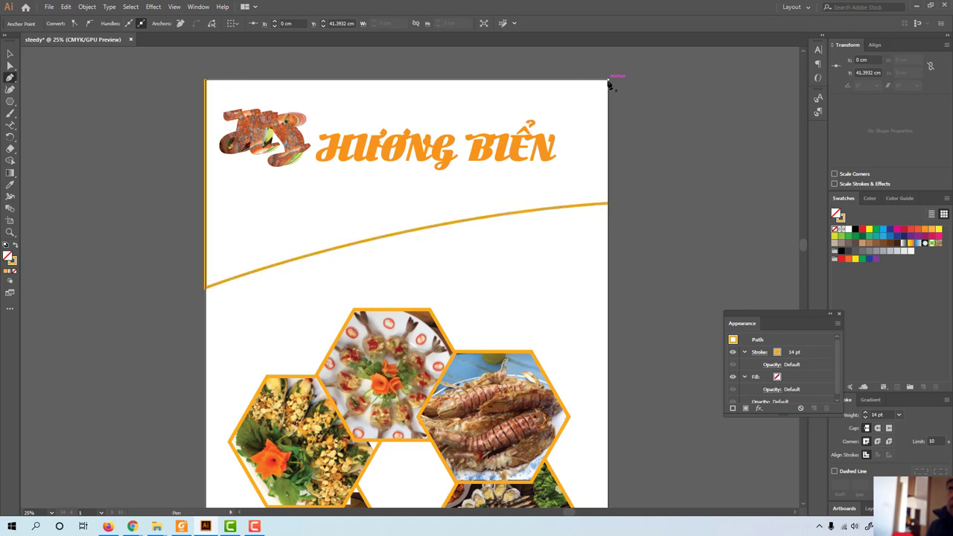
pyautogui.click(609, 202)
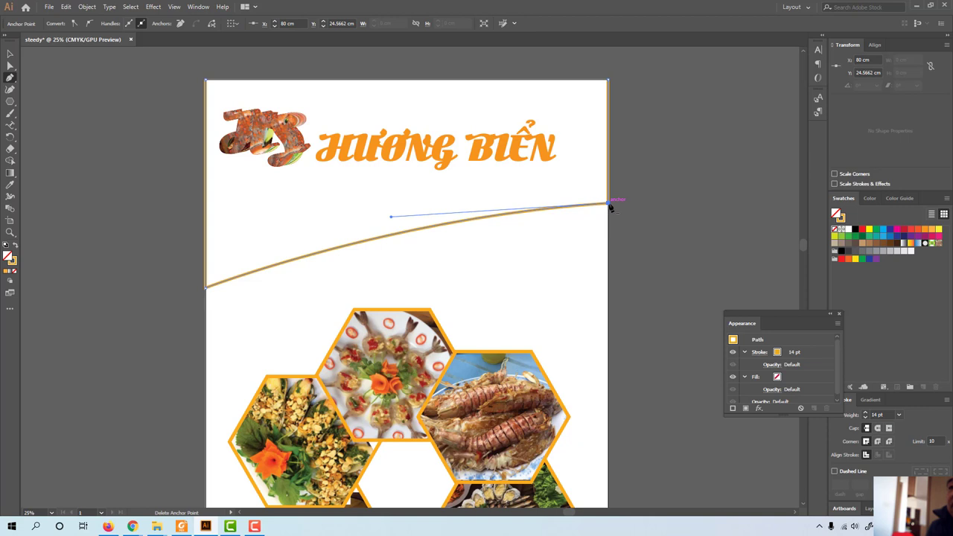
pyautogui.click(609, 81)
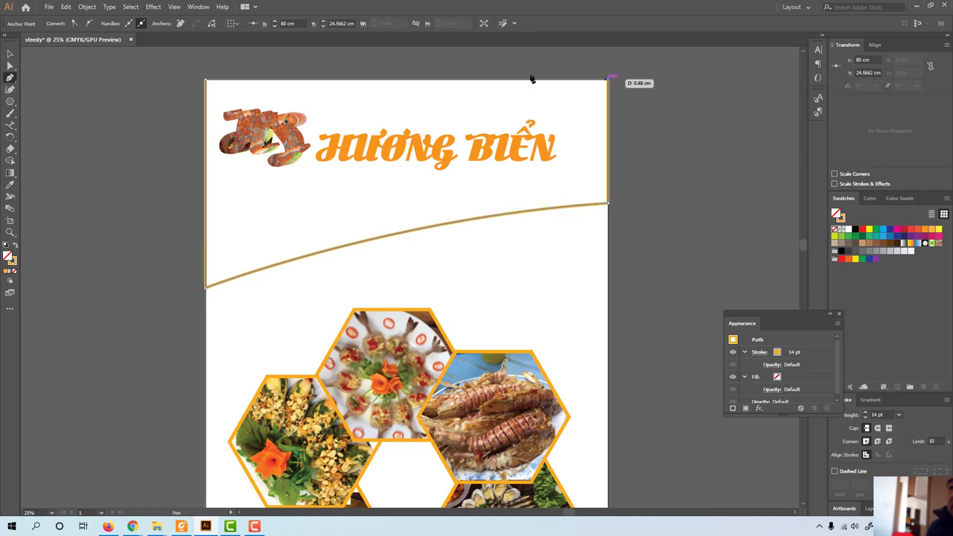
pyautogui.click(207, 80)
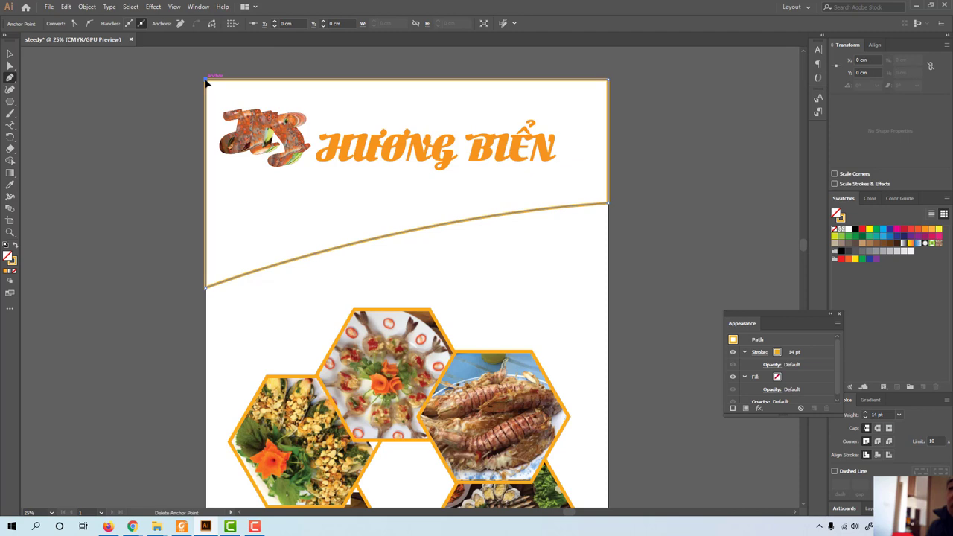
# Step: Fill the top shape dark brown and send it behind the title and logo
pyautogui.click(931, 232)
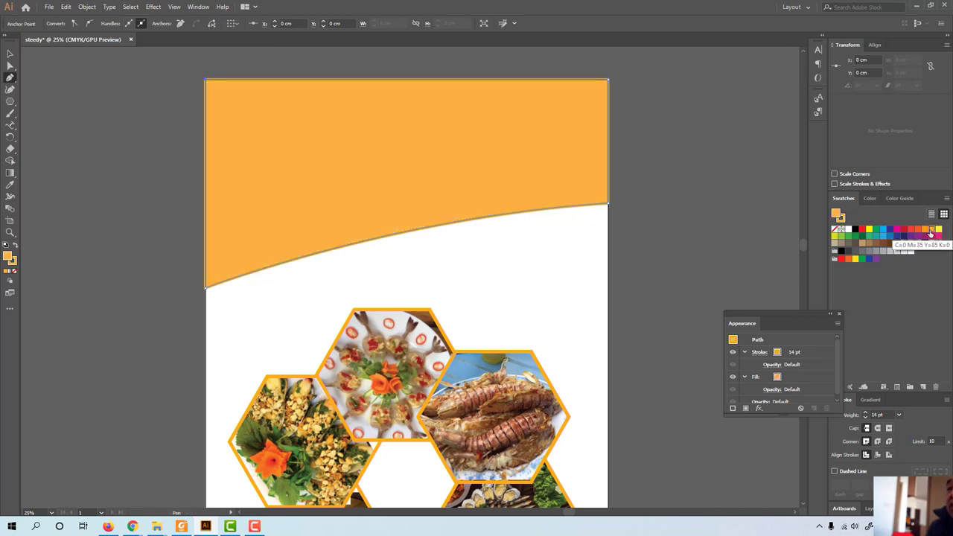
pyautogui.click(884, 244)
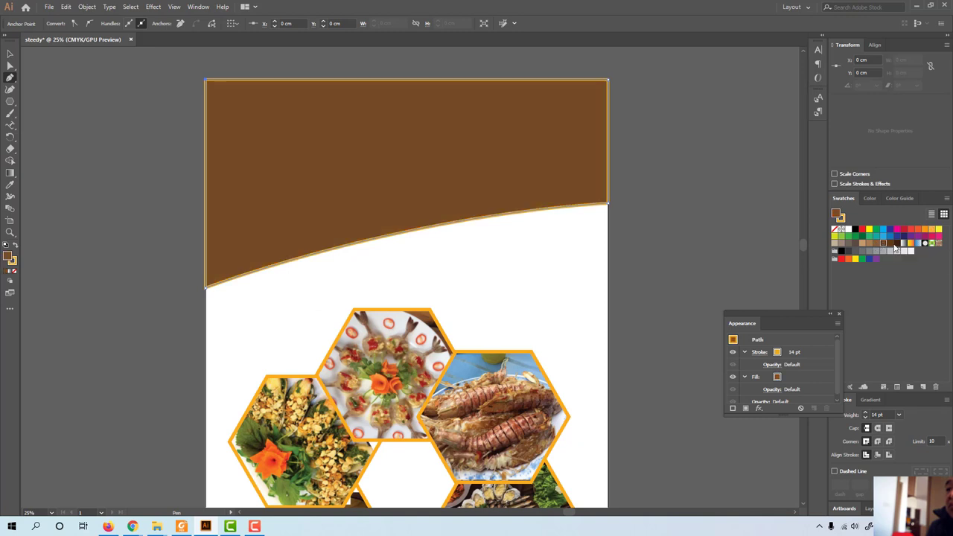
pyautogui.click(898, 245)
pyautogui.click(10, 54)
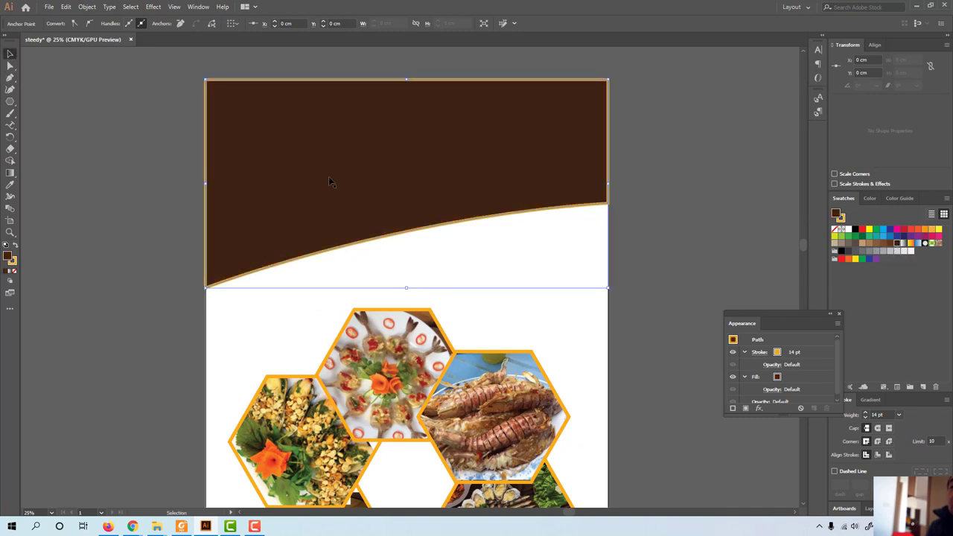
pyautogui.press('a')
pyautogui.hotkey('ctrl', 'shift', '[')
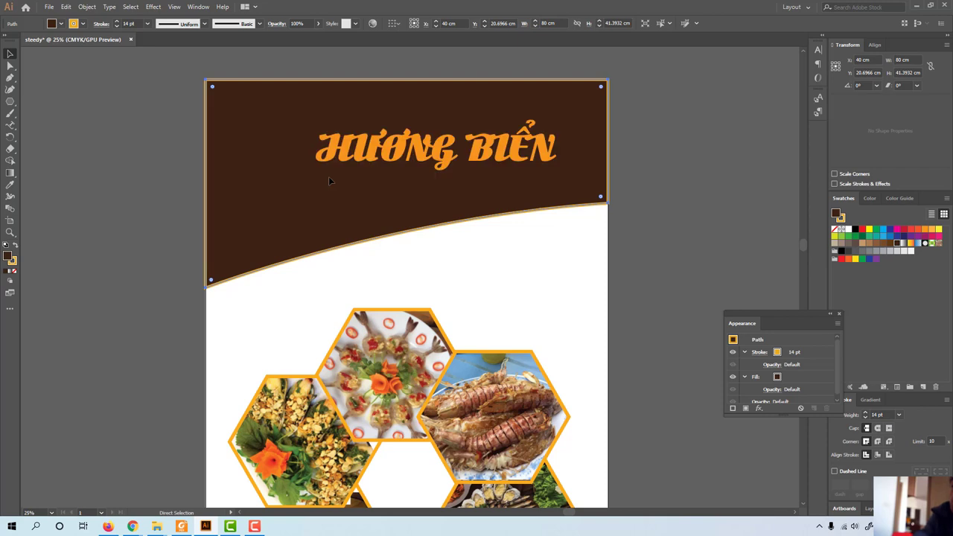
pyautogui.press('v')
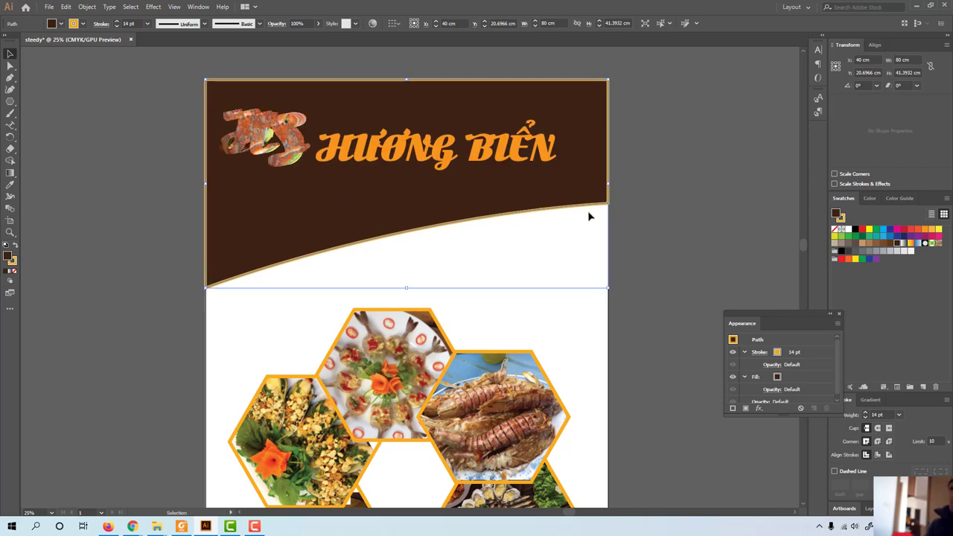
# Step: Zoom out to the whole poster and try purple as the bottom wave's fill
pyautogui.scroll(-2, 652, 220)
pyautogui.scroll(-2, 652, 220)
pyautogui.scroll(4, 651, 221)
pyautogui.click(651, 218)
pyautogui.scroll(1, 652, 217)
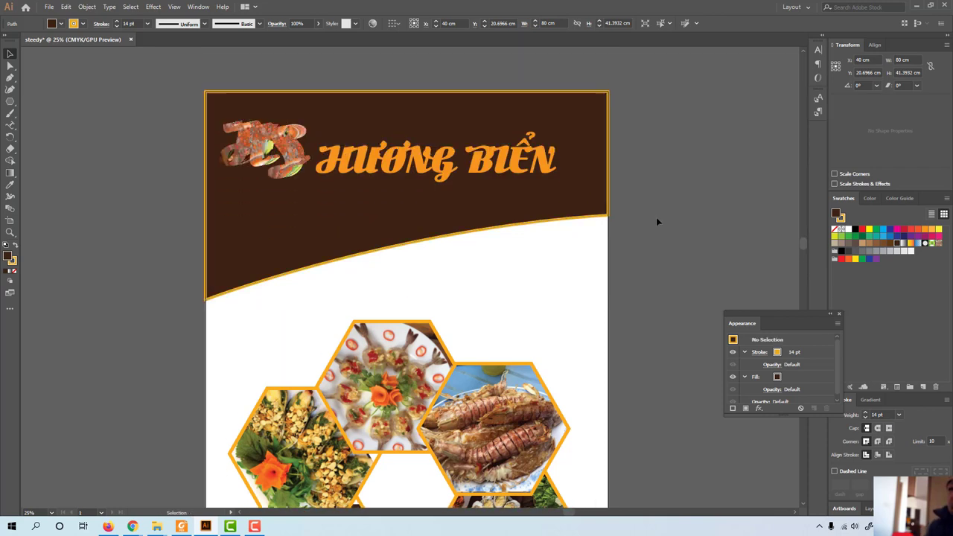
pyautogui.scroll(-2, 655, 223)
pyautogui.hotkey('ctrl', '-')
pyautogui.hotkey('ctrl', '-')
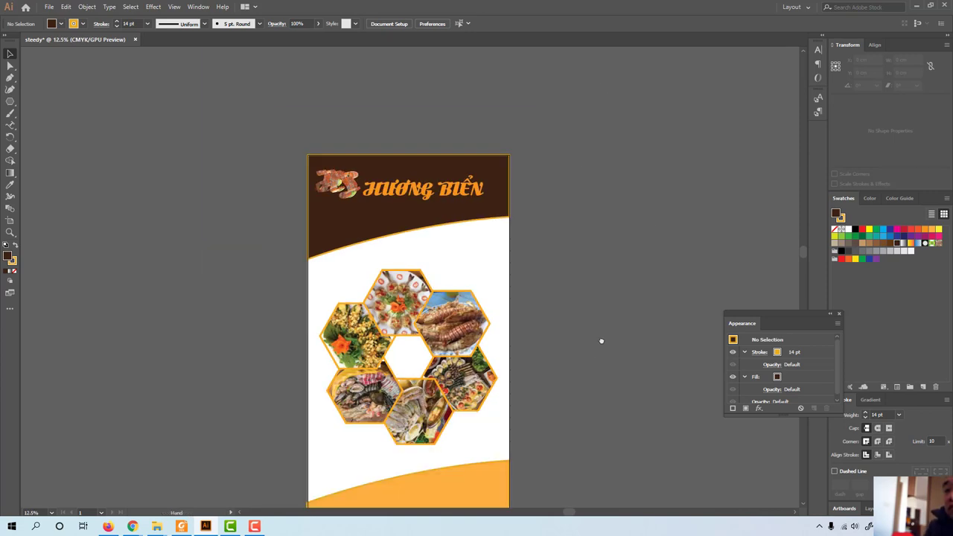
pyautogui.scroll(-2, 602, 341)
pyautogui.click(466, 410)
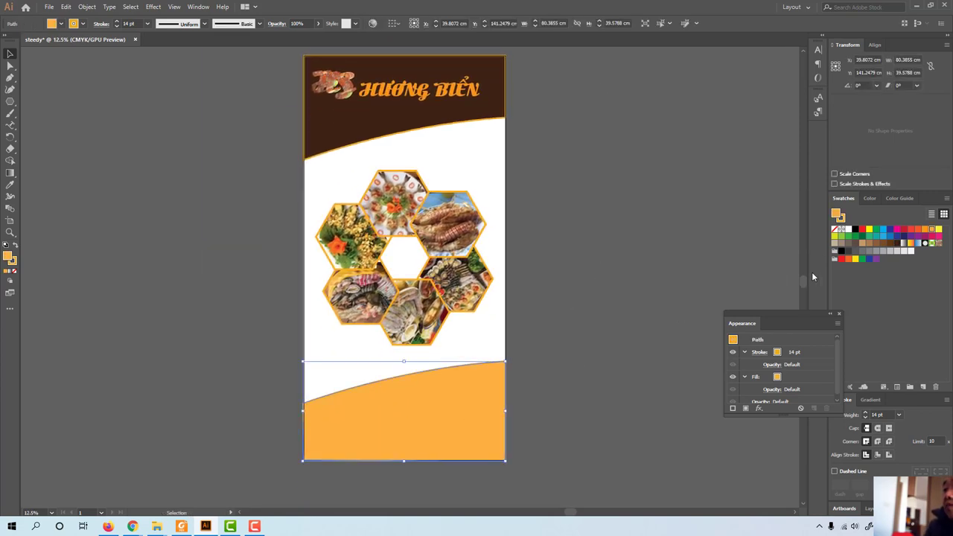
pyautogui.click(910, 237)
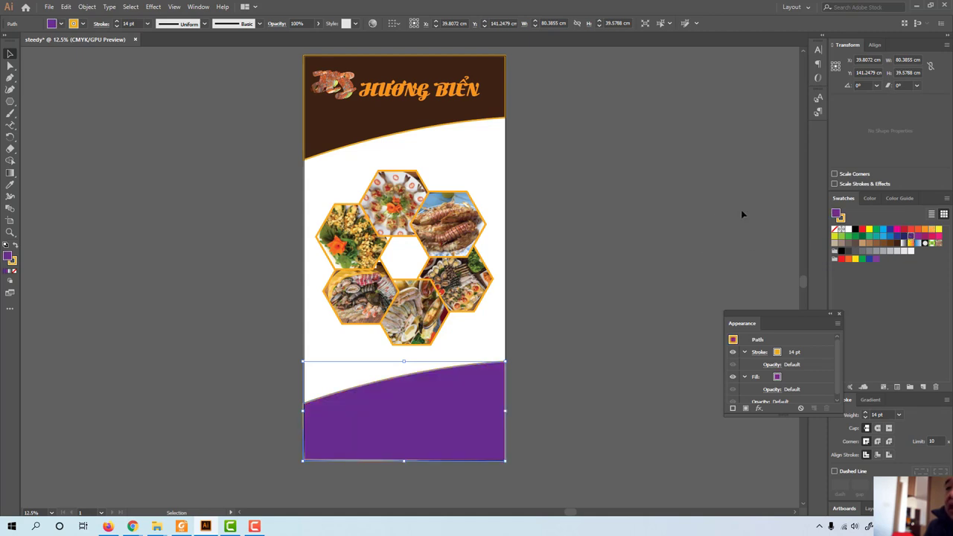
# Step: Change the bottom wave's fill from purple to the dark brown swatch
pyautogui.click(892, 245)
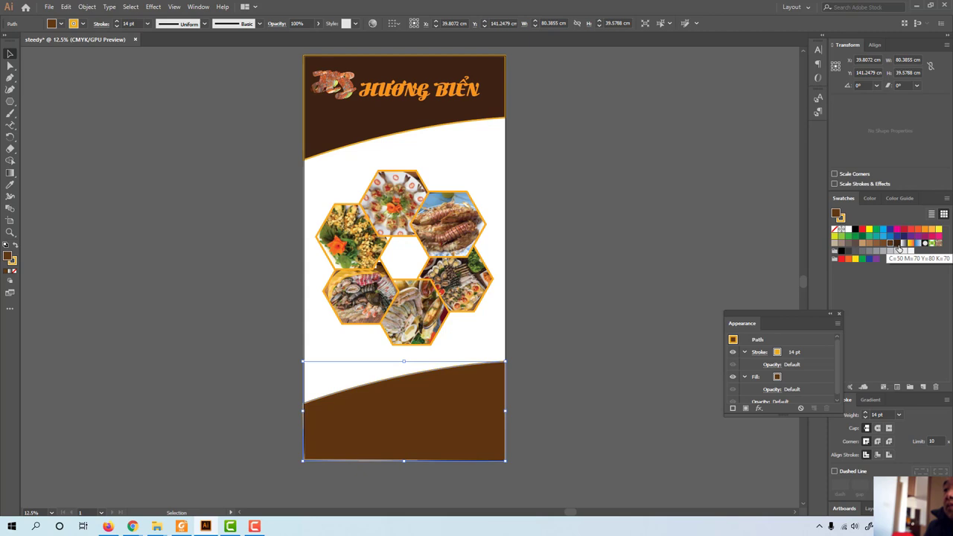
pyautogui.click(898, 246)
pyautogui.click(578, 247)
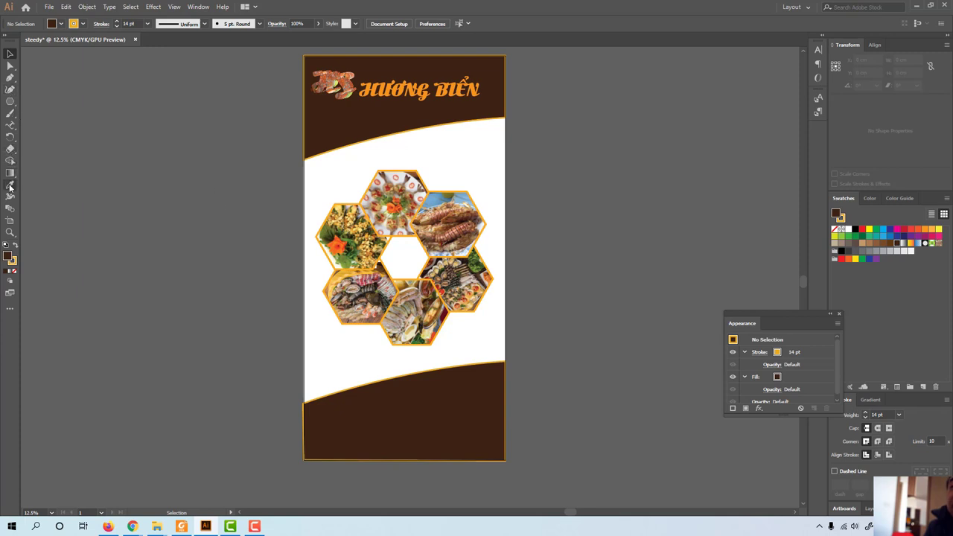
# Step: Type a new text line inside the bottom brown band
pyautogui.click(11, 127)
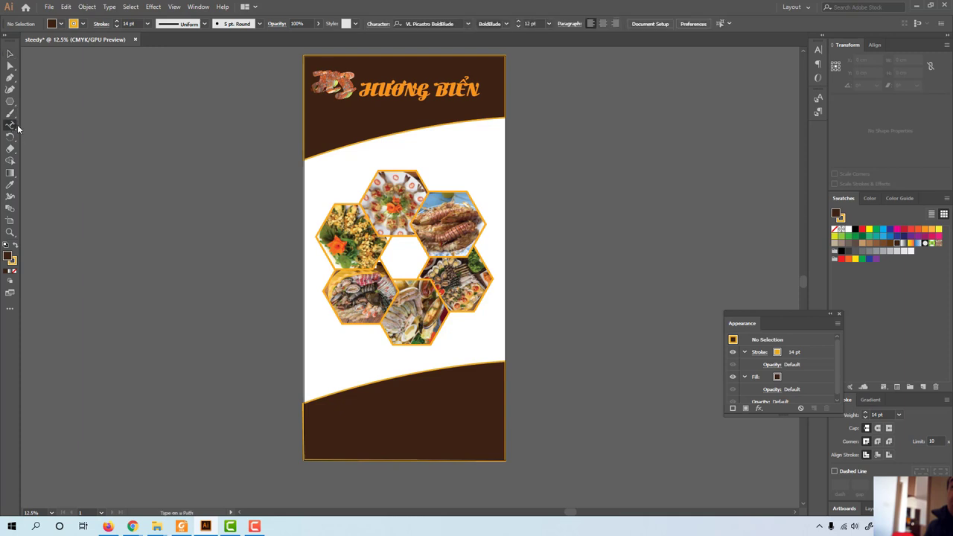
pyautogui.moveTo(13, 130); pyautogui.dragTo(71, 123)
pyautogui.scroll(-1, 343, 393)
pyautogui.scroll(1, 353, 387)
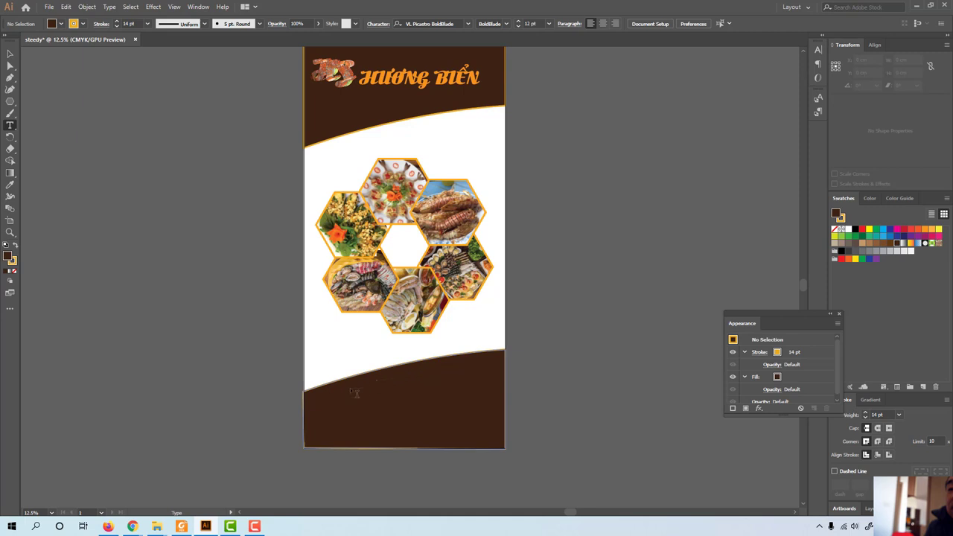
pyautogui.click(370, 385)
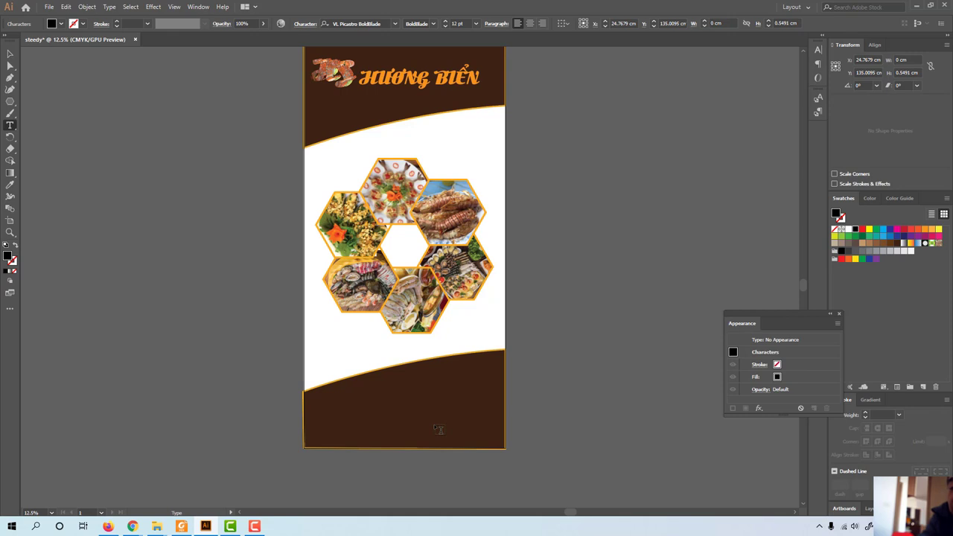
pyautogui.write('T')
pyautogui.write('ang')
pyautogui.press('Escape')
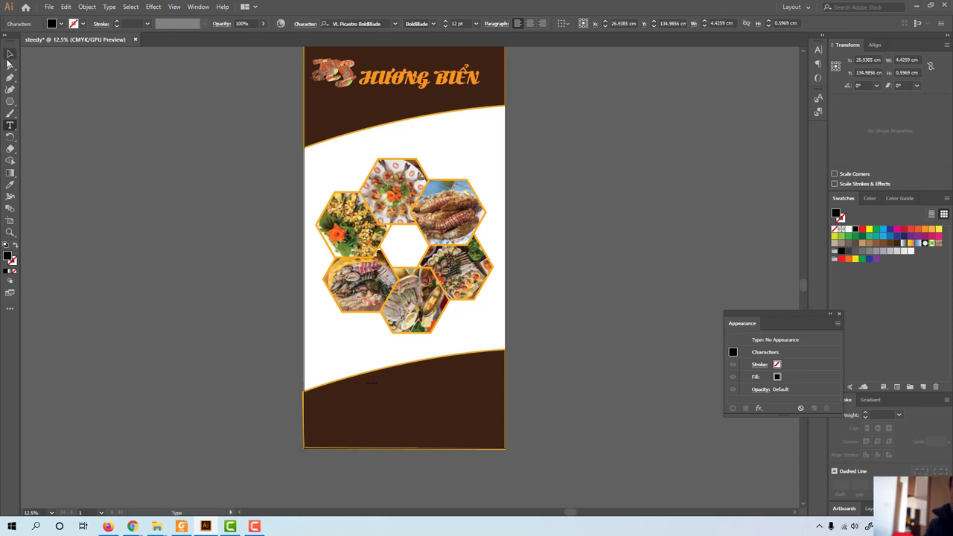
# Step: Scale the text up to about 79.92 pt and zoom in on the poster bottom
pyautogui.moveTo(379, 389)
pyautogui.mouseDown()
pyautogui.moveTo(421, 415)
pyautogui.moveTo(418, 391)
pyautogui.mouseUp()
pyautogui.click(533, 402)
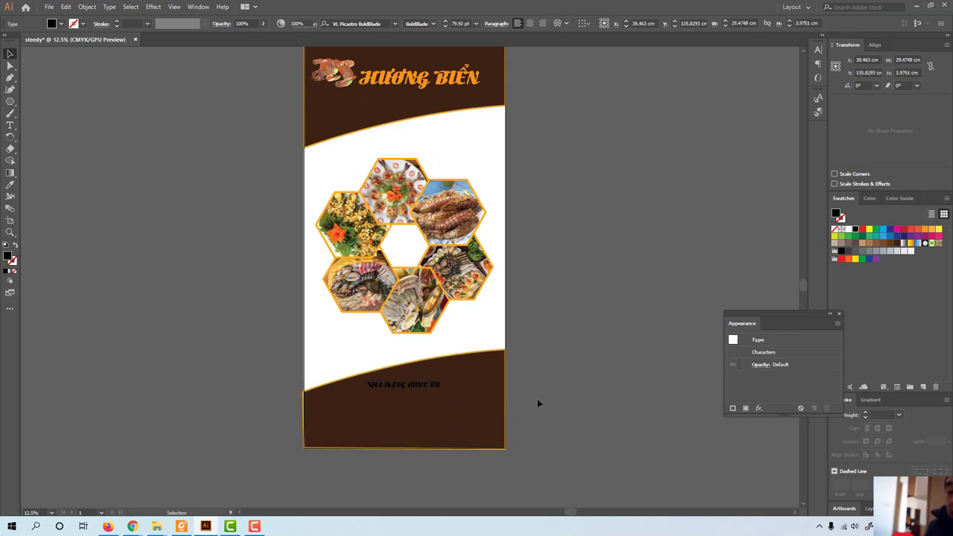
pyautogui.press('z')
pyautogui.moveTo(292, 334)
pyautogui.mouseDown()
pyautogui.moveTo(382, 374)
pyautogui.moveTo(362, 355)
pyautogui.mouseUp()
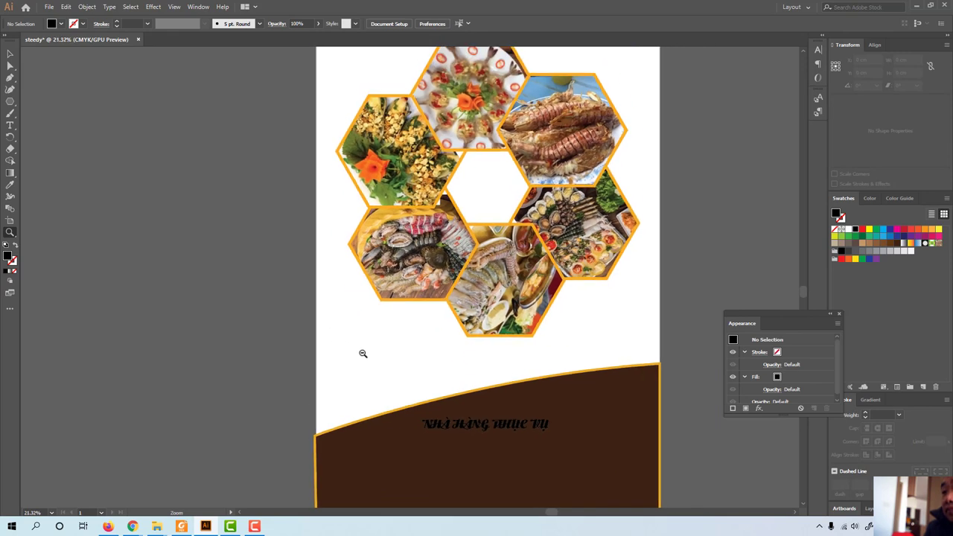
# Step: Make the NHÀ HÀNG THỰC VỊ text white
pyautogui.press('v')
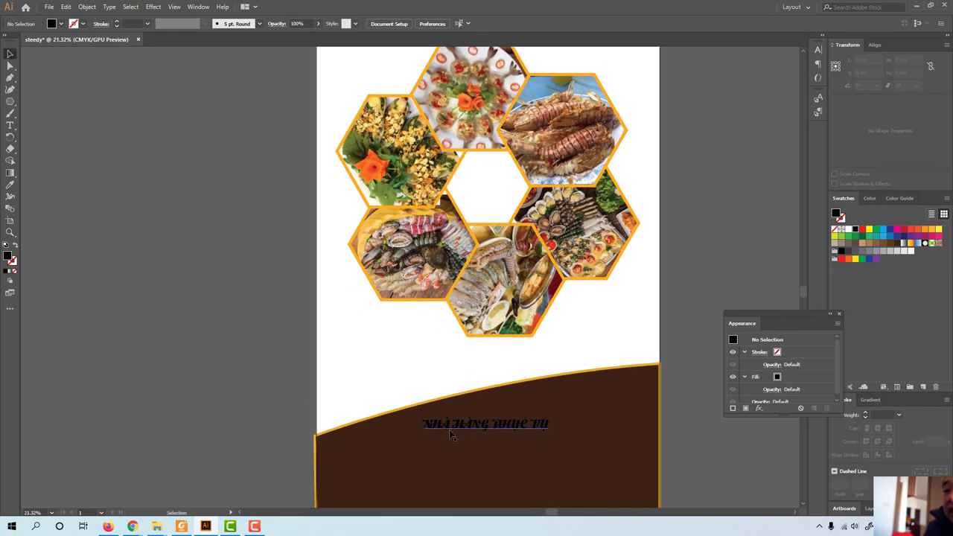
pyautogui.click(486, 424)
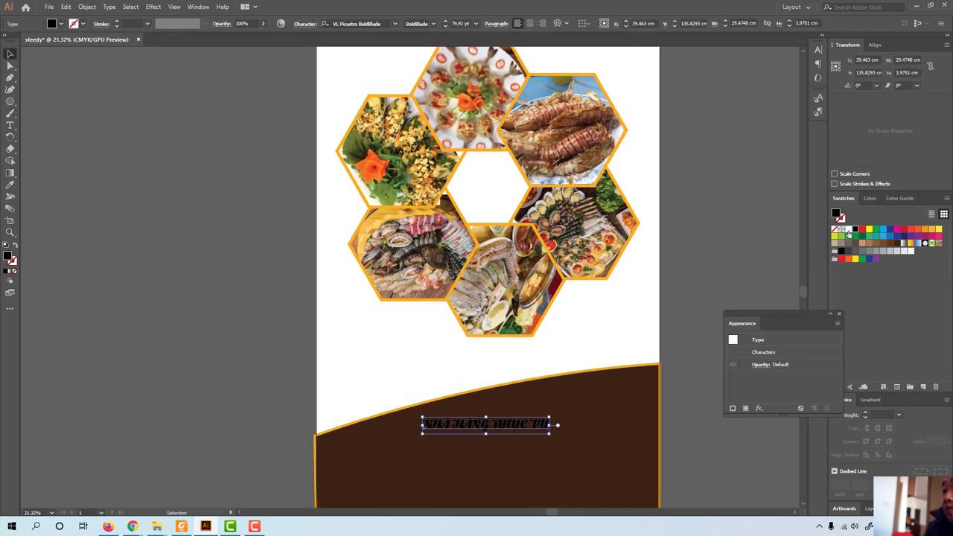
pyautogui.click(848, 231)
pyautogui.click(706, 275)
# Step: Move the white text to the band's upper right and enlarge it to about 93.68 pt
pyautogui.scroll(-2, 673, 306)
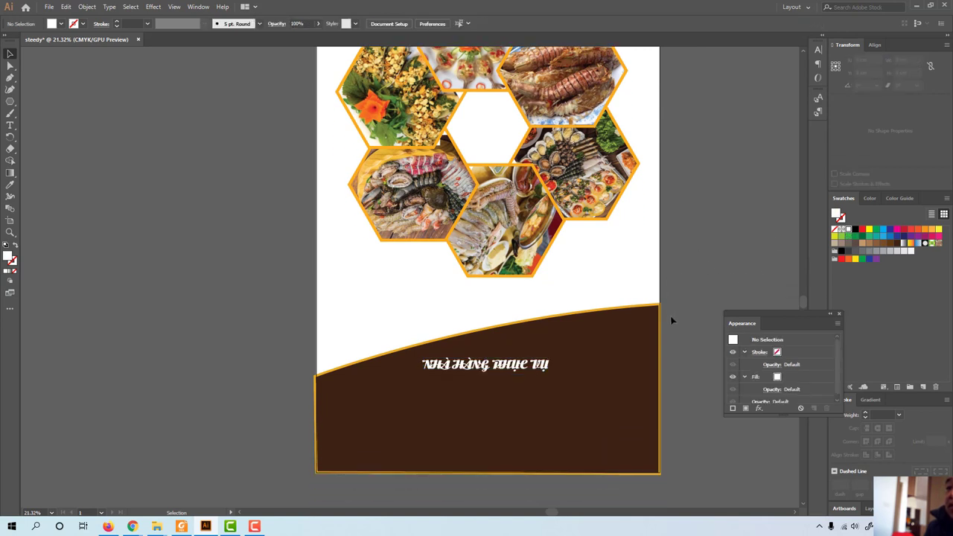
pyautogui.moveTo(656, 350); pyautogui.dragTo(580, 322)
pyautogui.moveTo(470, 327); pyautogui.dragTo(483, 314)
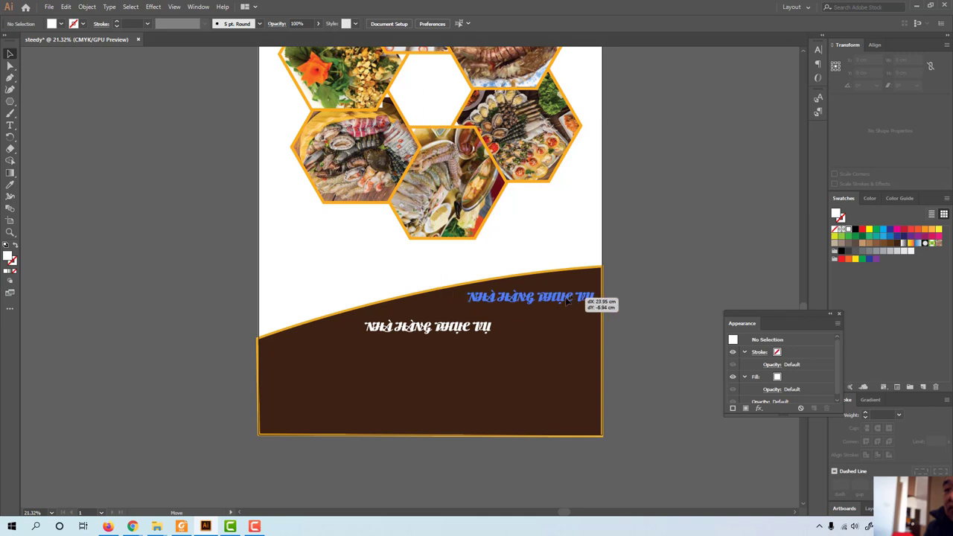
pyautogui.moveTo(484, 316); pyautogui.dragTo(552, 304)
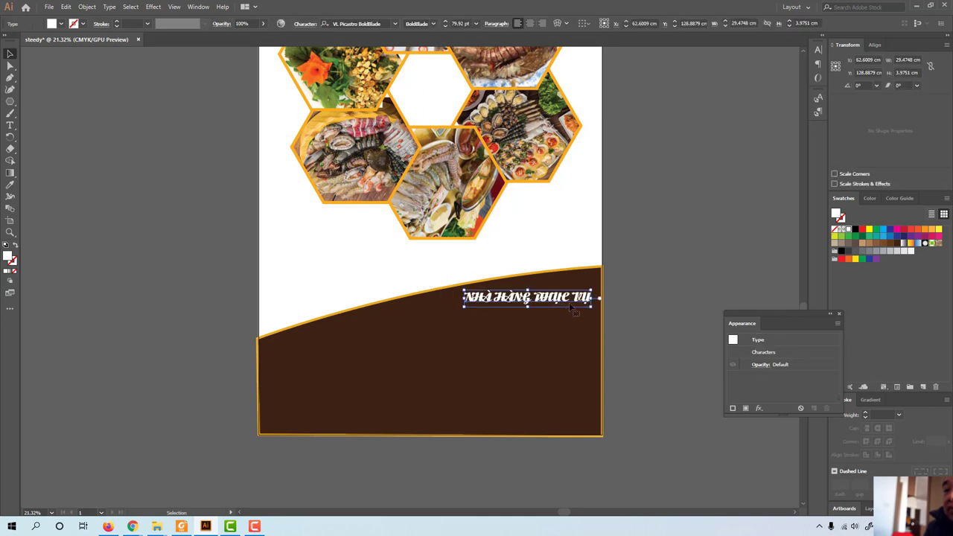
pyautogui.moveTo(464, 304); pyautogui.dragTo(443, 308)
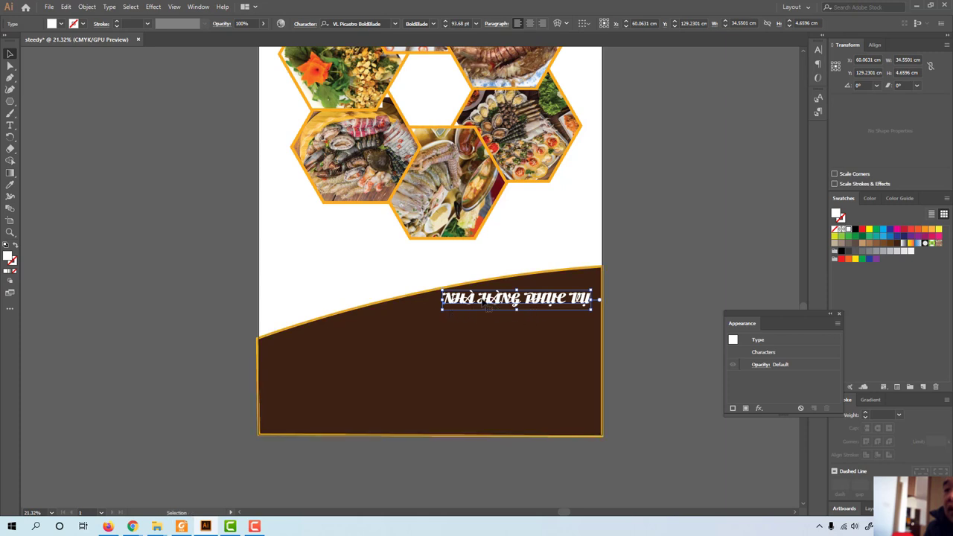
pyautogui.moveTo(491, 298); pyautogui.dragTo(464, 306)
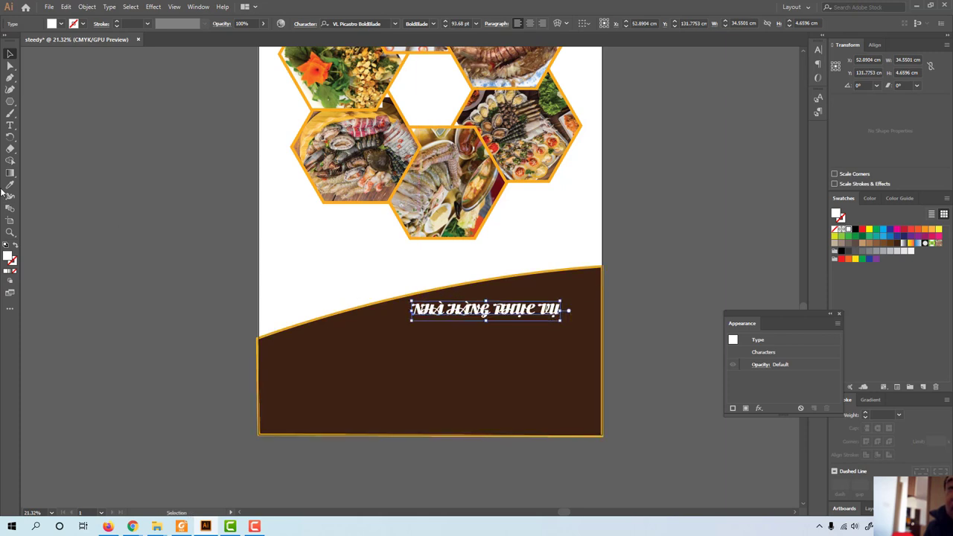
pyautogui.click(9, 125)
pyautogui.click(539, 308)
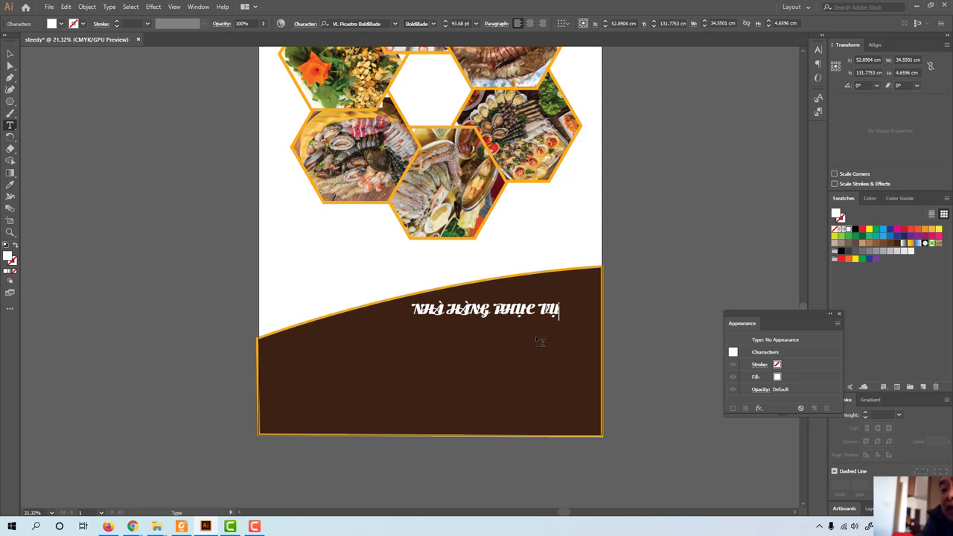
# Step: Rewrite the text as three lines: NHÀ HÀNG HÂN HẠNH / ĐƯỢC PHỤC VỤ QUÝ KHÁCH / DU LỊCH BIỂN
pyautogui.press('BackSpace')
pyautogui.press('BackSpace')
pyautogui.press('BackSpace')
pyautogui.press('BackSpace')
pyautogui.press('BackSpace')
pyautogui.press('BackSpace')
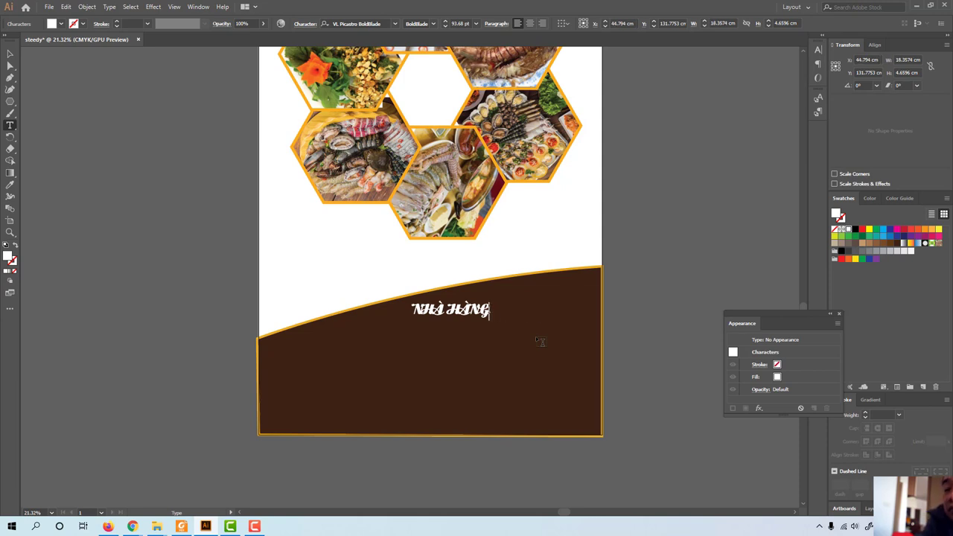
pyautogui.write('HÂN H')
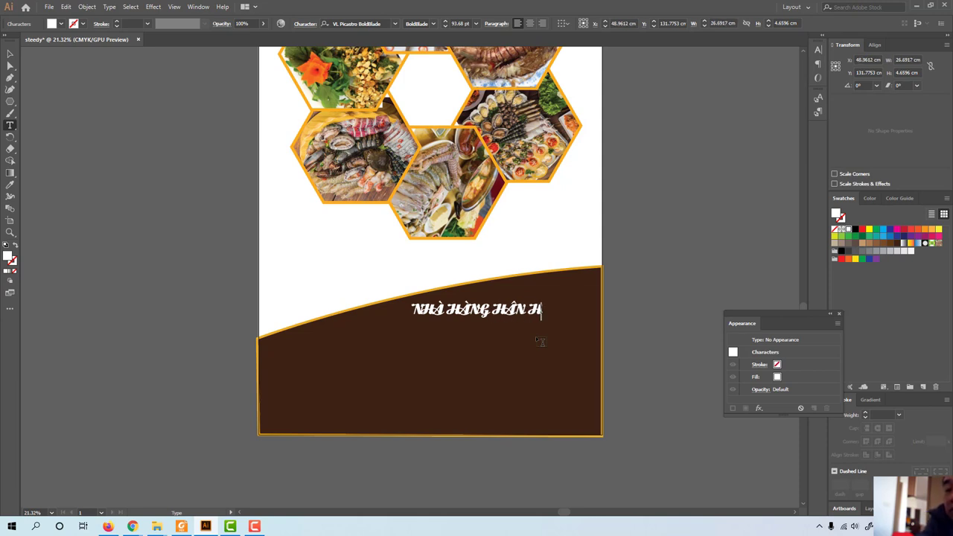
pyautogui.write('ẠNHj')
pyautogui.press('Return')
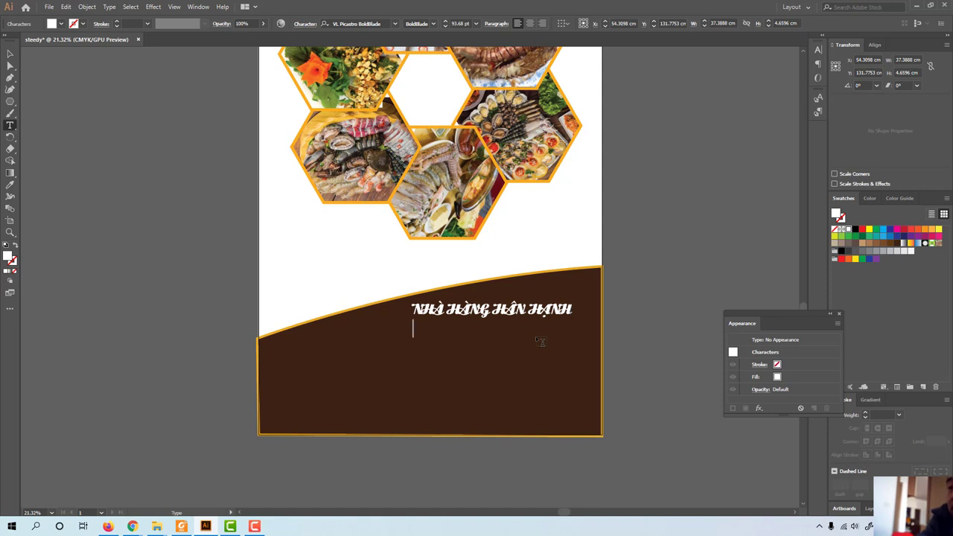
pyautogui.write('ĐƯỢC ')
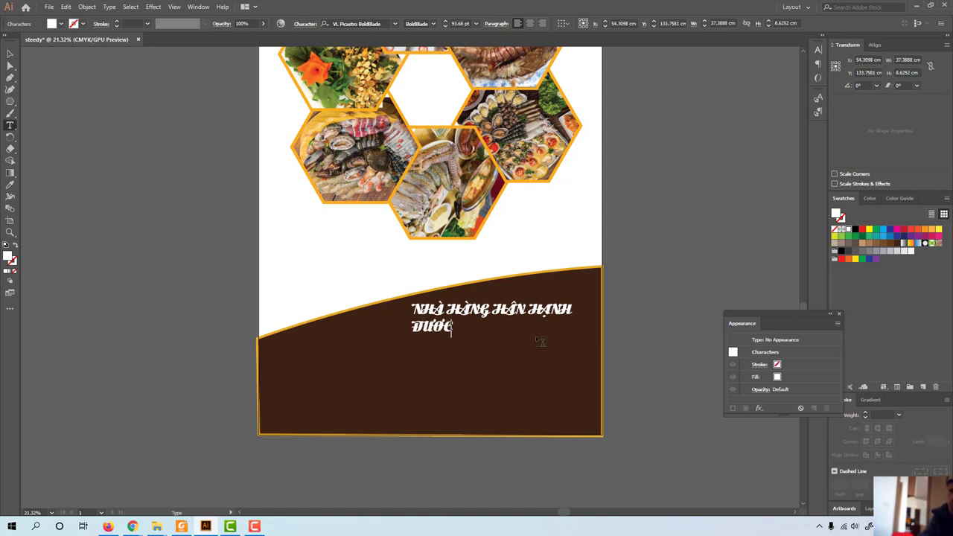
pyautogui.write('PHỤC')
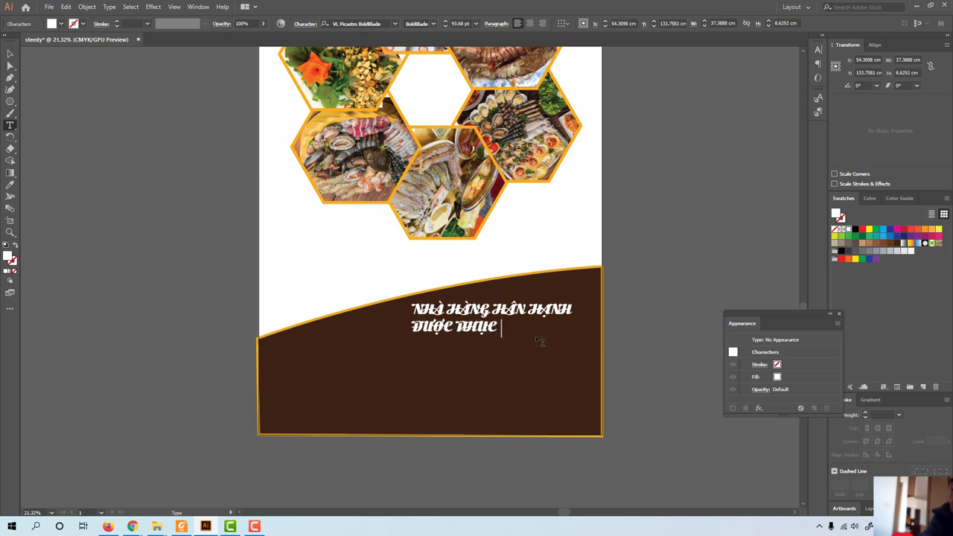
pyautogui.write(' VỤ')
pyautogui.write(' QUÝ KHÁC')
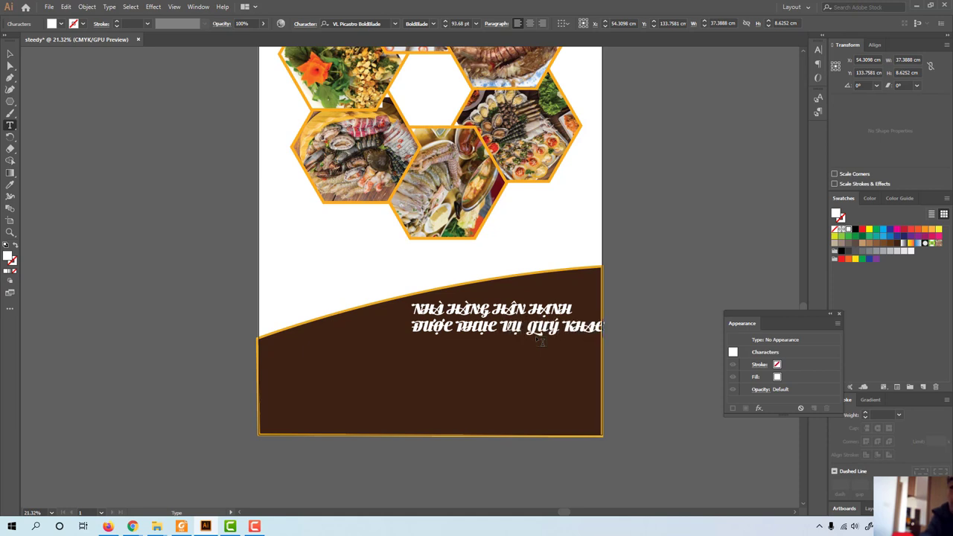
pyautogui.write('H')
pyautogui.press('Return')
pyautogui.write('DU L')
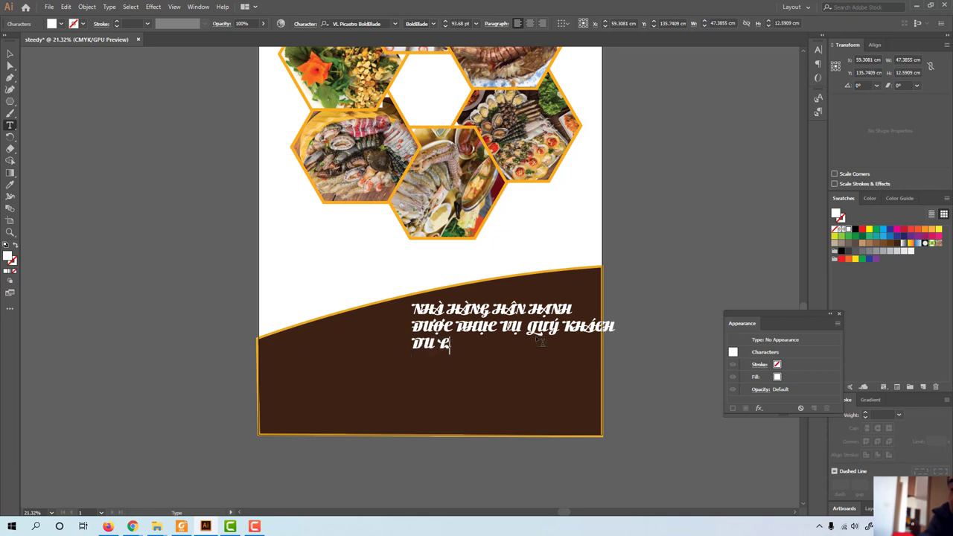
pyautogui.write('ỊCH')
pyautogui.write(' B')
pyautogui.write('IỂN')
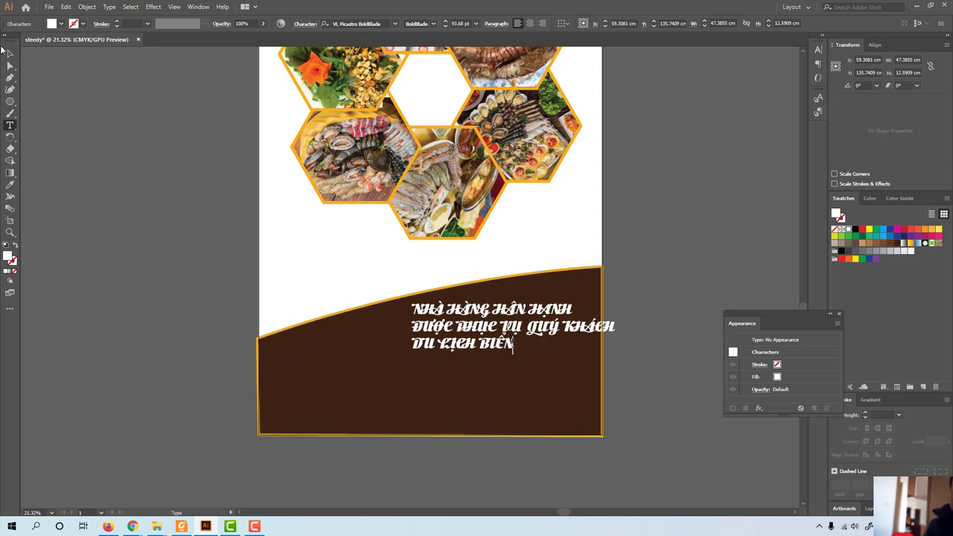
# Step: Shift the three-line text block slightly to the left
pyautogui.click(9, 53)
pyautogui.moveTo(455, 331); pyautogui.dragTo(424, 338)
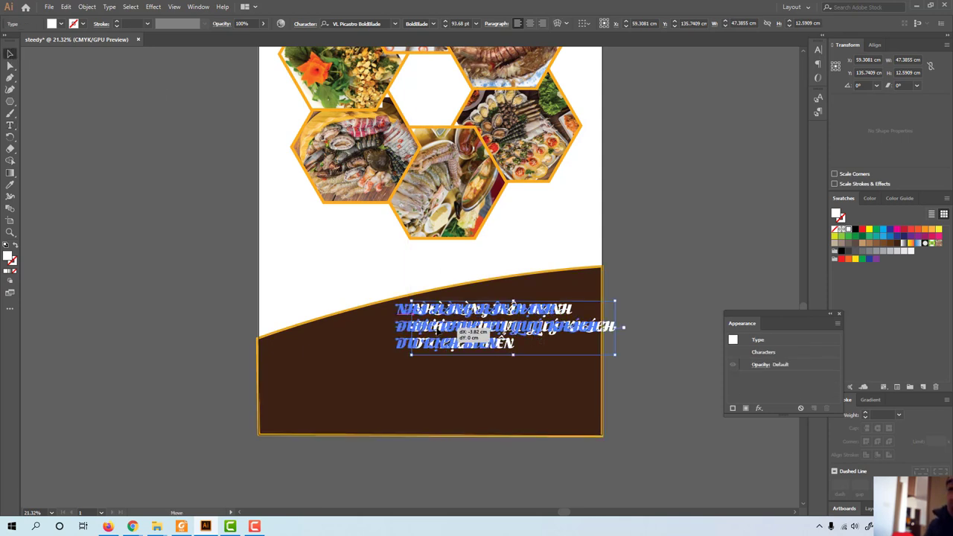
pyautogui.click(643, 326)
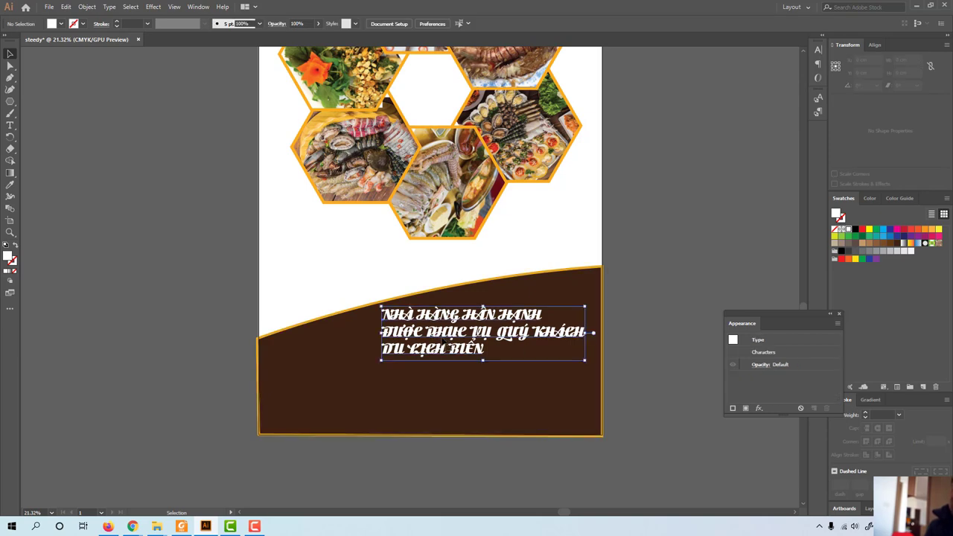
pyautogui.moveTo(447, 341)
pyautogui.mouseDown()
pyautogui.moveTo(339, 359)
pyautogui.moveTo(523, 336)
pyautogui.mouseUp()
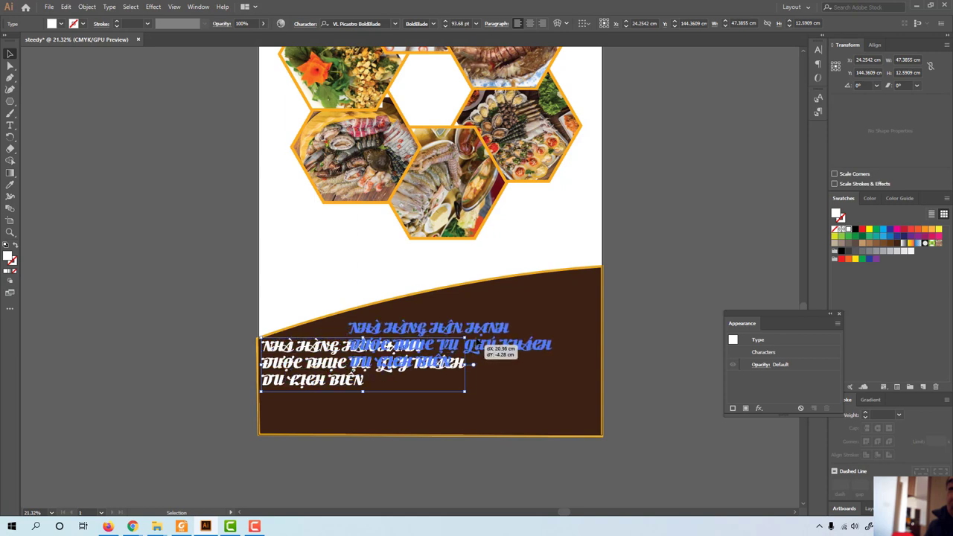
pyautogui.click(645, 295)
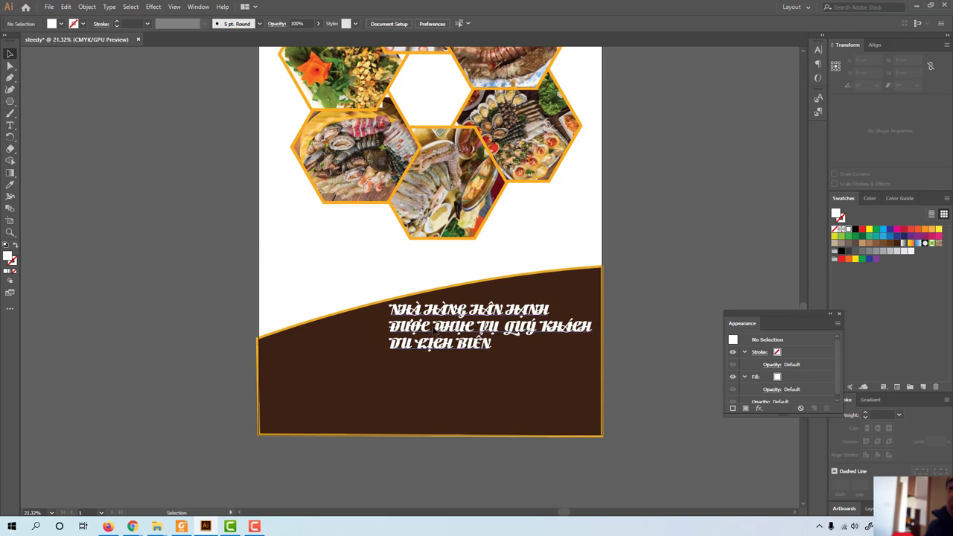
# Step: Choose the Type tool and set the font size to 21 pt
pyautogui.click(10, 126)
pyautogui.press('t')
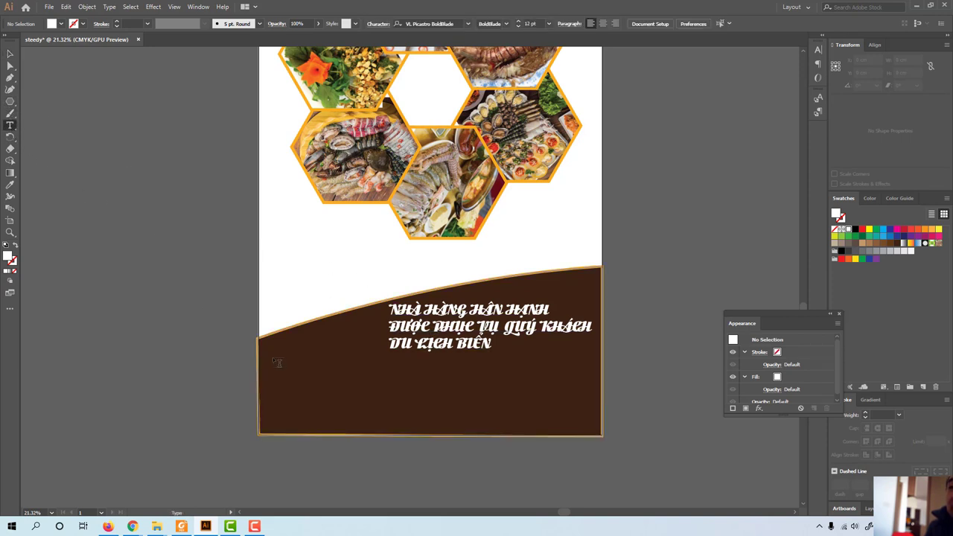
pyautogui.click(549, 23)
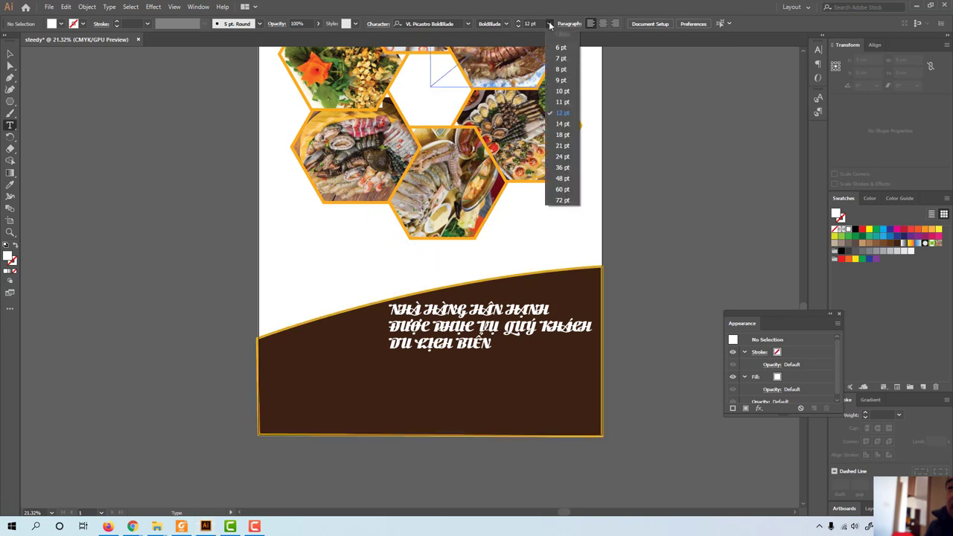
pyautogui.click(563, 146)
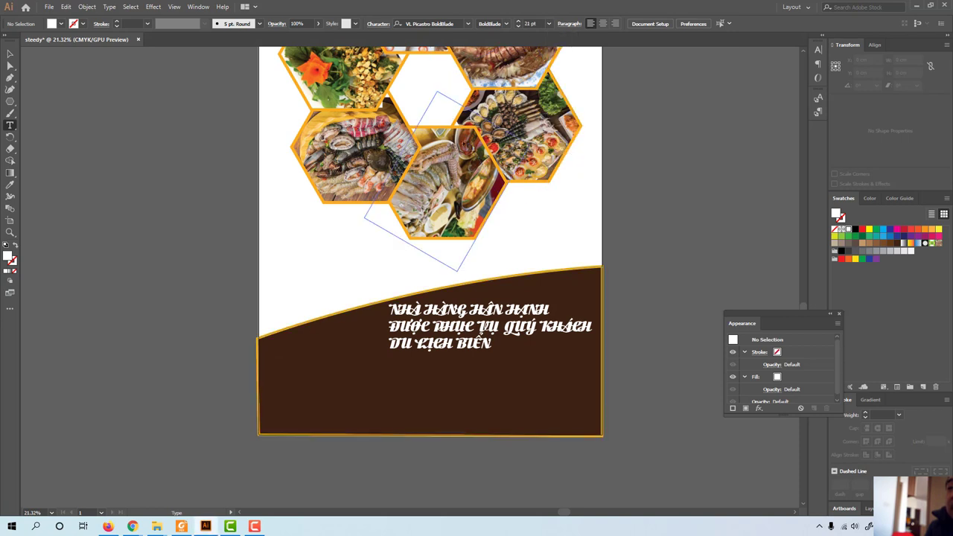
# Step: Start a white text object on the band's left and enlarge its frame
pyautogui.click(273, 370)
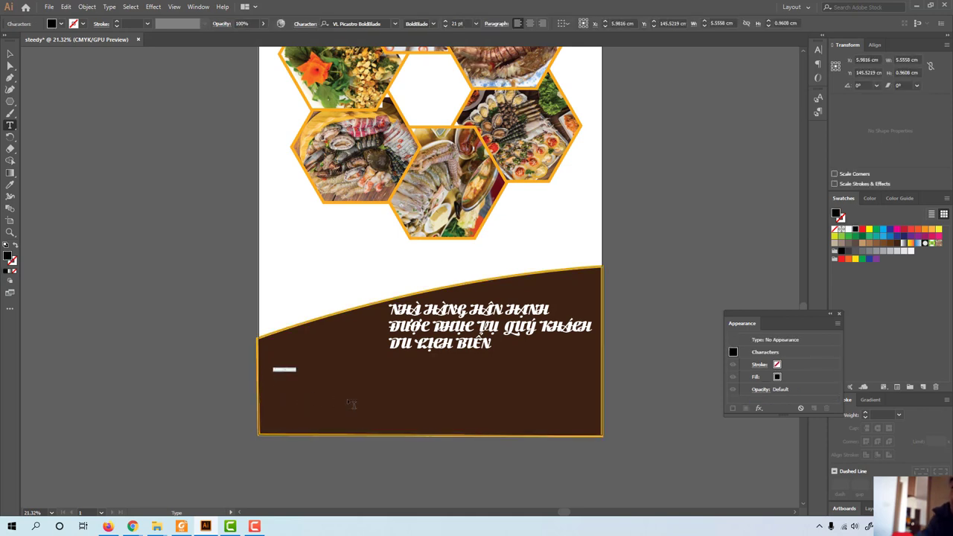
pyautogui.press('BackSpace')
pyautogui.write('Nhà h')
pyautogui.write('sản')
pyautogui.hotkey('ctrl', 'a')
pyautogui.click(849, 230)
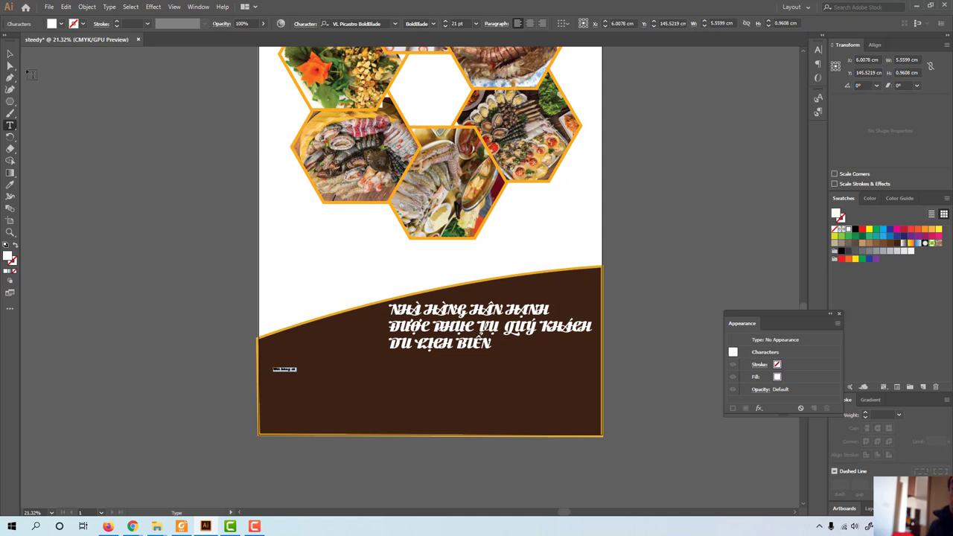
pyautogui.click(10, 54)
pyautogui.moveTo(299, 374); pyautogui.dragTo(452, 403)
pyautogui.moveTo(330, 384); pyautogui.dragTo(330, 370)
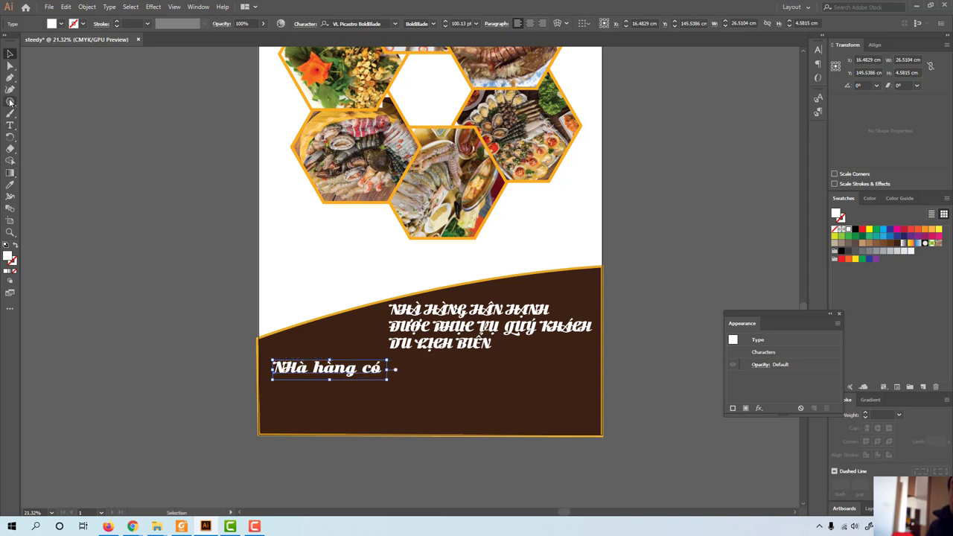
# Step: Complete the first line as 'Nhà hàng đầy đủ tiện nghi phòng ngủ'
pyautogui.click(10, 125)
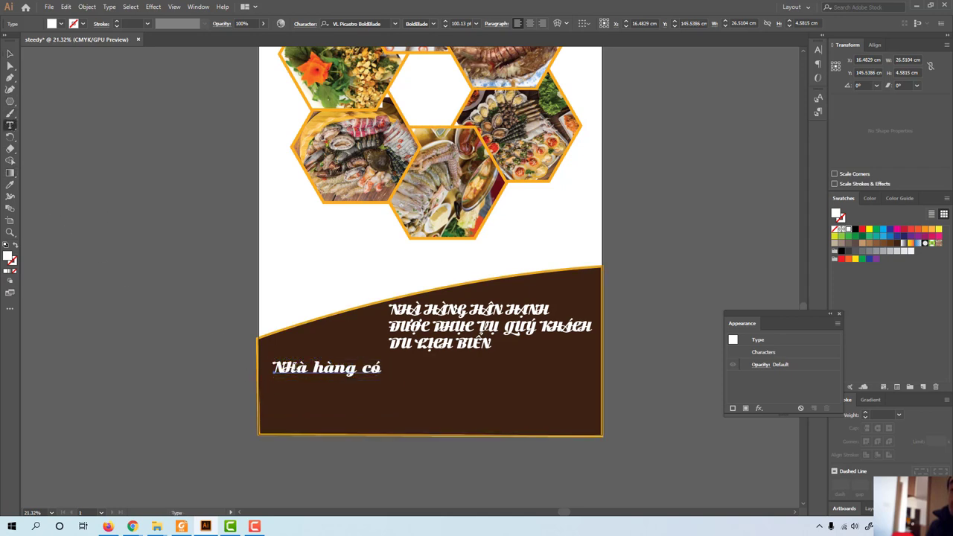
pyautogui.click(297, 369)
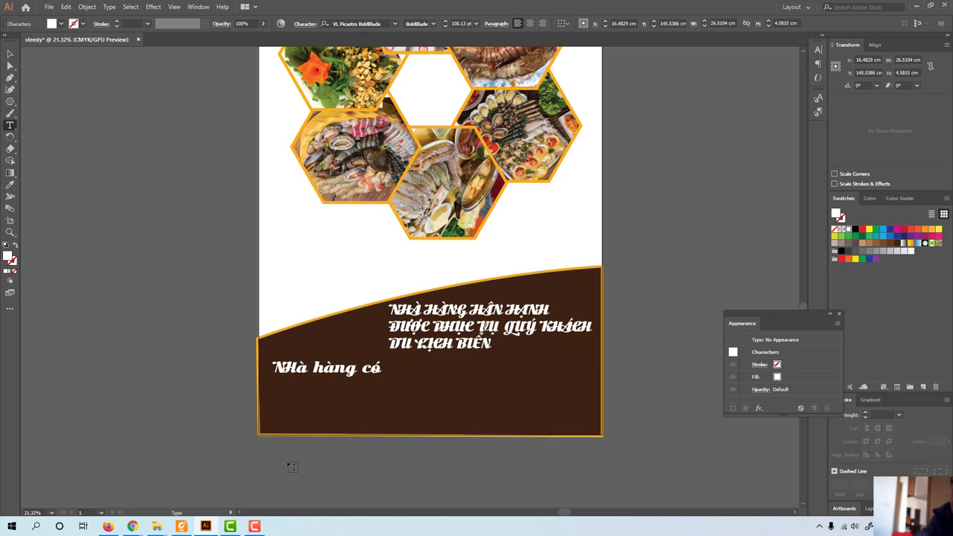
pyautogui.press('BackSpace')
pyautogui.write('h')
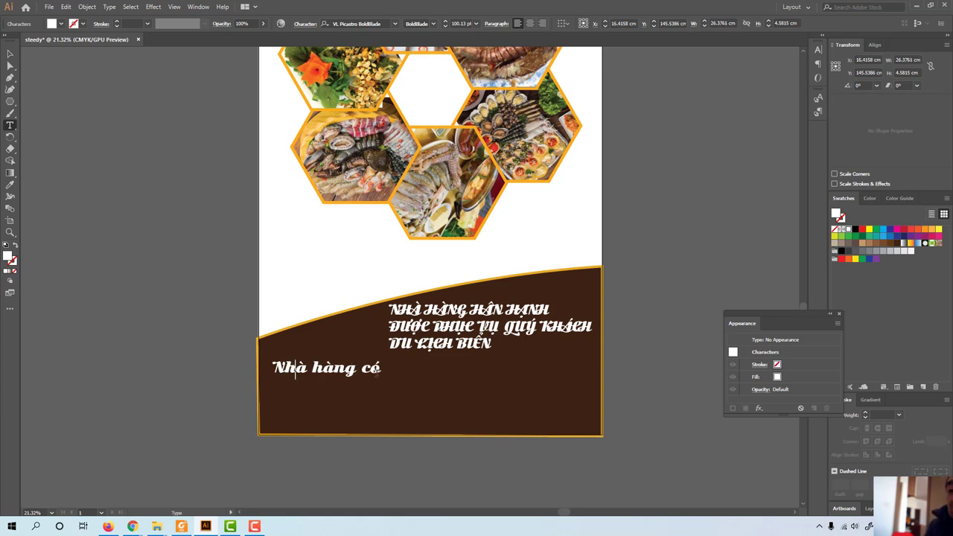
pyautogui.click(380, 370)
pyautogui.write('các')
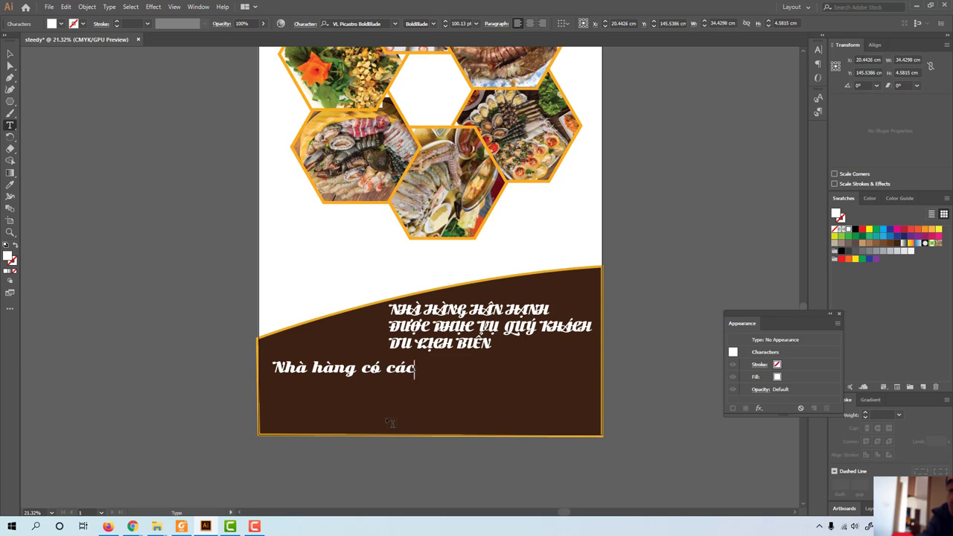
pyautogui.press('BackSpace')
pyautogui.press('BackSpace')
pyautogui.press('BackSpace')
pyautogui.press('BackSpace')
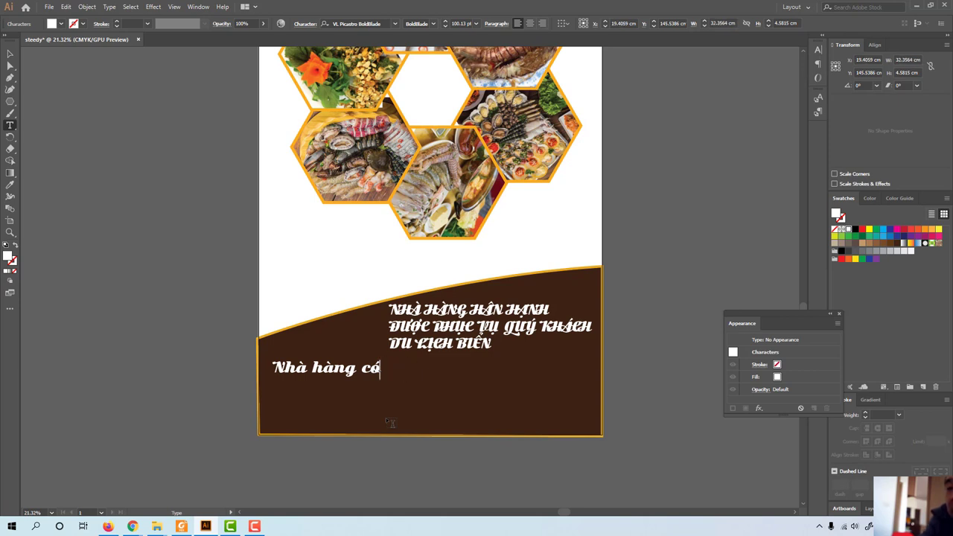
pyautogui.press('BackSpace')
pyautogui.press('BackSpace')
pyautogui.write('đ')
pyautogui.write('ầy đu')
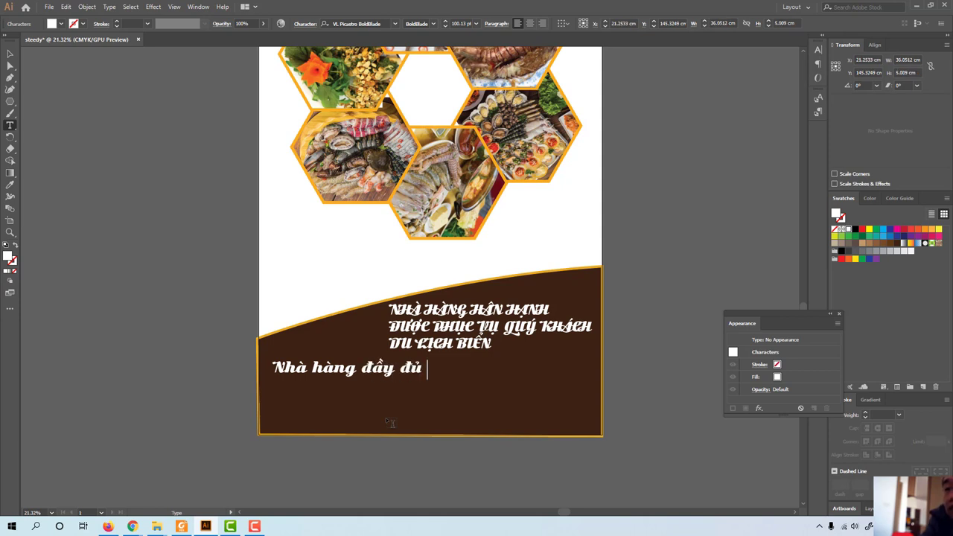
pyautogui.write(' t')
pyautogui.write('iên')
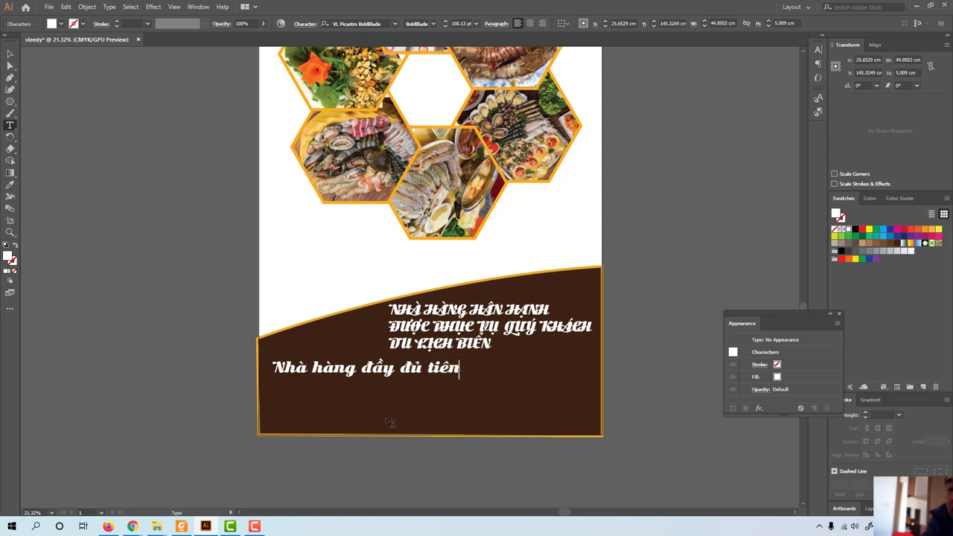
pyautogui.write('j nghi ')
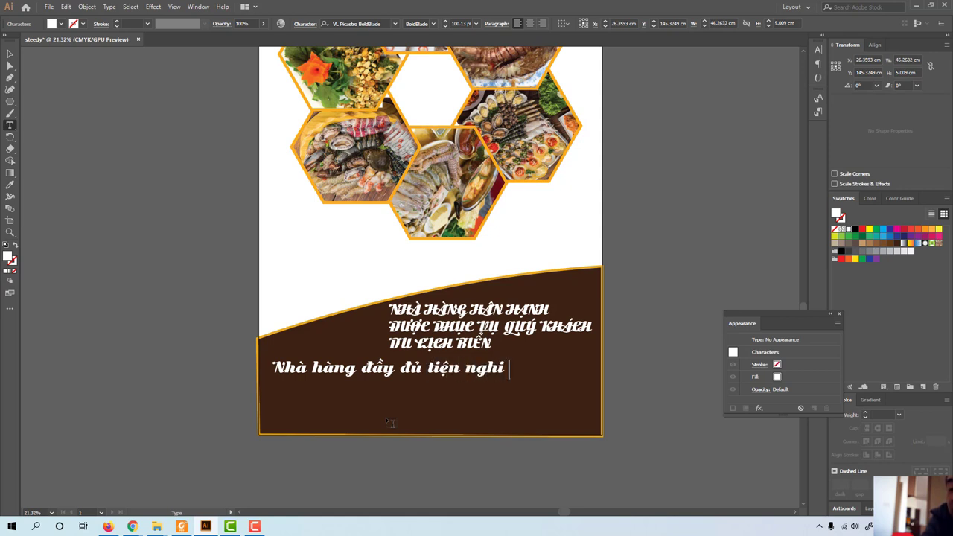
pyautogui.write('phongf ')
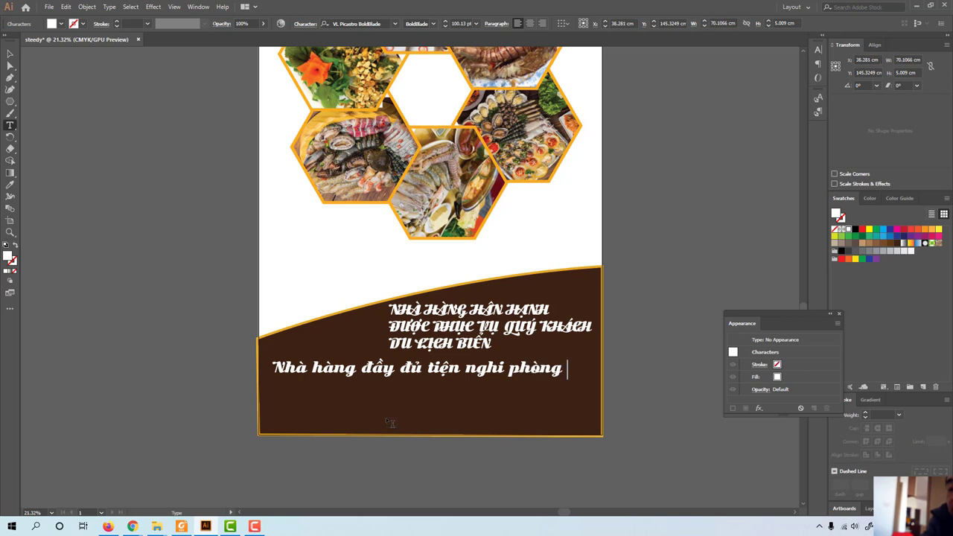
pyautogui.write('ngu')
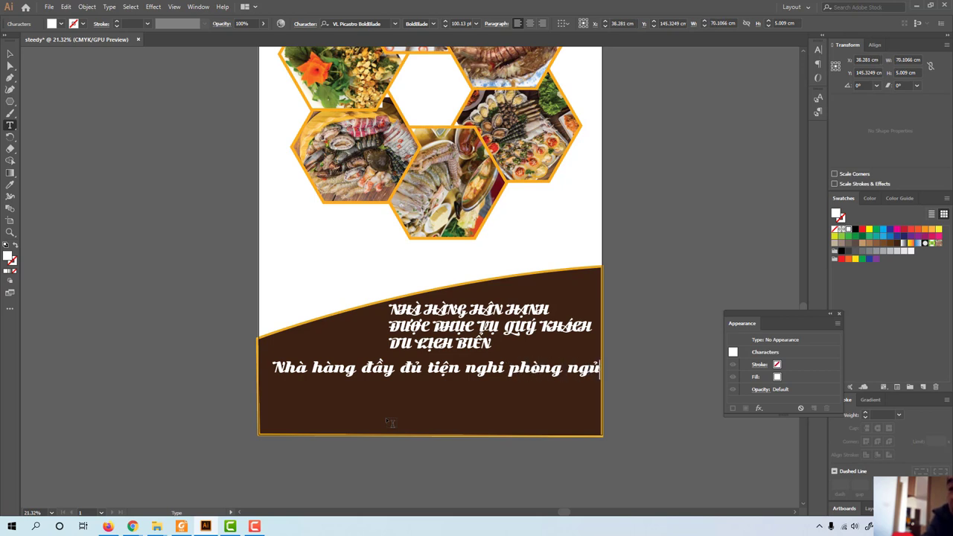
# Step: Add the lines 'Giá 800k/ đêm.' and 'Phục vụ 3 bữa ăn trong ngày.'
pyautogui.press('Return')
pyautogui.write('Gias ')
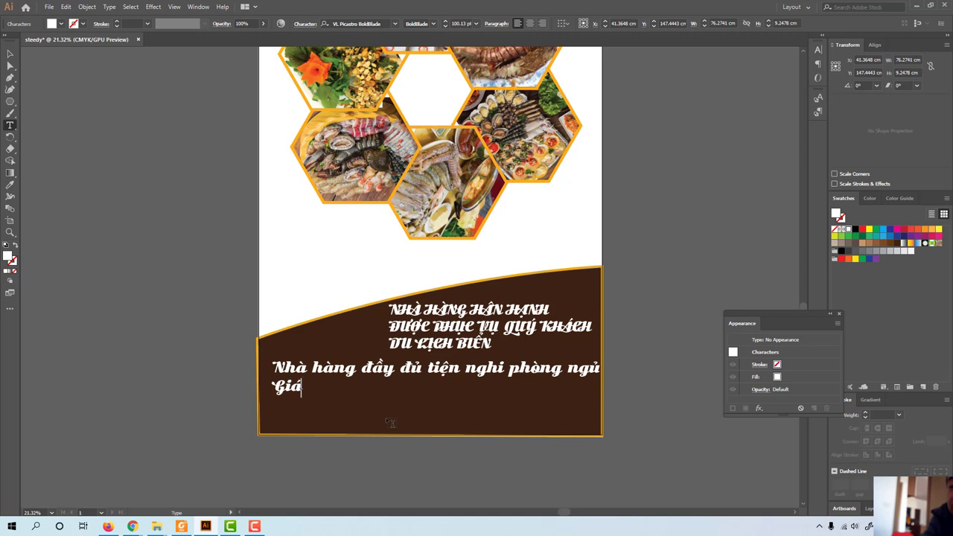
pyautogui.write('1')
pyautogui.press('BackSpace')
pyautogui.write('8')
pyautogui.write('00k/ ')
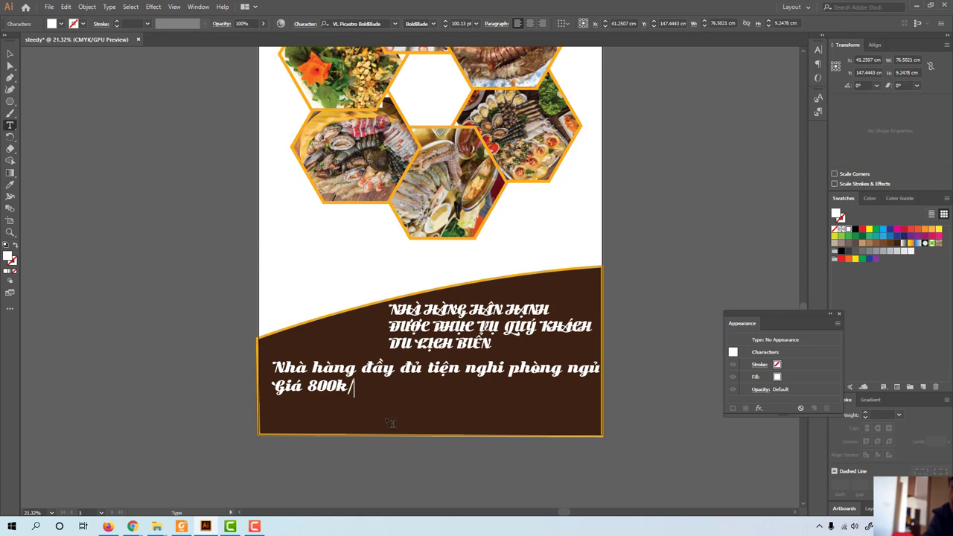
pyautogui.write('đêm')
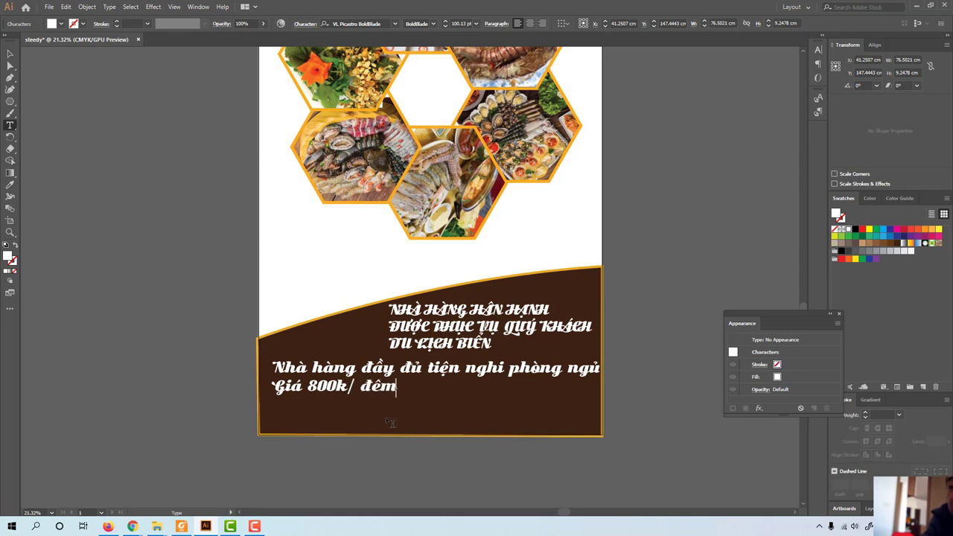
pyautogui.write('.')
pyautogui.write(' Pho')
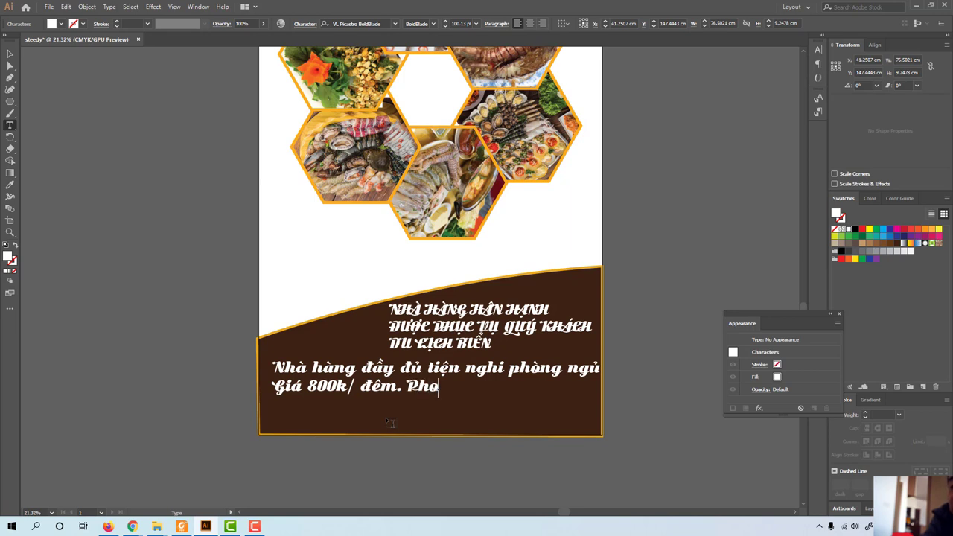
pyautogui.write('ng')
pyautogui.press('BackSpace')
pyautogui.press('BackSpace')
pyautogui.press('BackSpace')
pyautogui.press('BackSpace')
pyautogui.press('BackSpace')
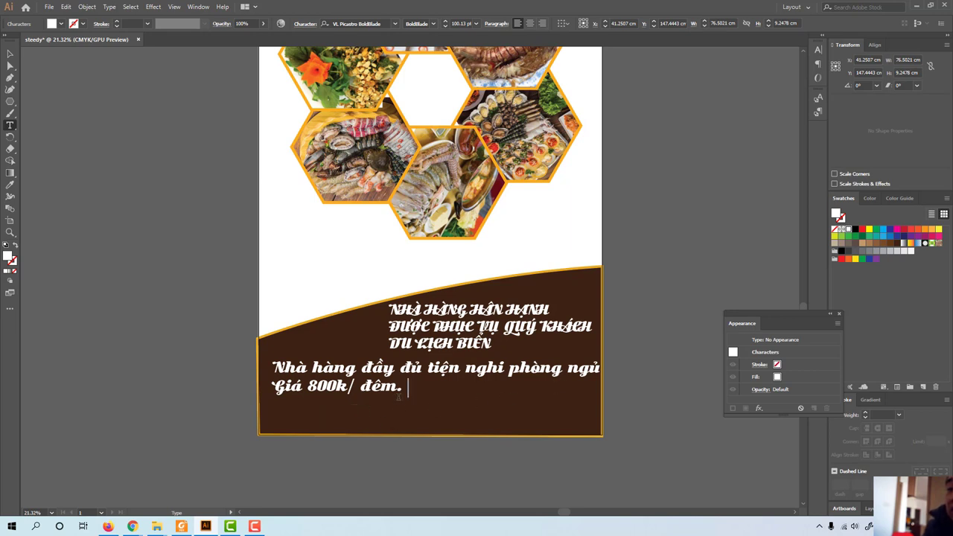
pyautogui.press('Return')
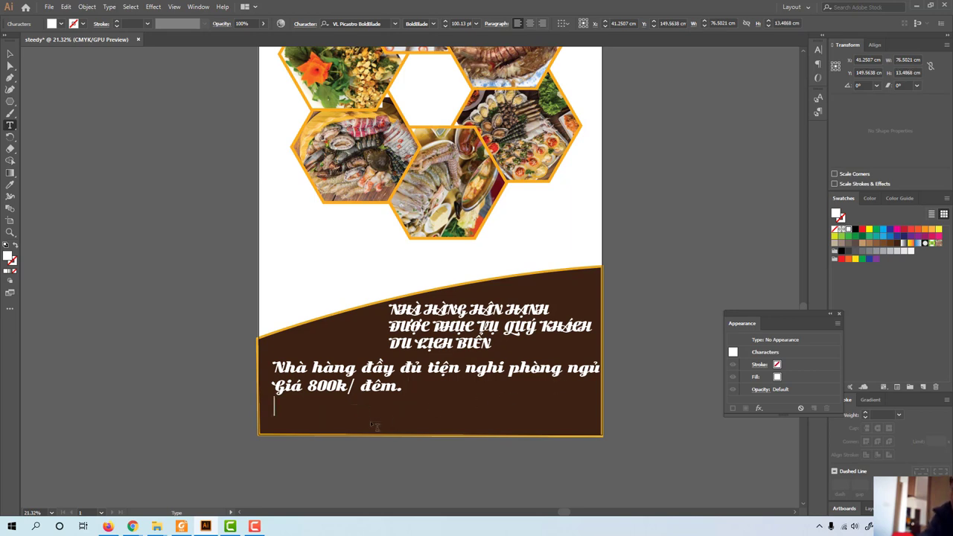
pyautogui.write('Phuc ')
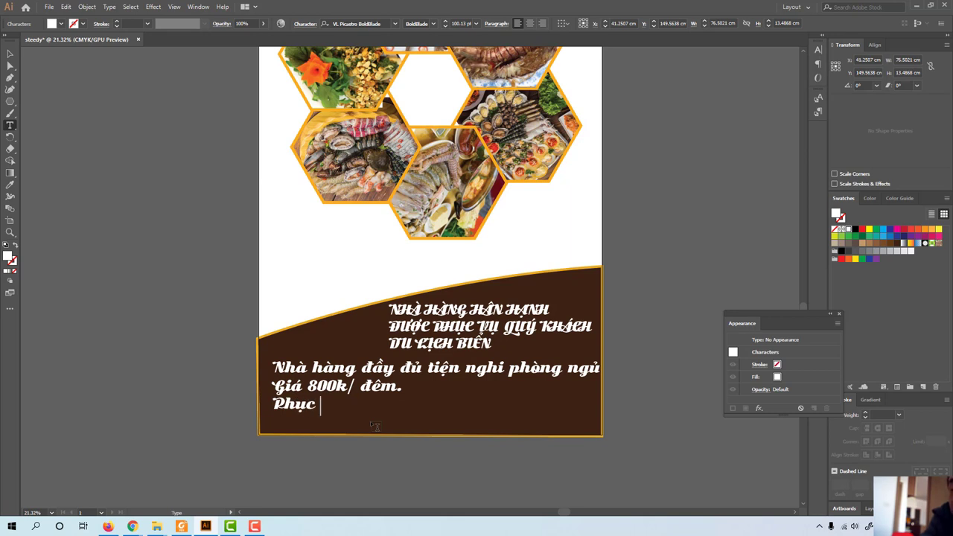
pyautogui.write('vu')
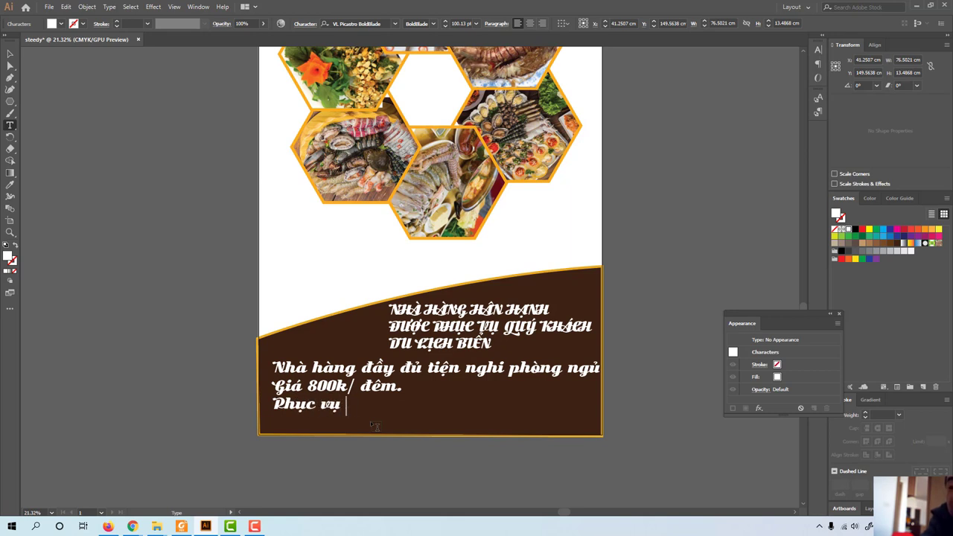
pyautogui.write('3 buữa')
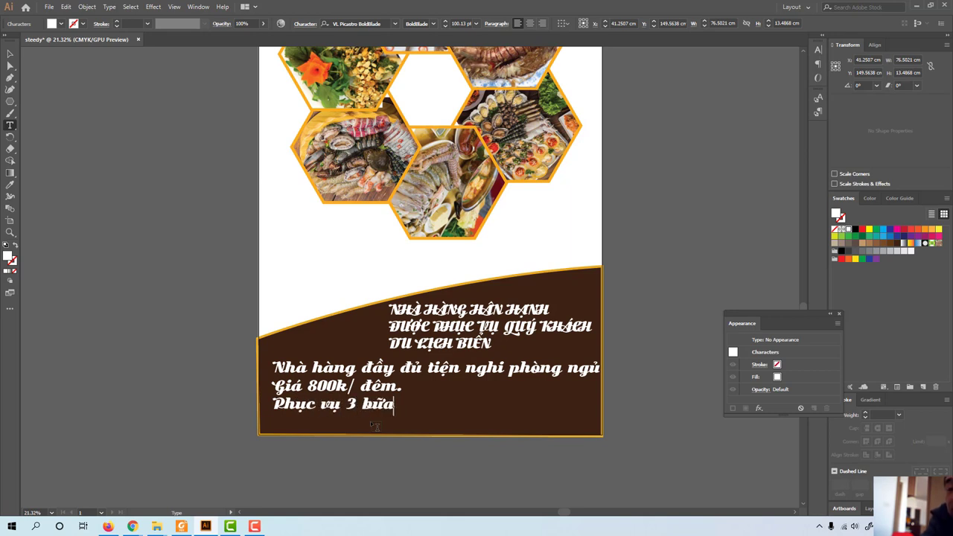
pyautogui.write(' a')
pyautogui.write('n ')
pyautogui.write('trong n')
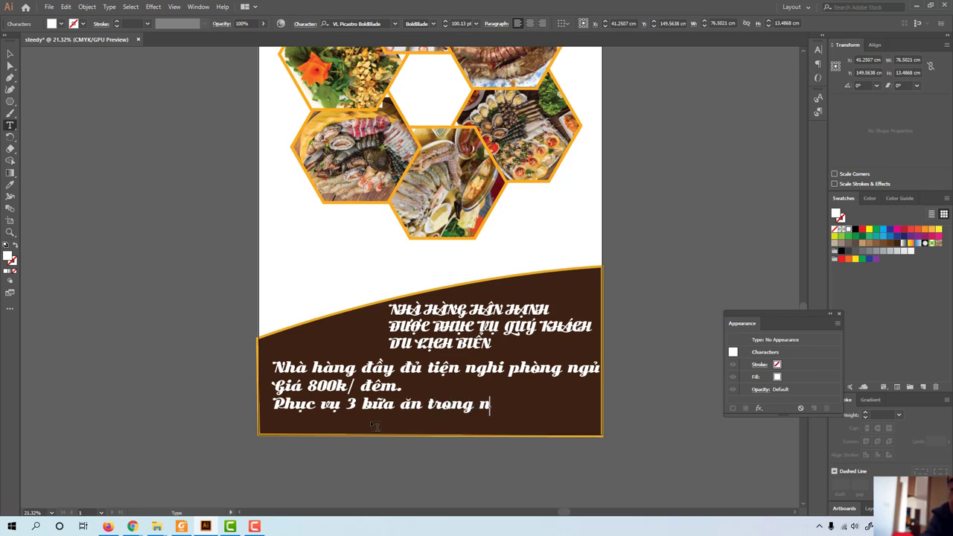
pyautogui.write('gha')
pyautogui.press('BackSpace')
pyautogui.press('BackSpace')
pyautogui.press('BackSpace')
pyautogui.write('gày')
pyautogui.write('.')
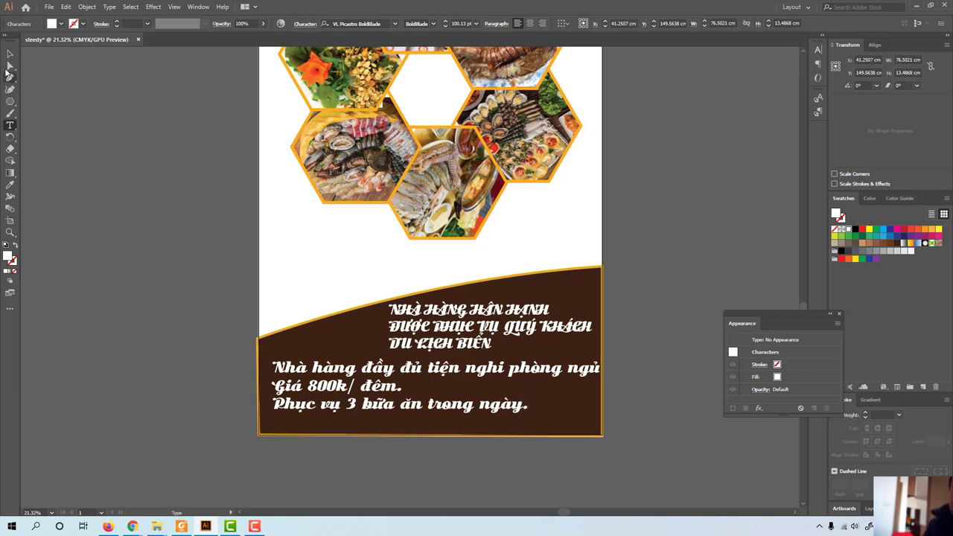
# Step: Scale the white description text down from its corner
pyautogui.click(10, 54)
pyautogui.moveTo(603, 418); pyautogui.dragTo(520, 398)
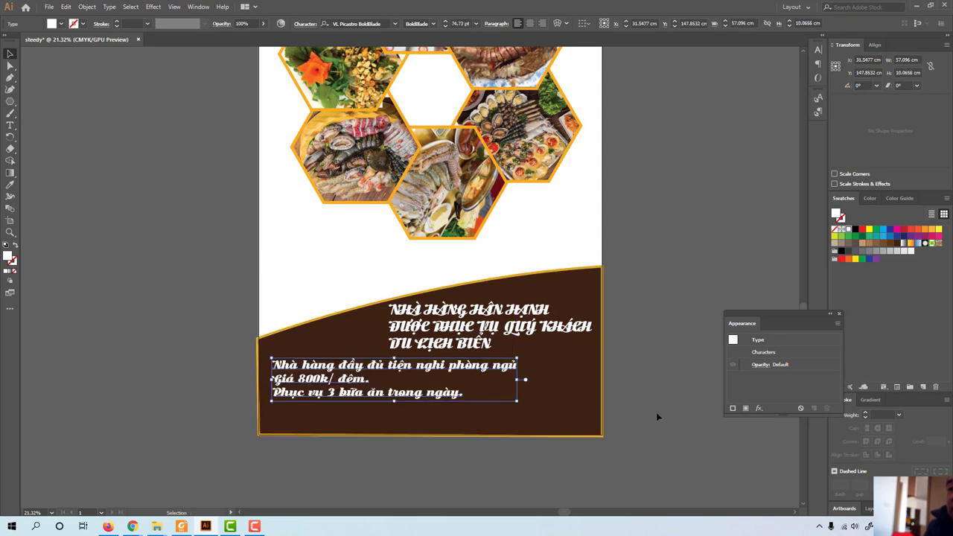
pyautogui.click(624, 407)
# Step: Shrink the three-line heading to about 78 pt, color it yellow, and shift it right
pyautogui.click(504, 353)
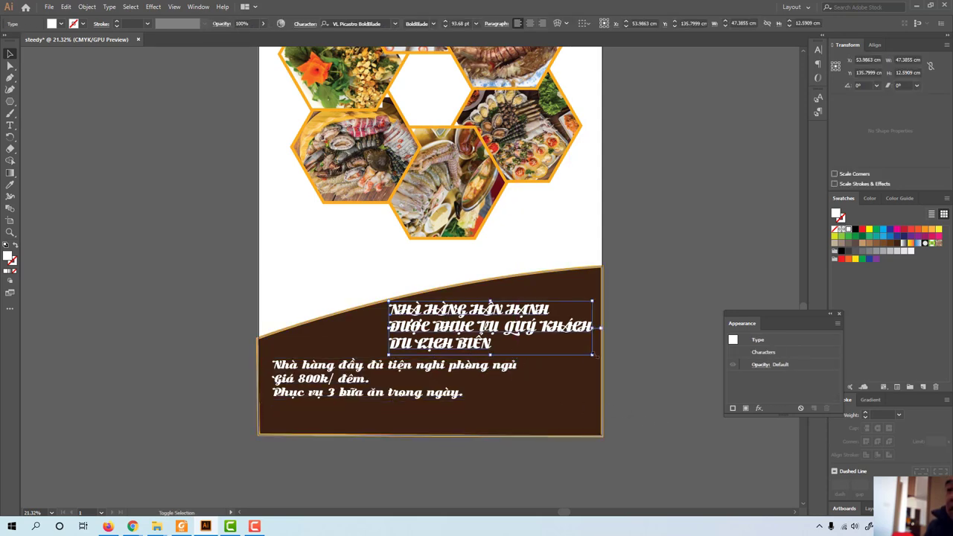
pyautogui.moveTo(590, 356); pyautogui.dragTo(558, 346)
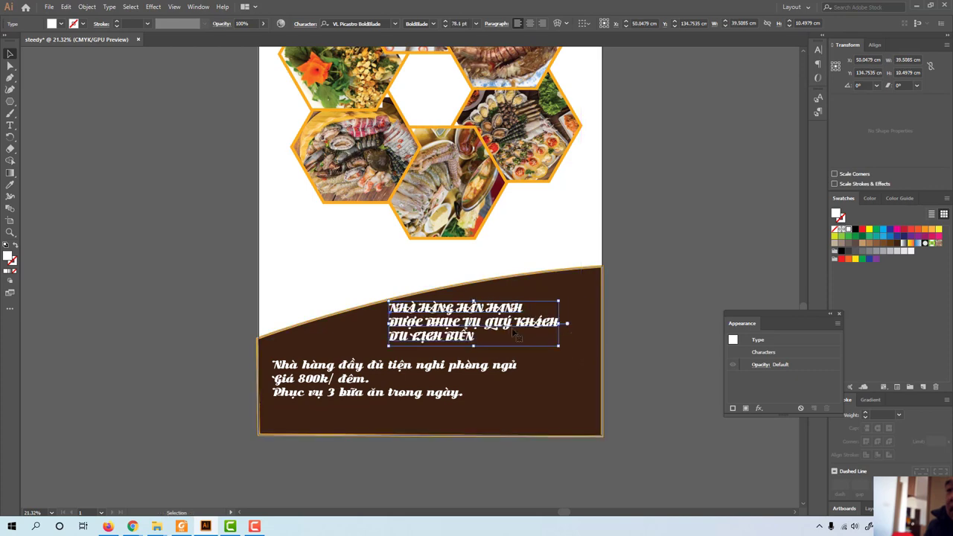
pyautogui.moveTo(512, 326); pyautogui.dragTo(529, 324)
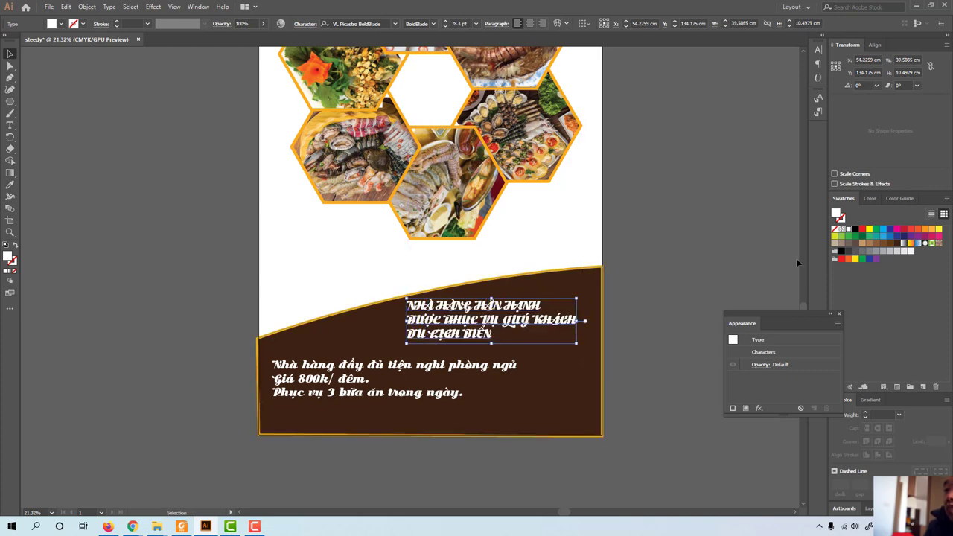
pyautogui.click(869, 229)
pyautogui.click(689, 270)
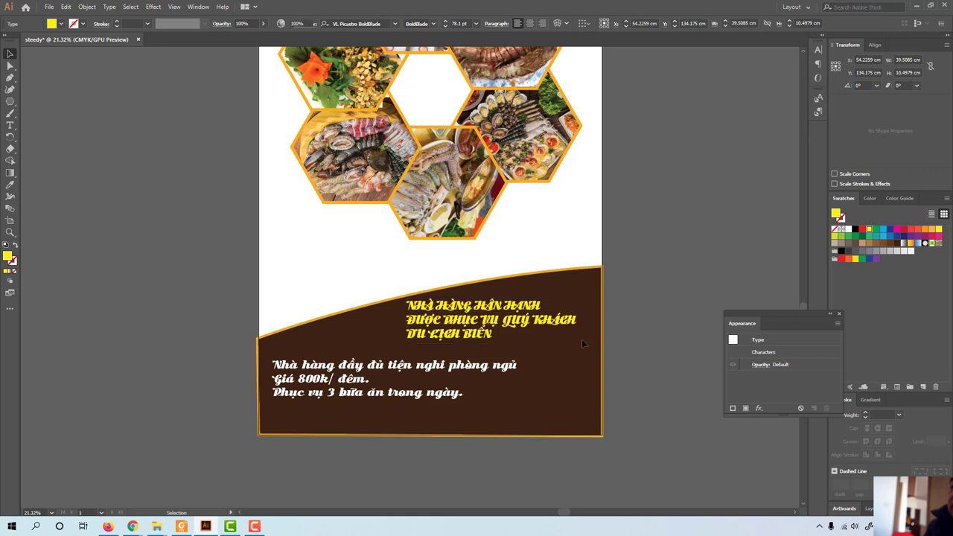
pyautogui.moveTo(484, 328); pyautogui.dragTo(512, 323)
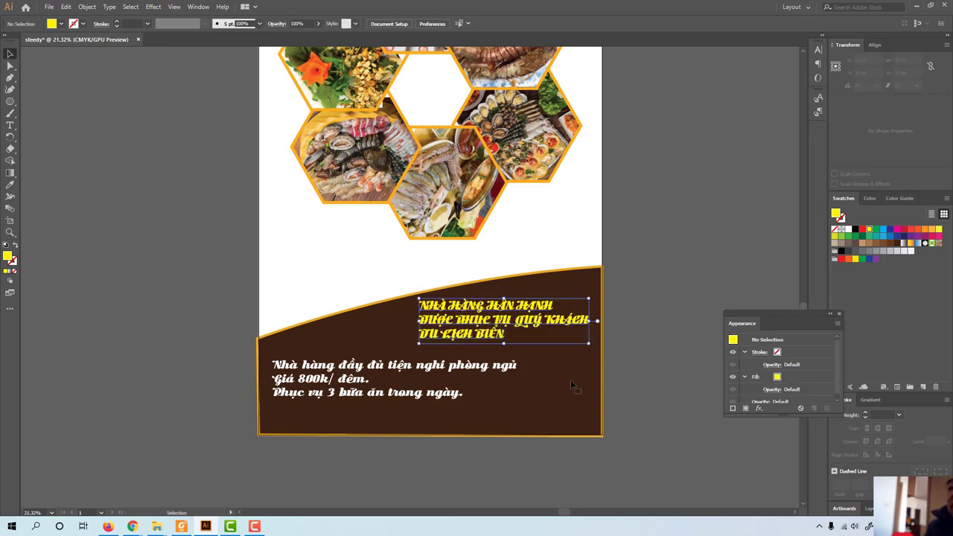
pyautogui.click(636, 393)
# Step: Scale the white description text down further to about 57 pt
pyautogui.click(421, 401)
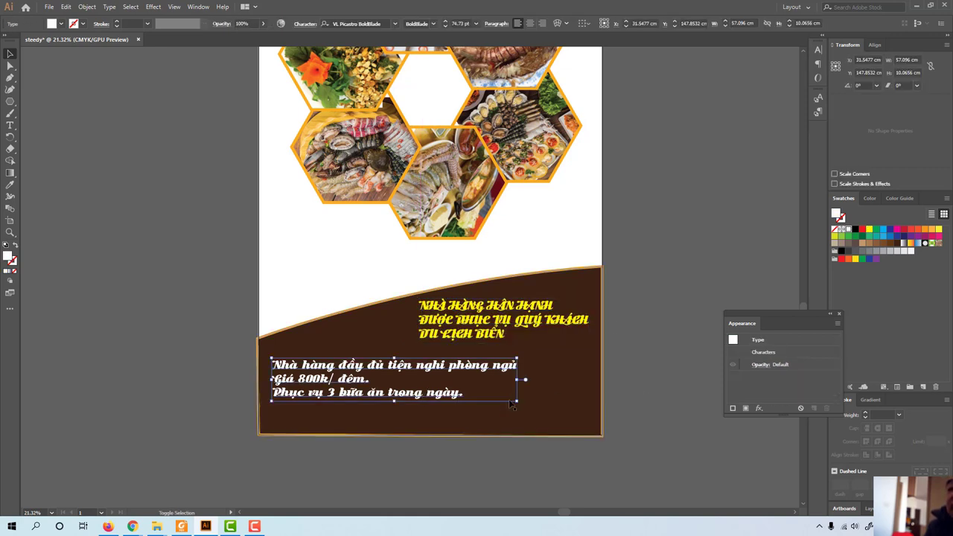
pyautogui.moveTo(518, 401); pyautogui.dragTo(459, 390)
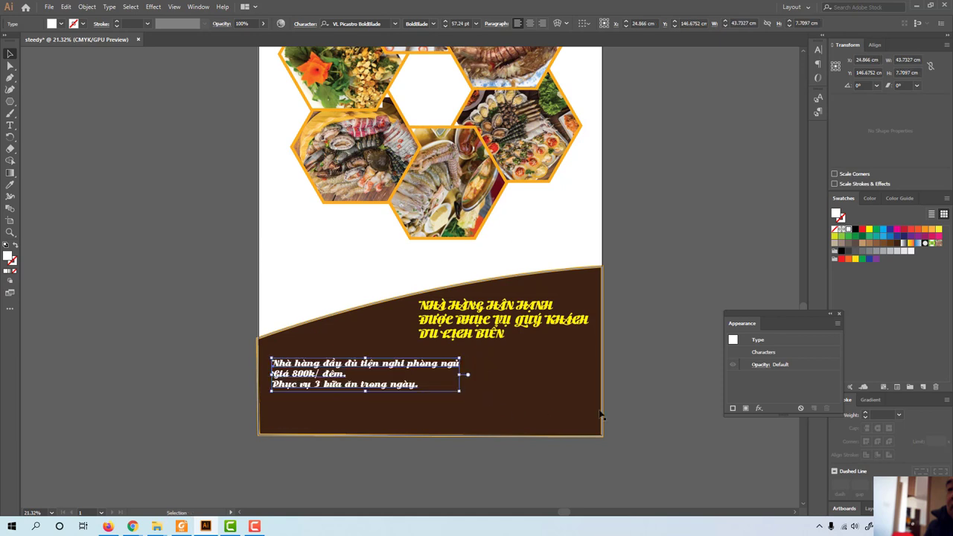
pyautogui.click(631, 392)
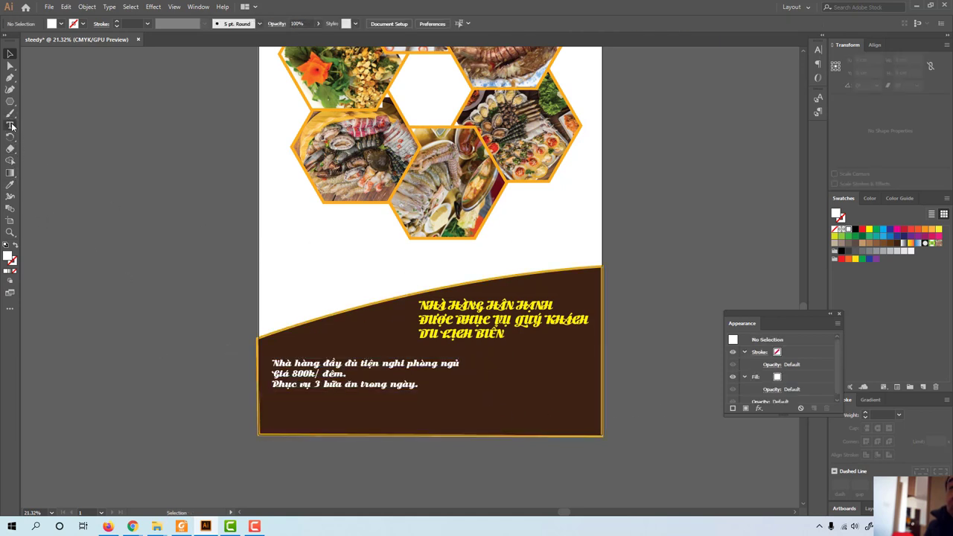
pyautogui.click(10, 125)
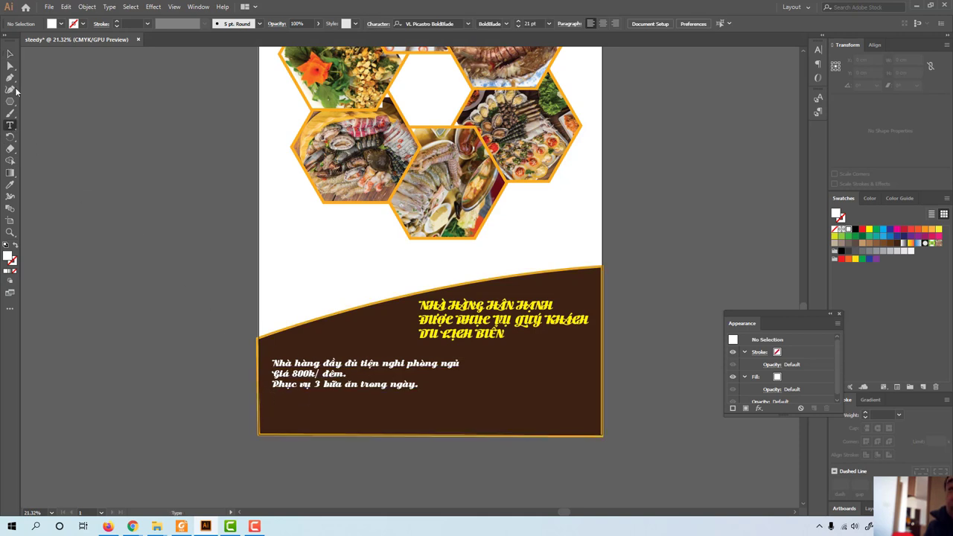
# Step: Add a fourth line asking guests to call the contact phone number, then lower the block slightly
pyautogui.click(385, 418)
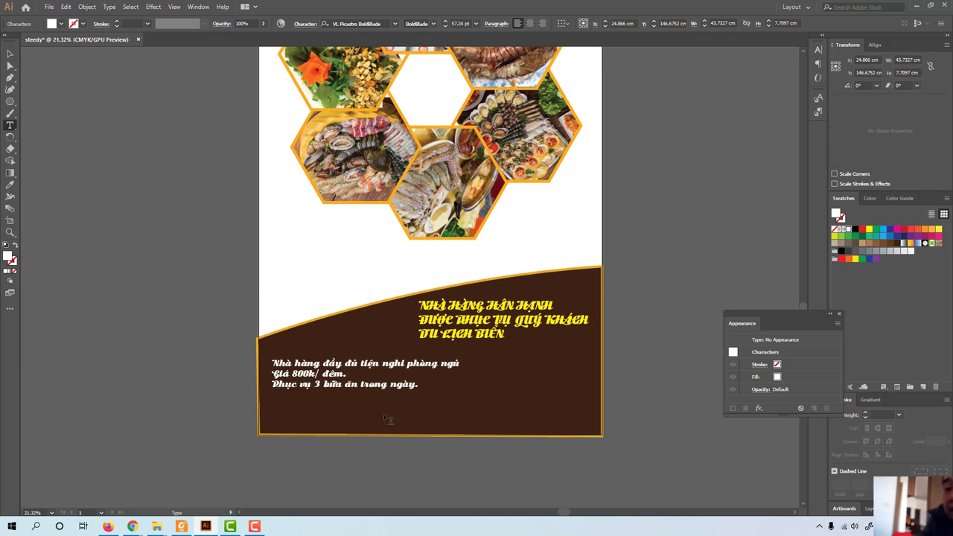
pyautogui.press('Return')
pyautogui.write('Yin ')
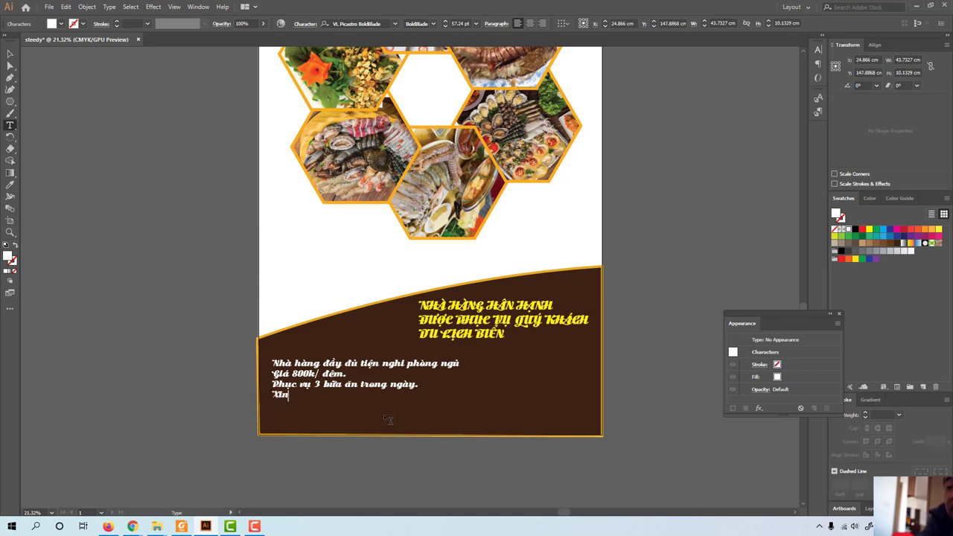
pyautogui.write('vui ')
pyautogui.write('long')
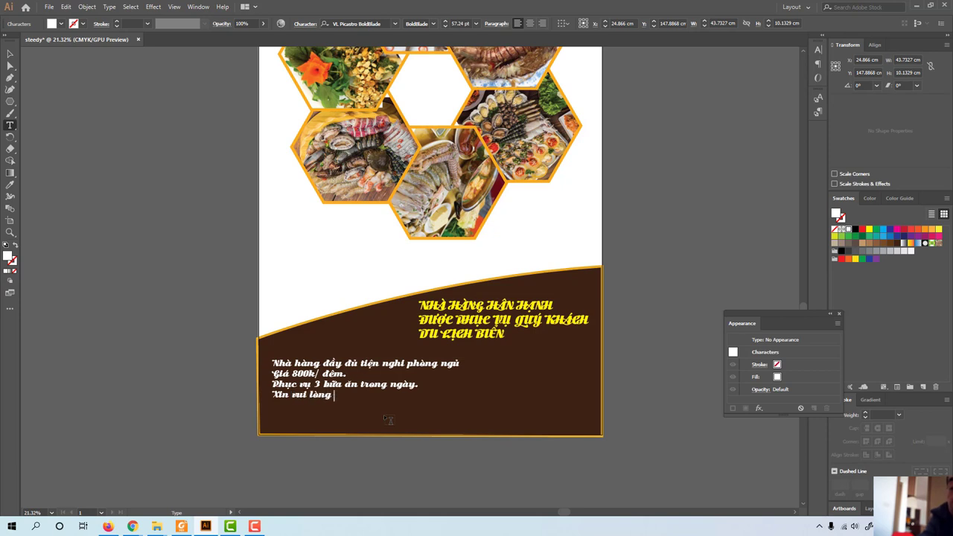
pyautogui.write(' liên')
pyautogui.write(' điệ')
pyautogui.press('BackSpace')
pyautogui.press('BackSpace')
pyautogui.press('BackSpace')
pyautogui.press('BackSpace')
pyautogui.write('ĐT')
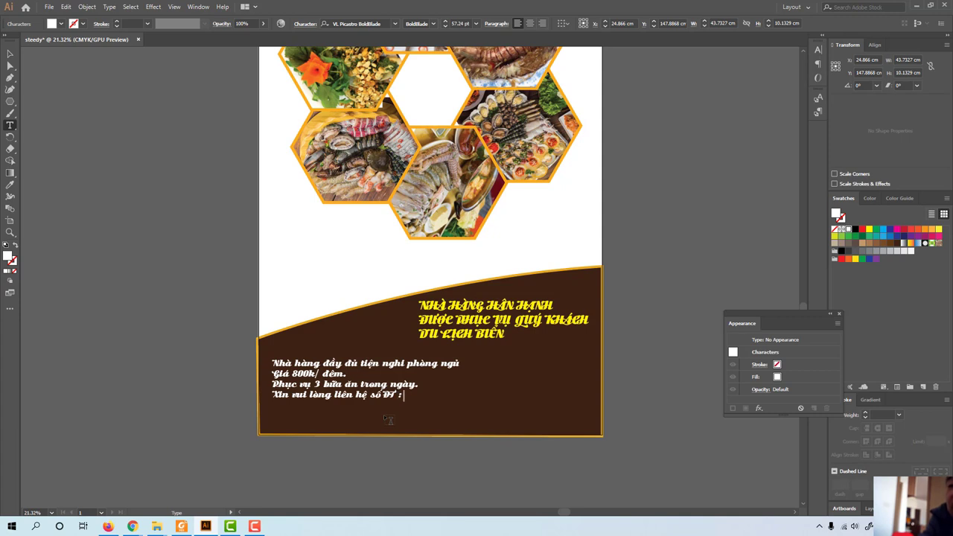
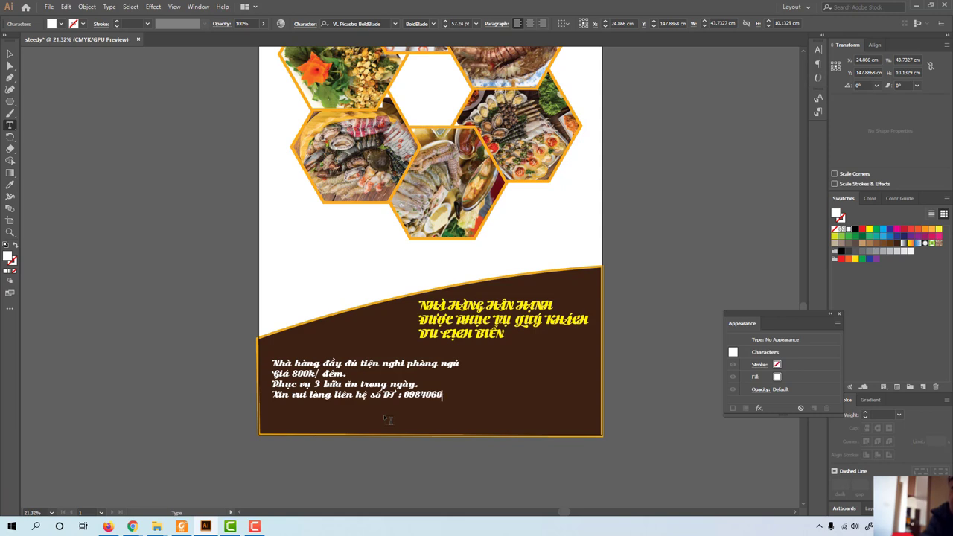
pyautogui.press('Return')
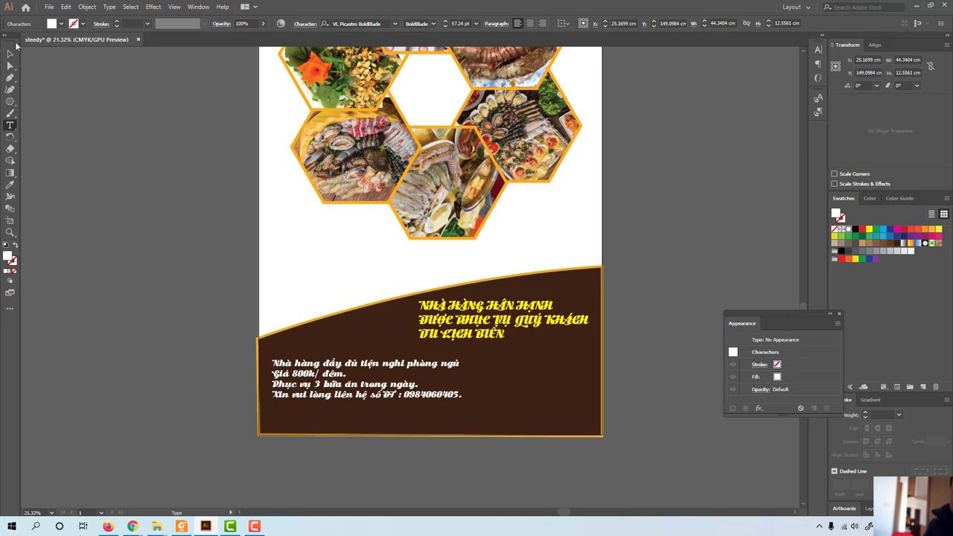
pyautogui.click(9, 55)
pyautogui.moveTo(365, 387); pyautogui.dragTo(367, 396)
# Step: Change the HS logo's 3D Extrude depth and nudge the logo up and left
pyautogui.click(652, 373)
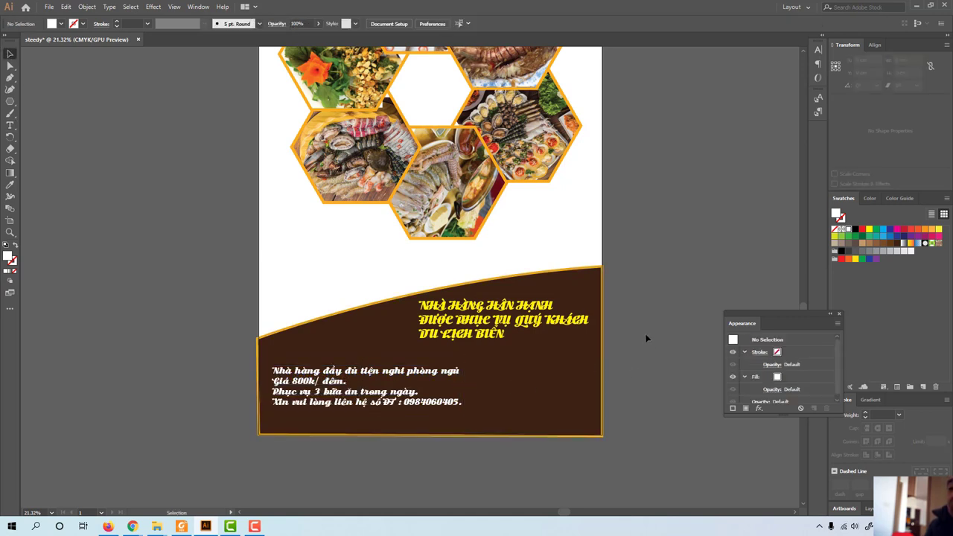
pyautogui.scroll(2, 645, 345)
pyautogui.scroll(3, 645, 345)
pyautogui.scroll(4, 645, 345)
pyautogui.scroll(6, 646, 345)
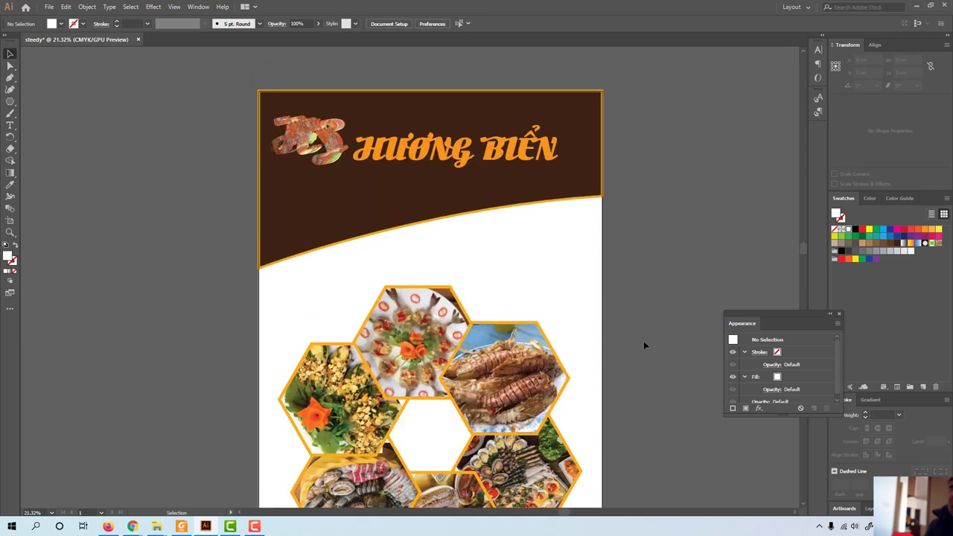
pyautogui.click(309, 142)
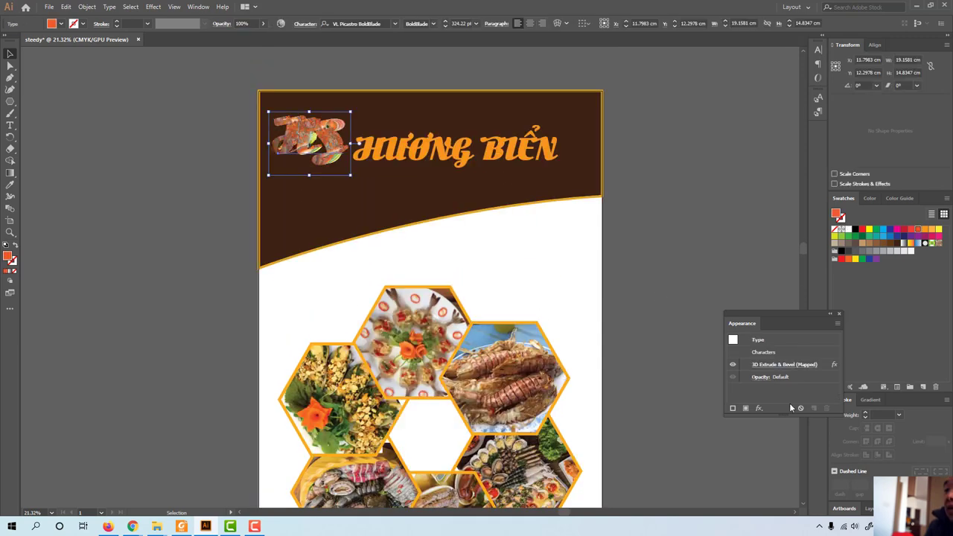
pyautogui.click(777, 365)
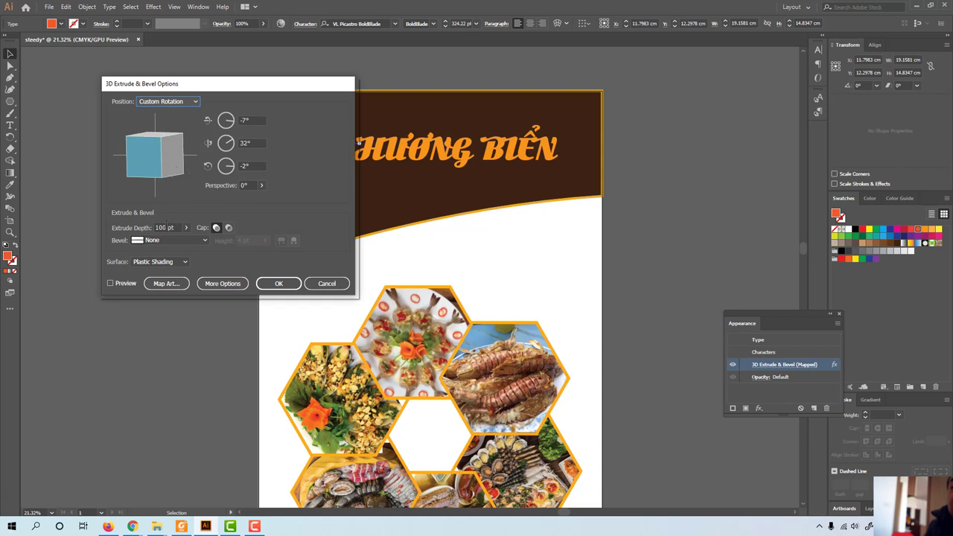
pyautogui.click(142, 228)
pyautogui.press('BackSpace')
pyautogui.write('80')
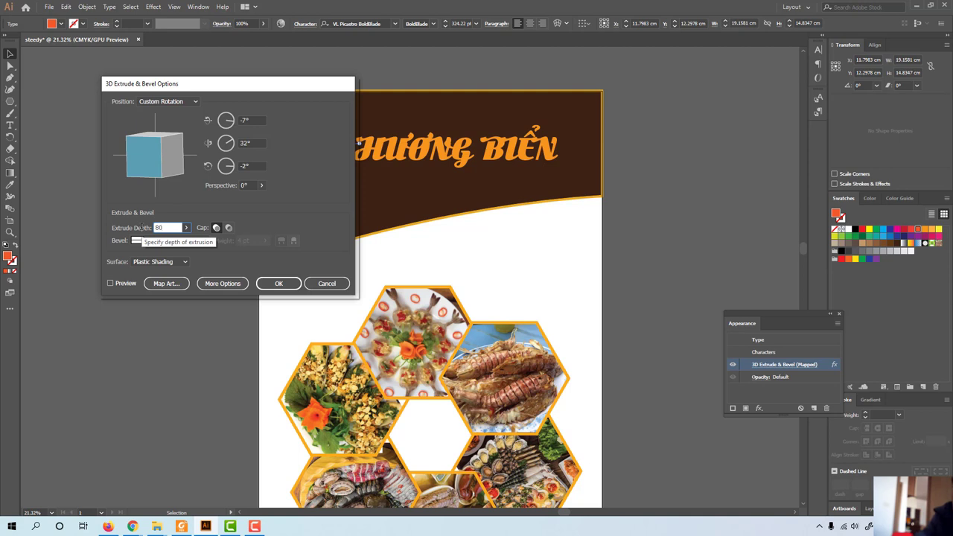
pyautogui.press('Return')
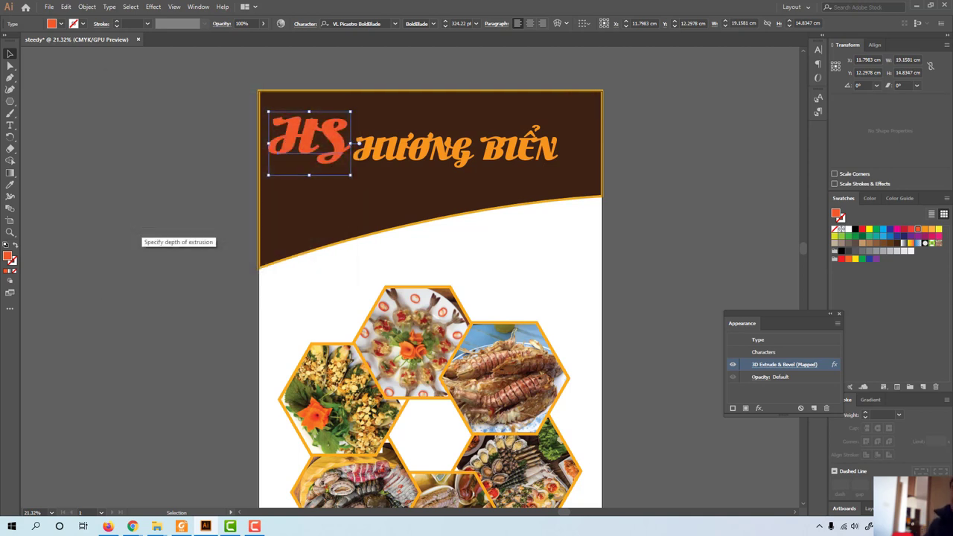
pyautogui.click(127, 90)
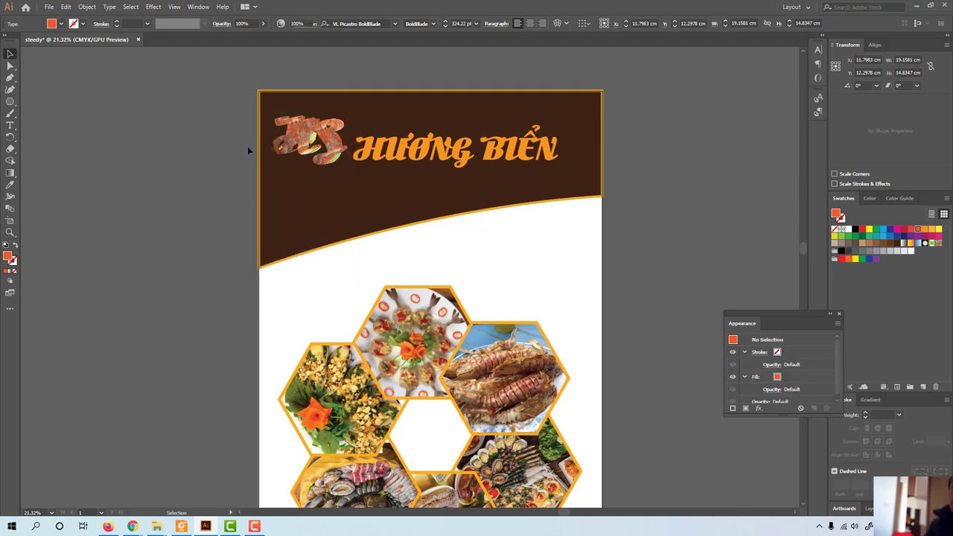
pyautogui.moveTo(295, 140); pyautogui.dragTo(289, 138)
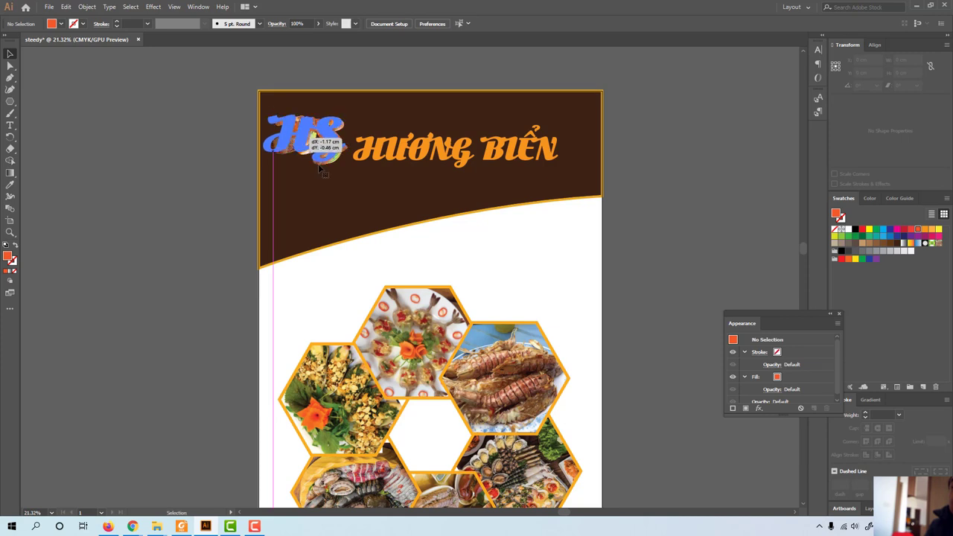
# Step: Recolor the HƯƠNG BIỂN title yellow
pyautogui.click(447, 153)
pyautogui.click(876, 231)
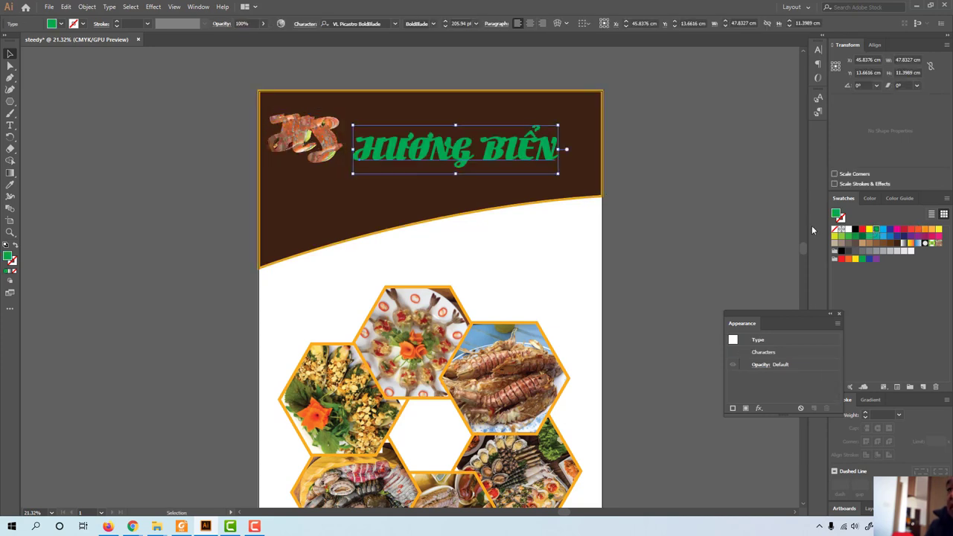
pyautogui.click(869, 230)
pyautogui.click(624, 236)
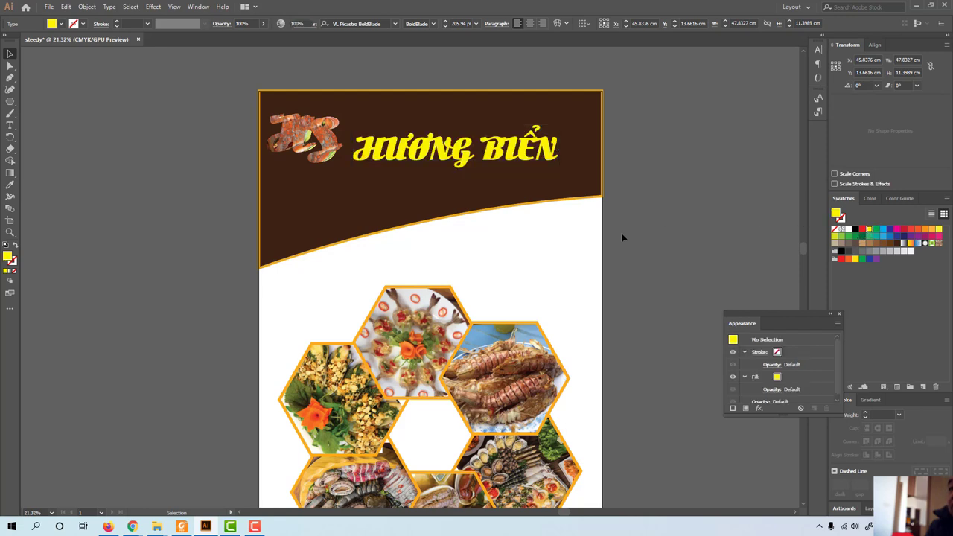
pyautogui.scroll(-4, 631, 247)
pyautogui.scroll(-1, 632, 249)
# Step: Zoom out to the whole poster and move the HS logo slightly lower
pyautogui.hotkey('ctrl', '-')
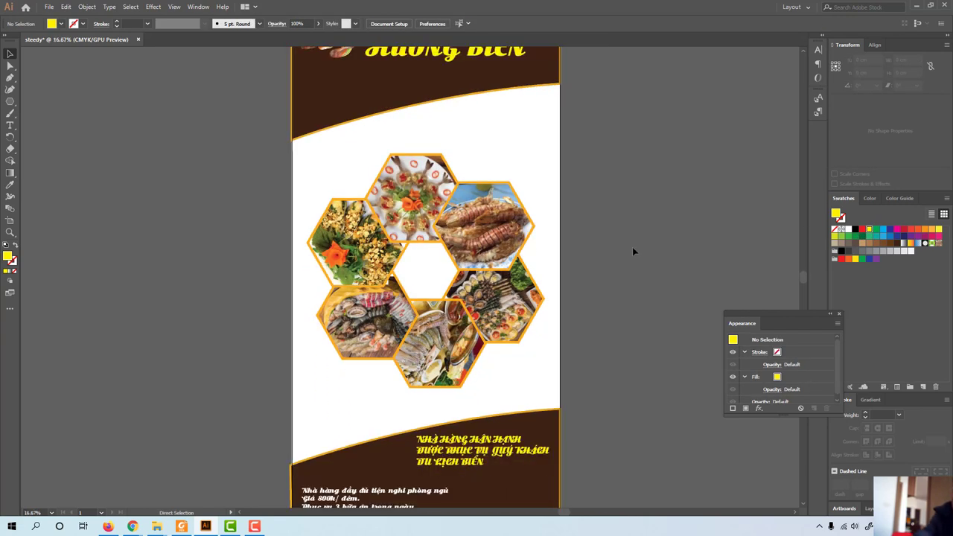
pyautogui.hotkey('ctrl', '-')
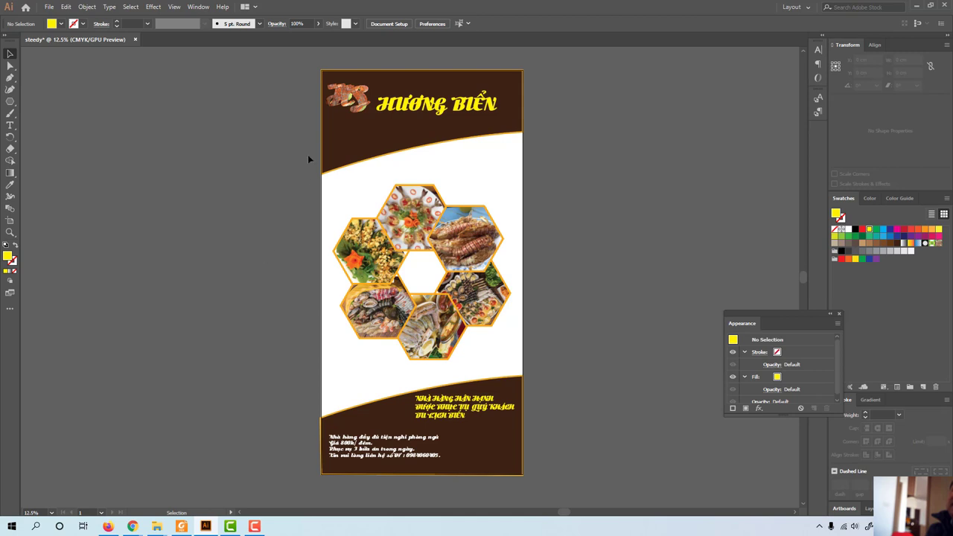
pyautogui.moveTo(361, 111); pyautogui.dragTo(421, 112)
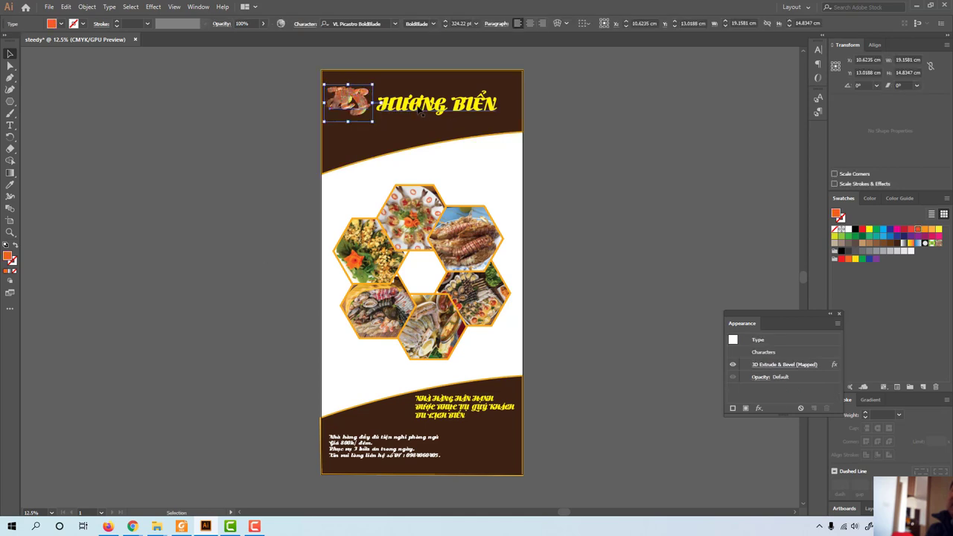
pyautogui.click(557, 234)
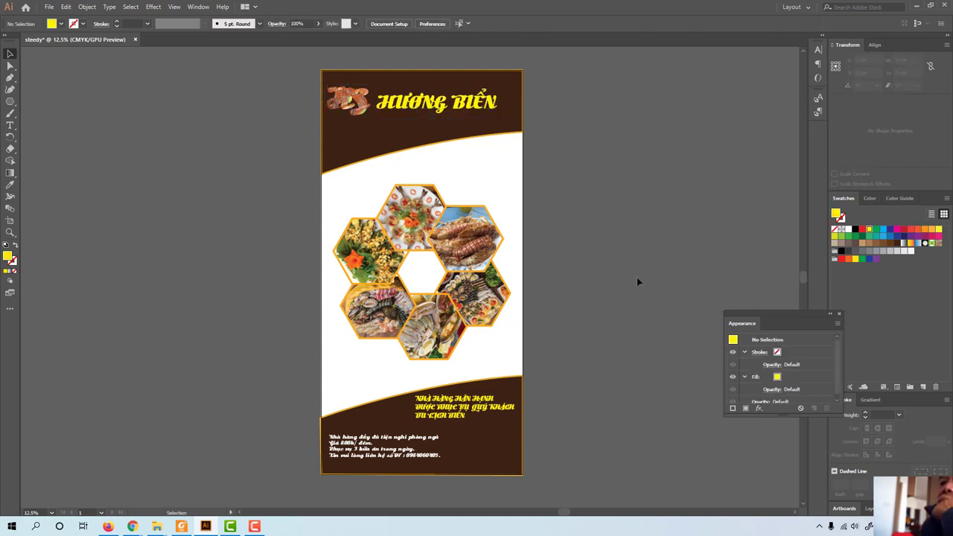
# Step: Enlarge the hexagon food-photo group to about 78 × 75 cm
pyautogui.click(503, 309)
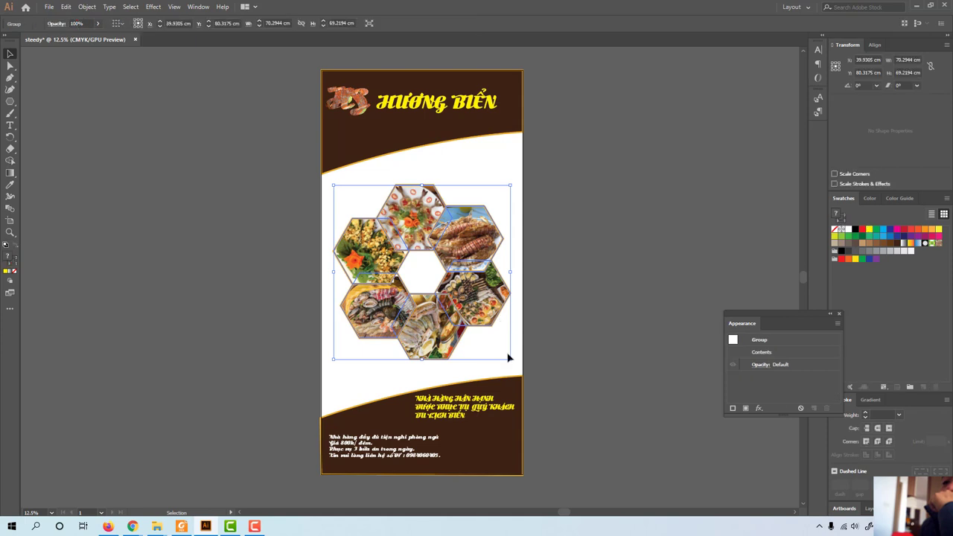
pyautogui.moveTo(511, 361); pyautogui.dragTo(519, 360)
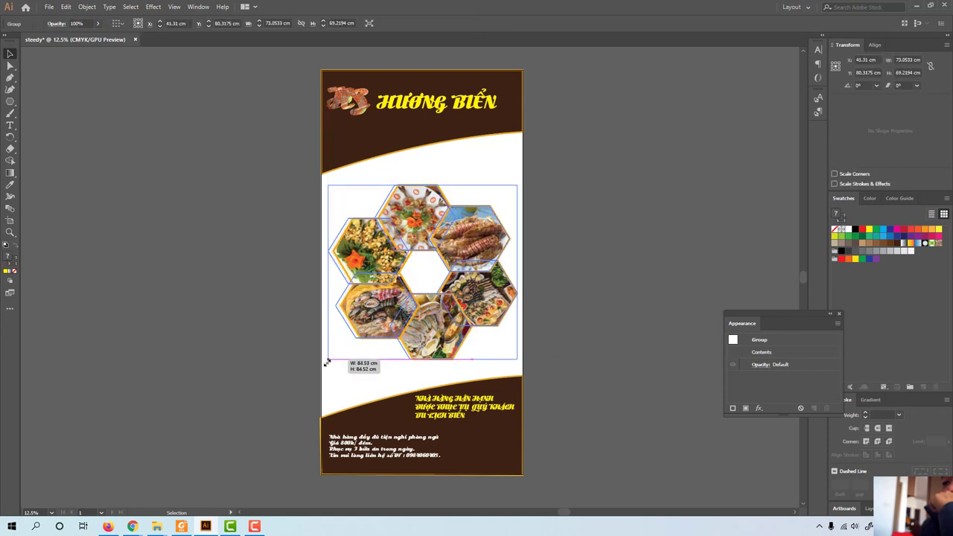
pyautogui.moveTo(334, 360); pyautogui.dragTo(324, 362)
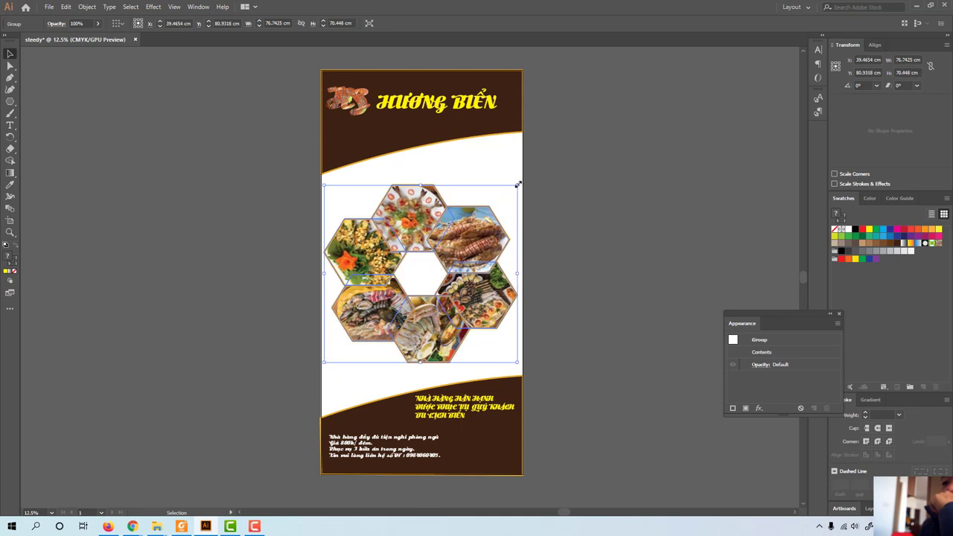
pyautogui.moveTo(519, 186); pyautogui.dragTo(522, 177)
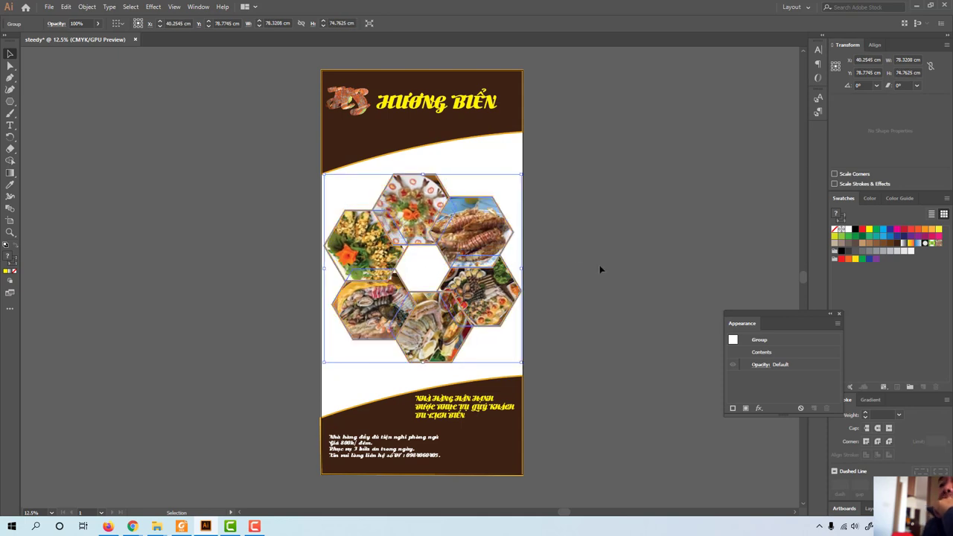
pyautogui.click(610, 280)
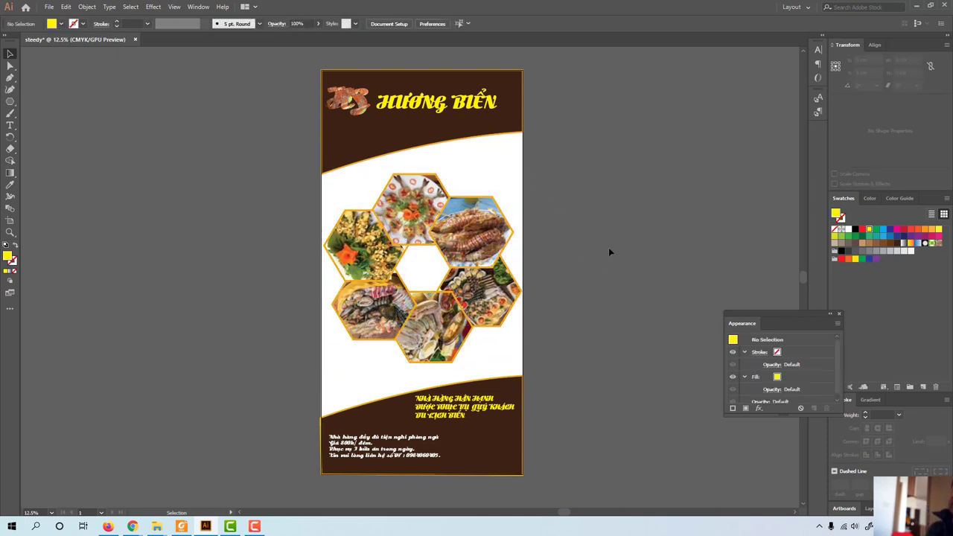